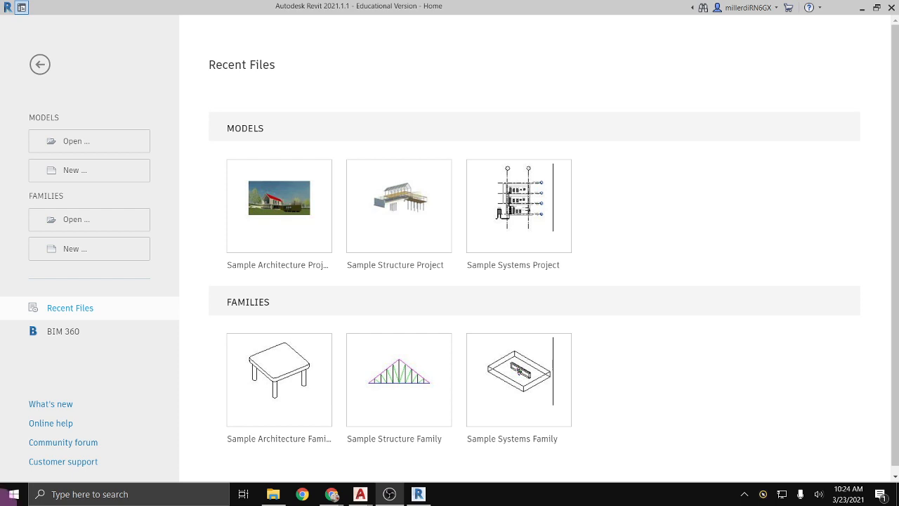
Switch to Chrome, locate Revit among the Autodesk Education products, and bring up the Revit 2021 system requirements page
click(340, 499)
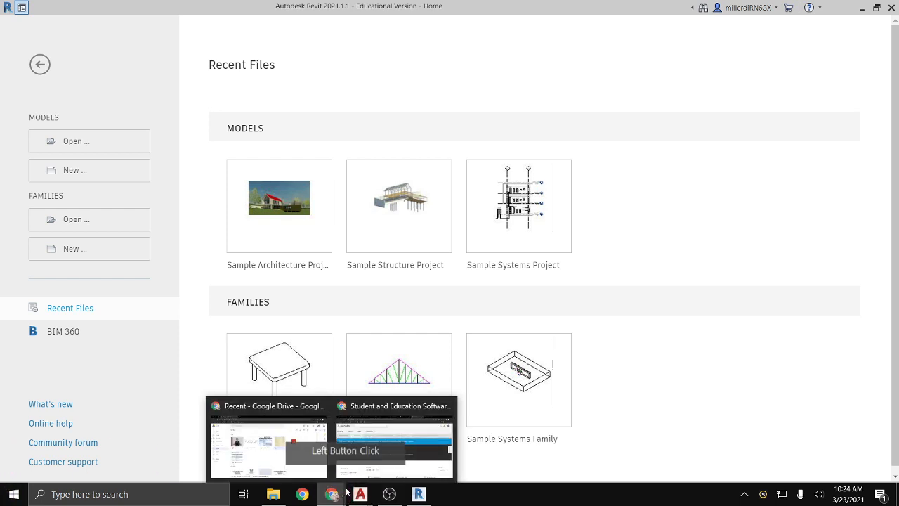
click(342, 468)
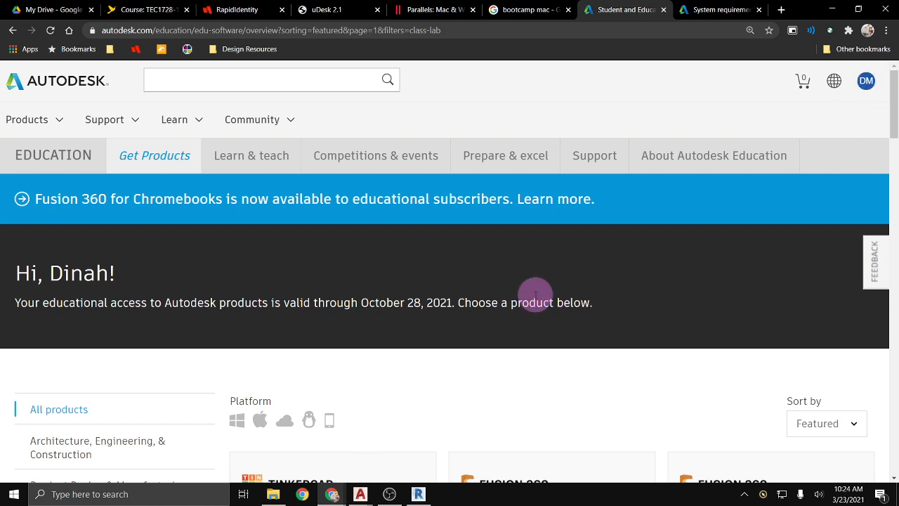
scroll(316, 313, down, 1)
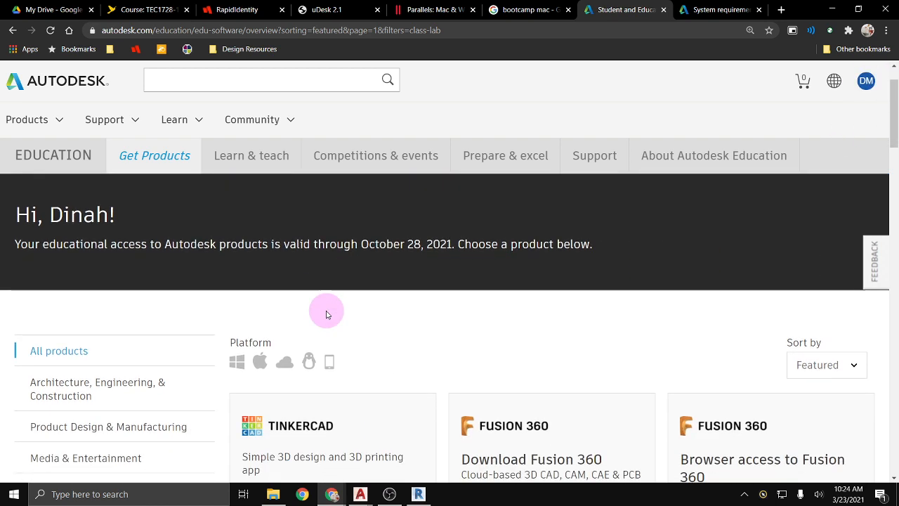
scroll(428, 349, down, 2)
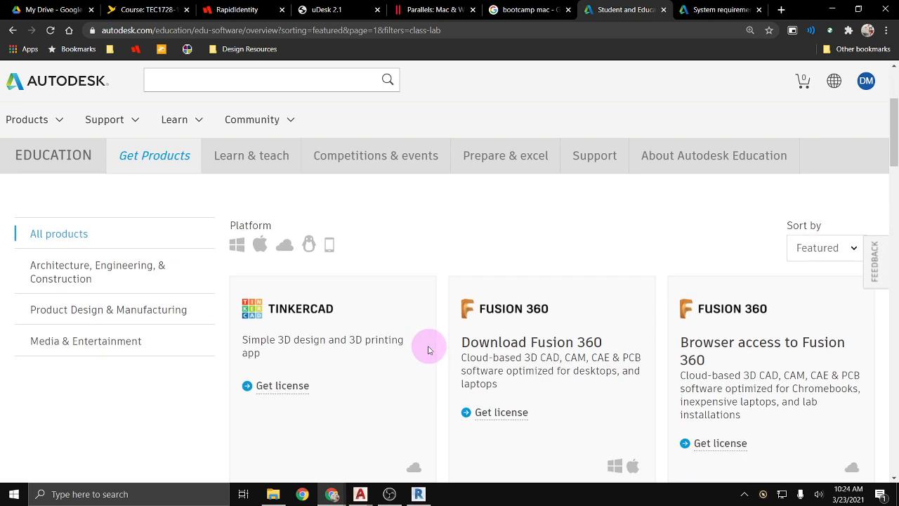
scroll(427, 348, up, 1)
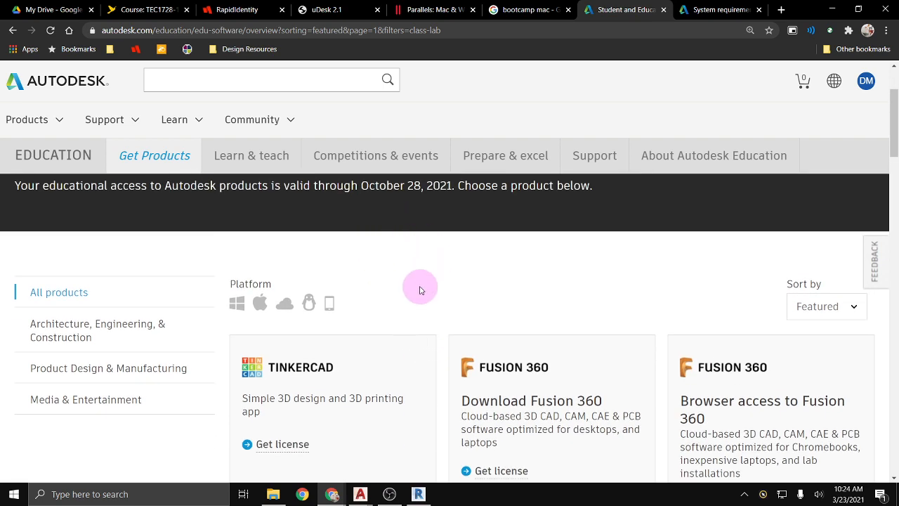
scroll(420, 290, up, 1)
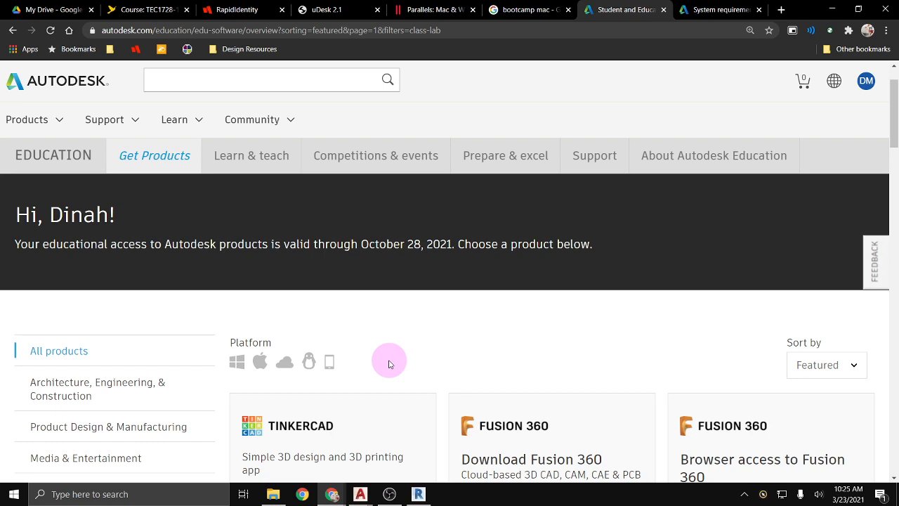
scroll(391, 364, down, 6)
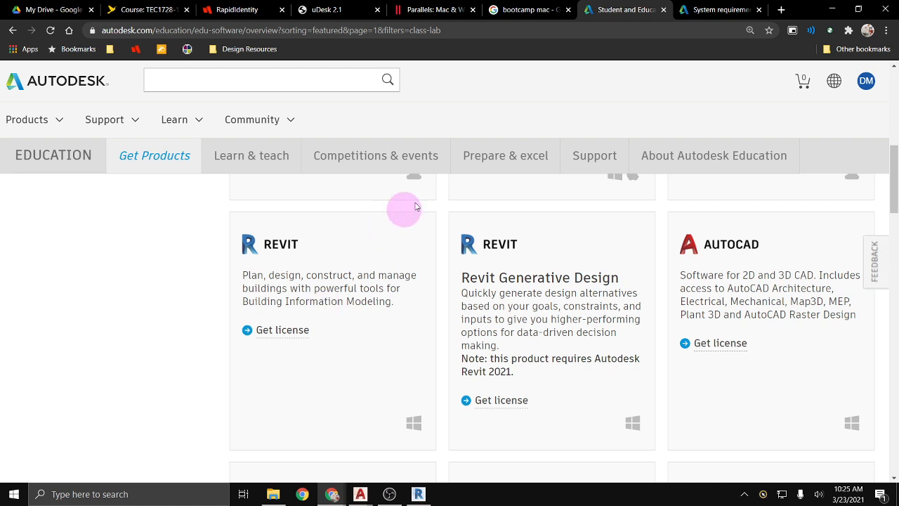
click(699, 11)
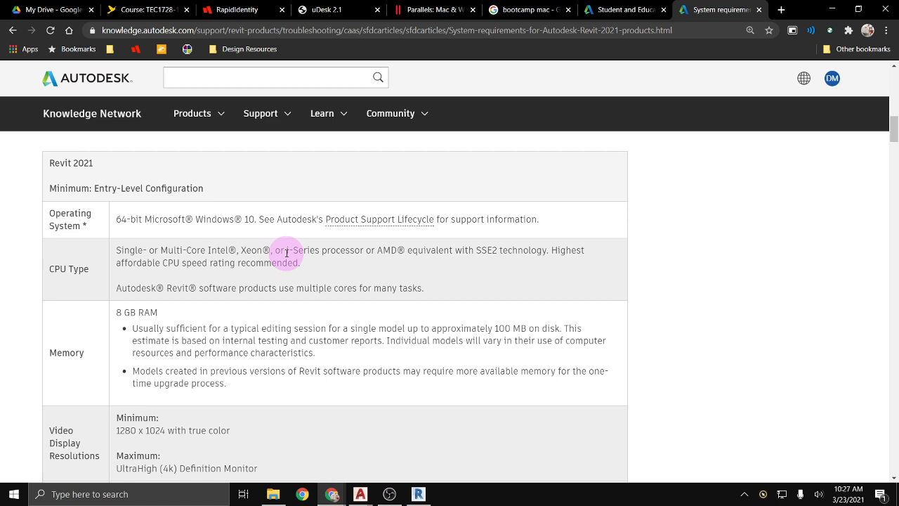
click(108, 495)
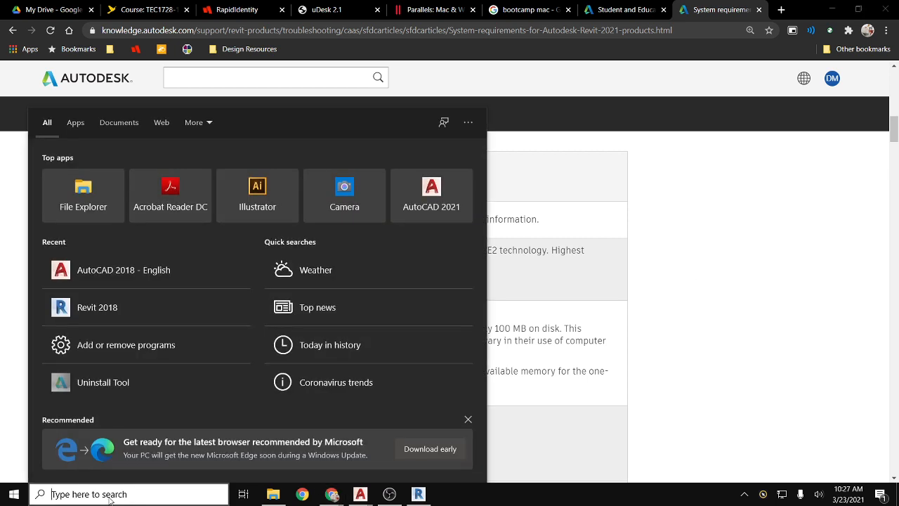
text(system)
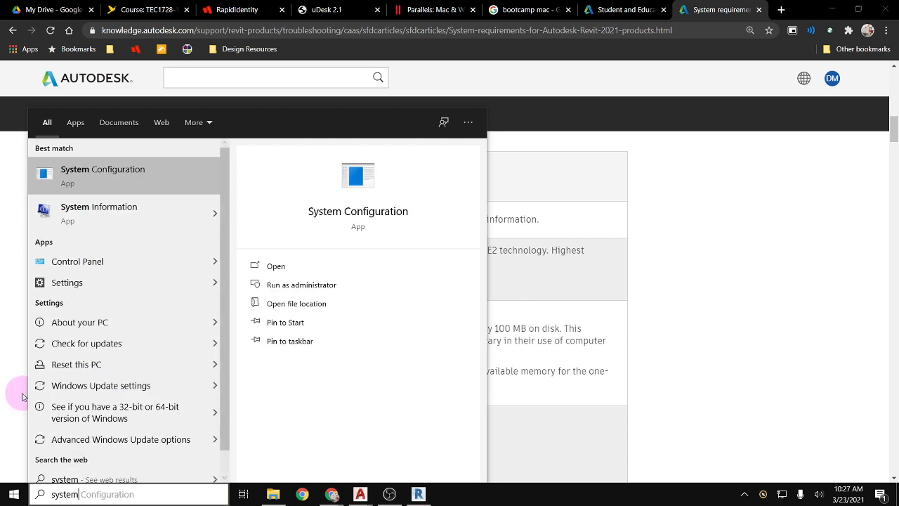
click(143, 180)
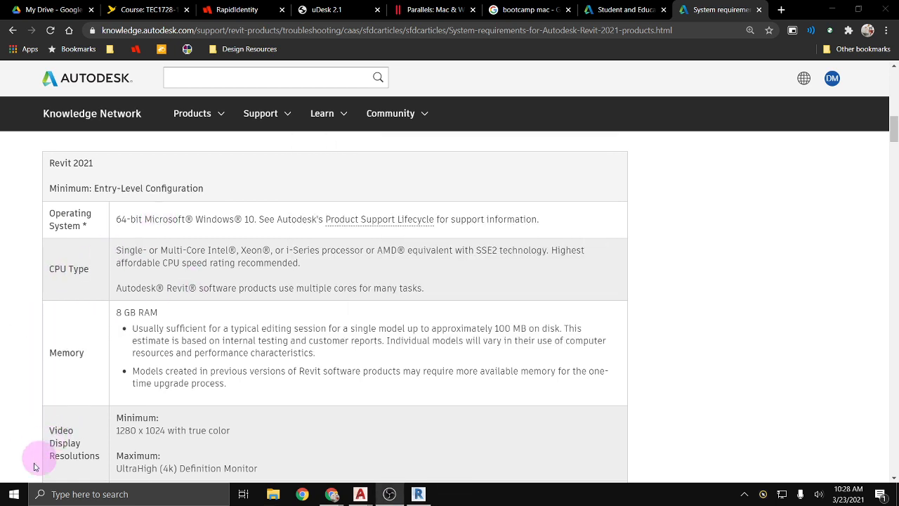
Check the computer's device specifications on the About page of the Windows System settings, and close Settings
click(13, 494)
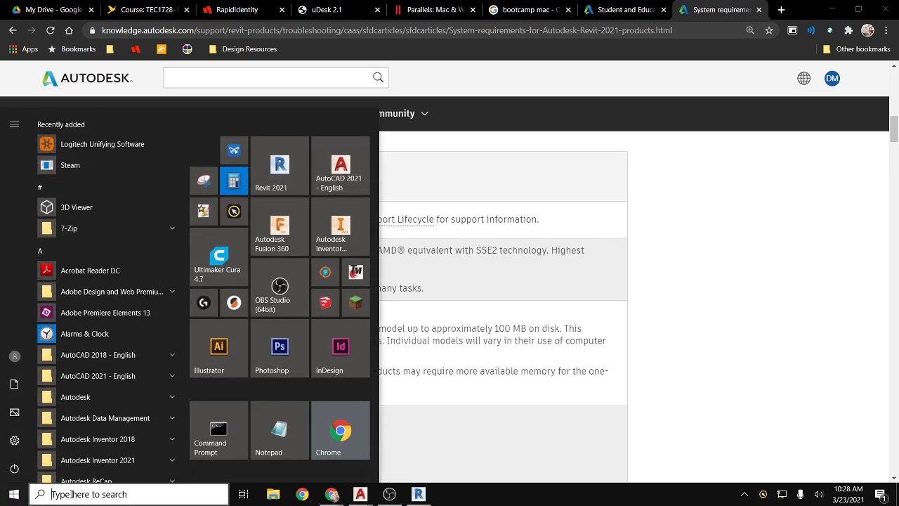
click(24, 439)
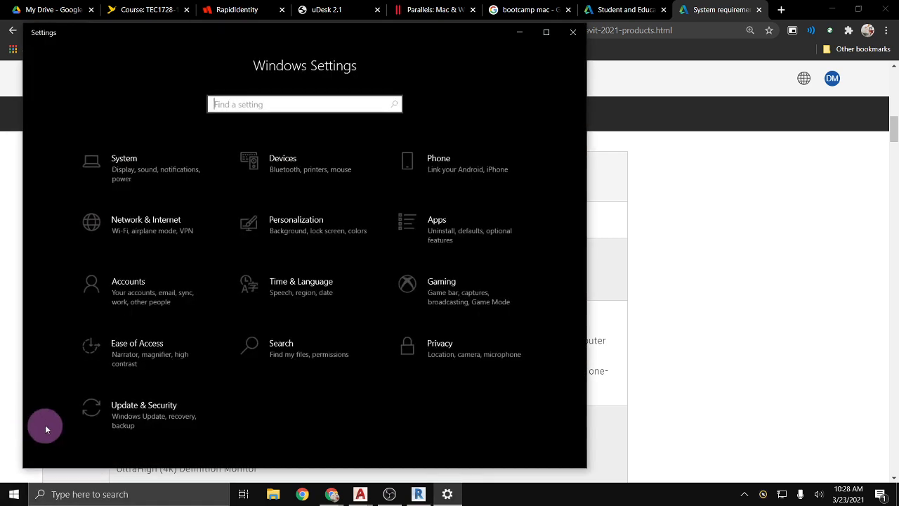
click(158, 173)
scroll(137, 241, down, 3)
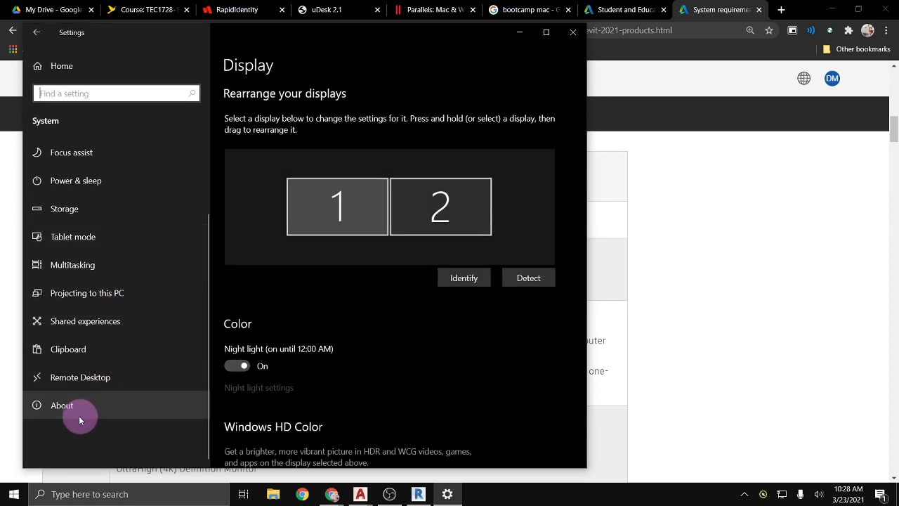
click(62, 405)
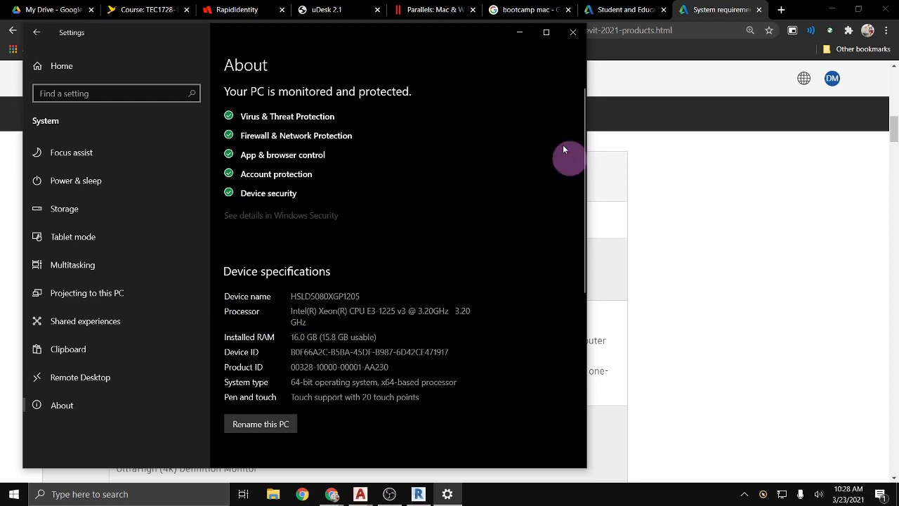
click(574, 33)
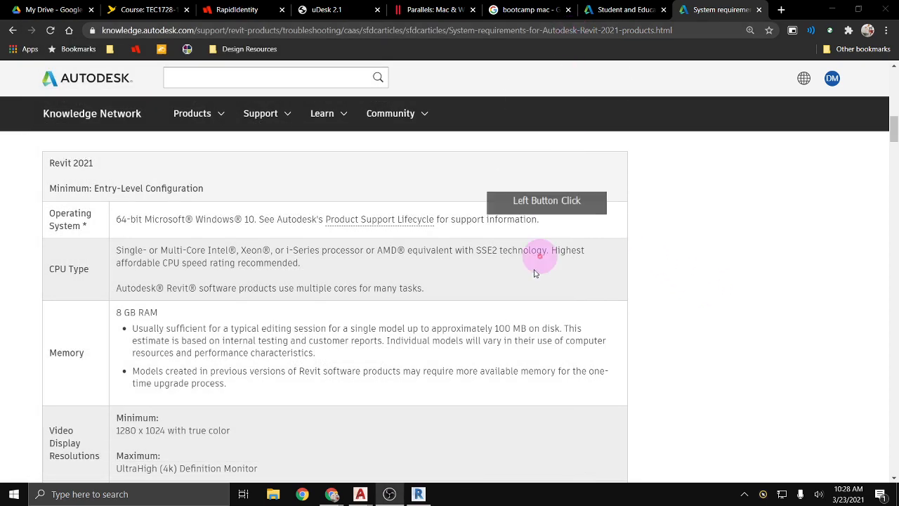
Review the display, video adapter and disk space rows of the Revit 2021 entry-level requirements, highlighting the disk space entry
scroll(427, 290, down, 1)
scroll(425, 288, down, 2)
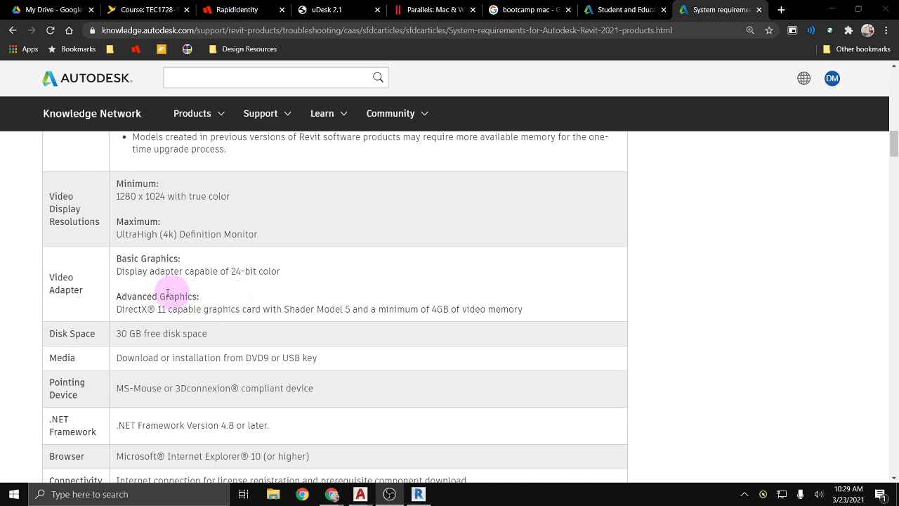
scroll(127, 327, down, 1)
drag(117, 274, 235, 281)
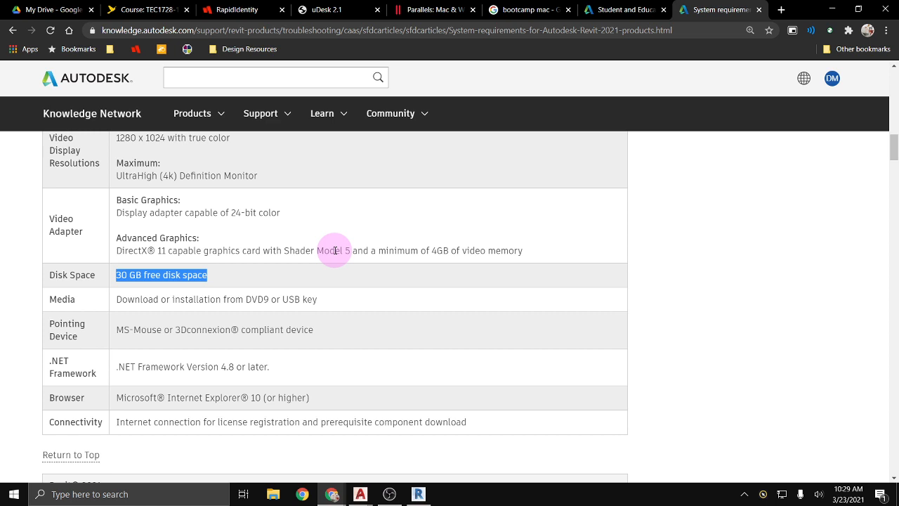
click(309, 273)
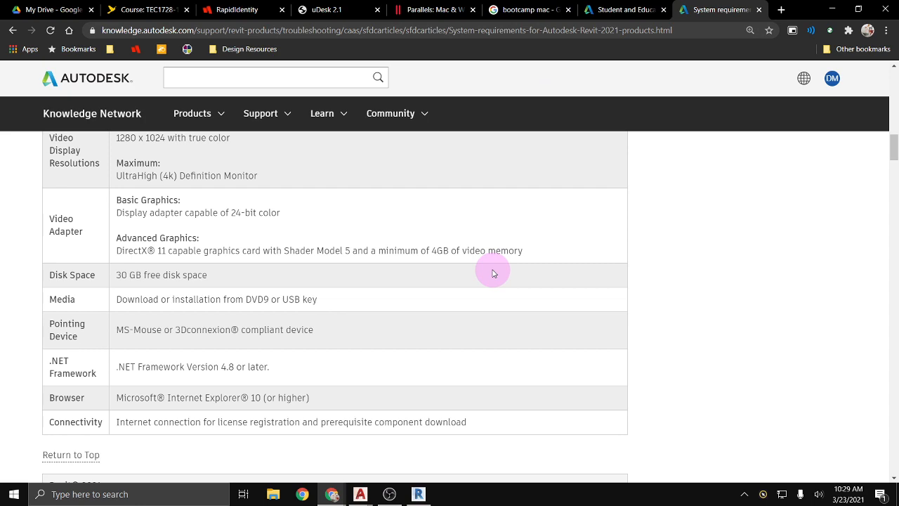
scroll(493, 273, up, 5)
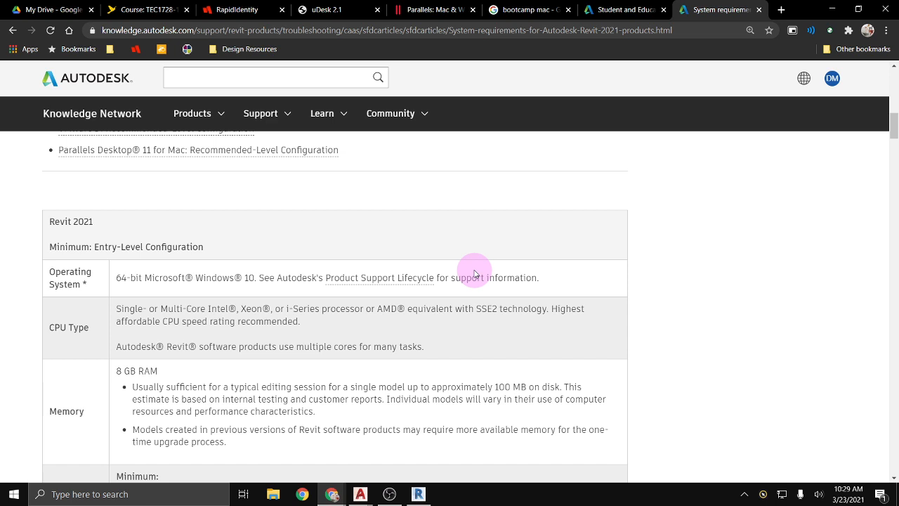
Enter the uDesk web client from the Appalachian State uDesk page and launch the AD & STBE GPU desktop
click(336, 15)
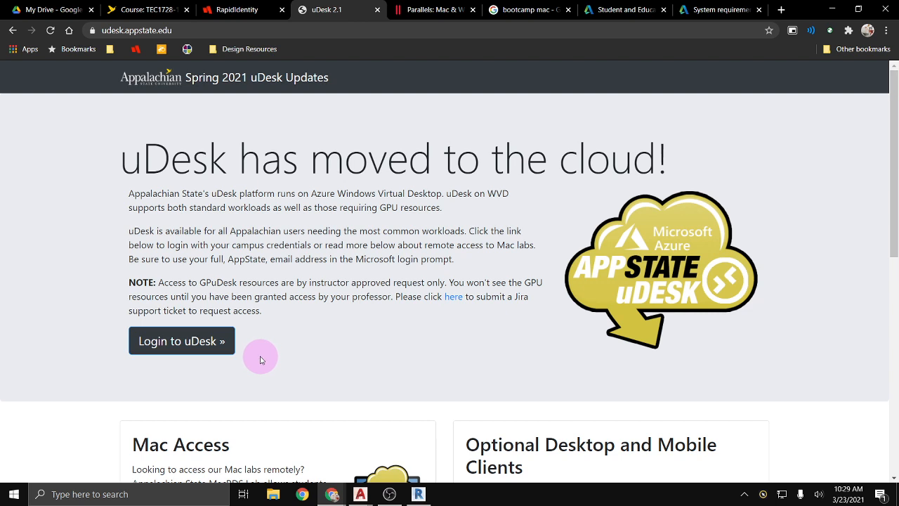
click(214, 345)
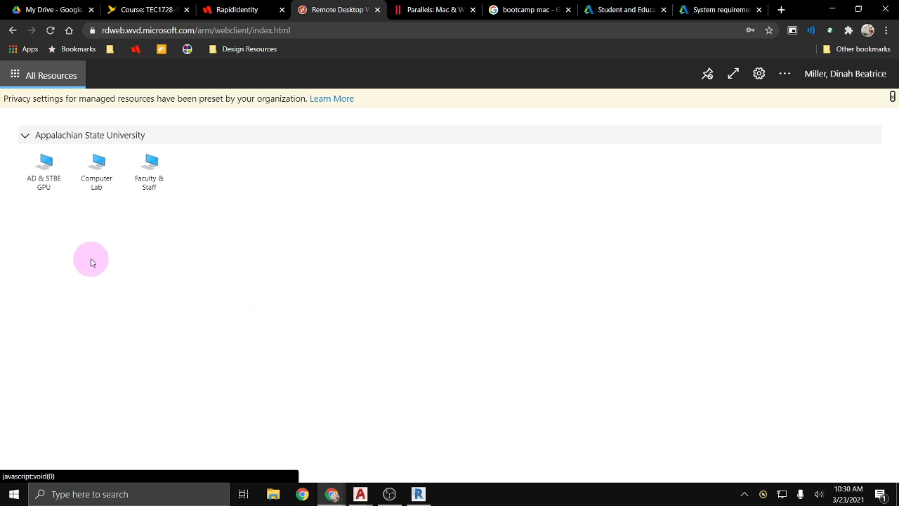
click(50, 187)
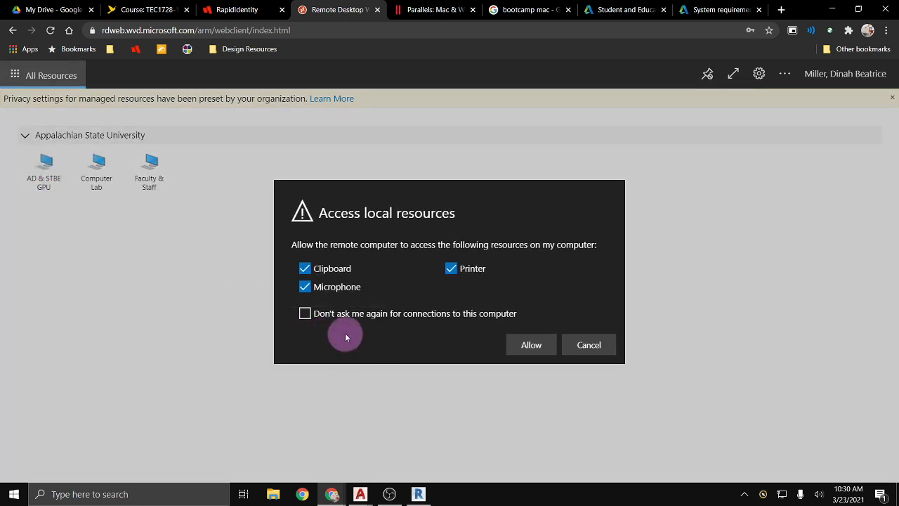
Allow clipboard, microphone and printer access without asking again, and sign in to the remote desktop with the account password
click(305, 313)
click(528, 345)
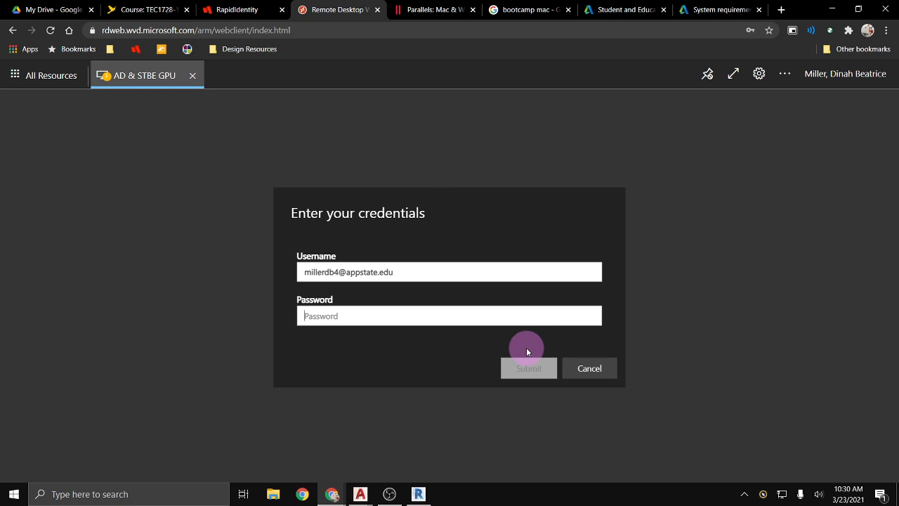
text(••••••)
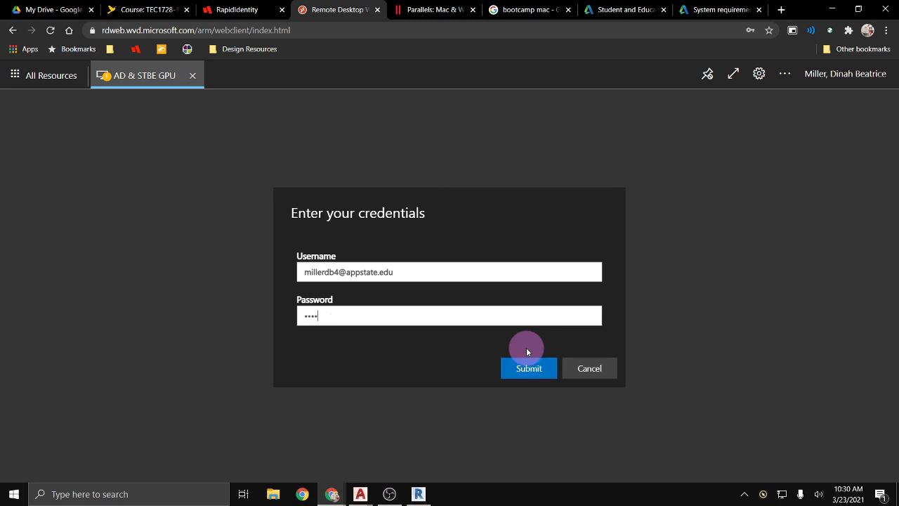
key(Return)
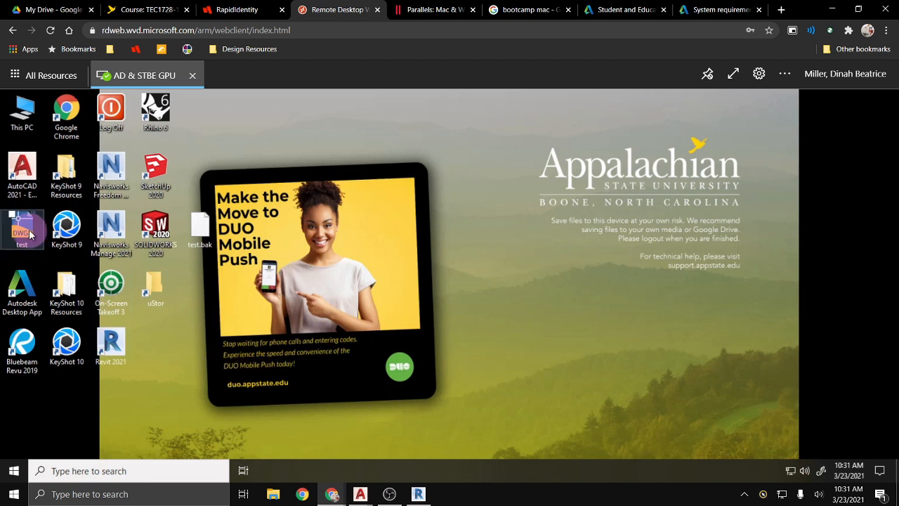
Try to open the test DWG file on the remote desktop, and move it to an empty area away from the other icons
drag(19, 238, 383, 172)
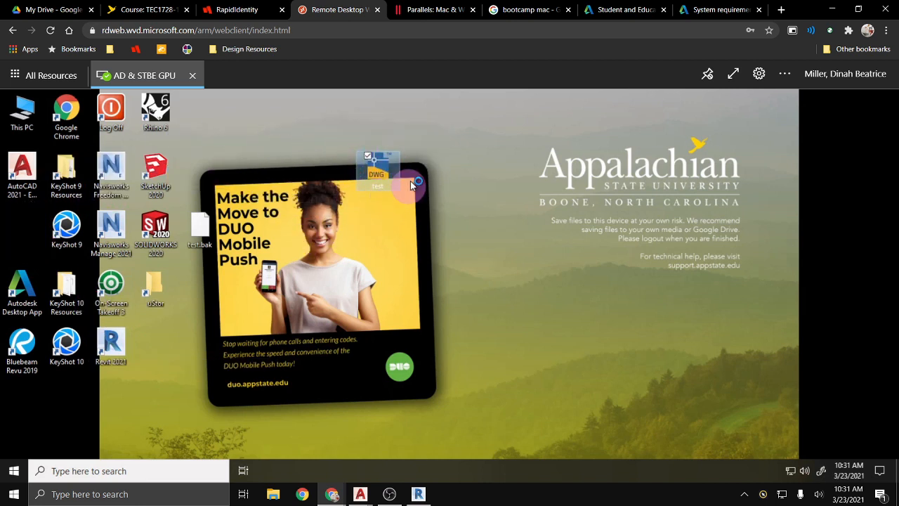
double_click(375, 166)
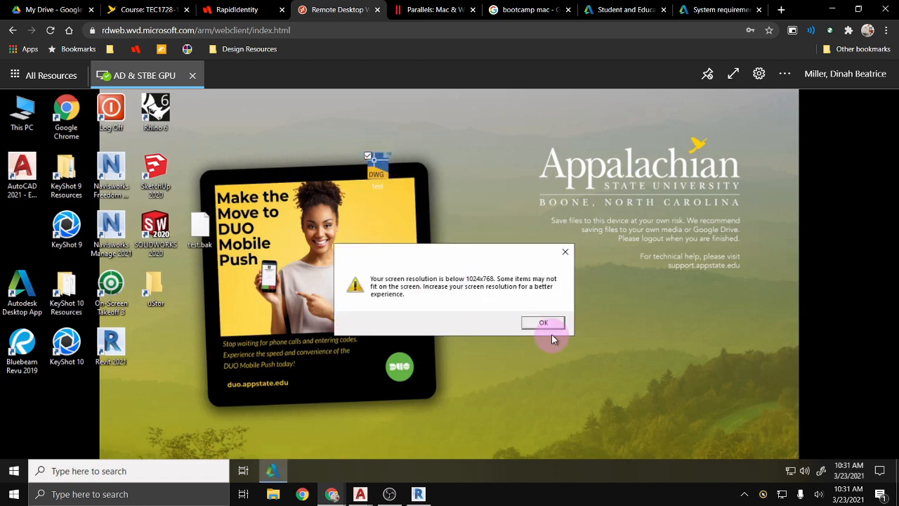
click(545, 324)
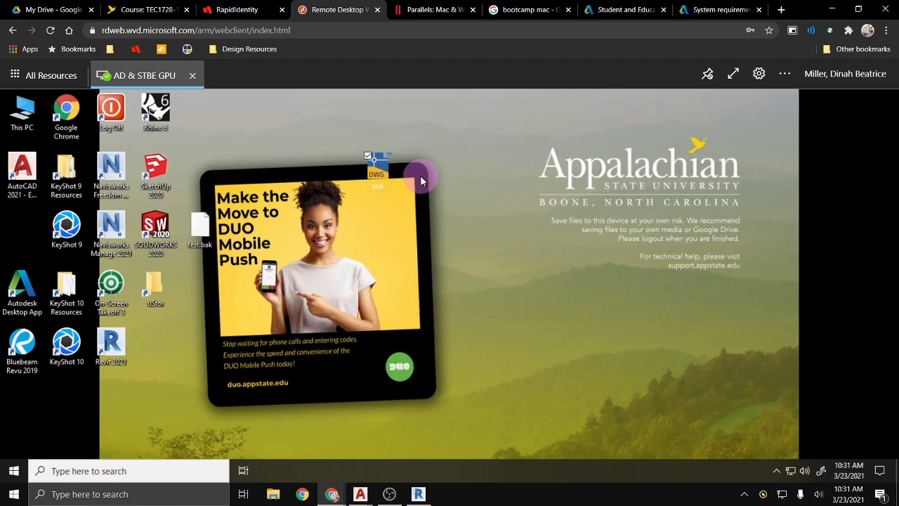
click(384, 173)
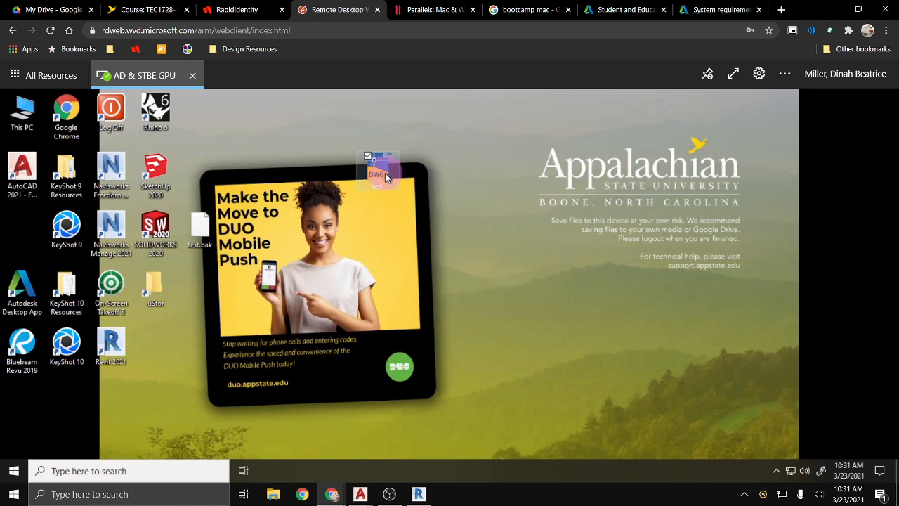
drag(385, 170, 467, 121)
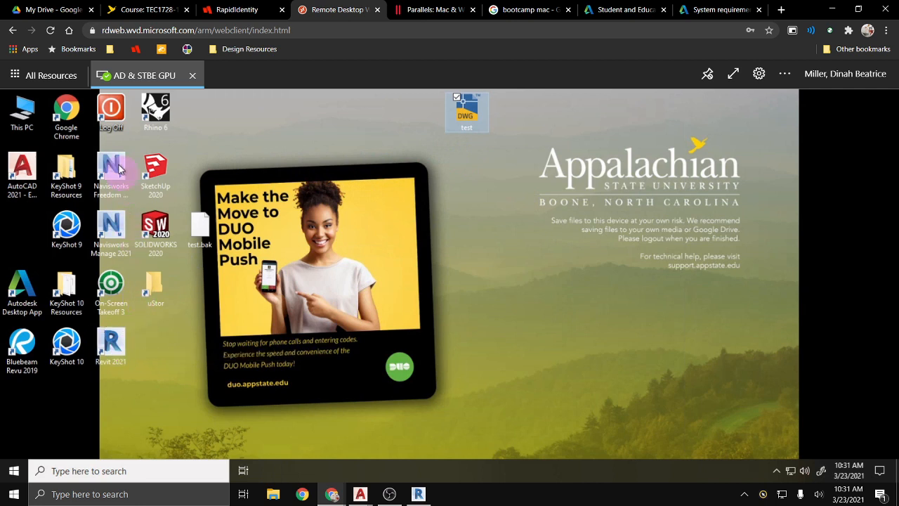
Open Google Drive at drive.google.com in a Chrome window on the remote desktop
double_click(73, 117)
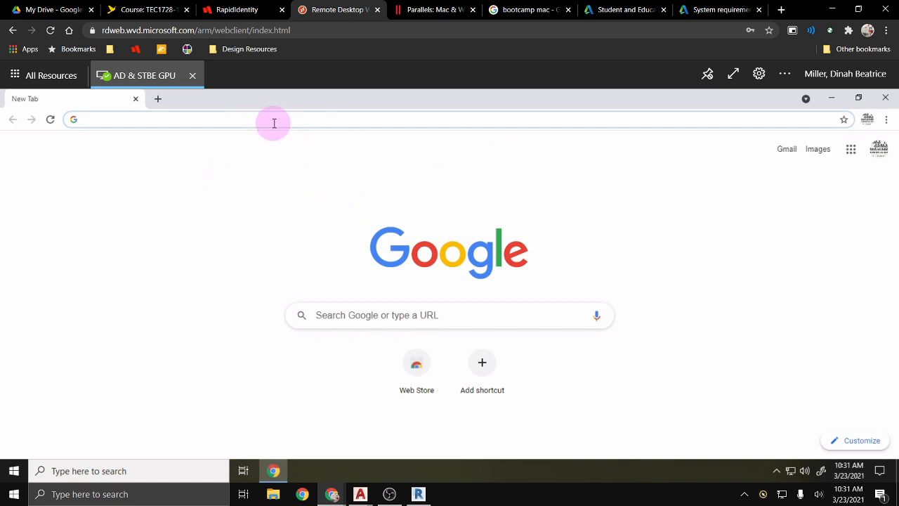
text(dri)
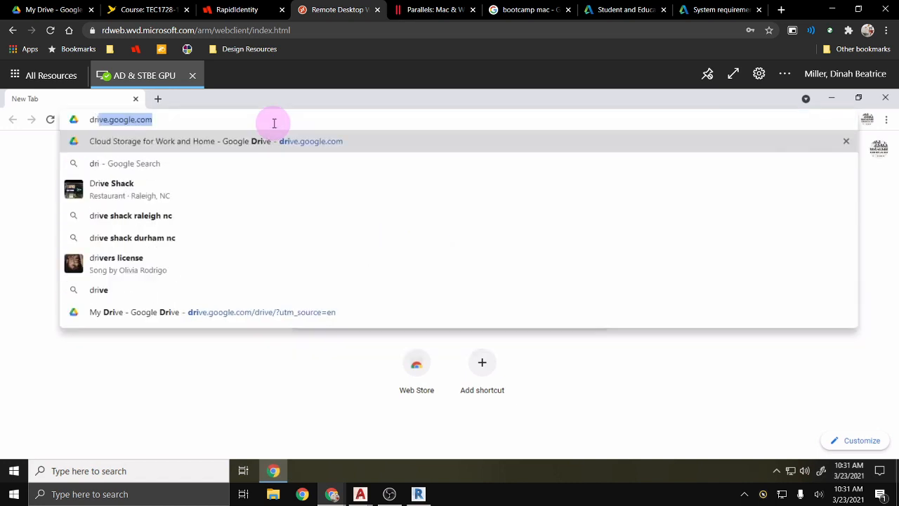
click(282, 143)
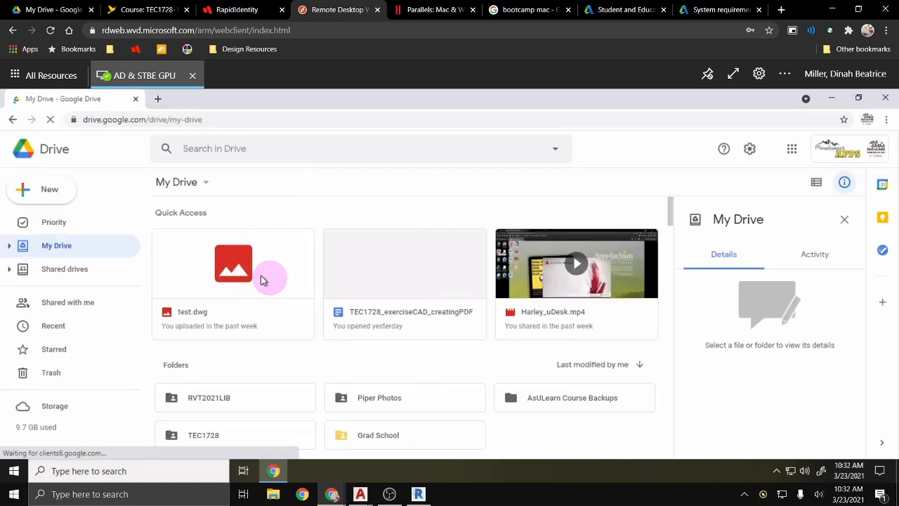
Upload the test AutoCAD drawing from the remote desktop to My Drive, and close the remote Chrome window
click(51, 189)
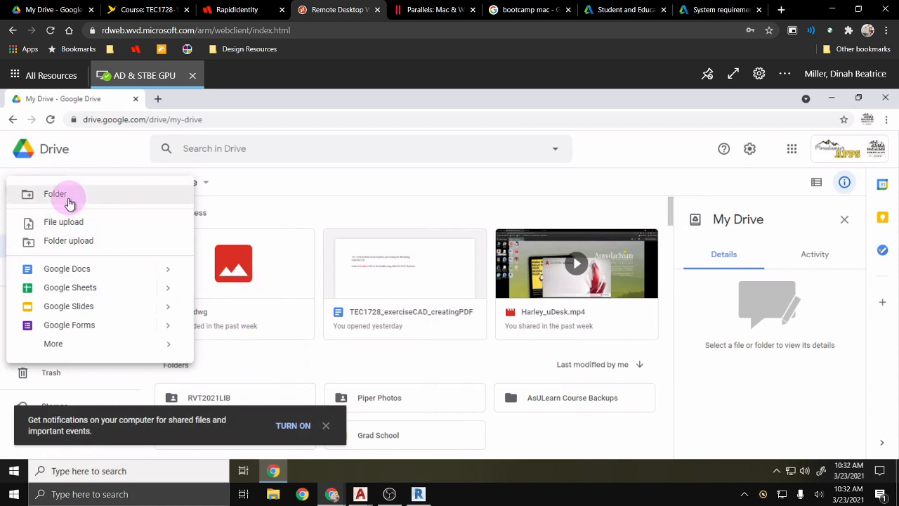
click(70, 222)
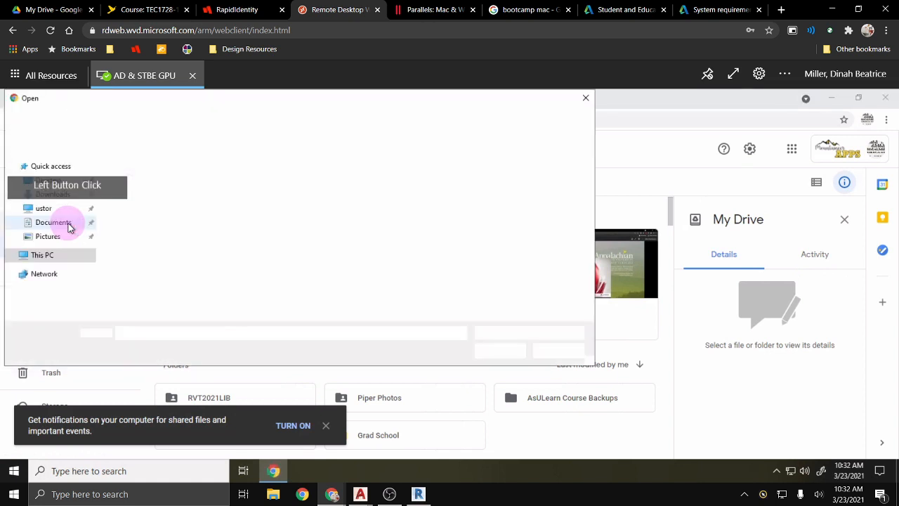
click(154, 186)
click(87, 121)
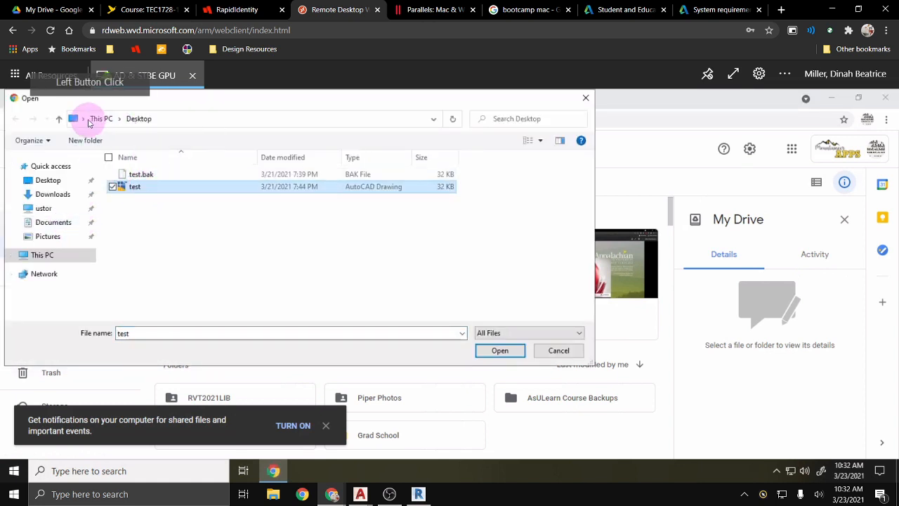
click(497, 351)
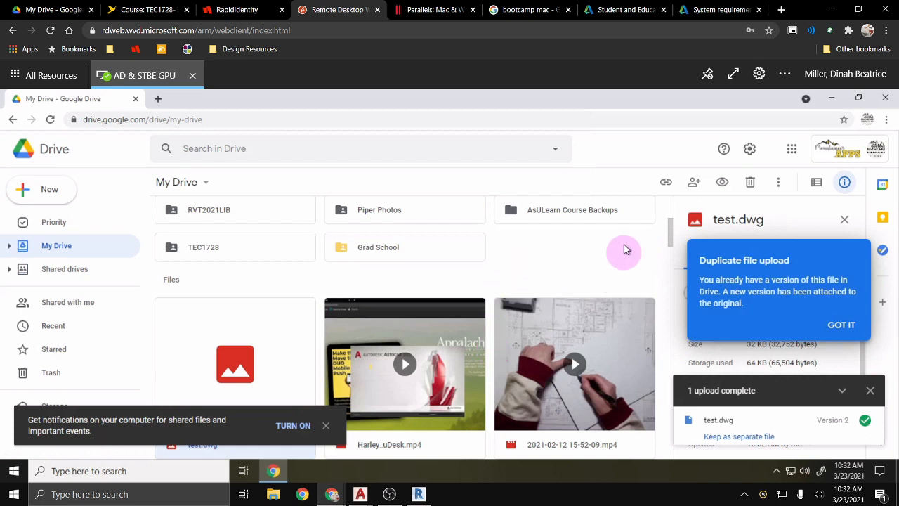
click(884, 102)
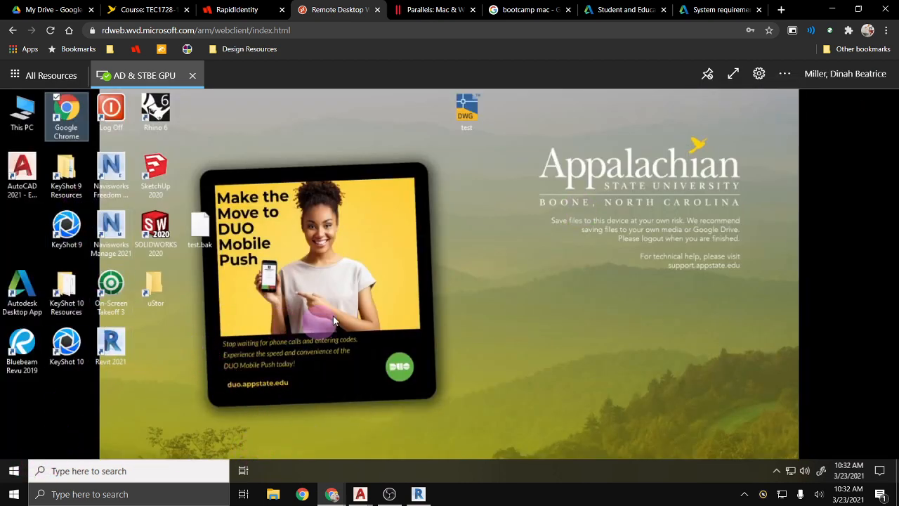
Look through the drives under This PC on the remote desktop, including the contents of Personal (P:), and close the window
double_click(27, 119)
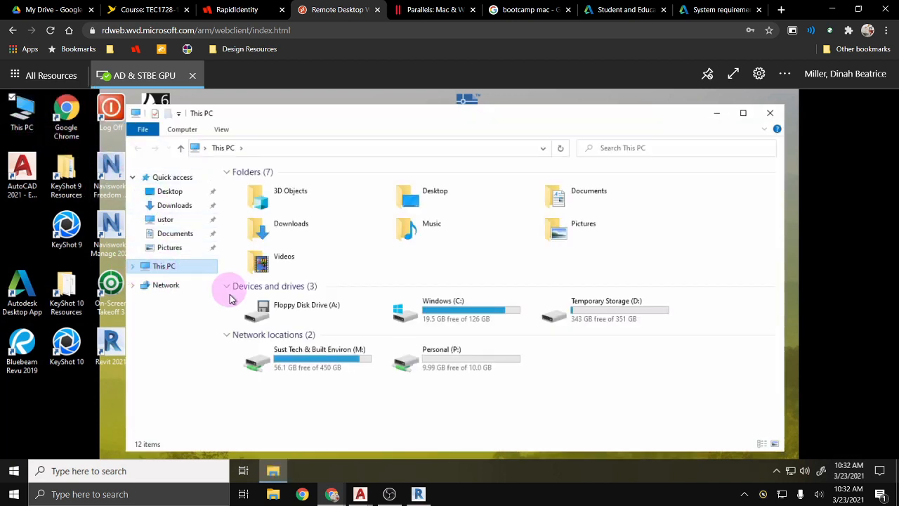
click(400, 309)
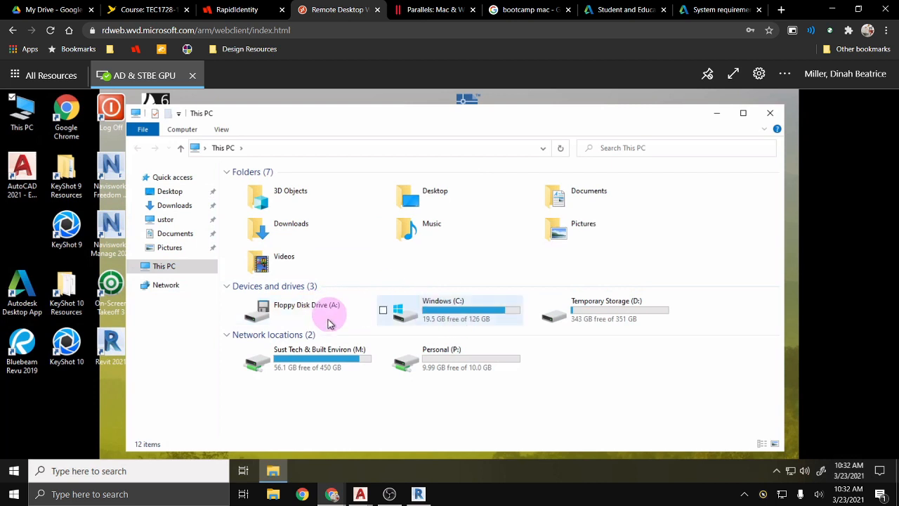
click(468, 368)
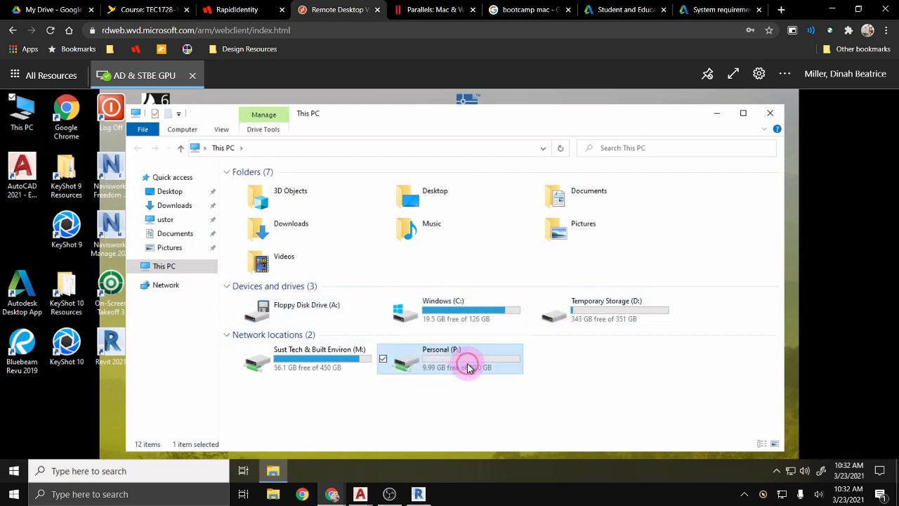
double_click(468, 366)
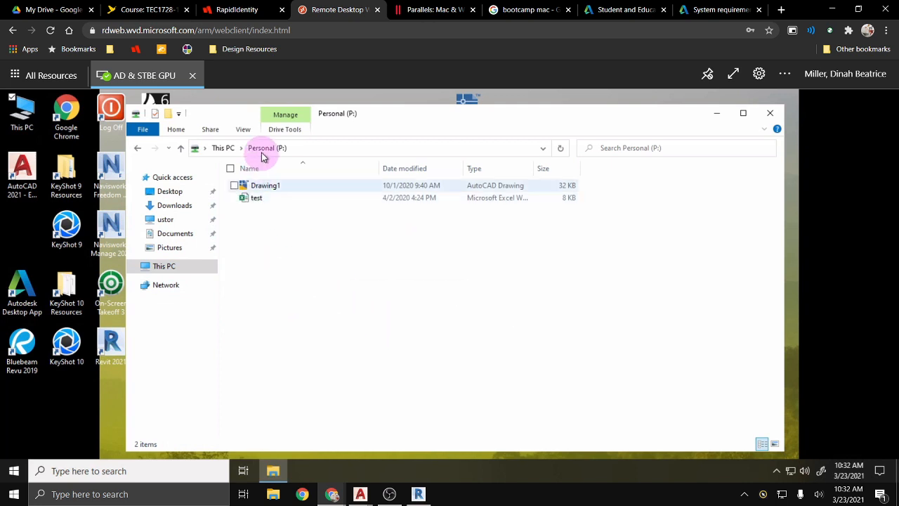
click(224, 147)
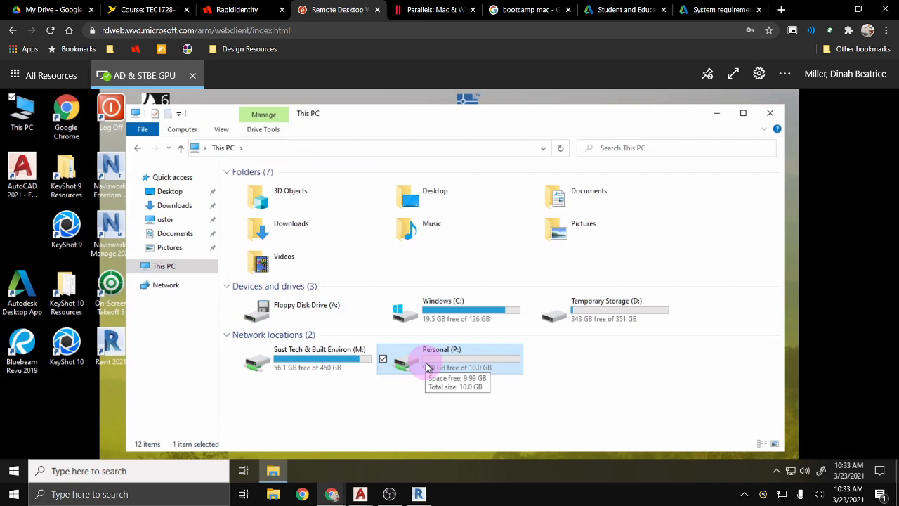
click(769, 113)
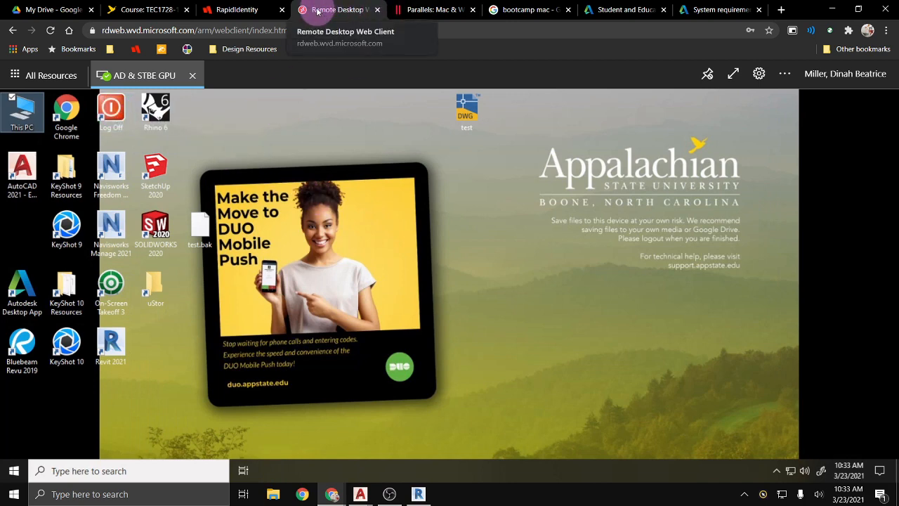
View the Parallels home page, return to the AD & STBE GPU session, and close its web client, confirming the exit
click(426, 10)
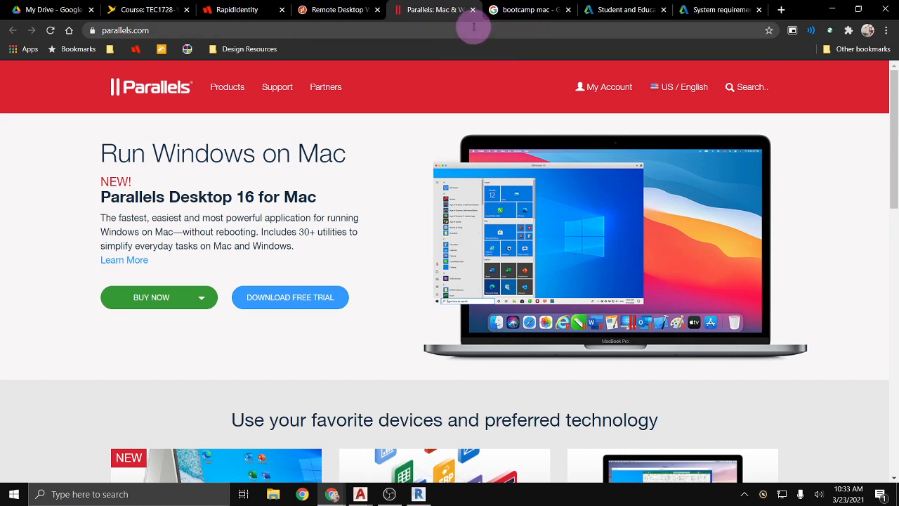
click(325, 14)
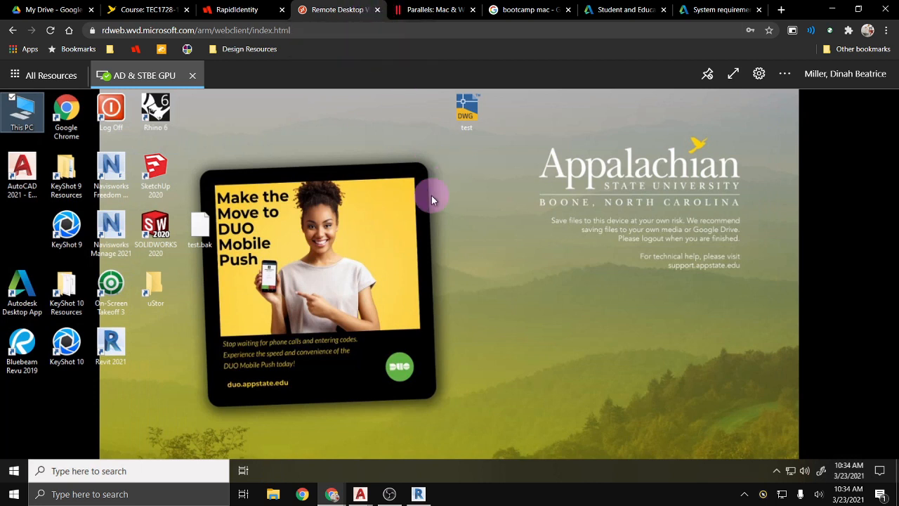
click(378, 9)
click(507, 97)
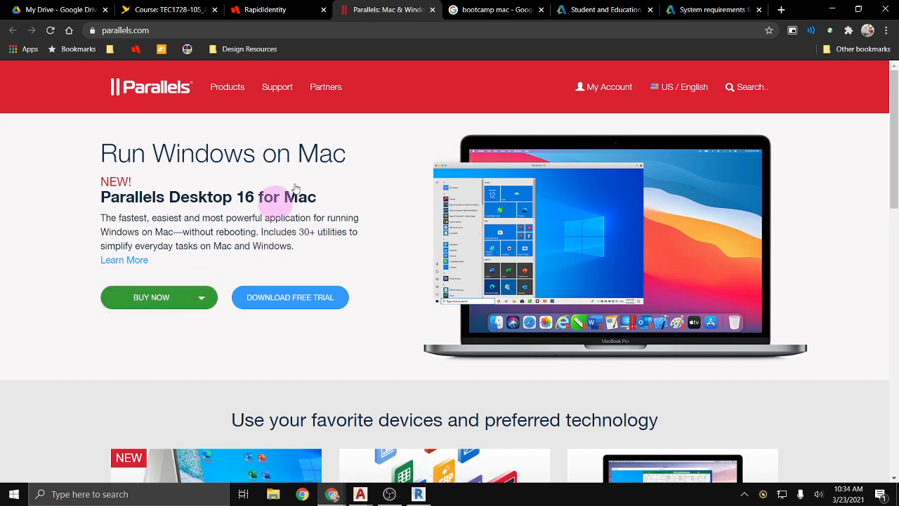
Look over the Parallels home page, and search the web for "parallels student discount"
scroll(422, 210, down, 10)
scroll(422, 223, down, 5)
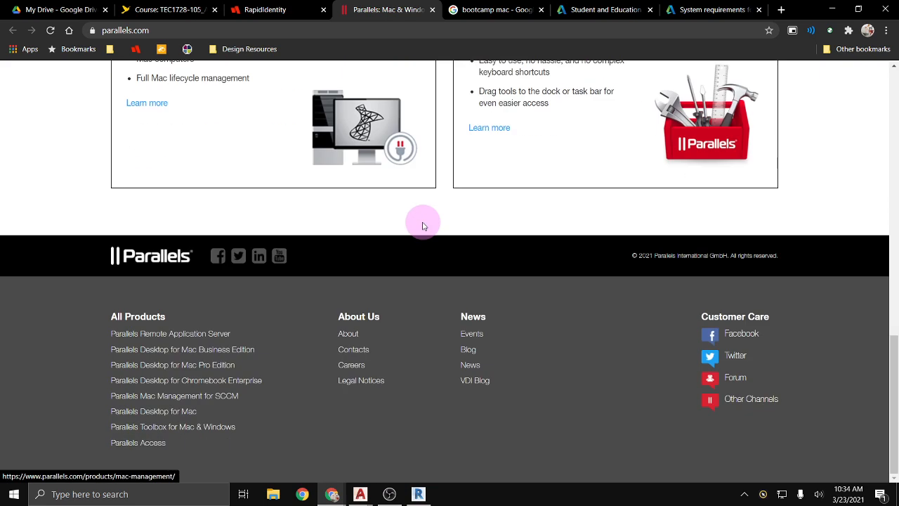
click(354, 31)
text(pa)
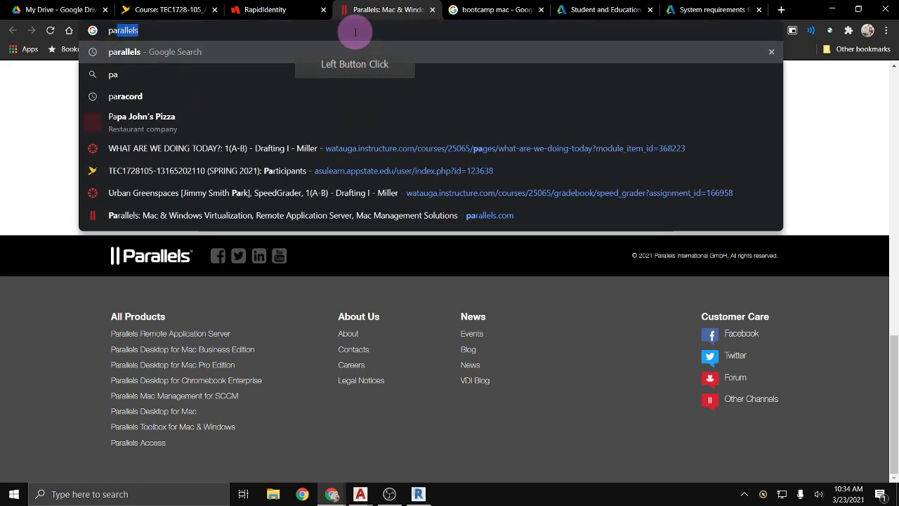
text(rallels student)
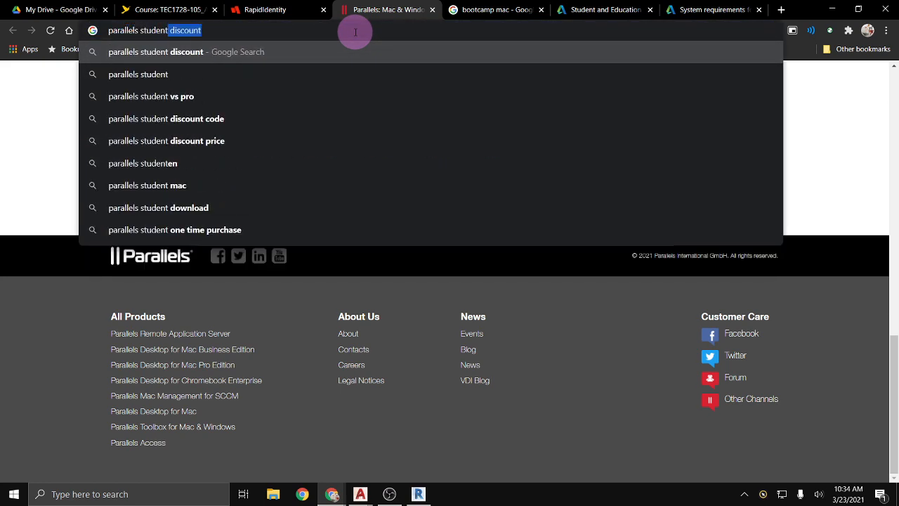
key(Return)
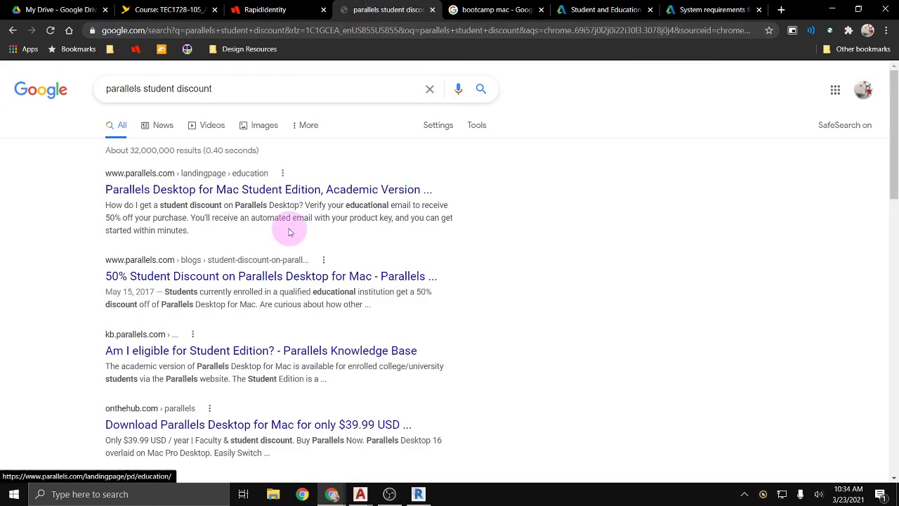
Open the 50% Student Discount on Parallels Desktop for Mac article and follow its Save 50% link to the student verification form
click(275, 277)
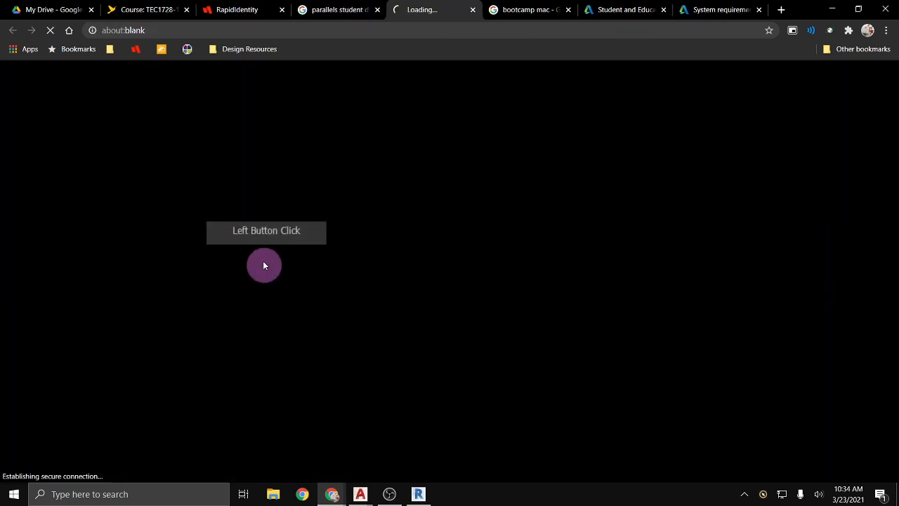
click(318, 10)
click(412, 9)
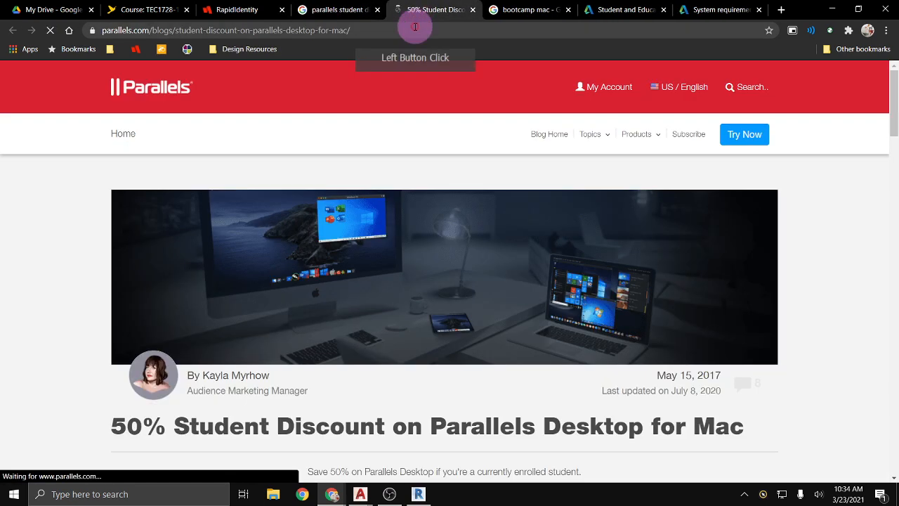
scroll(425, 189, down, 1)
scroll(424, 186, down, 2)
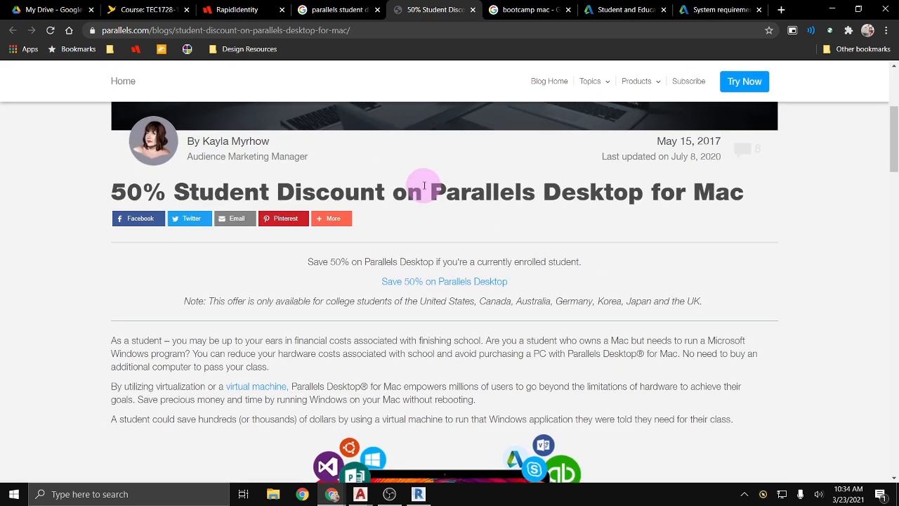
click(458, 284)
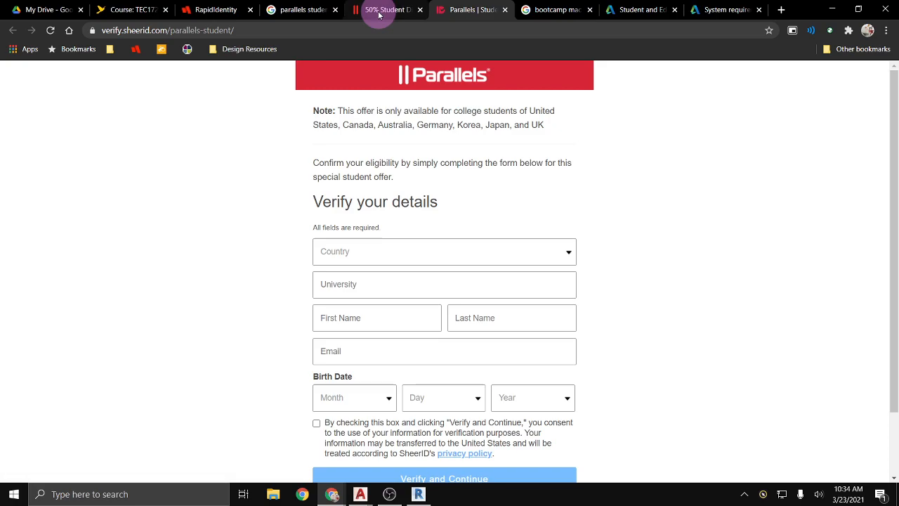
Return to the 50% Student Discount article and read the section on who qualifies for the discount
click(373, 12)
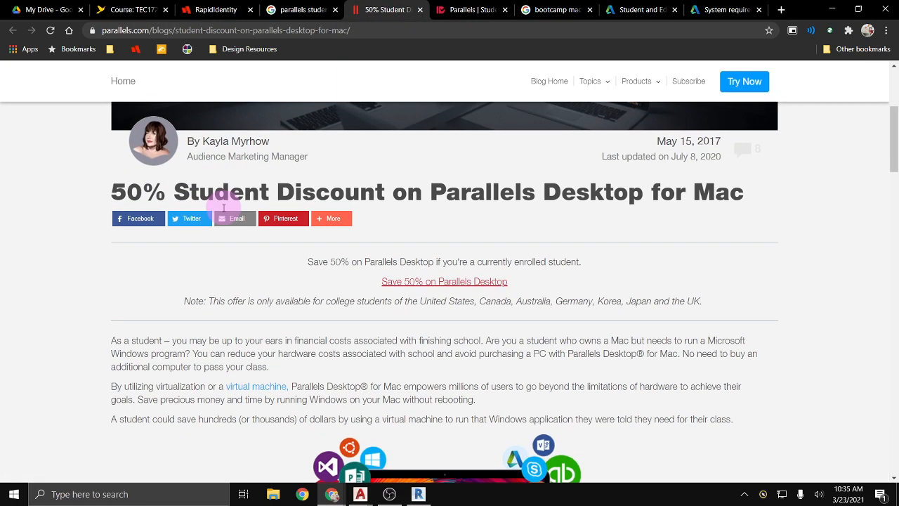
scroll(223, 212, down, 1)
scroll(223, 212, down, 4)
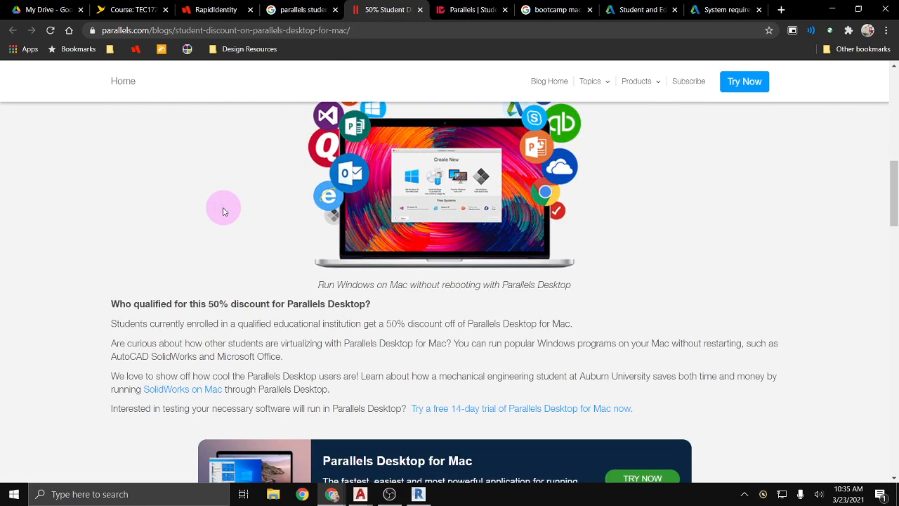
scroll(223, 206, down, 4)
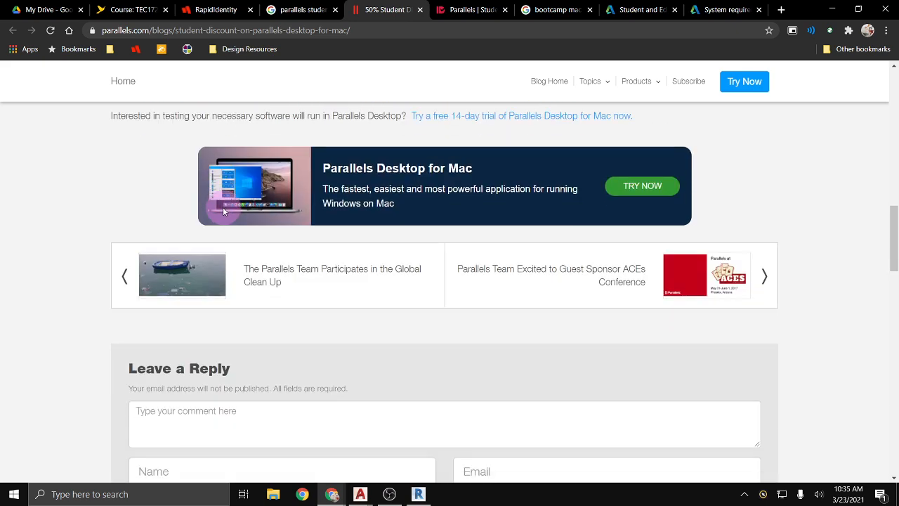
Open the Parallels Desktop for Mac Student Edition page from the discount search results and examine its yearly purchase offer
click(304, 20)
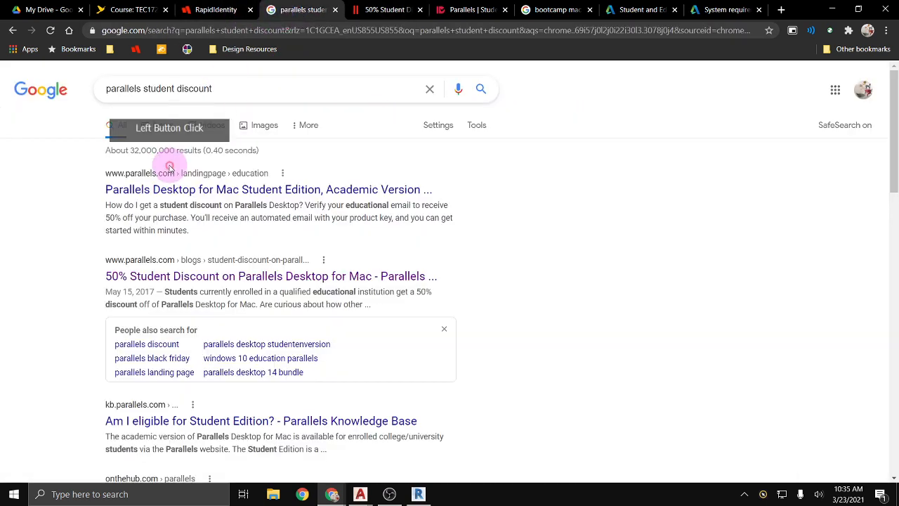
click(171, 195)
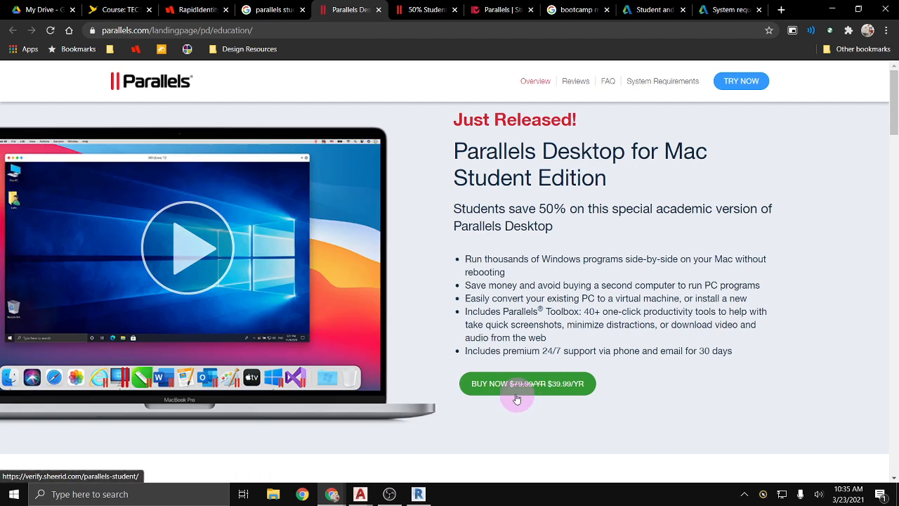
click(518, 394)
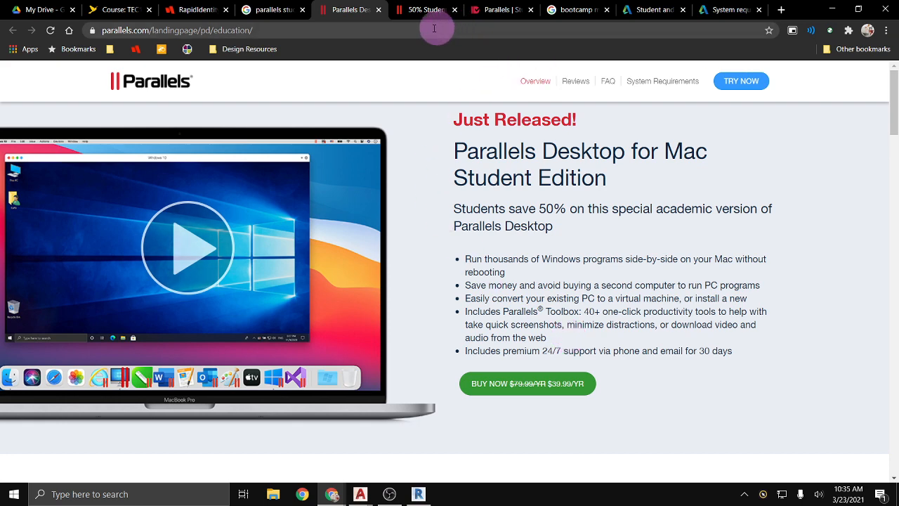
Close the Student Edition page, the 50% discount article and the student verification form
click(379, 10)
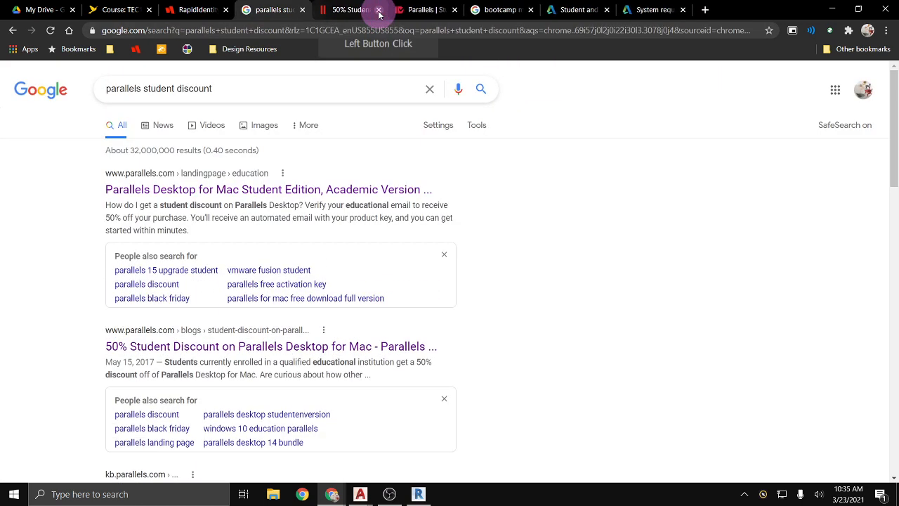
click(379, 10)
click(378, 9)
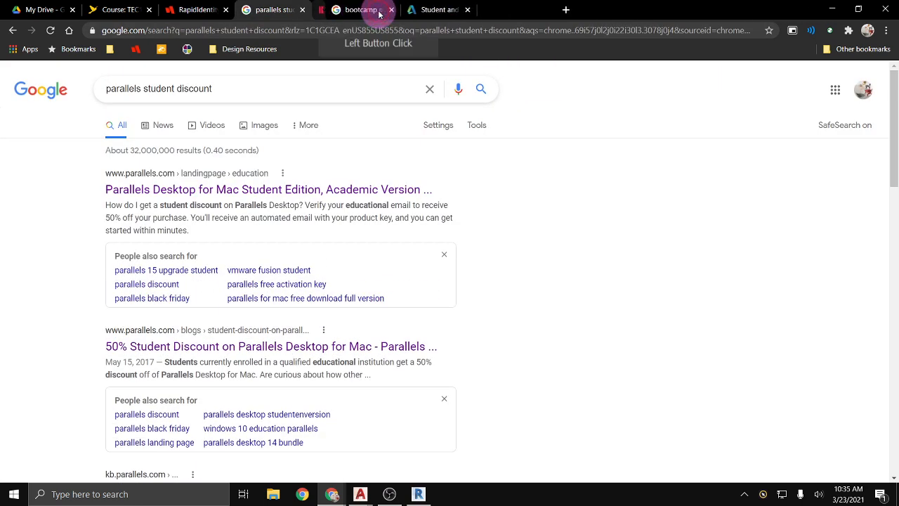
Review the "bootcamp mac" search results, switching between them and the Parallels student discount search
click(351, 11)
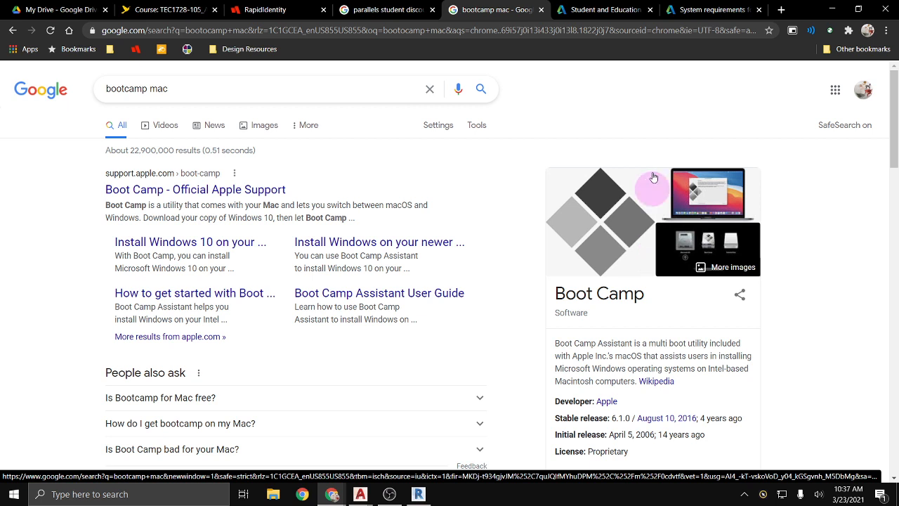
click(411, 10)
click(500, 14)
click(421, 9)
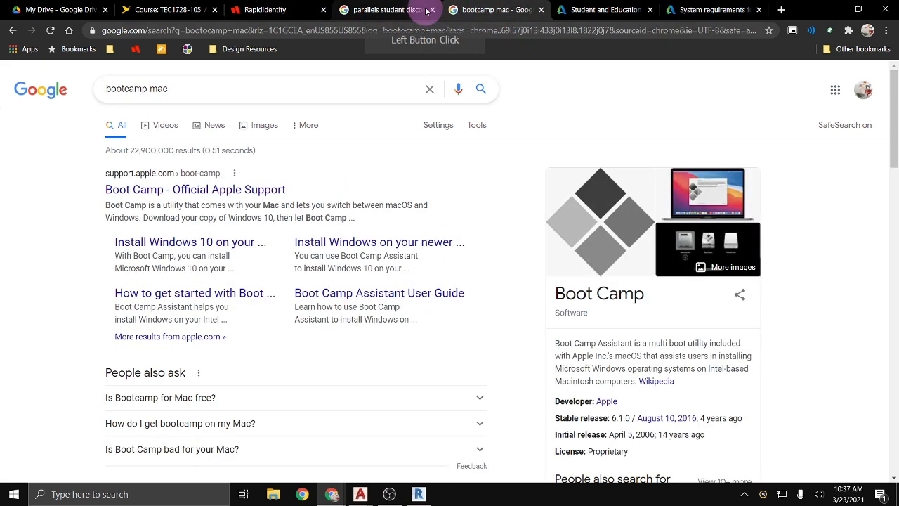
Close the Parallels and Boot Camp searches, Autodesk education page and Revit 2021 system requirements, and minimize the browser
click(432, 10)
click(432, 10)
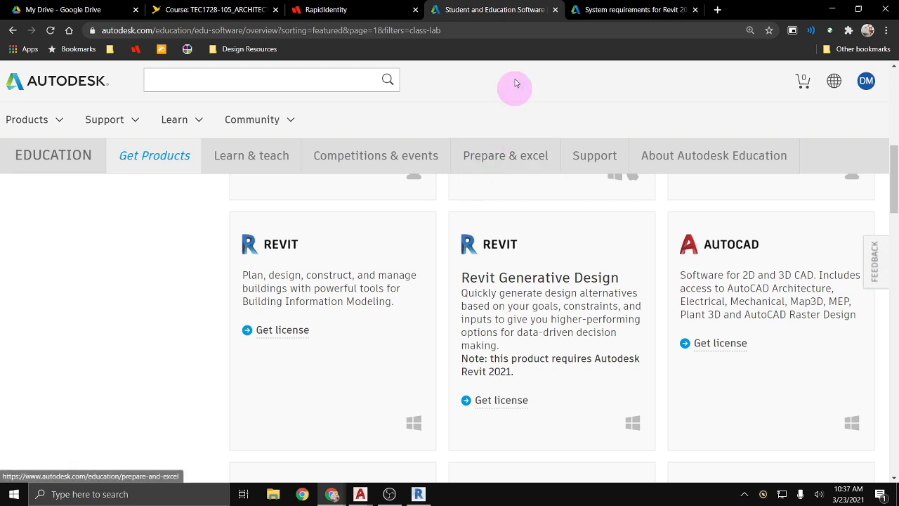
click(555, 11)
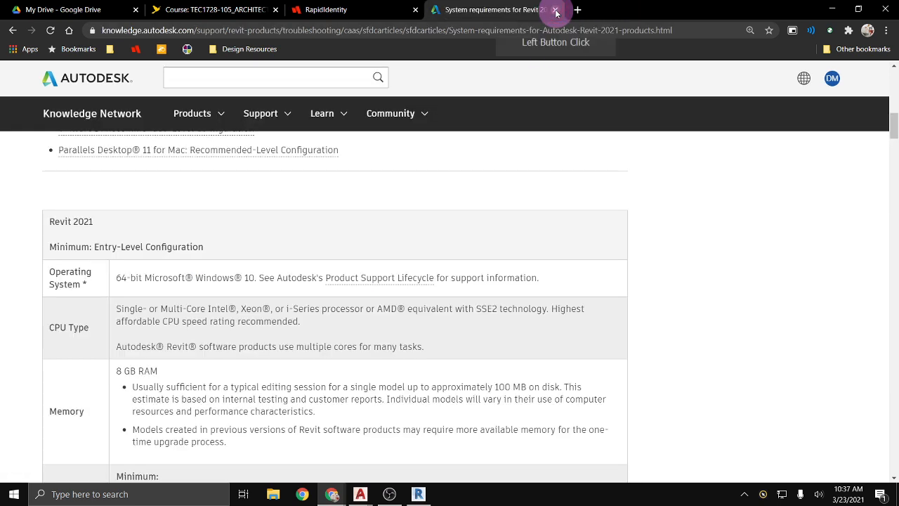
click(555, 10)
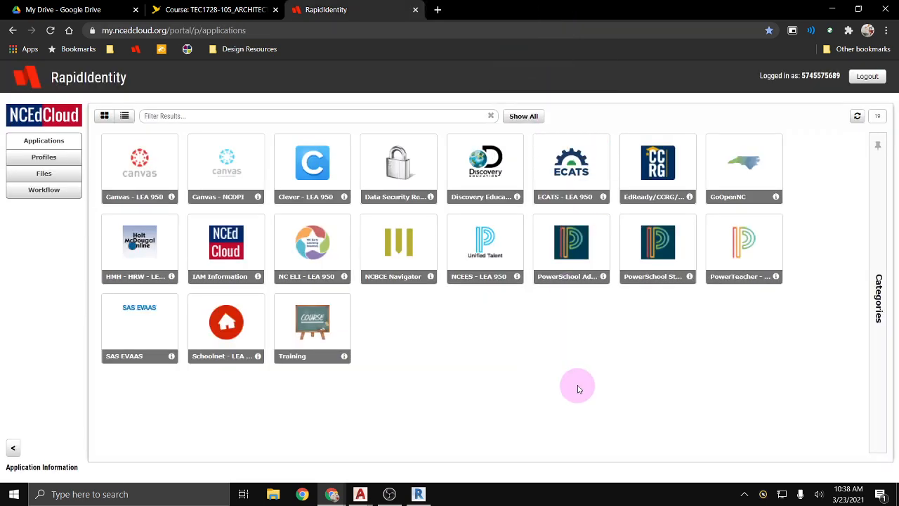
click(832, 10)
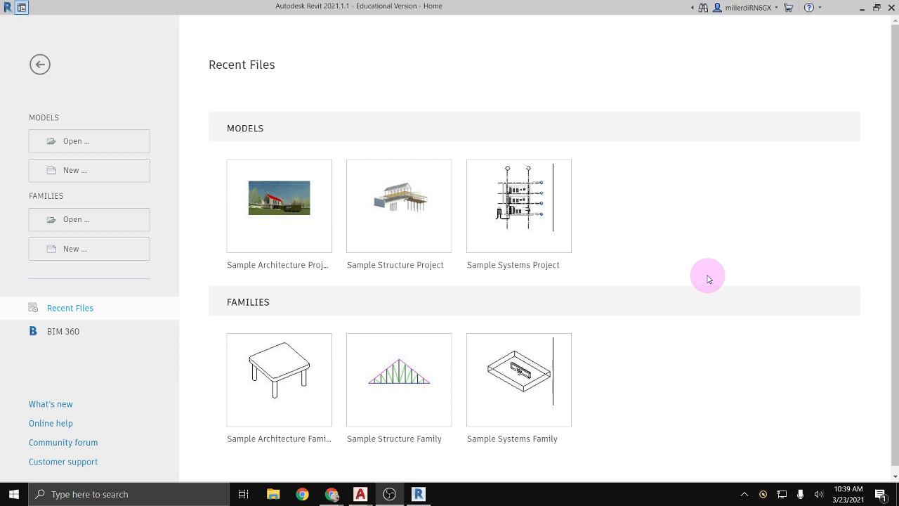
Switch to AutoCAD, look at the TEC1728_exerciseCAD_SP2021 drawing and the Start page, and return to Revit
click(360, 494)
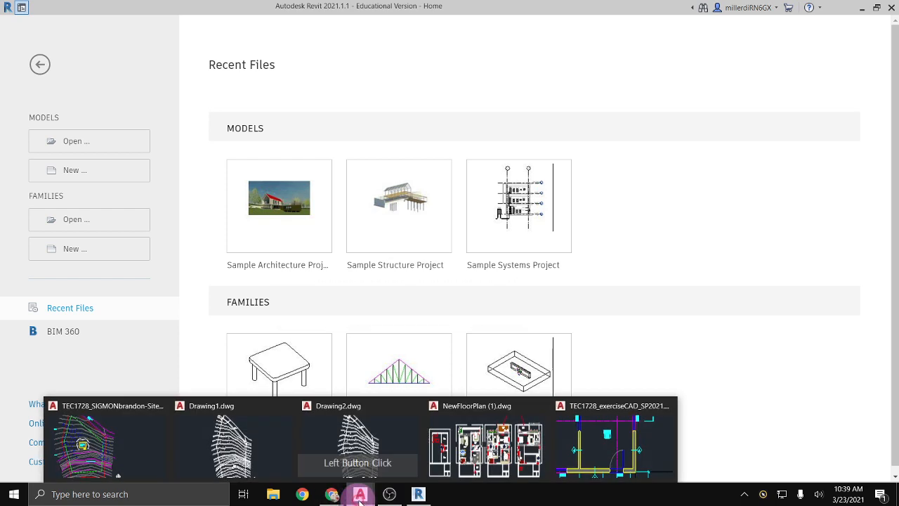
click(652, 453)
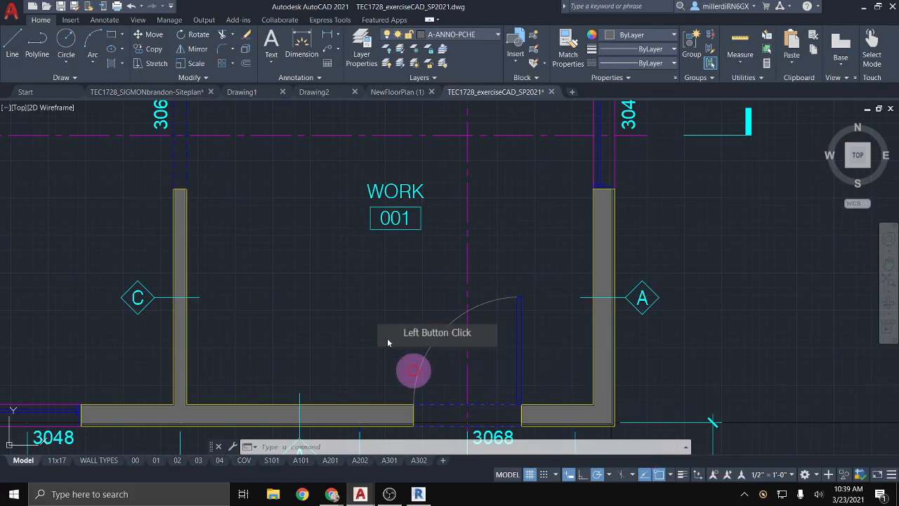
click(54, 98)
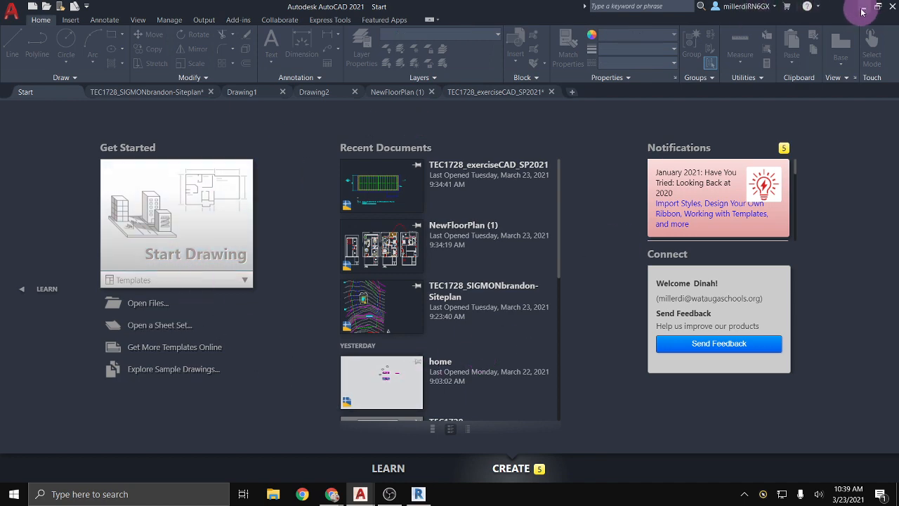
click(863, 8)
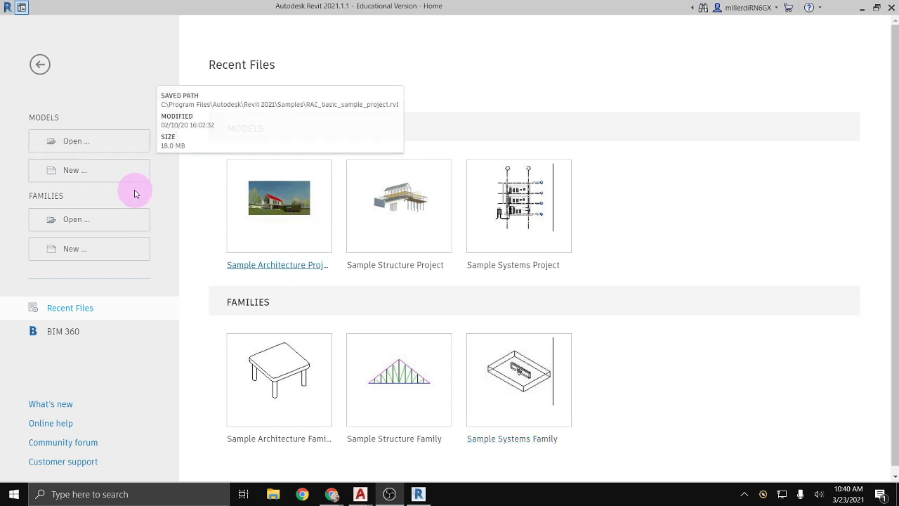
Review the new project template choices, including Imperial-Architectural Template and Residential-Default, without creating a project
click(77, 172)
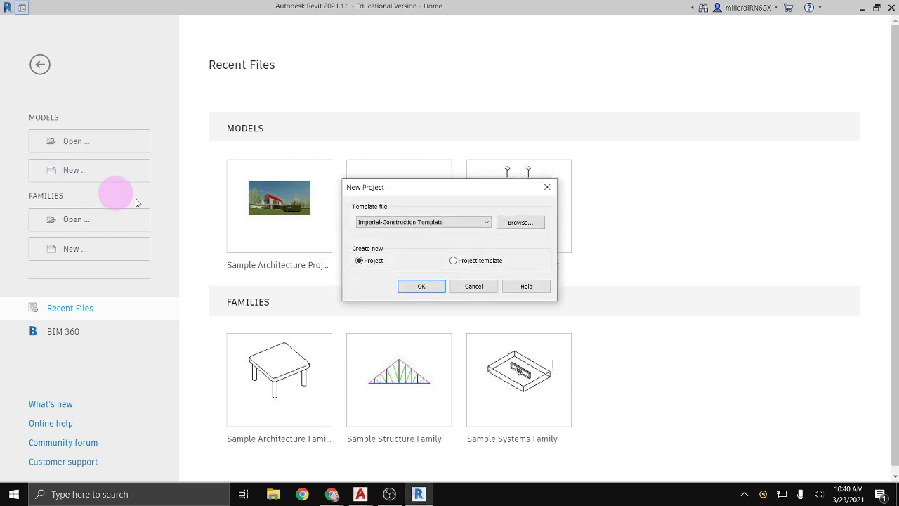
click(415, 222)
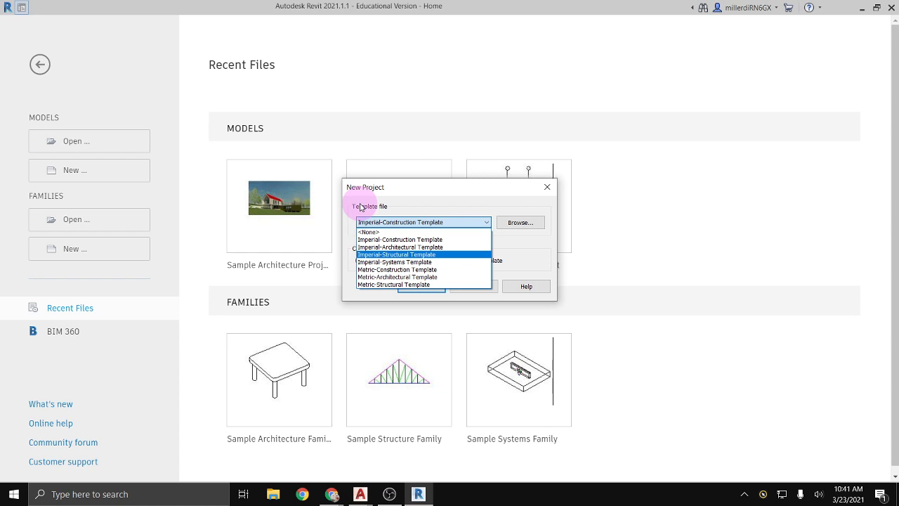
click(399, 246)
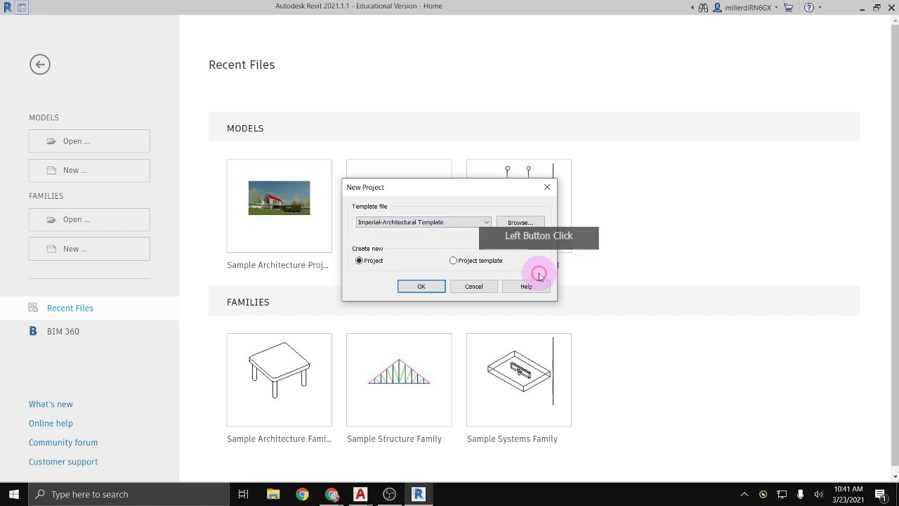
click(513, 223)
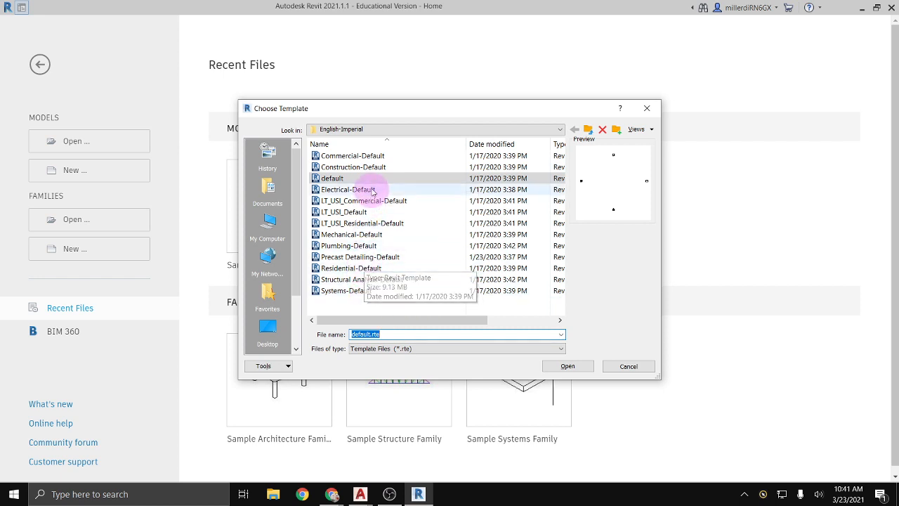
click(355, 268)
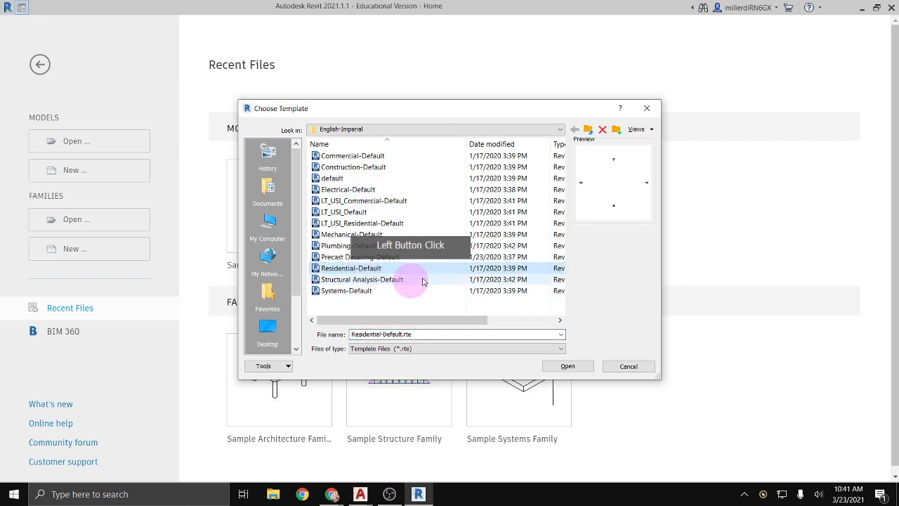
click(621, 366)
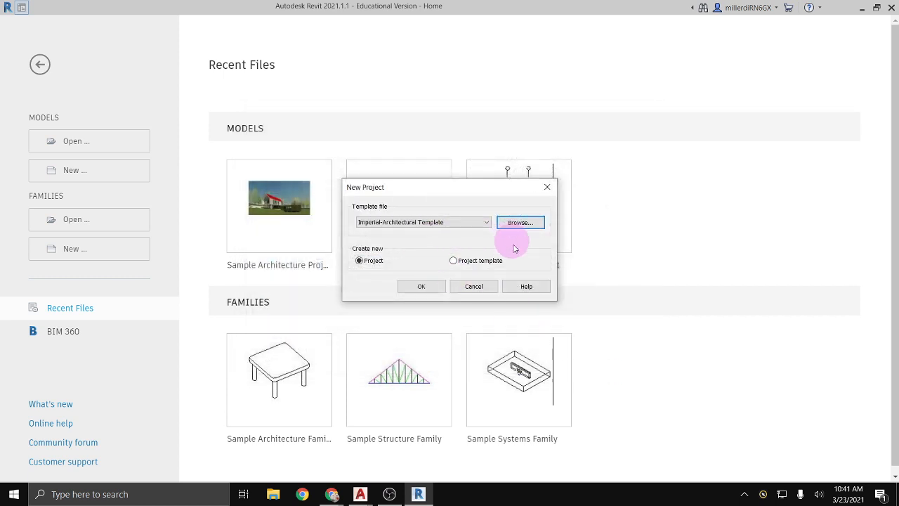
click(474, 287)
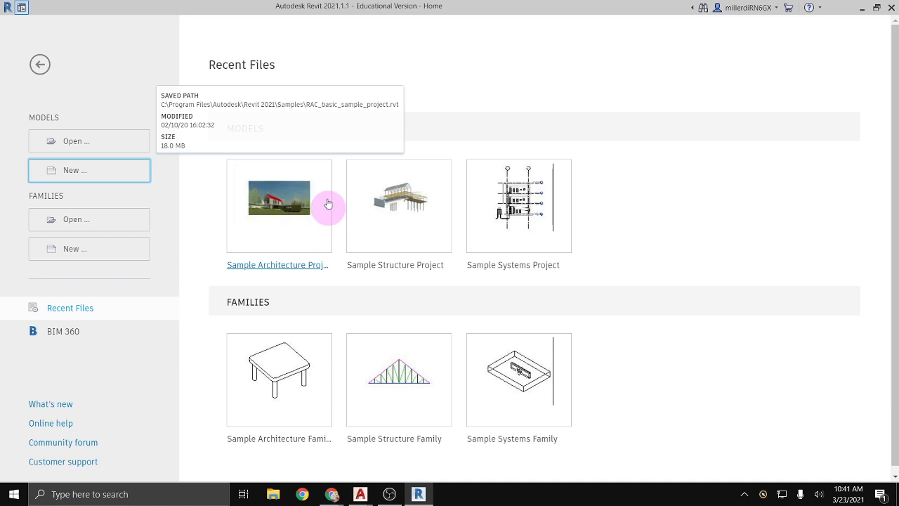
Open the Sample Architecture Project and look through the properties of its title sheet
click(275, 244)
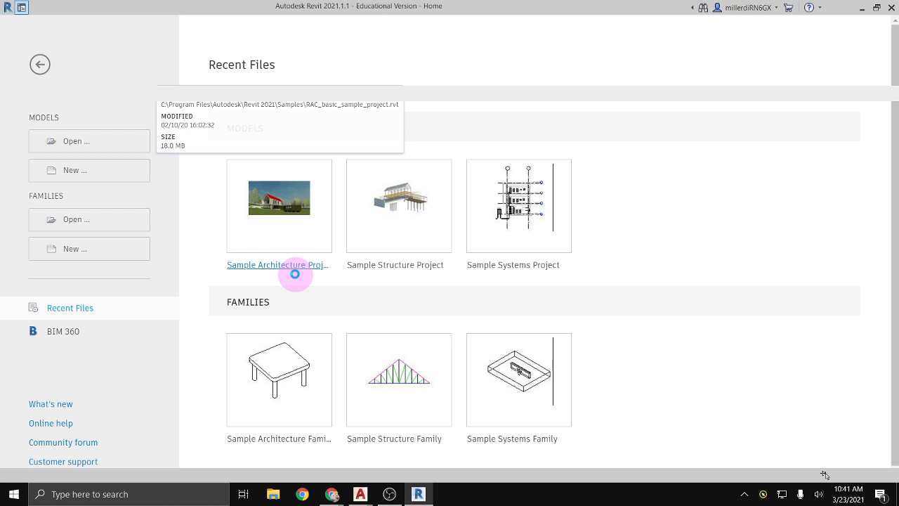
click(295, 274)
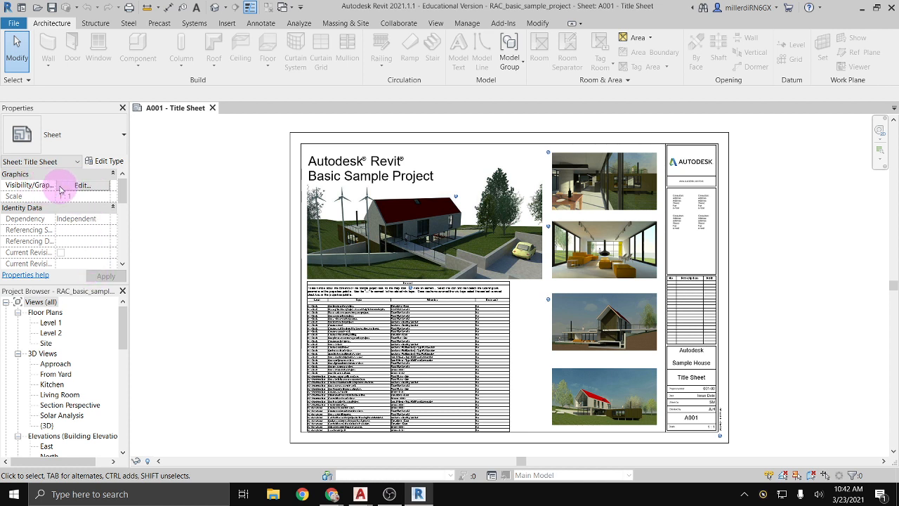
scroll(62, 189, down, 5)
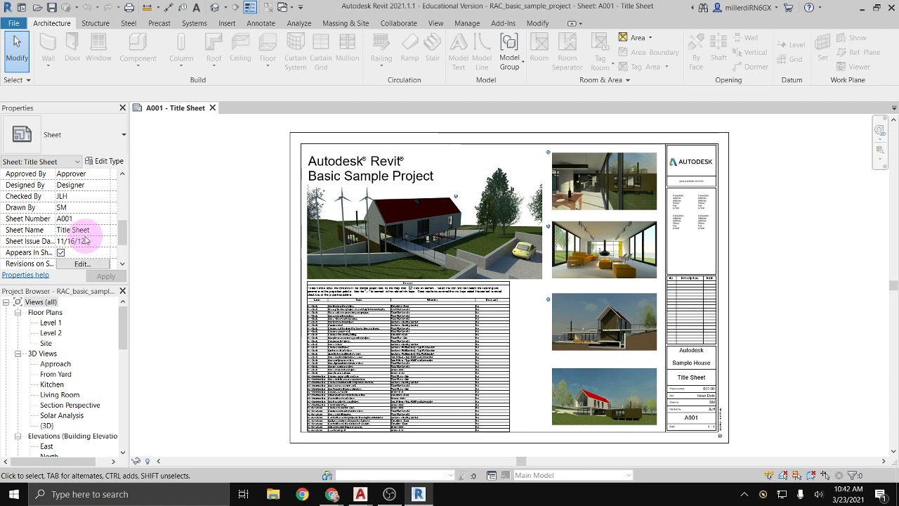
scroll(81, 239, down, 2)
scroll(78, 240, up, 5)
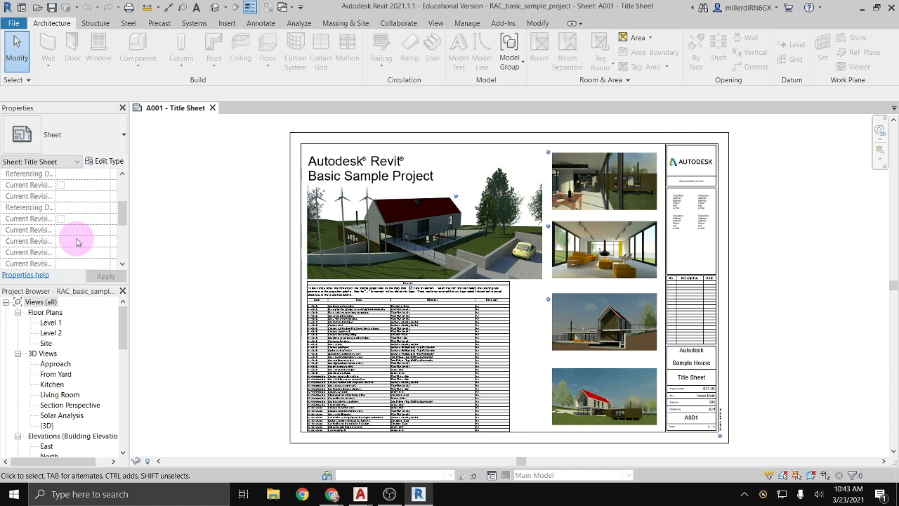
scroll(78, 241, up, 5)
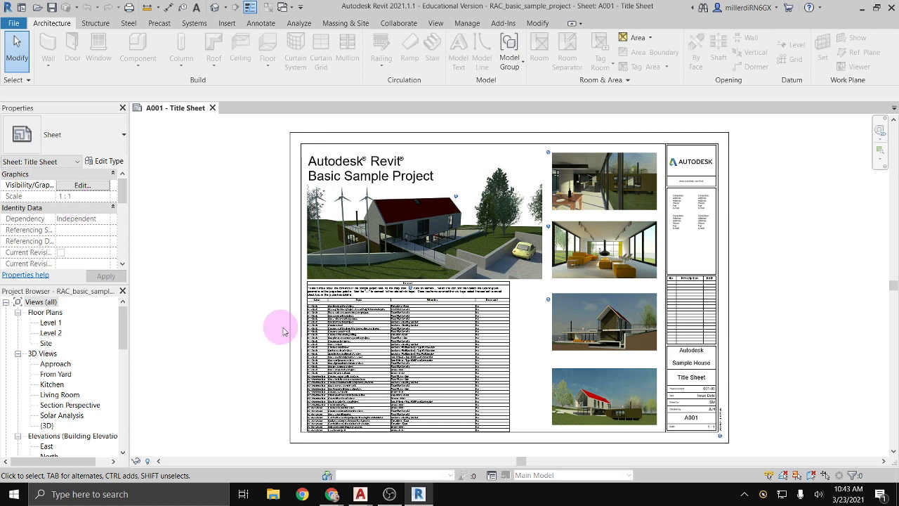
Inspect the properties of the title sheet's schedule, the large house viewport and the title block in turn
click(416, 340)
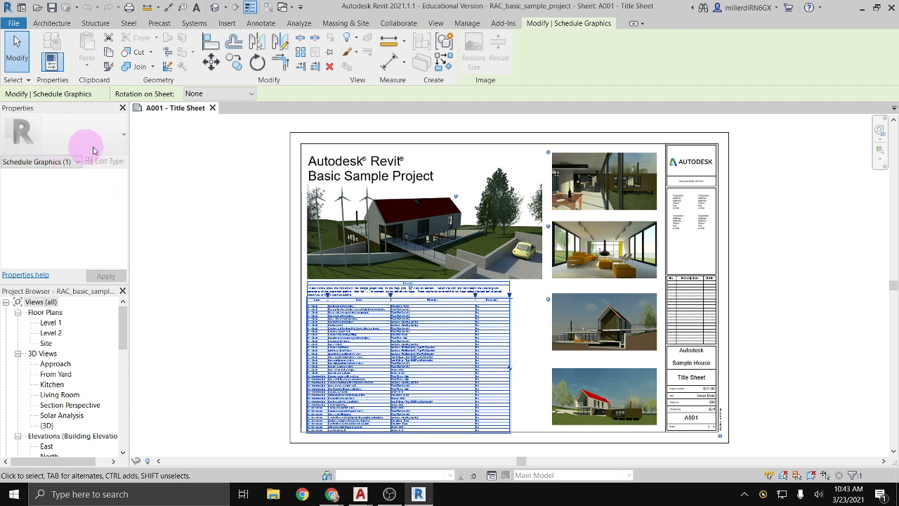
click(487, 244)
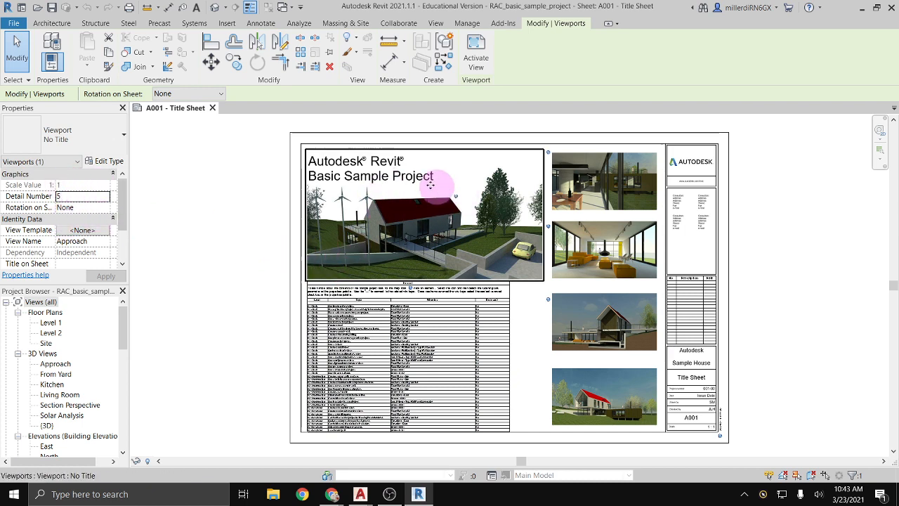
click(683, 368)
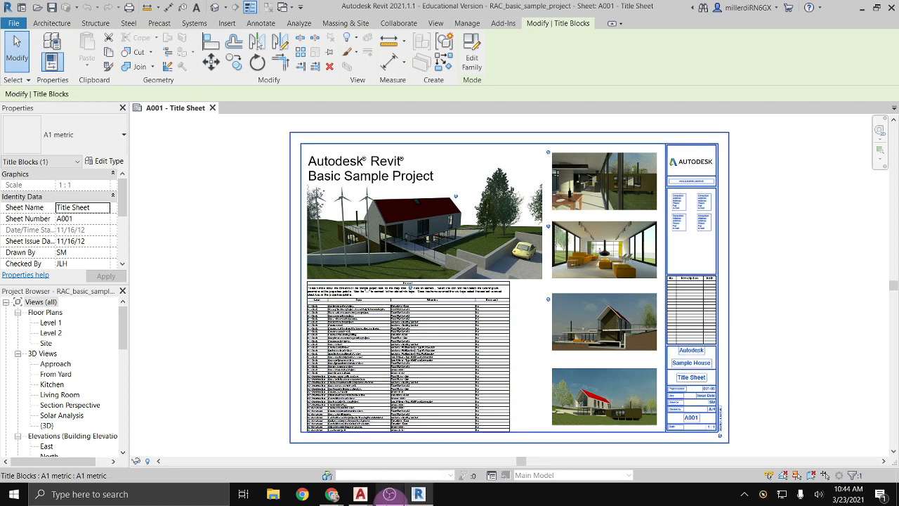
Switch to the TEC1728_exerciseCAD_SP2021 drawing in AutoCAD and maximize its window
mouse_move(360, 494)
click(570, 460)
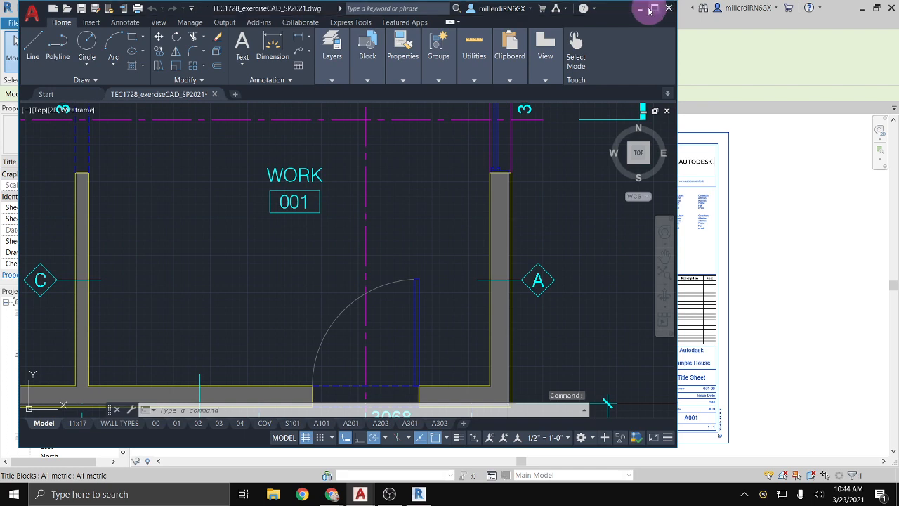
click(650, 8)
click(460, 262)
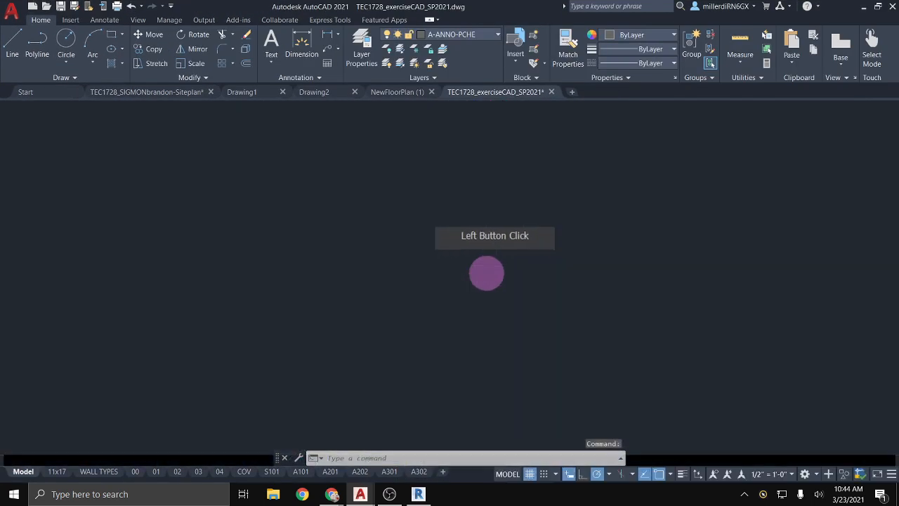
Examine the drawn floor plan, especially the pair of windows in the bedroom's lower wall and the linework representing them
click(485, 251)
scroll(486, 252, down, 2)
scroll(486, 251, down, 2)
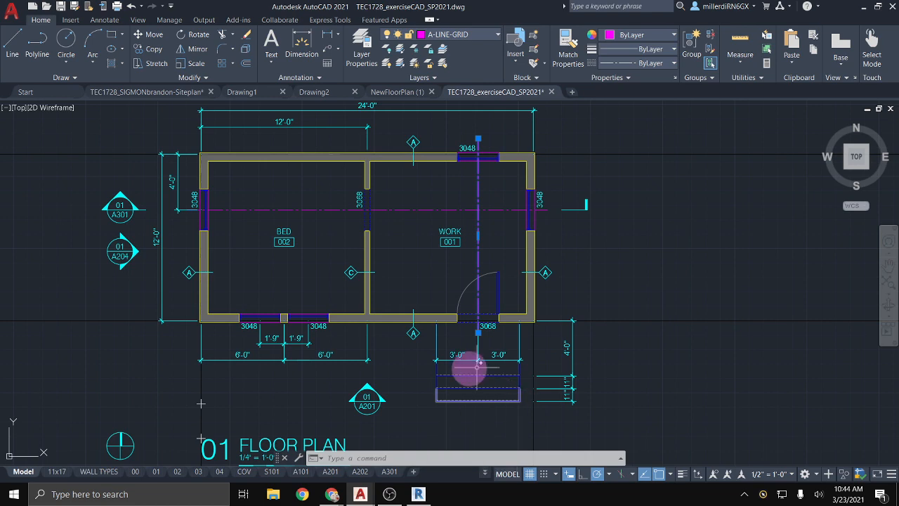
key(Escape)
scroll(265, 318, up, 5)
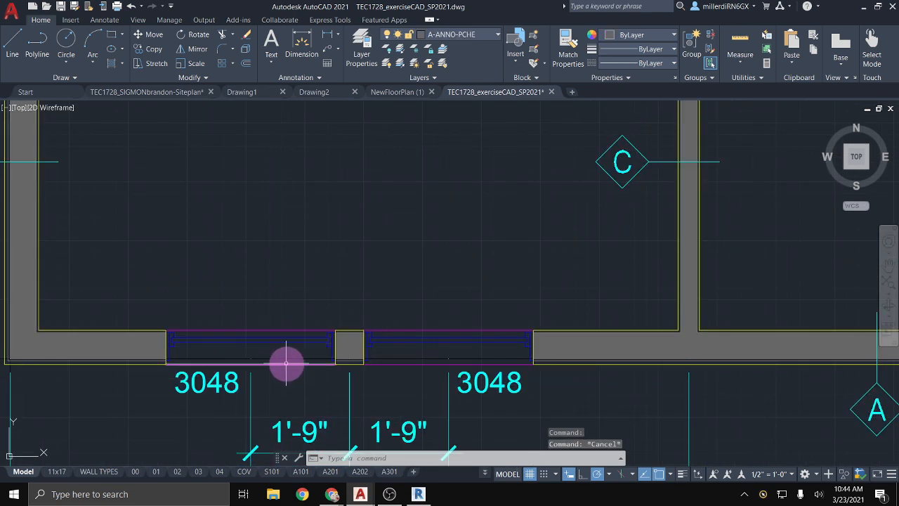
scroll(287, 365, down, 2)
scroll(287, 366, down, 2)
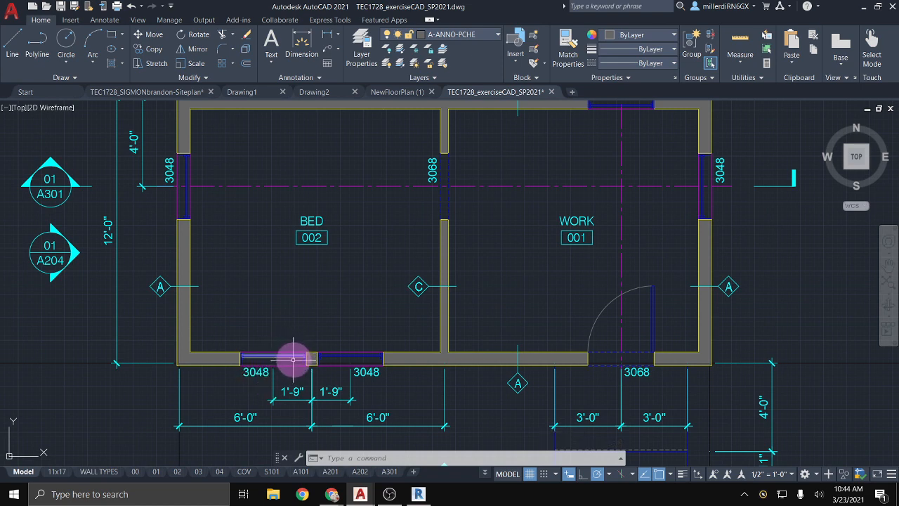
scroll(291, 375, down, 3)
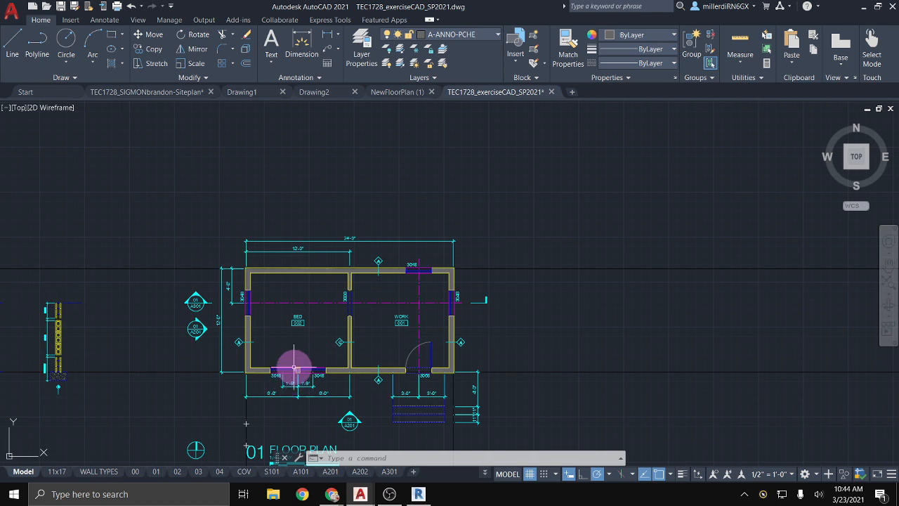
scroll(290, 373, up, 5)
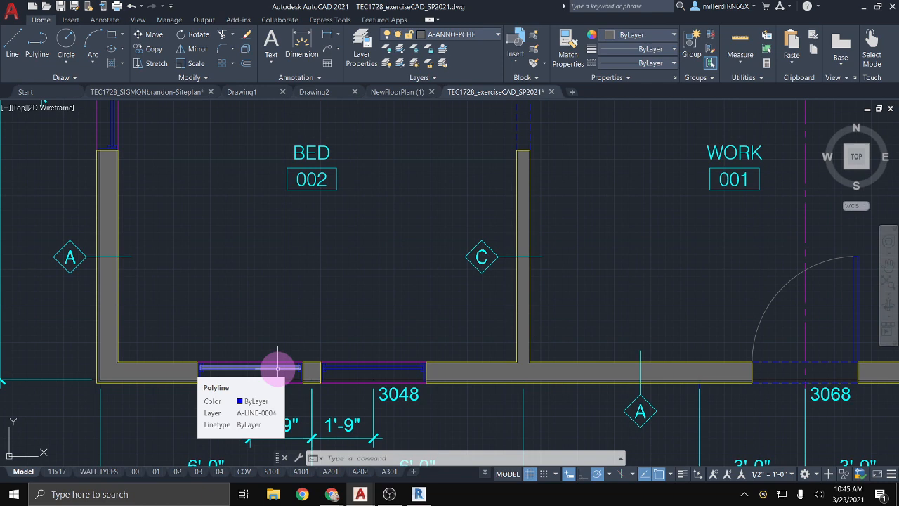
scroll(278, 367, down, 5)
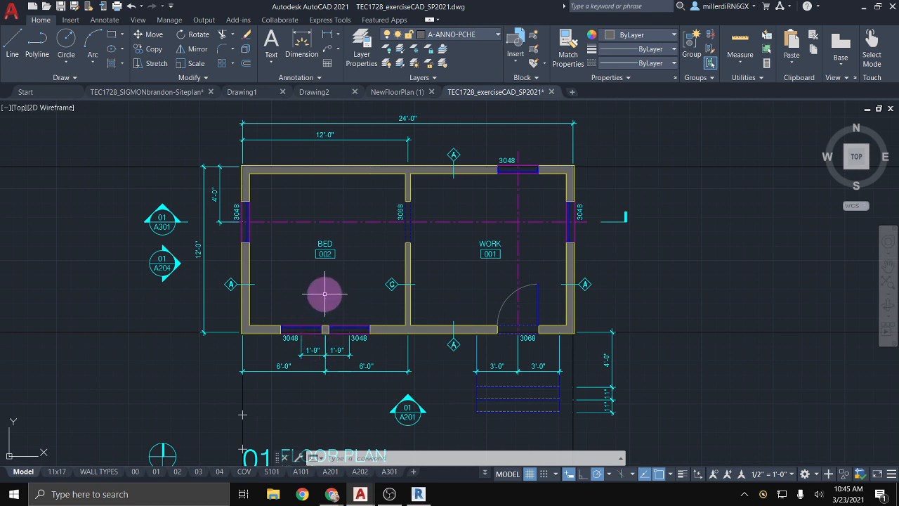
middle_drag(321, 290, 245, 325)
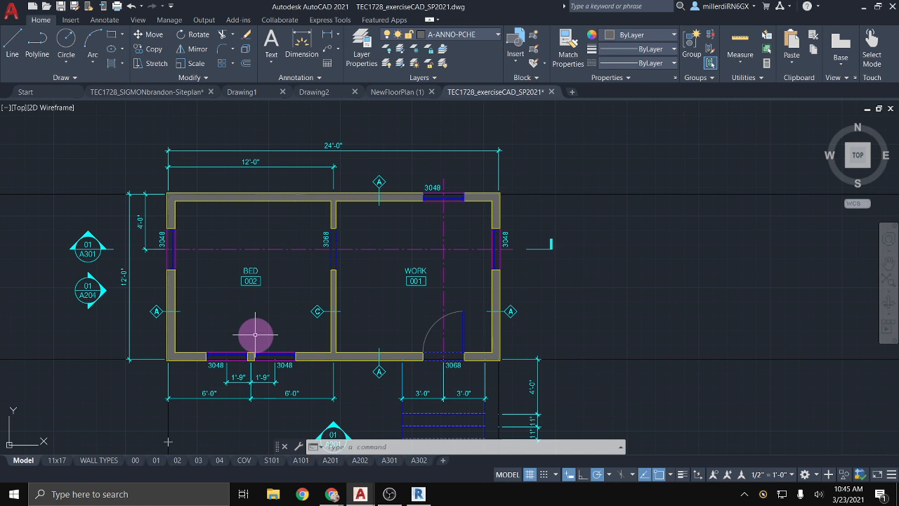
Switch back to the Revit sample project and open the Level 1 floor plan and the Kitchen 3D view
click(418, 494)
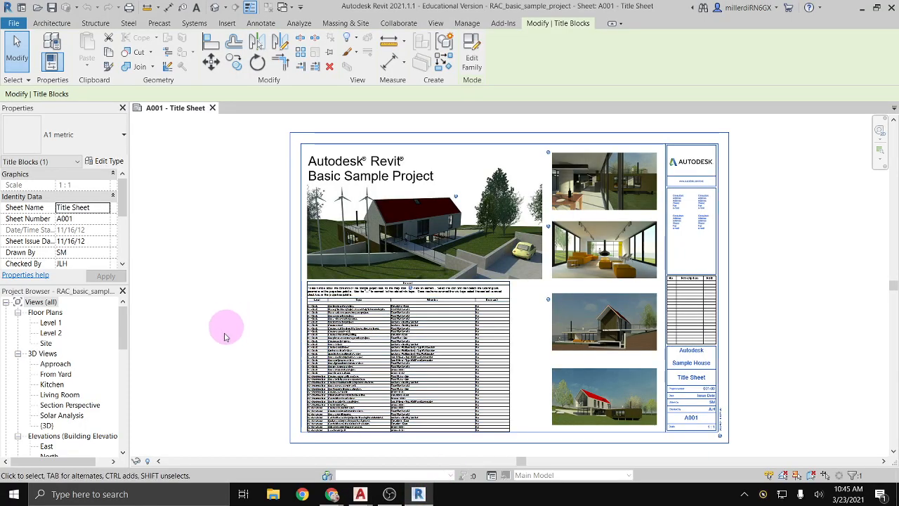
click(223, 265)
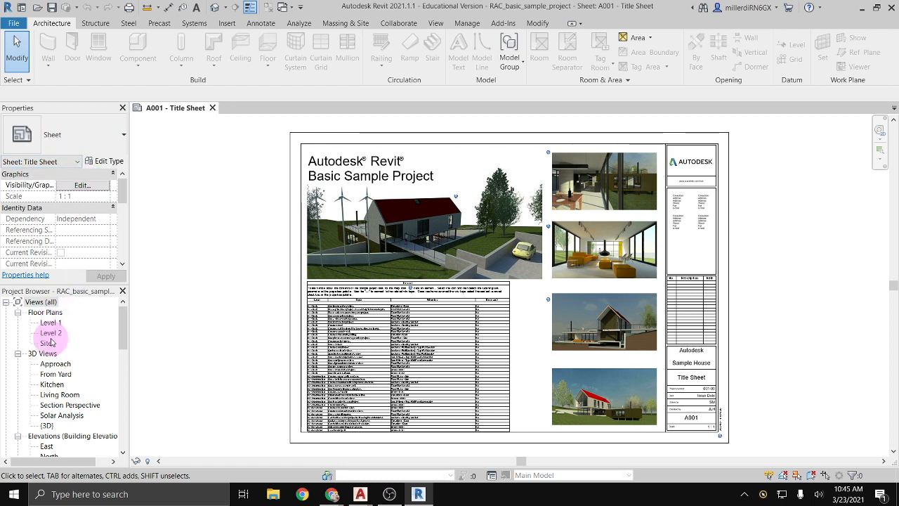
scroll(51, 337, down, 3)
scroll(50, 348, down, 4)
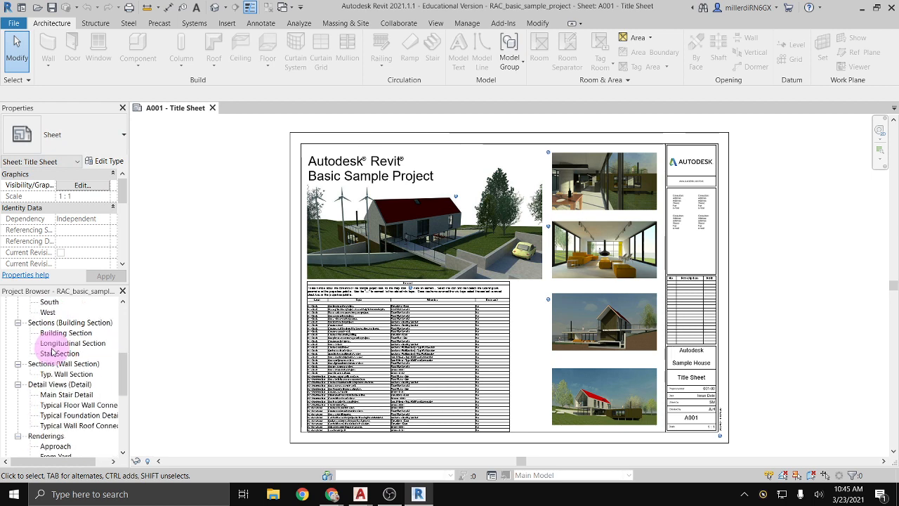
scroll(64, 352, up, 4)
scroll(71, 376, up, 3)
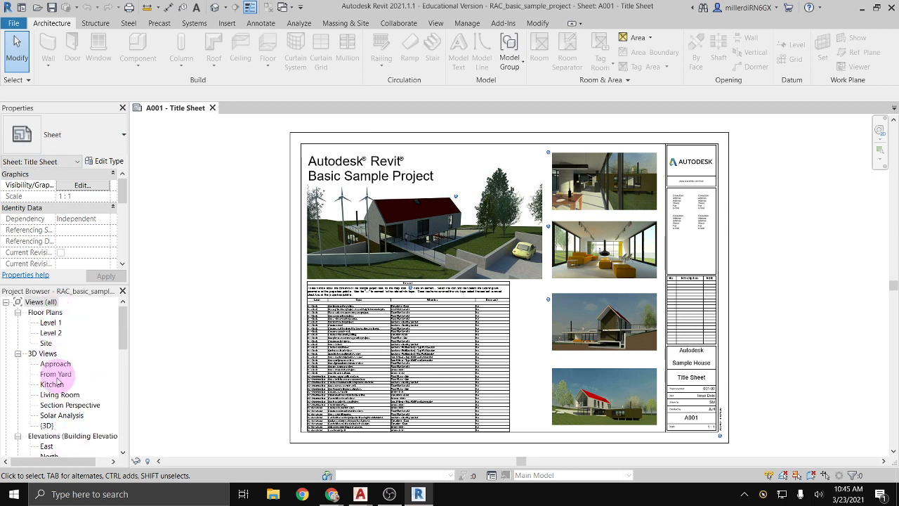
double_click(50, 324)
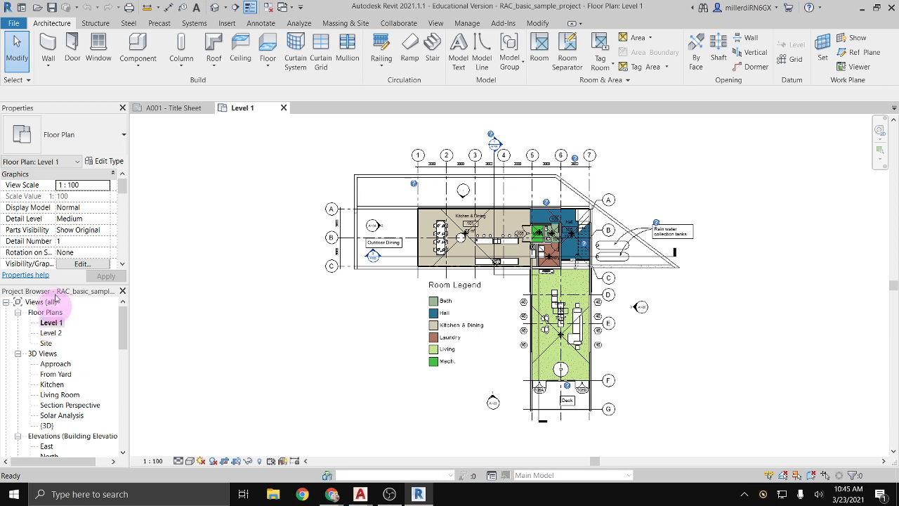
double_click(52, 385)
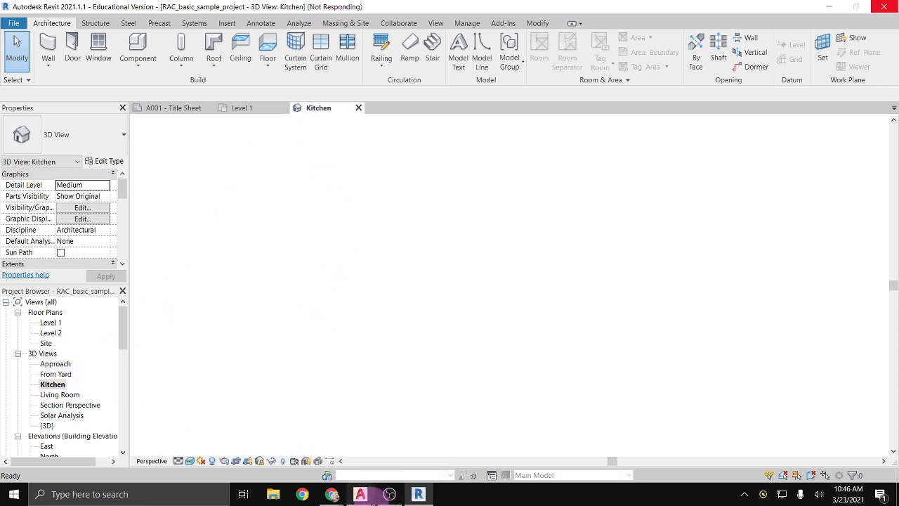
Close AutoCAD, discarding the unsaved changes to the open exercise and site plan drawings
click(362, 494)
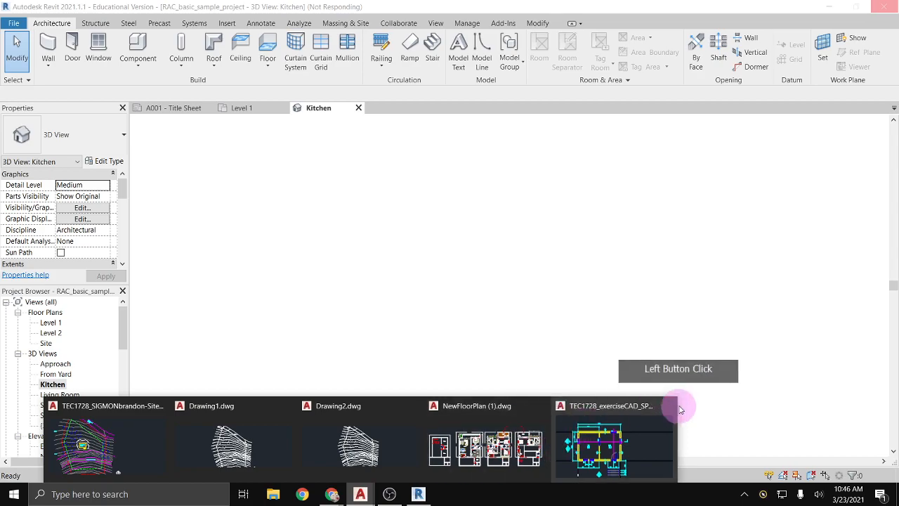
click(666, 407)
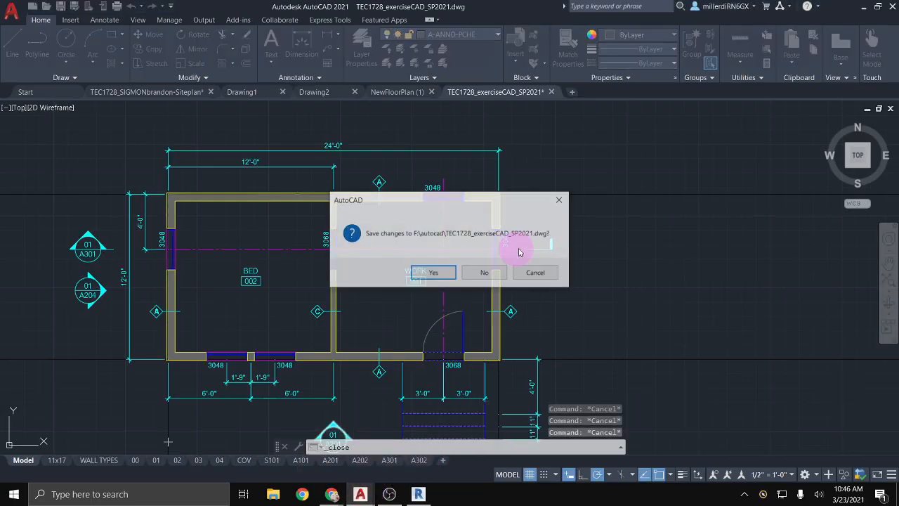
click(496, 270)
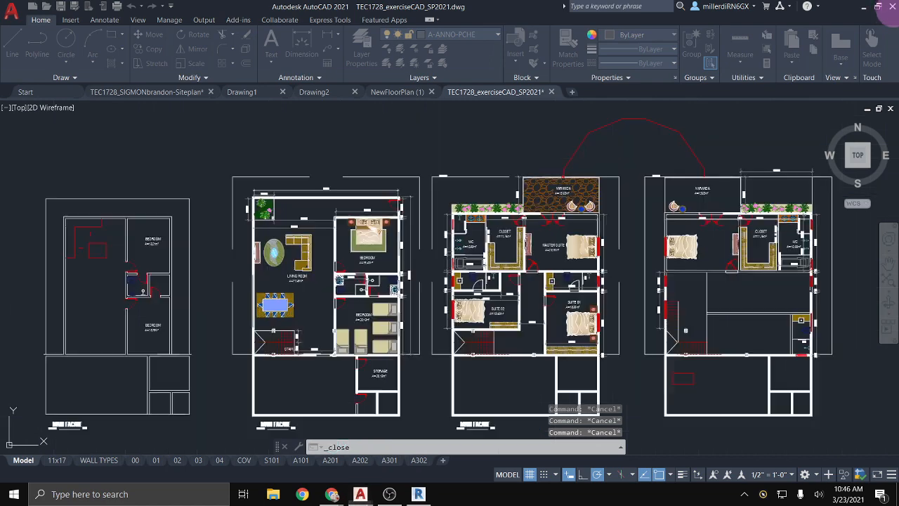
click(895, 8)
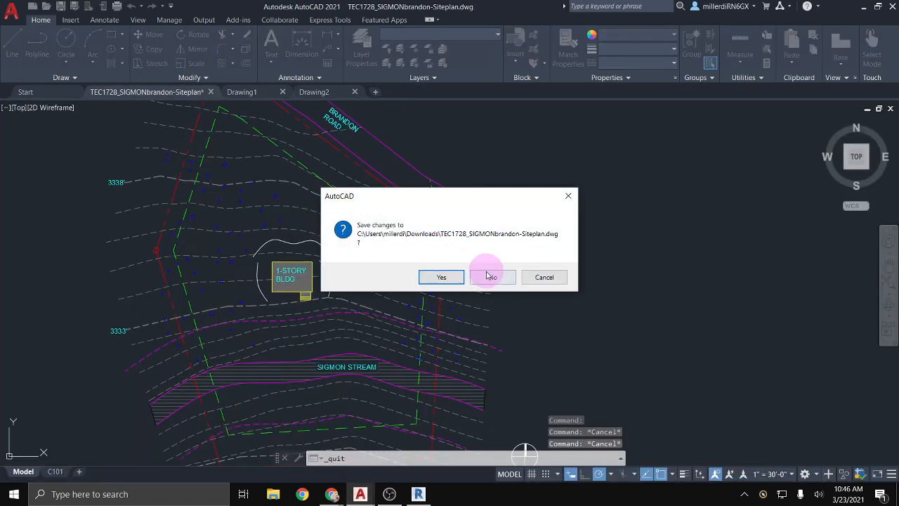
click(487, 276)
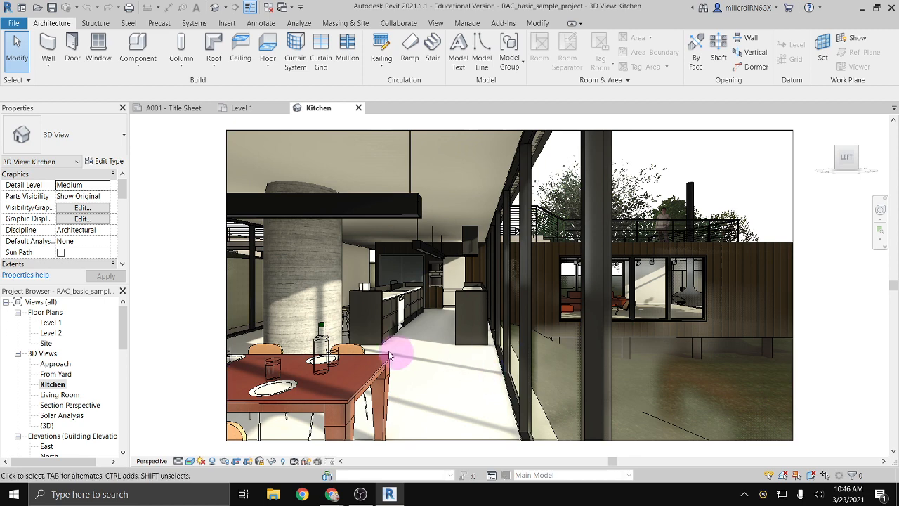
Inspect the properties of the water glass, the wine bottle and the long pendant light in the Kitchen view
click(325, 354)
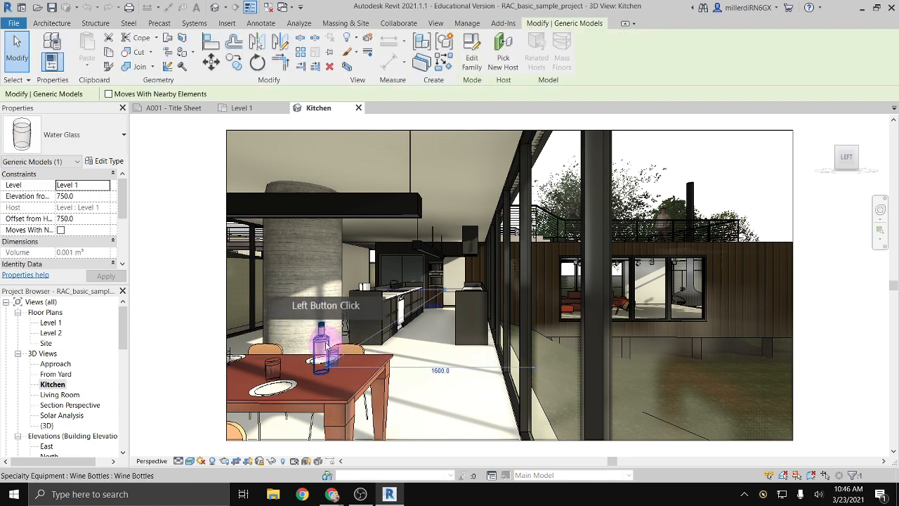
click(323, 343)
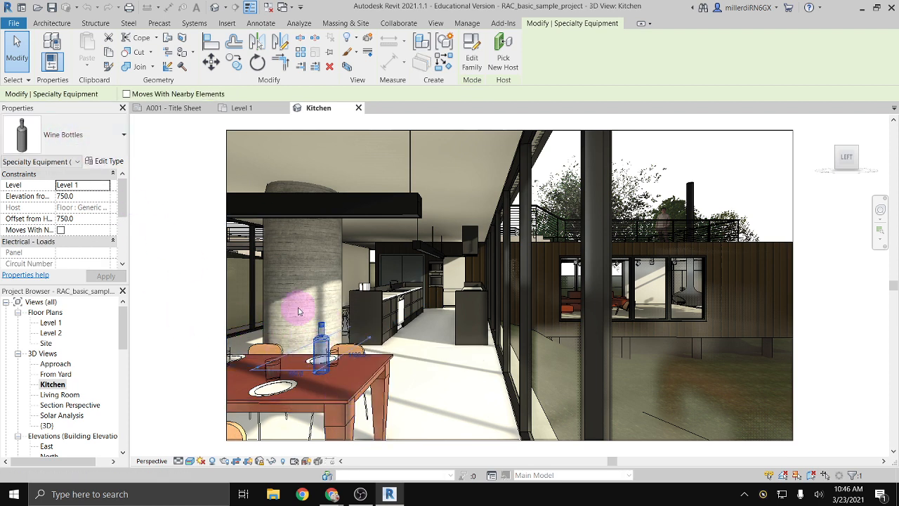
click(411, 212)
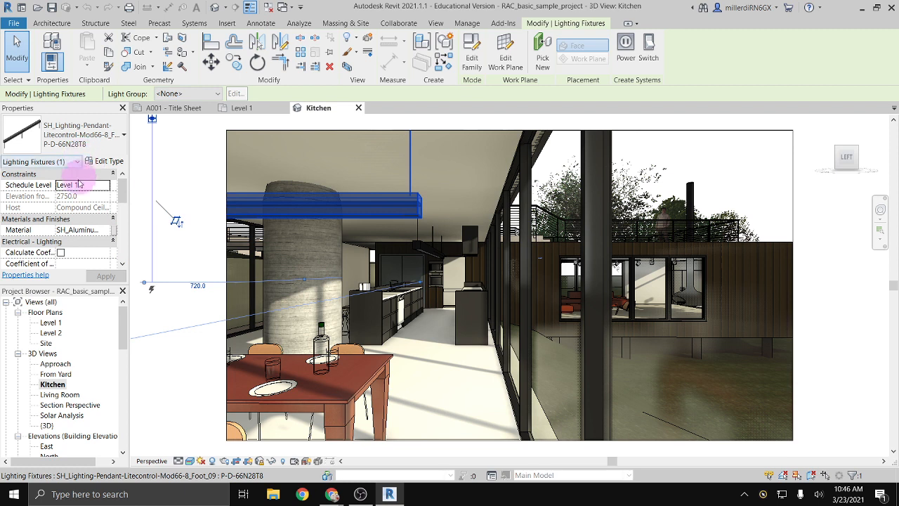
scroll(77, 193, down, 3)
scroll(77, 193, down, 3)
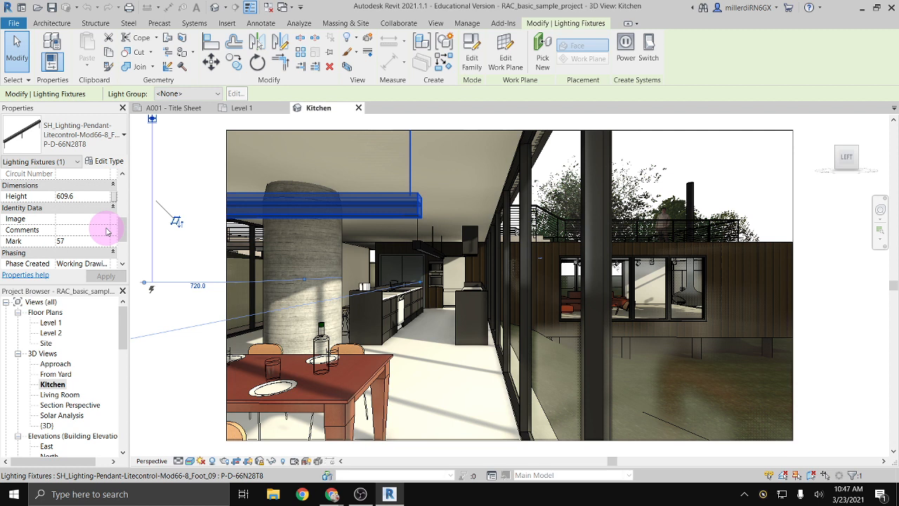
Examine the properties of the kitchen island's cabinet group and its built-under dishwasher
click(397, 317)
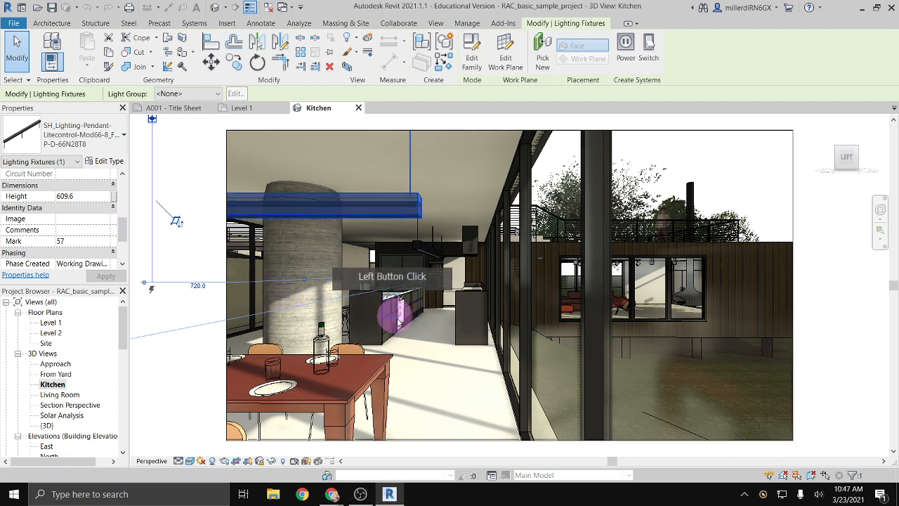
click(401, 302)
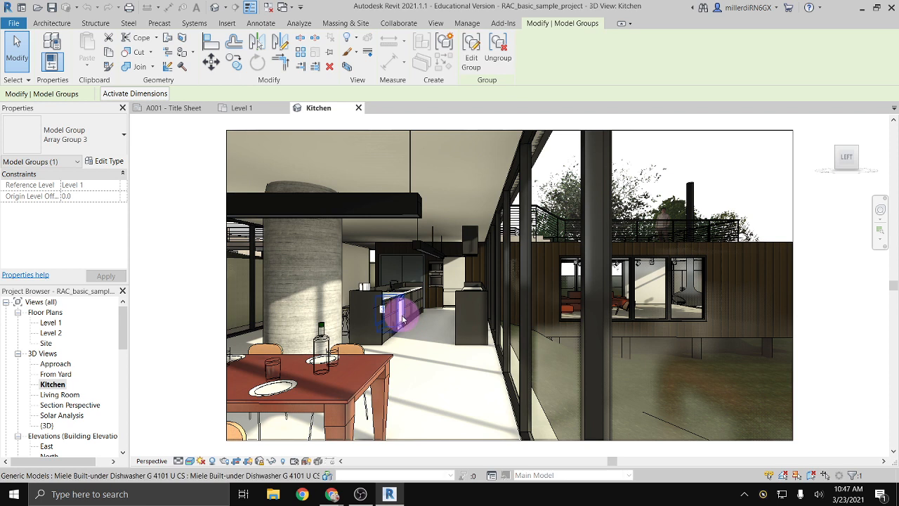
click(401, 318)
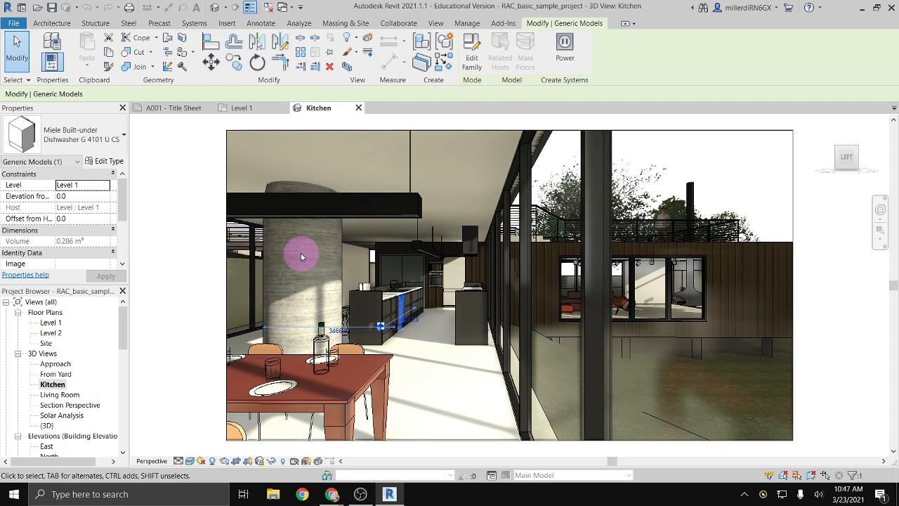
Open the Living Room and Section Perspective 3D views, collapse the 3D Views group, and open the East and North elevations
double_click(60, 394)
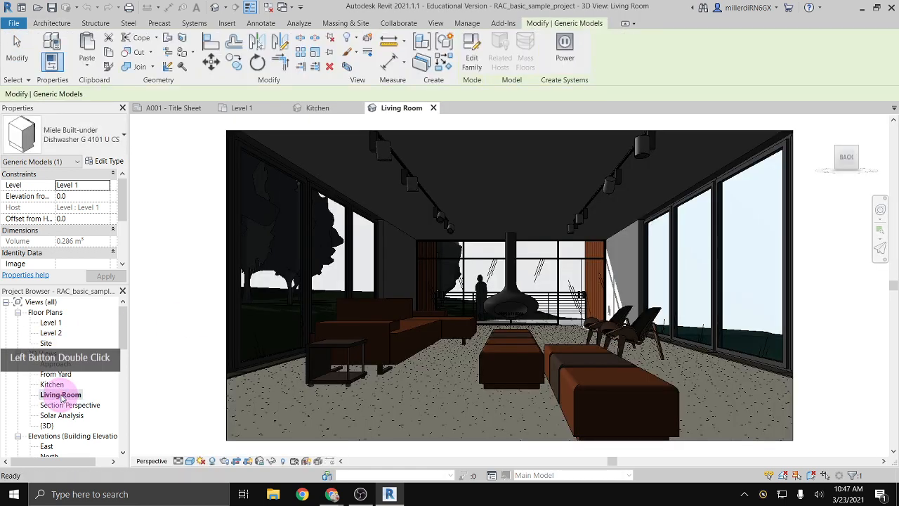
double_click(63, 406)
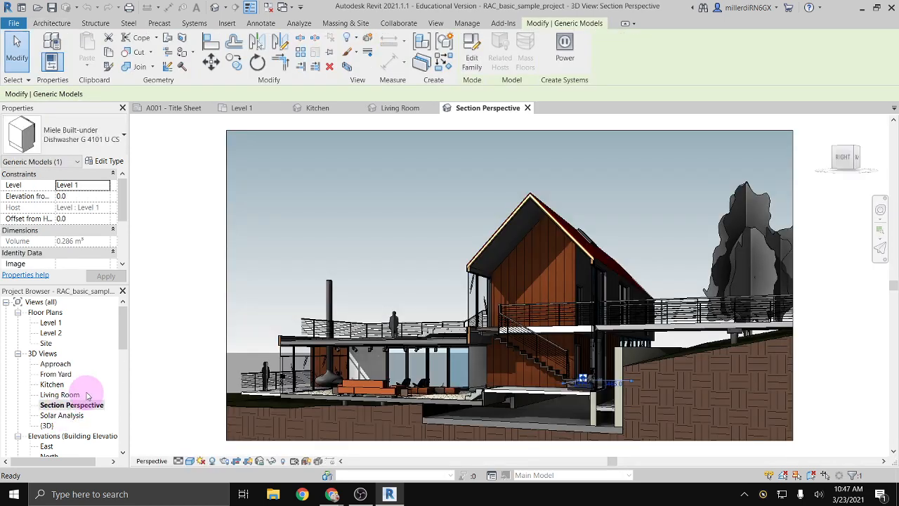
click(17, 353)
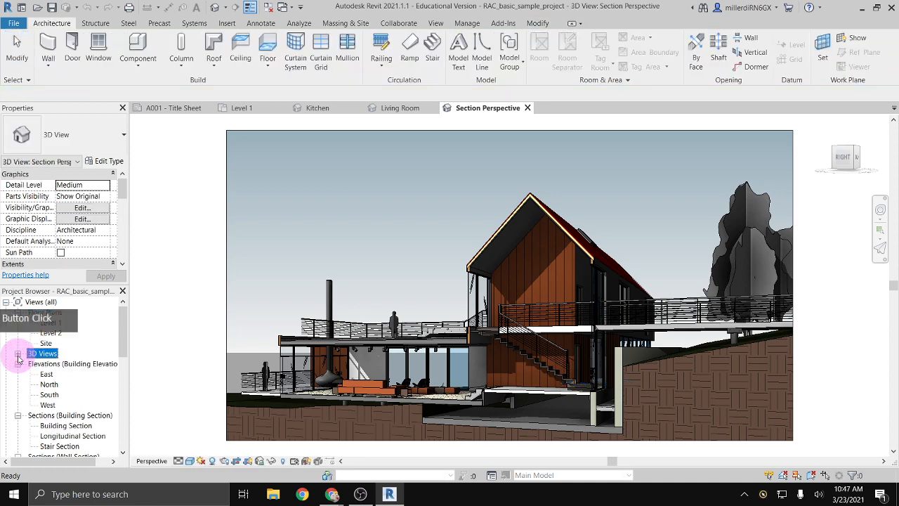
click(46, 374)
double_click(46, 373)
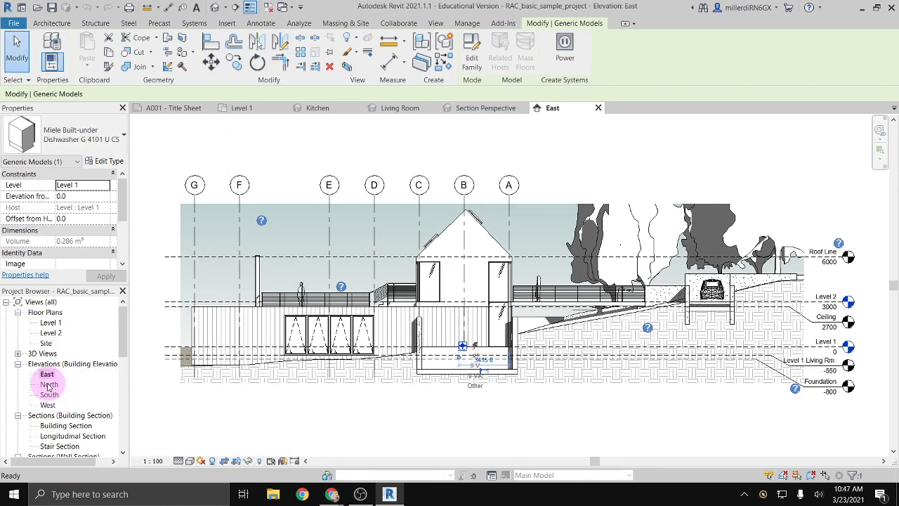
double_click(49, 384)
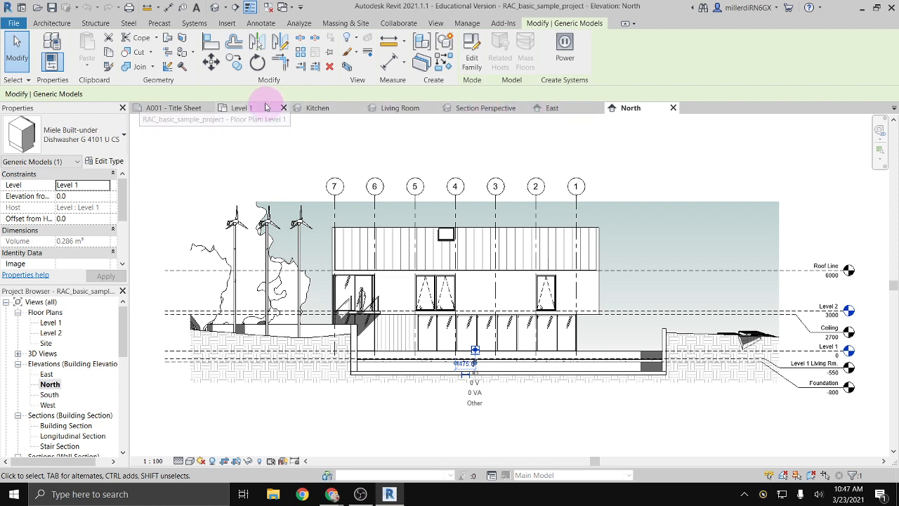
Revisit the already open title sheet, Level 1 floor plan and Kitchen 3D view in turn
click(163, 110)
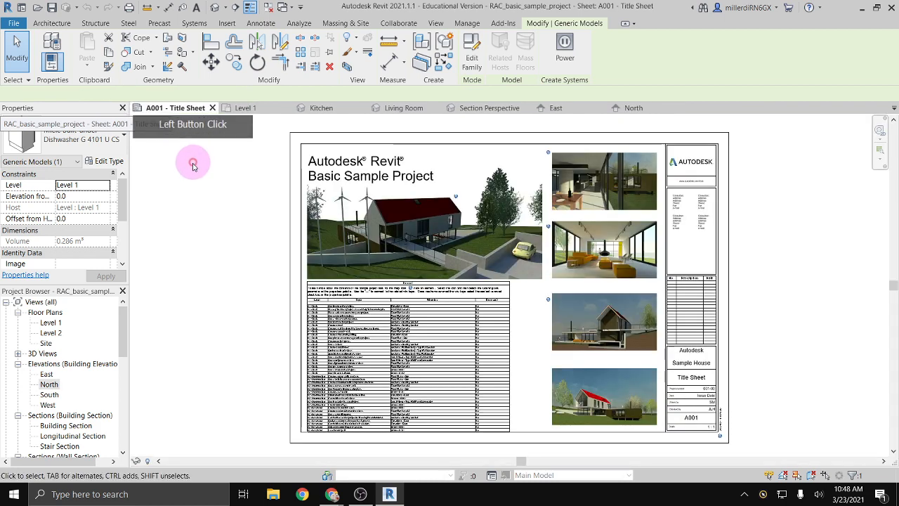
click(249, 109)
click(330, 109)
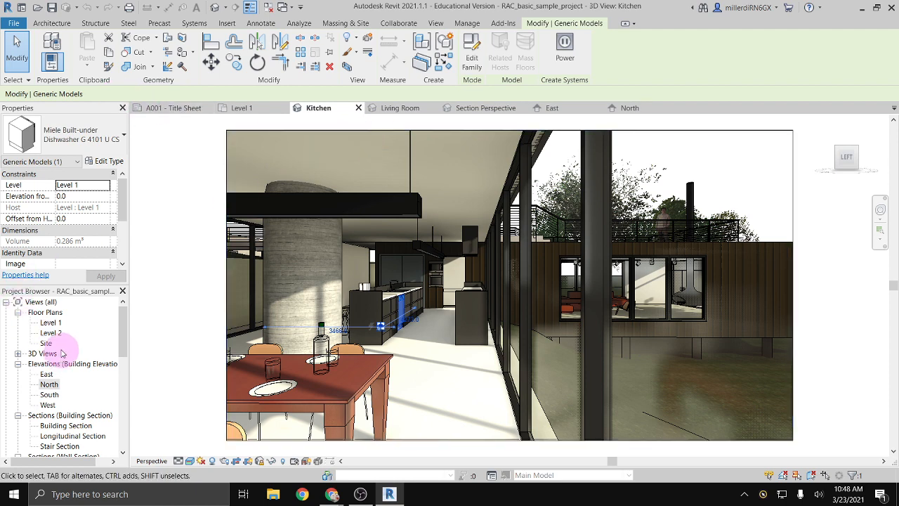
Look through the project's section and detail view groups, and open the Kitchen and From Yard renderings
scroll(61, 354, down, 1)
scroll(56, 344, down, 2)
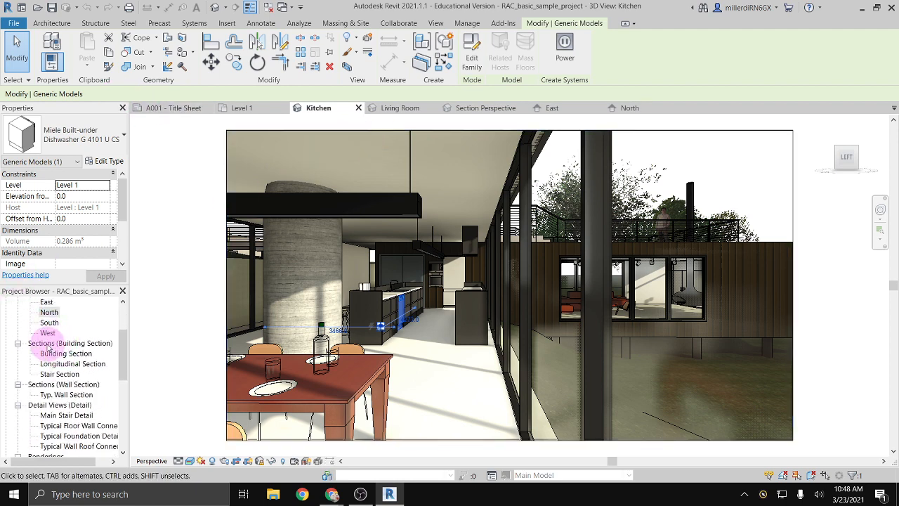
scroll(49, 344, down, 1)
click(63, 301)
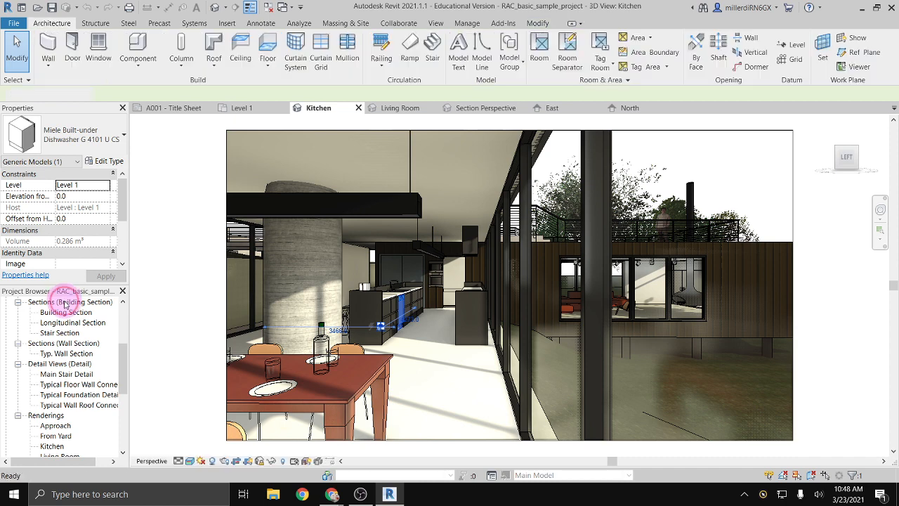
click(60, 343)
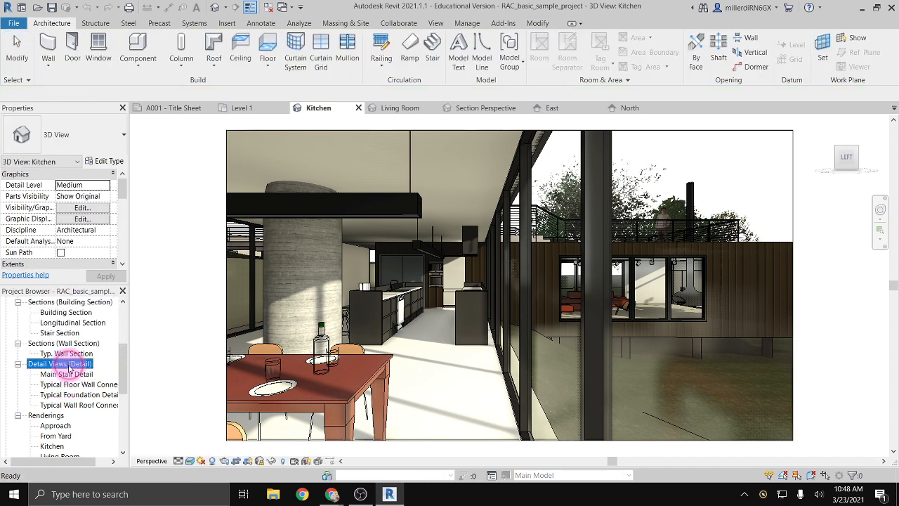
click(67, 364)
scroll(63, 362, down, 2)
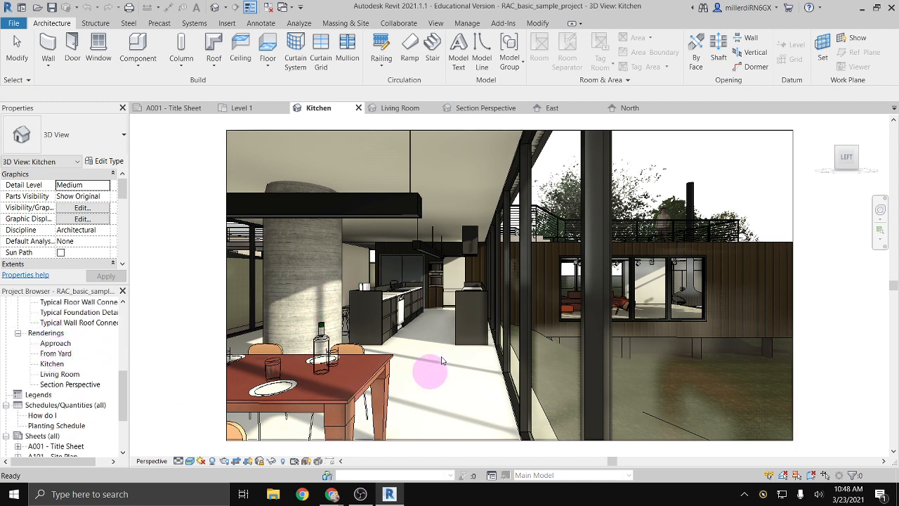
double_click(55, 364)
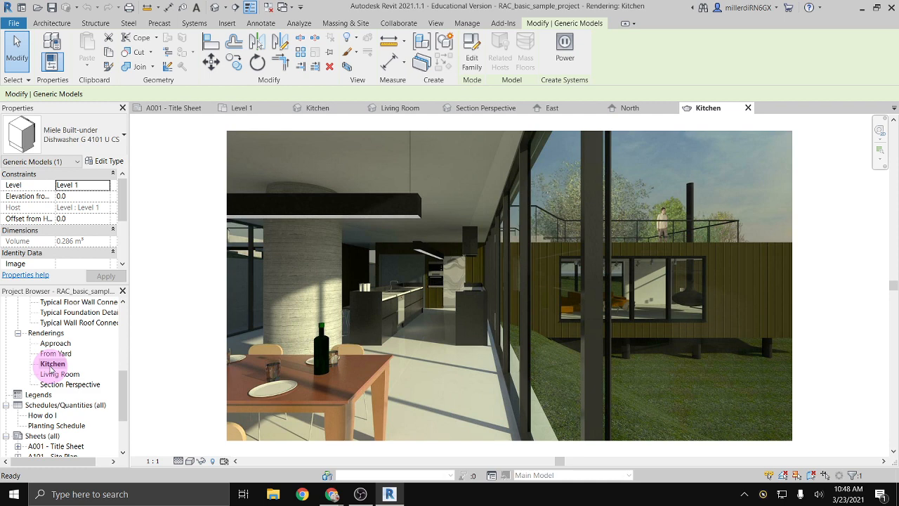
double_click(52, 354)
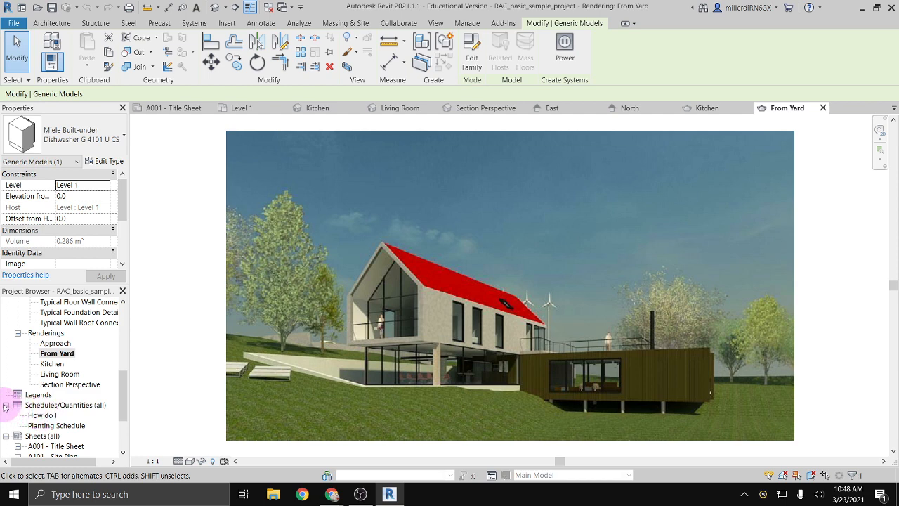
Expand the project's 3D Views group again and select the default {3D} view
scroll(59, 382, up, 6)
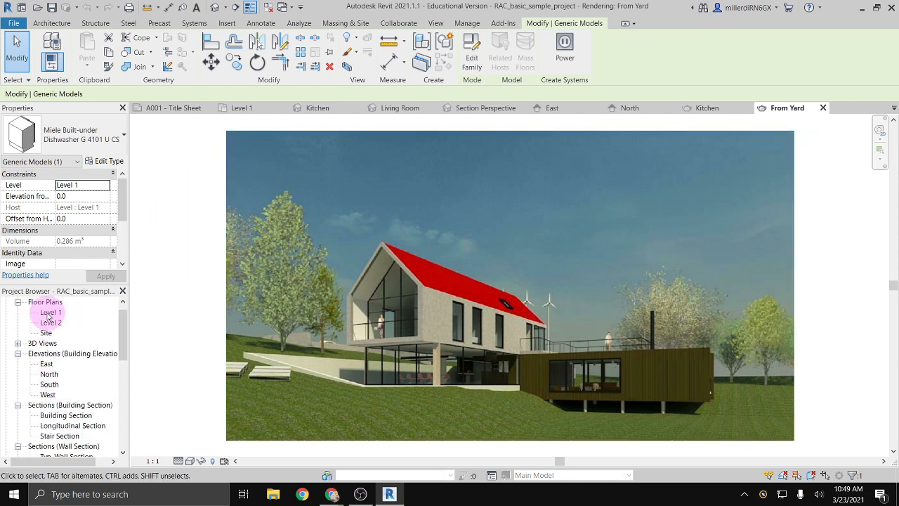
click(17, 343)
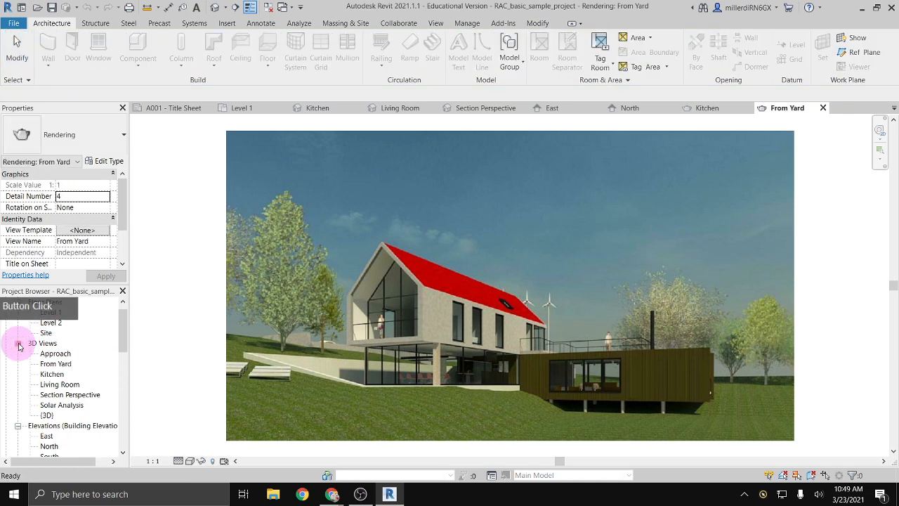
click(44, 343)
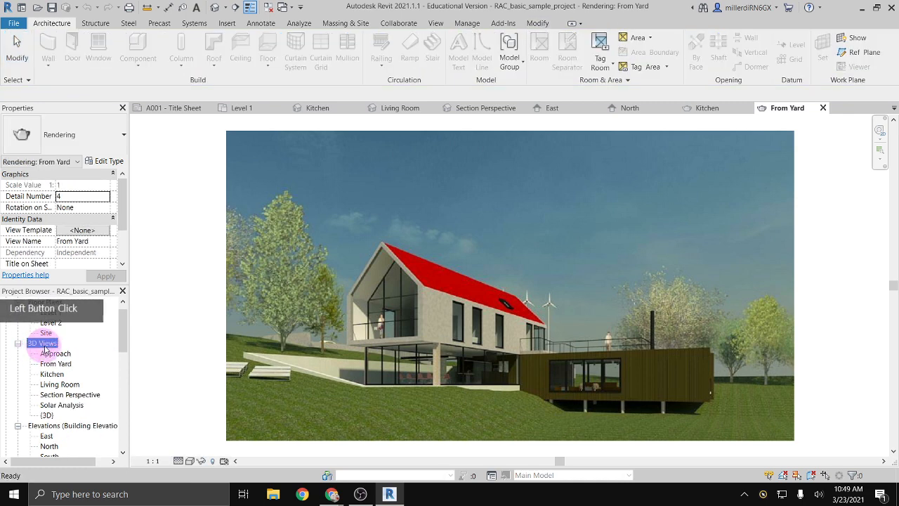
click(46, 415)
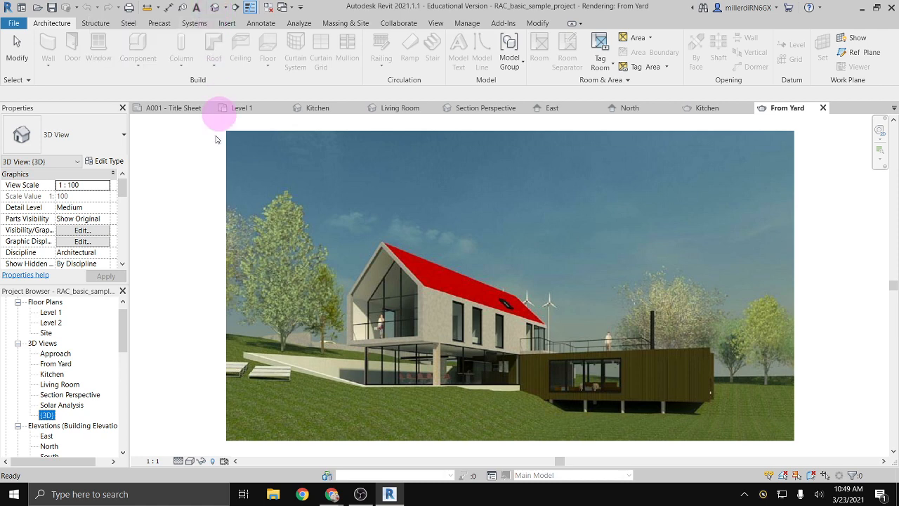
Open the default 3D view and examine the house on its site, orbiting around to the glazed ground floor
click(214, 8)
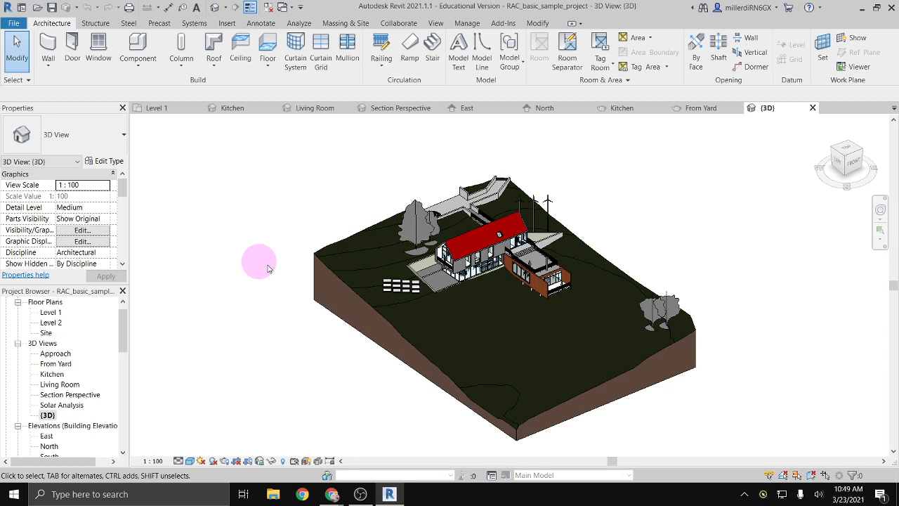
scroll(495, 247, up, 4)
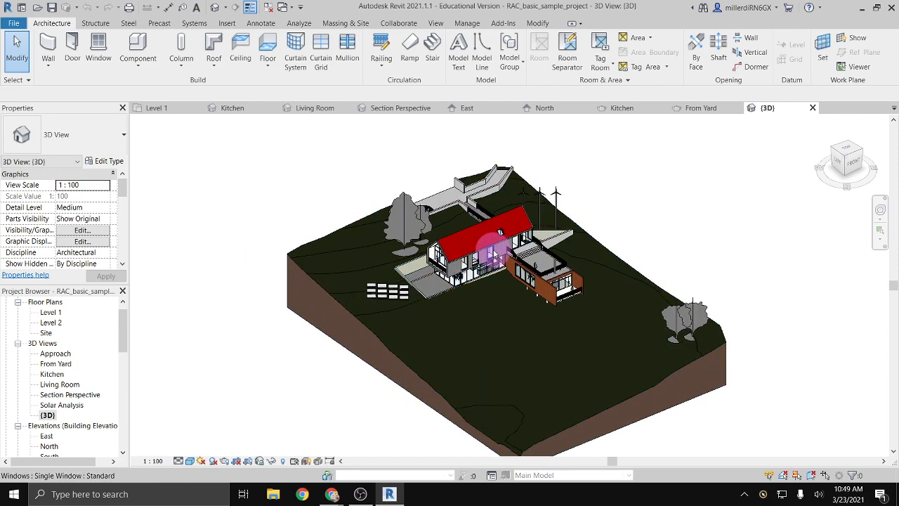
scroll(498, 246, down, 2)
scroll(498, 246, up, 4)
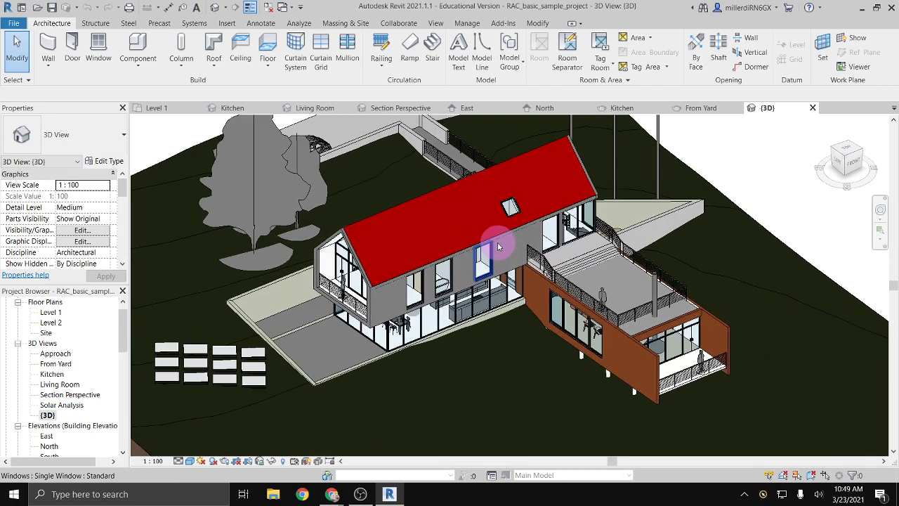
scroll(498, 245, down, 2)
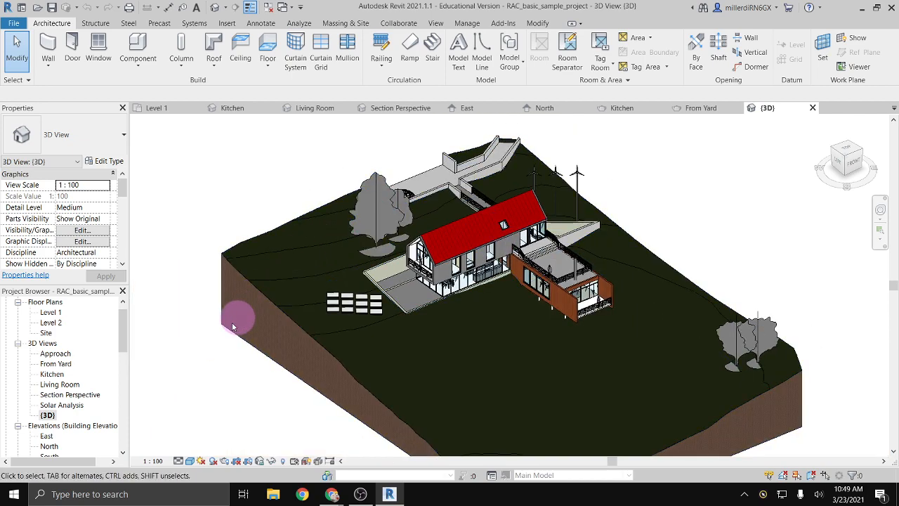
middle_drag(220, 343, 193, 357)
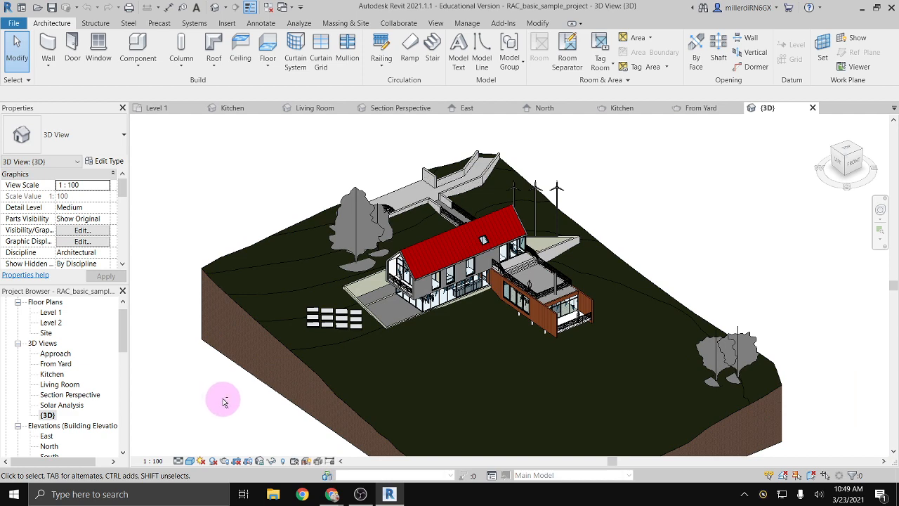
shift+middle_drag(233, 409, 248, 356)
scroll(411, 281, up, 4)
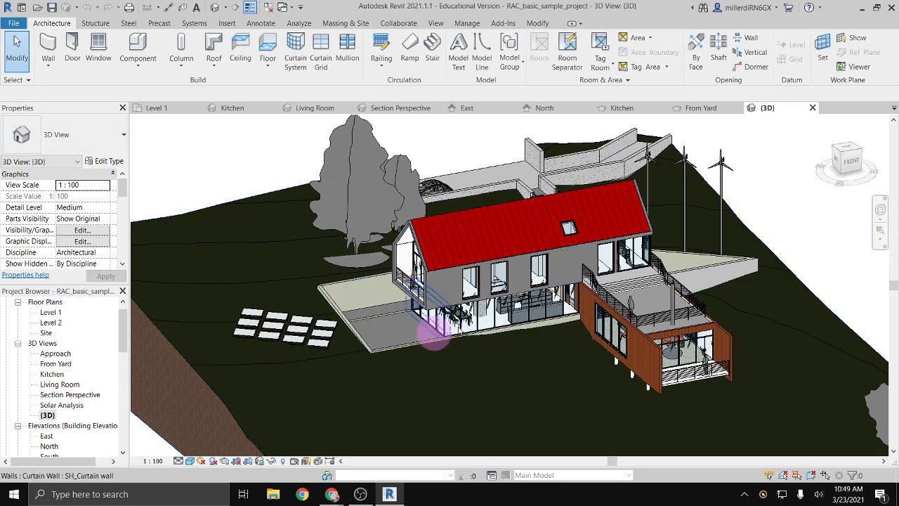
scroll(517, 323, up, 5)
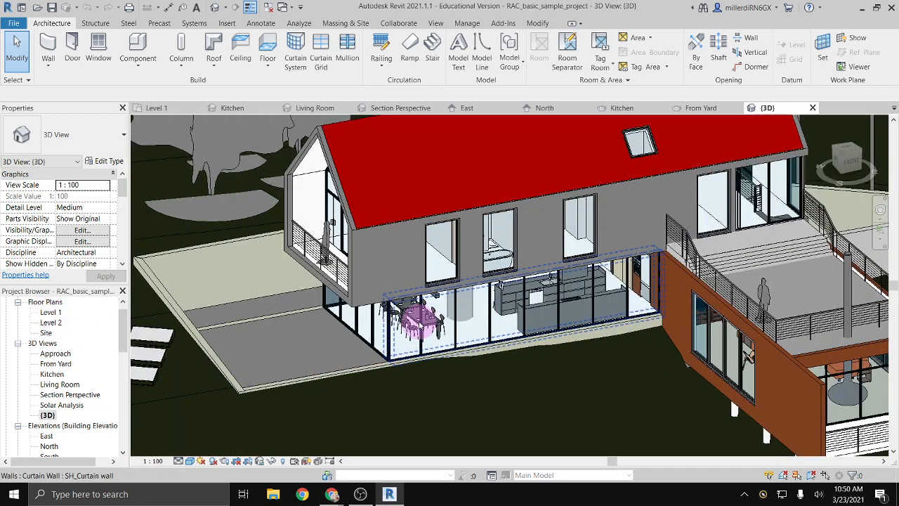
Open the Level 1 floor plan and delete both dining tables in the Kitchen & Dining room
double_click(51, 313)
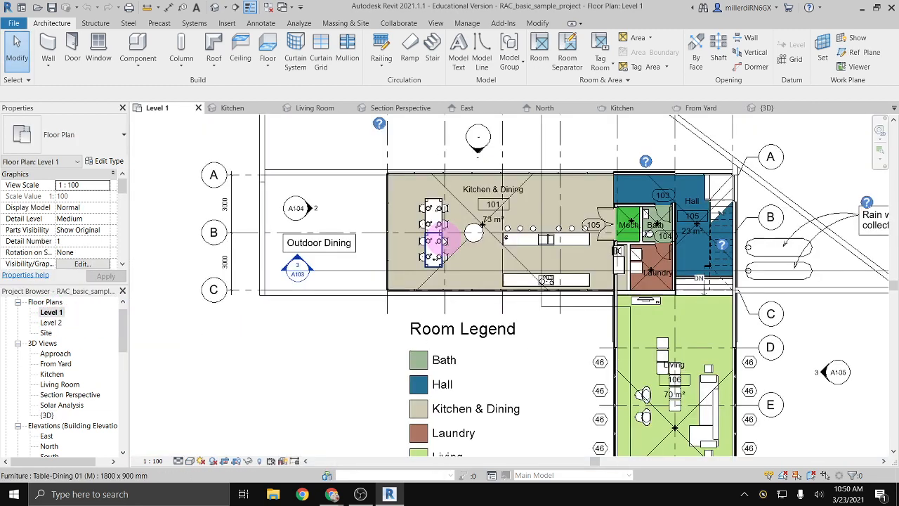
scroll(443, 241, up, 3)
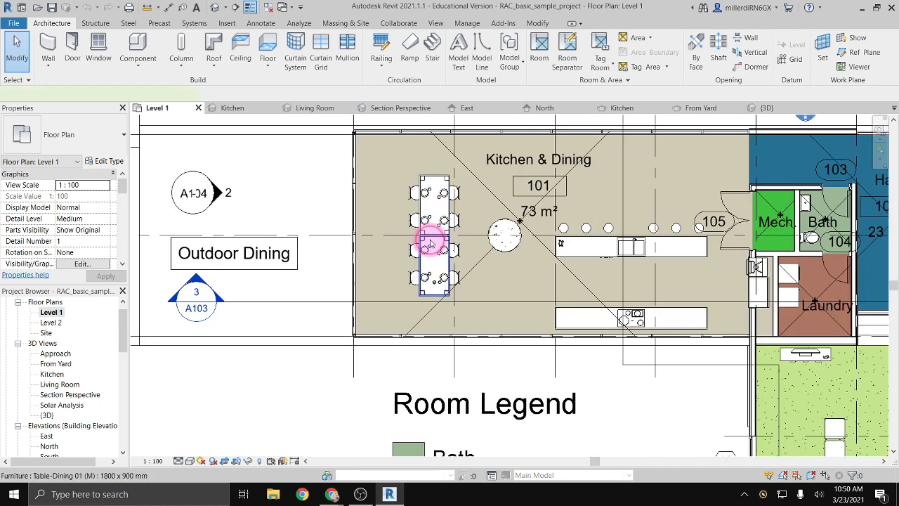
click(430, 246)
key(Delete)
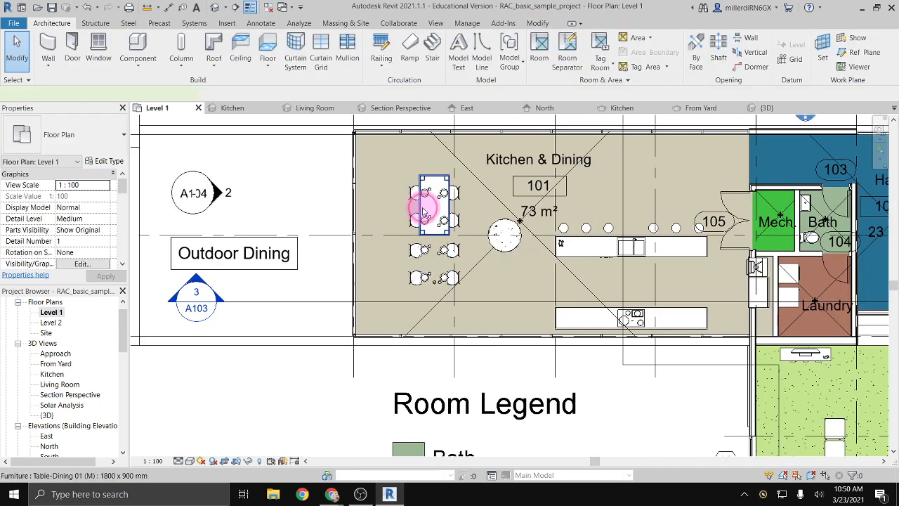
click(423, 211)
key(Delete)
Delete the four dining chairs along the west side of the former table position
click(415, 281)
key(Delete)
click(415, 251)
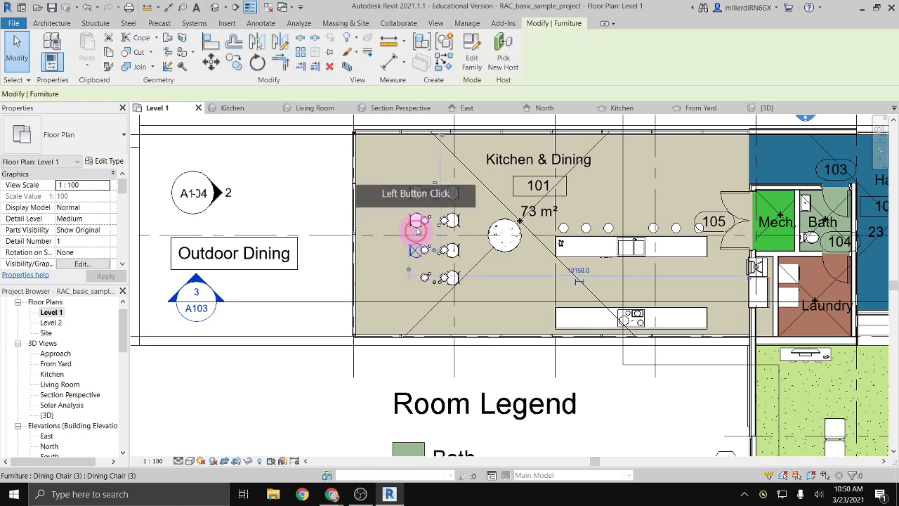
key(Delete)
click(417, 223)
key(Delete)
click(417, 195)
key(Delete)
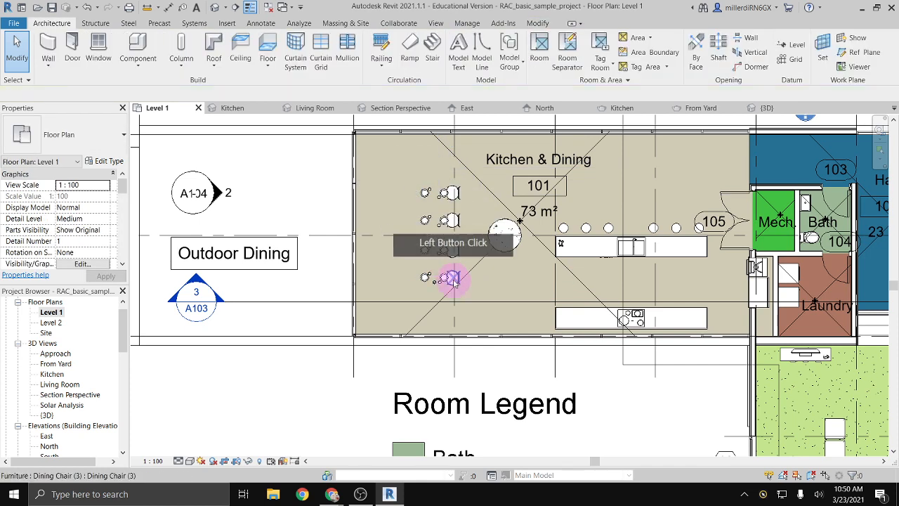
Delete the four east-side dining chairs and all remaining place settings in the Kitchen & Dining room
click(453, 280)
key(Delete)
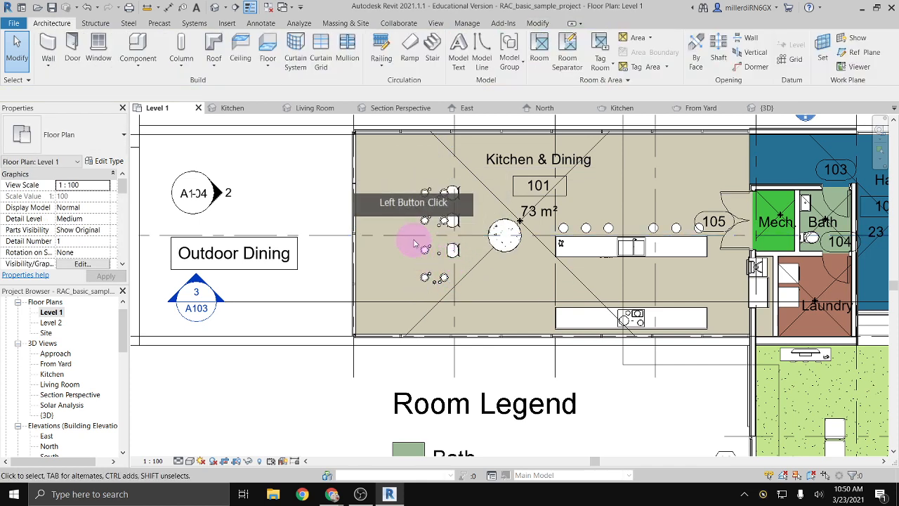
drag(413, 242, 450, 290)
key(Delete)
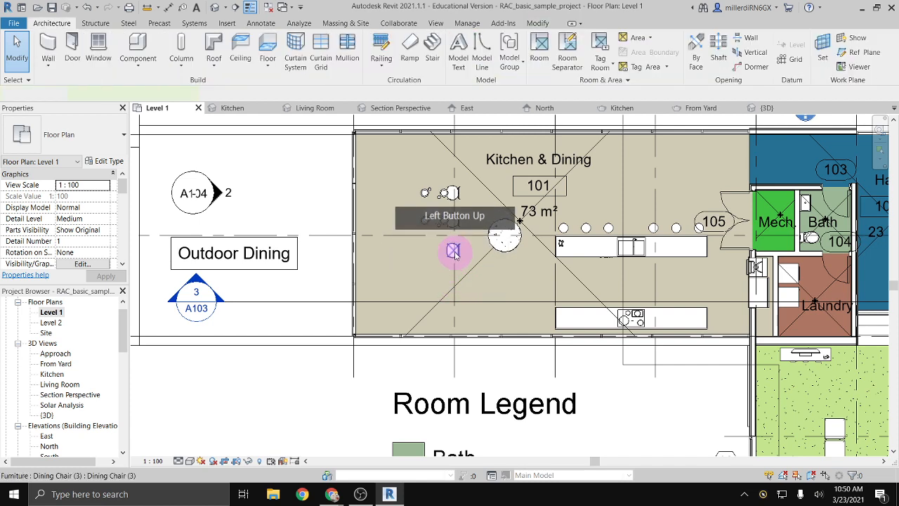
key(Delete)
drag(409, 173, 453, 232)
key(Delete)
click(453, 222)
key(Delete)
click(452, 194)
key(Delete)
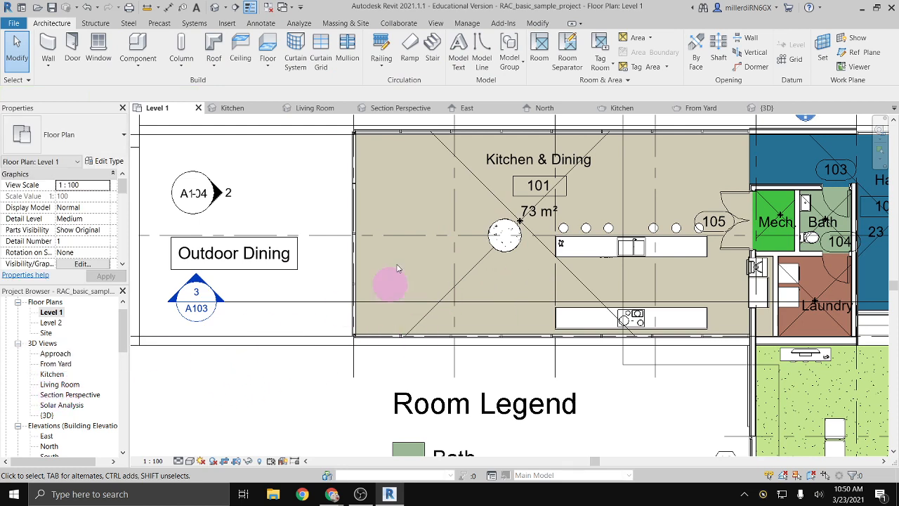
Delete the ground-floor end curtain wall beside the patio in the default 3D view, and review the Kitchen & Dining room on the Level 1 plan
double_click(46, 415)
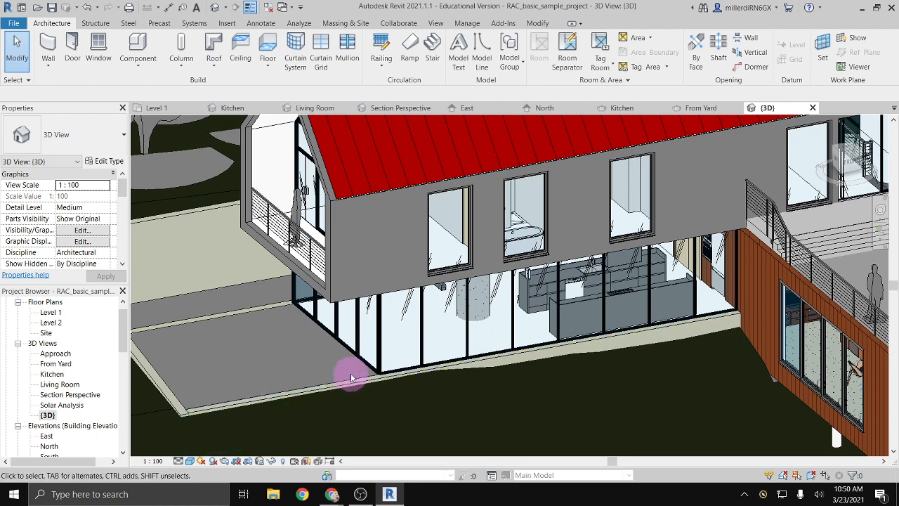
click(385, 362)
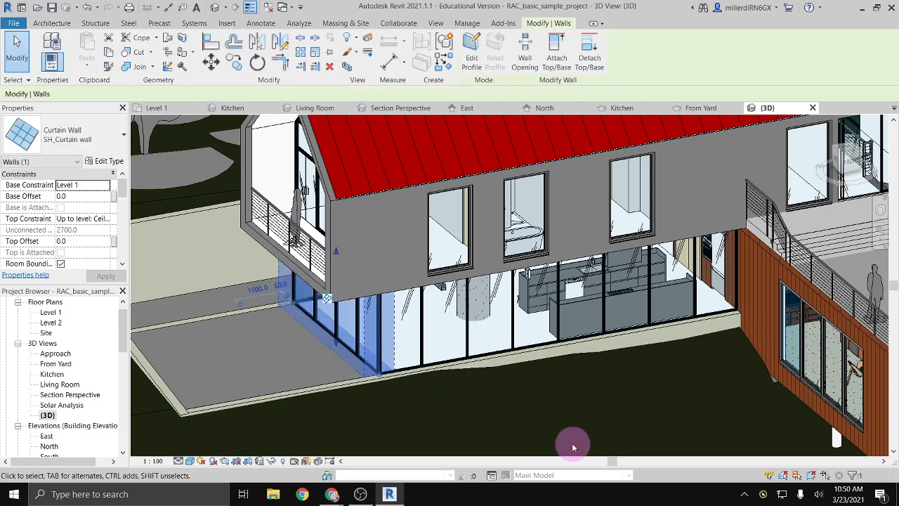
key(Delete)
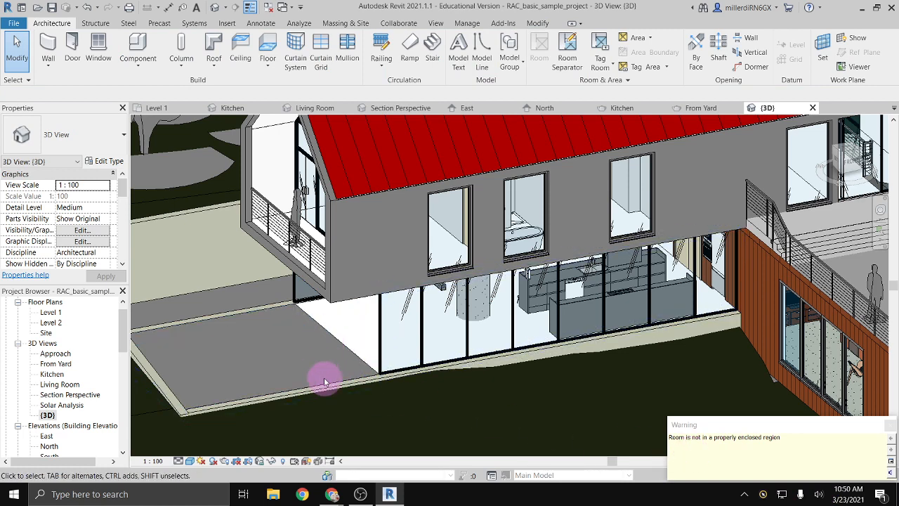
double_click(46, 313)
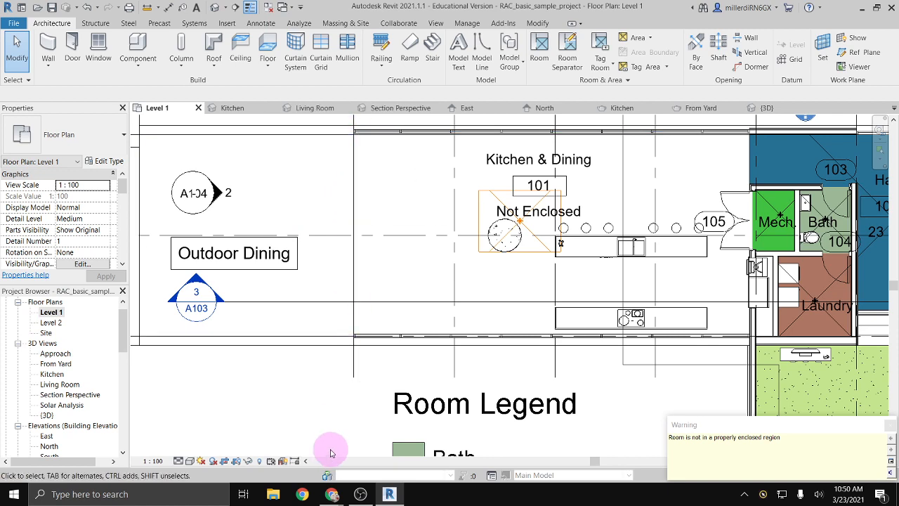
scroll(331, 452, down, 3)
middle_drag(364, 396, 293, 366)
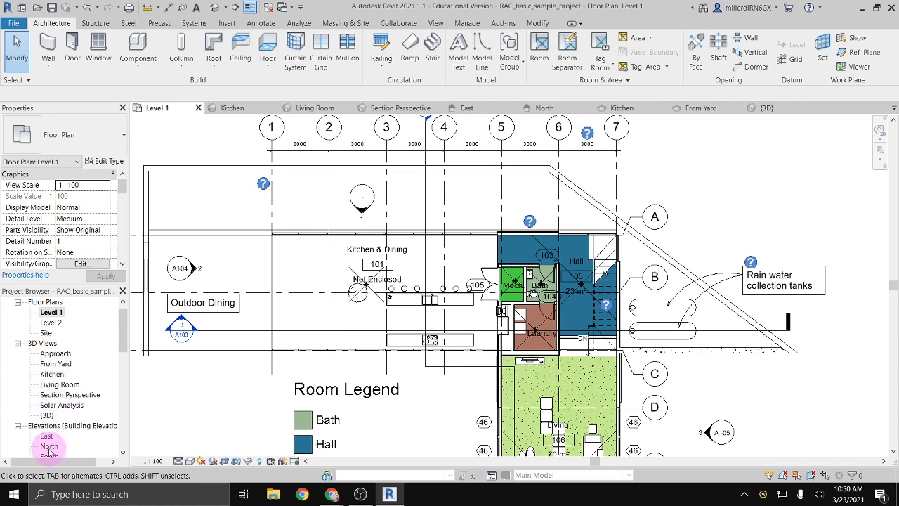
Open the South elevation and delete the upper-floor window between grids 3 and 4
scroll(49, 437, down, 2)
double_click(48, 425)
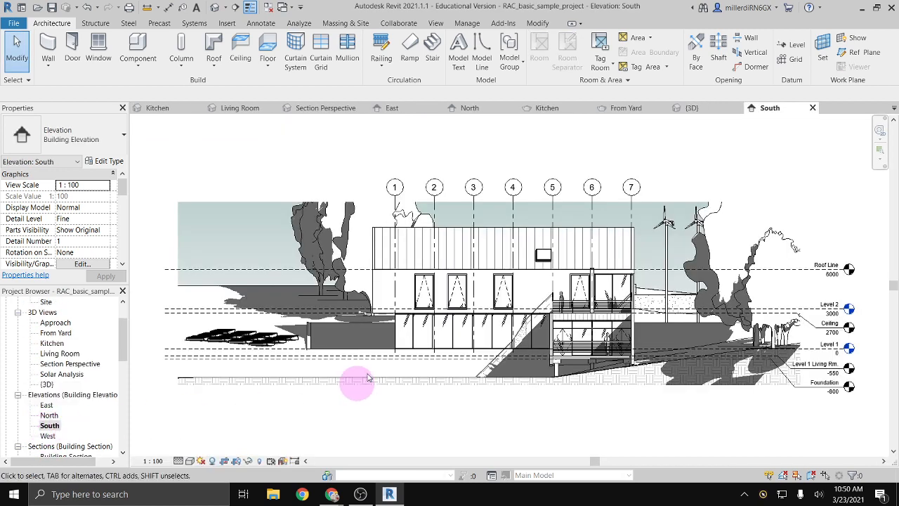
scroll(504, 286, up, 2)
click(501, 293)
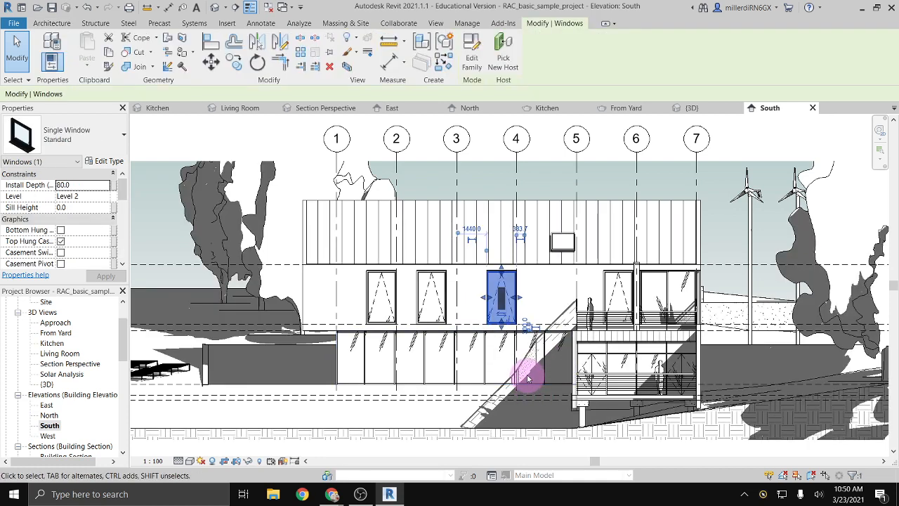
key(Delete)
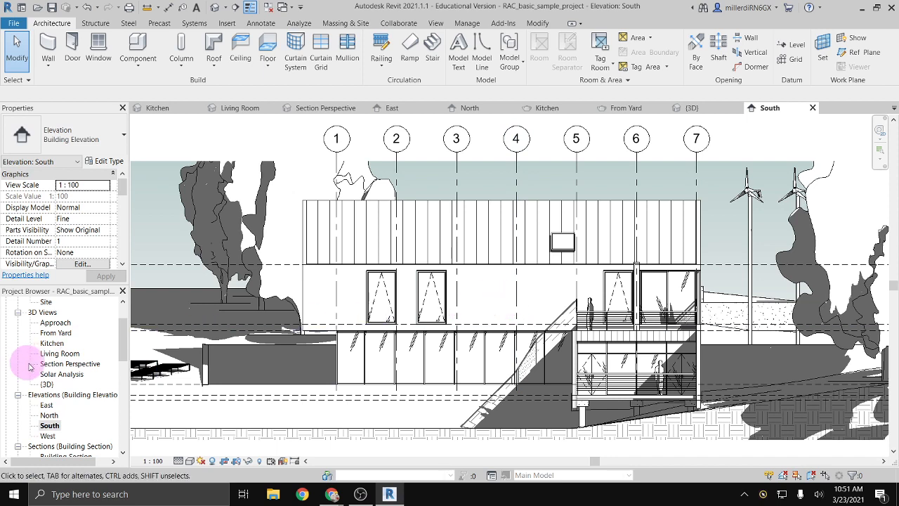
Open the Level 2 floor plan and delete the south wall window of Bedroom 204
scroll(35, 366, up, 3)
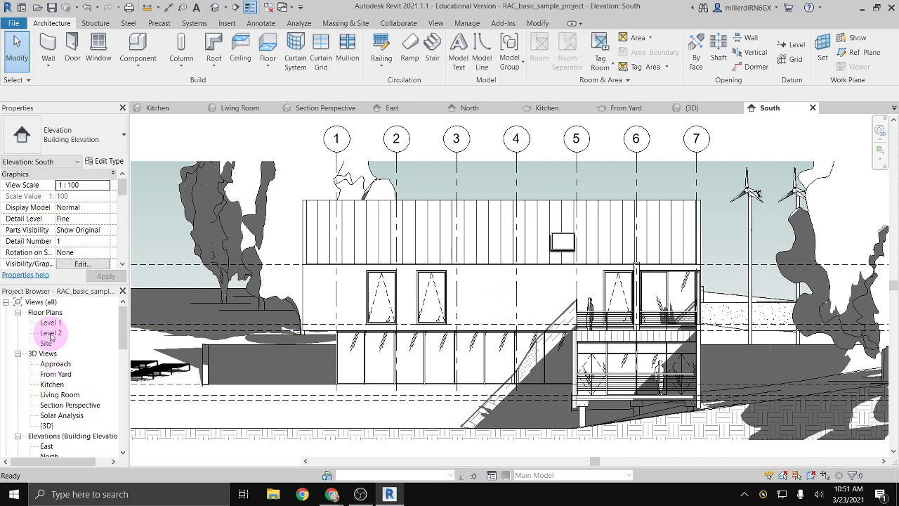
double_click(51, 333)
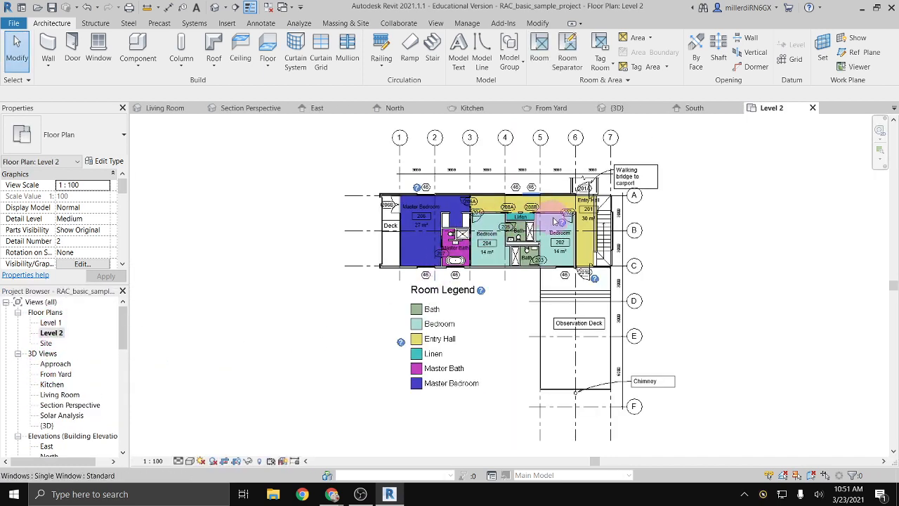
scroll(552, 210, up, 3)
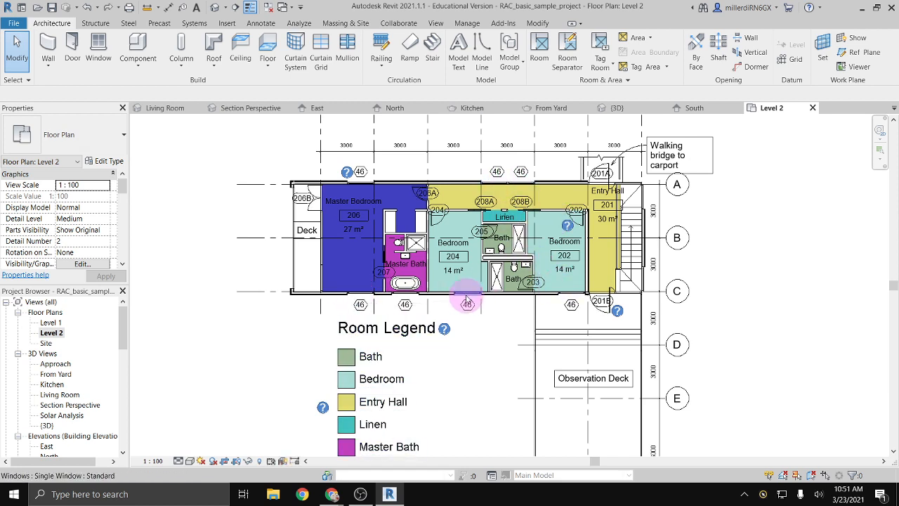
click(467, 293)
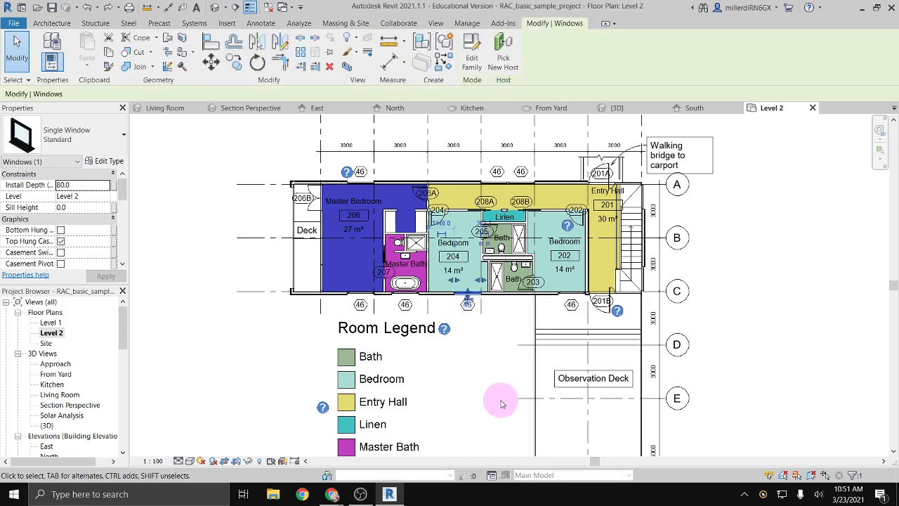
key(Escape)
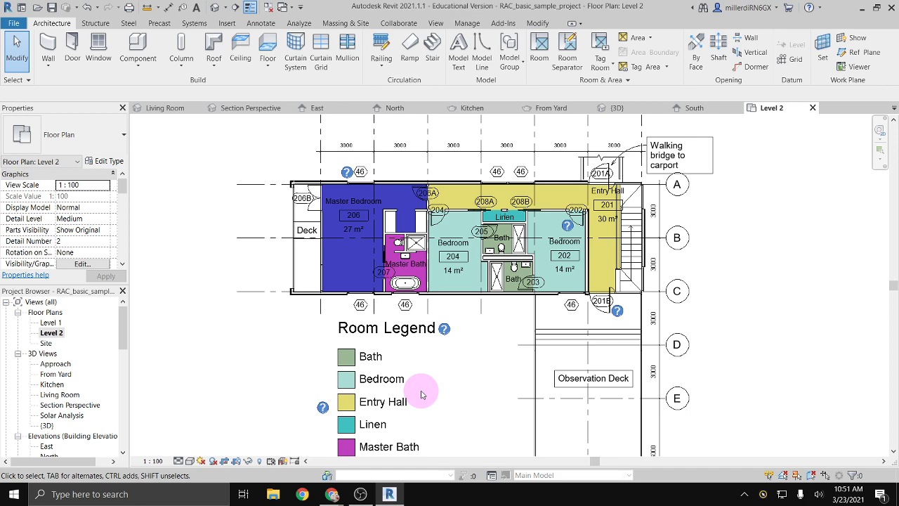
Return to the default 3D view, orbit to the front facade, and delete the westernmost upper-floor window
click(215, 7)
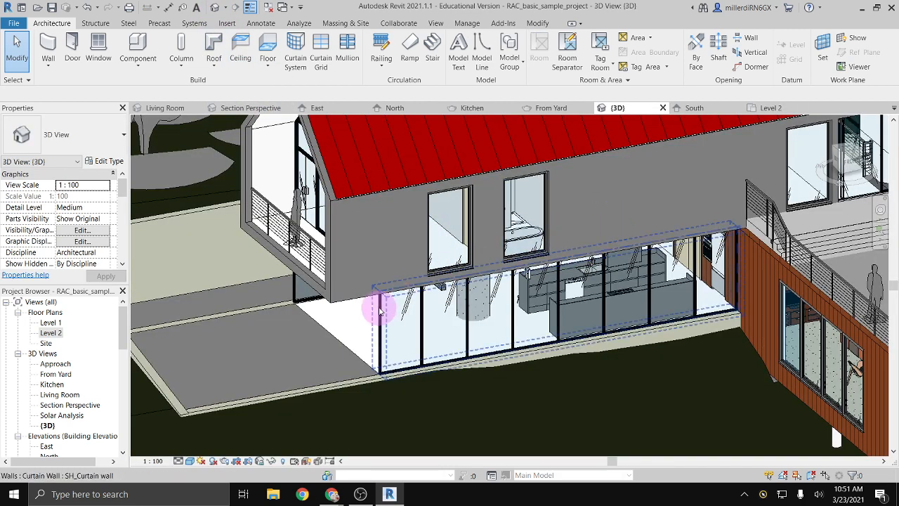
shift+middle_drag(375, 305, 538, 249)
click(532, 255)
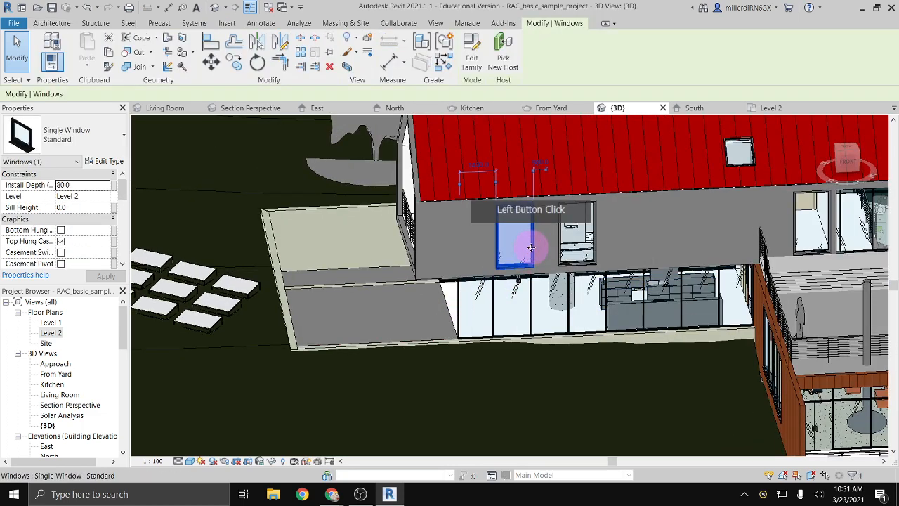
key(Delete)
Examine the Master Bedroom's curtain wall and deck door on the Level 2 plan and in the West elevation
double_click(50, 332)
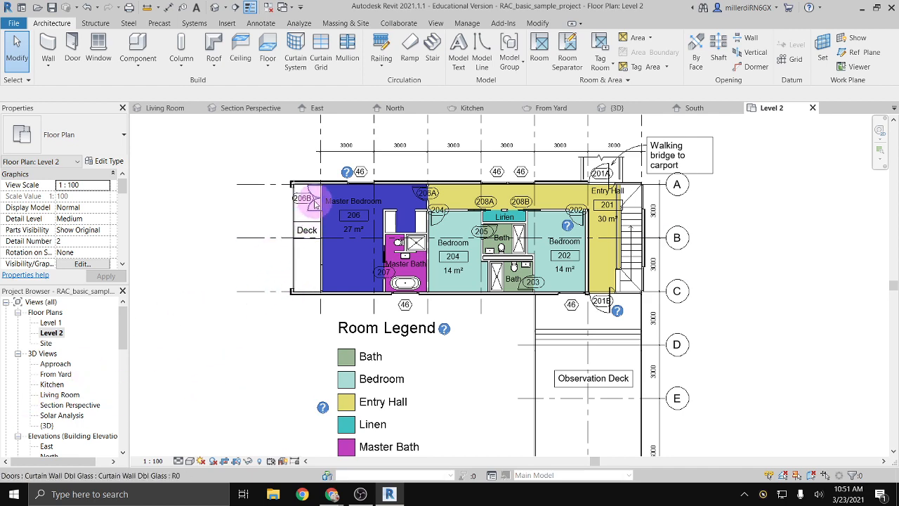
scroll(316, 202, up, 2)
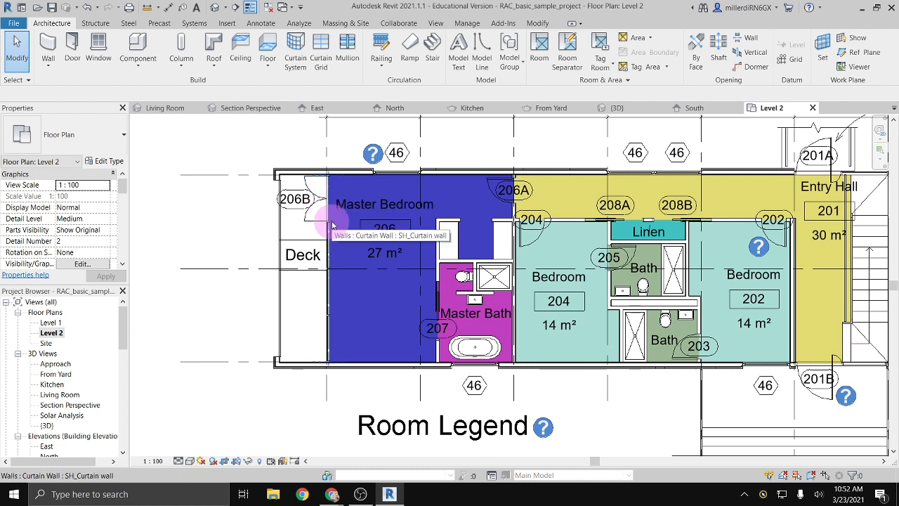
scroll(60, 386, down, 1)
click(47, 446)
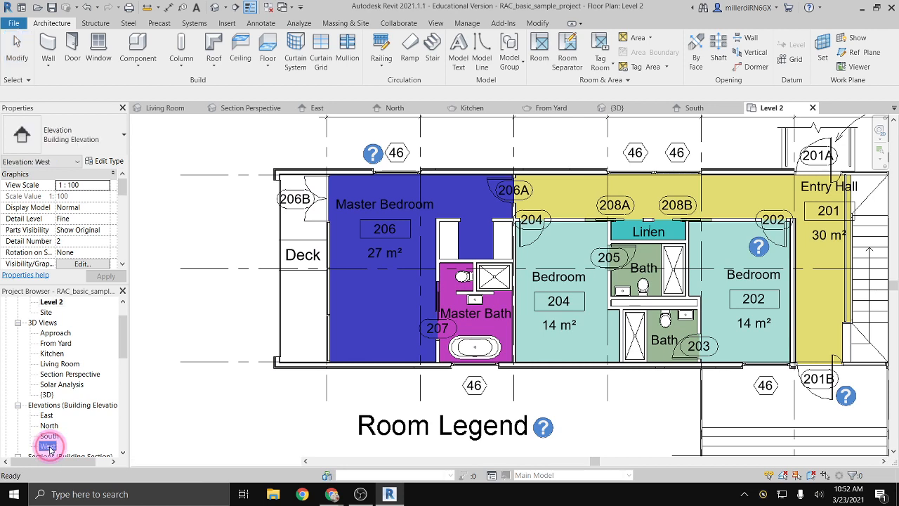
double_click(47, 447)
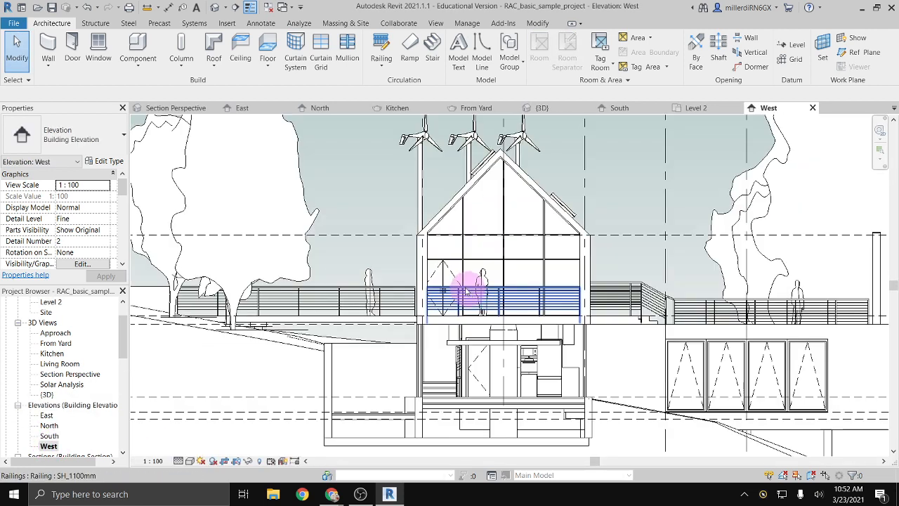
scroll(466, 292, up, 3)
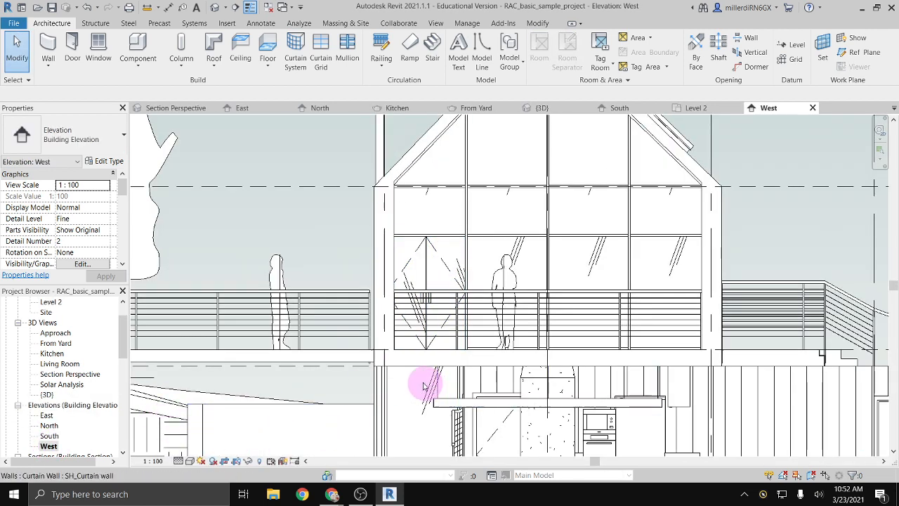
Open the Level 1 floor plan and move the southernmost west-wall window of the Living room to about 500 mm from grid F
scroll(424, 385, down, 1)
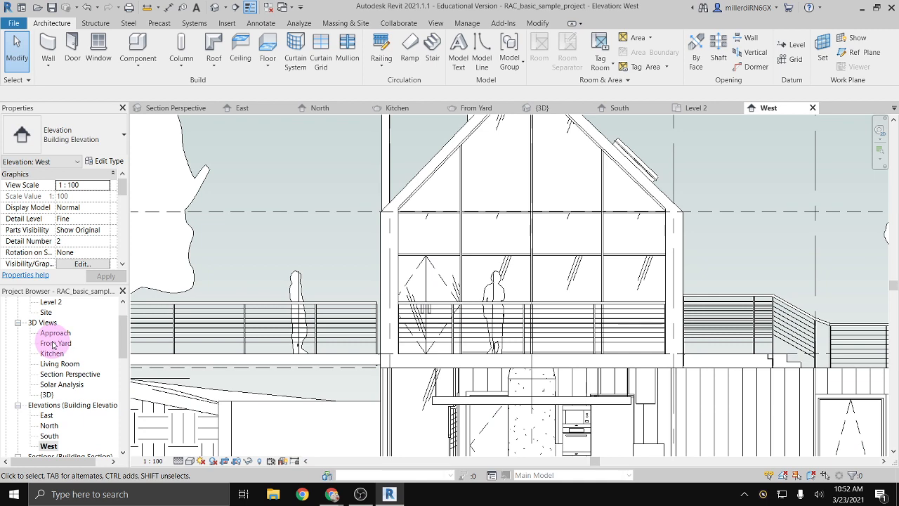
scroll(53, 346, up, 3)
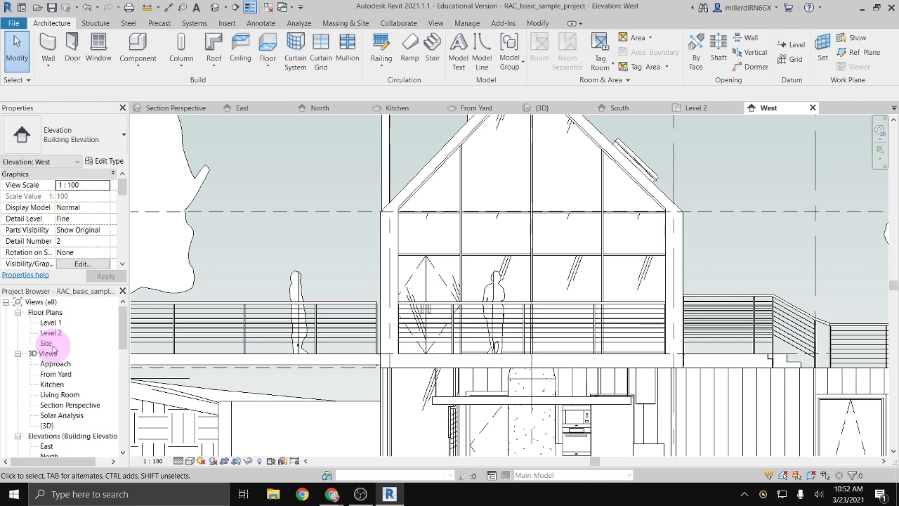
double_click(51, 322)
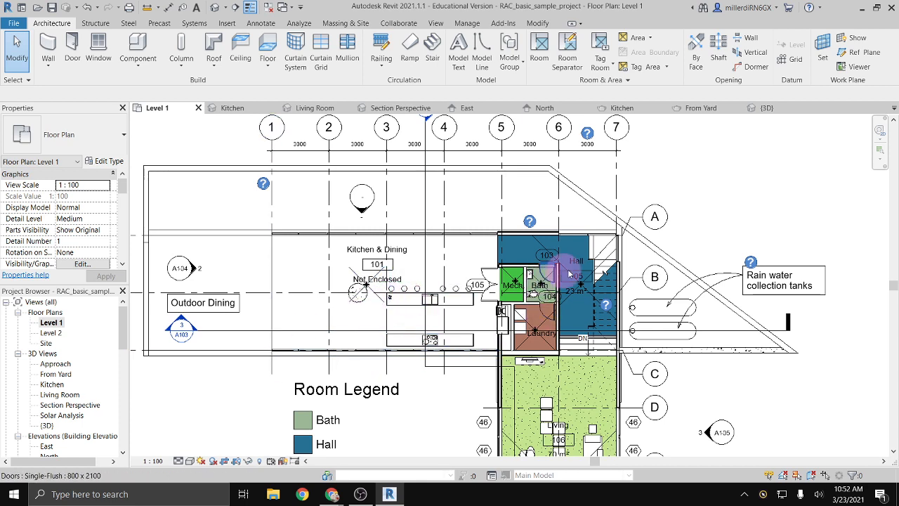
middle_drag(544, 370, 505, 206)
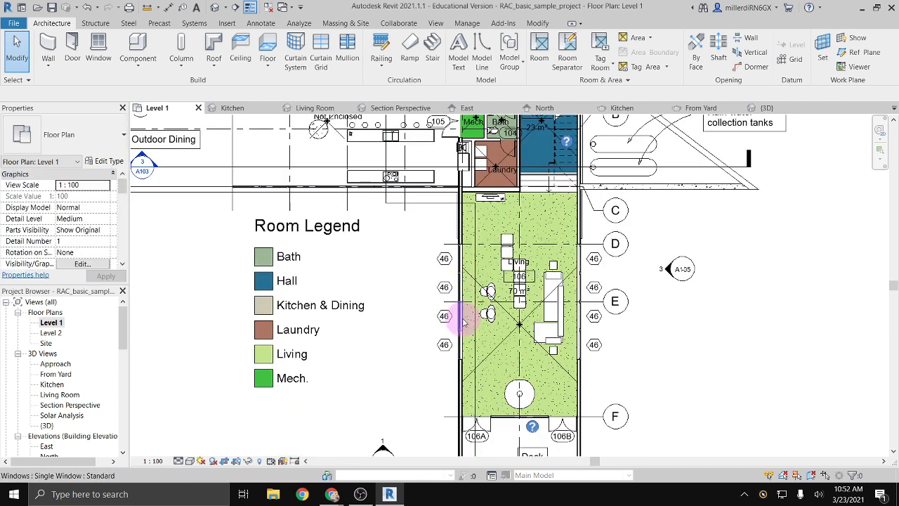
click(467, 344)
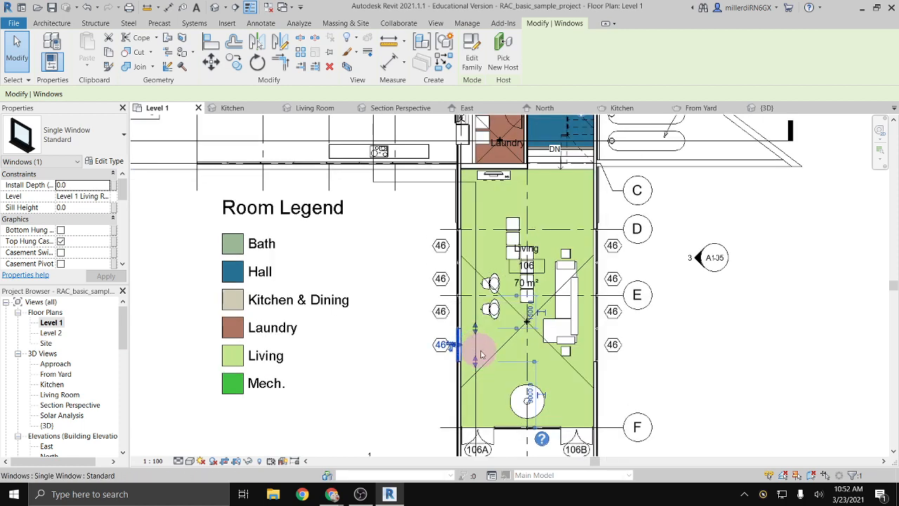
scroll(477, 353, up, 3)
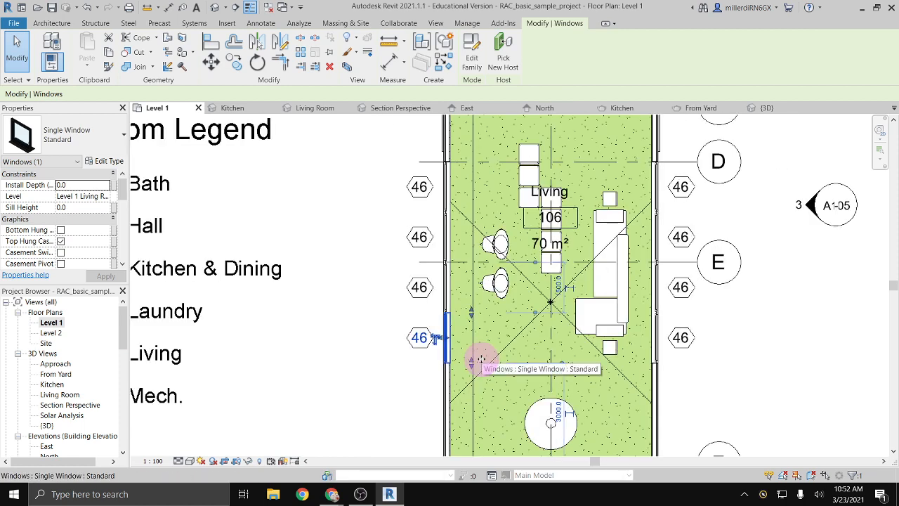
scroll(447, 354, down, 1)
click(444, 366)
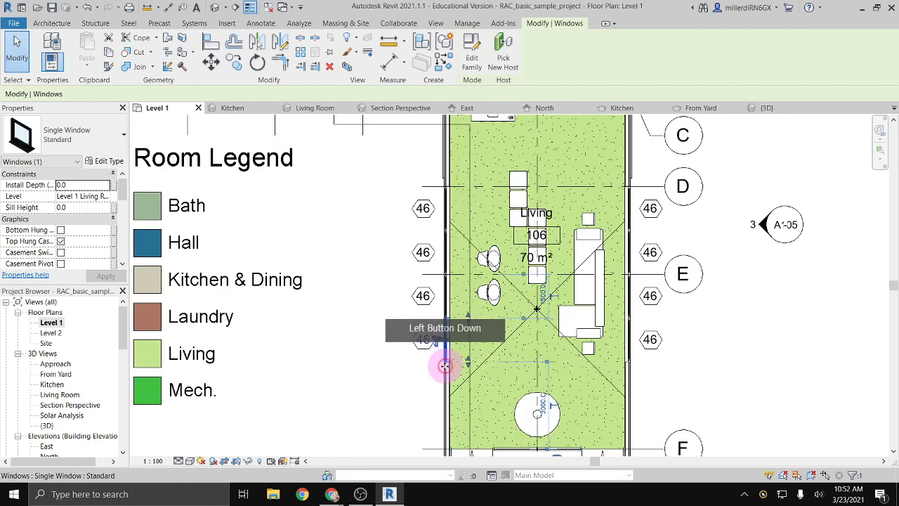
drag(445, 366, 443, 402)
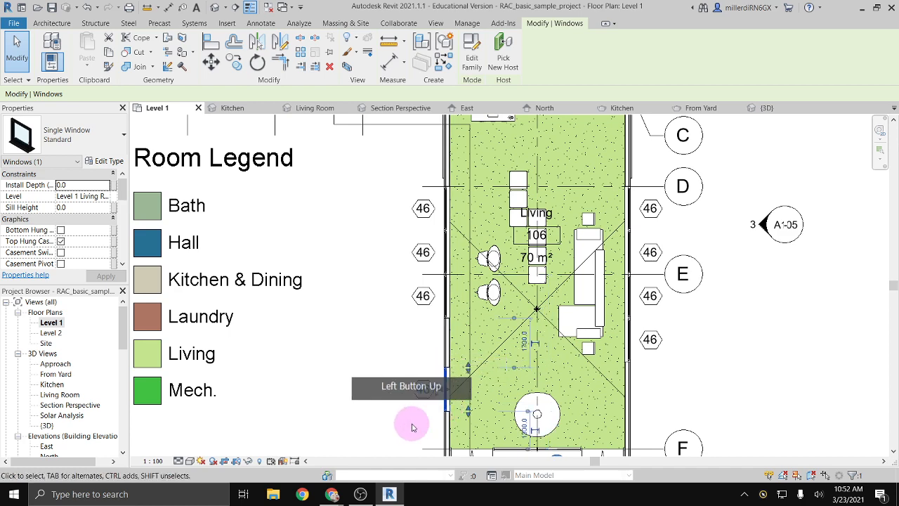
middle_drag(413, 426, 394, 342)
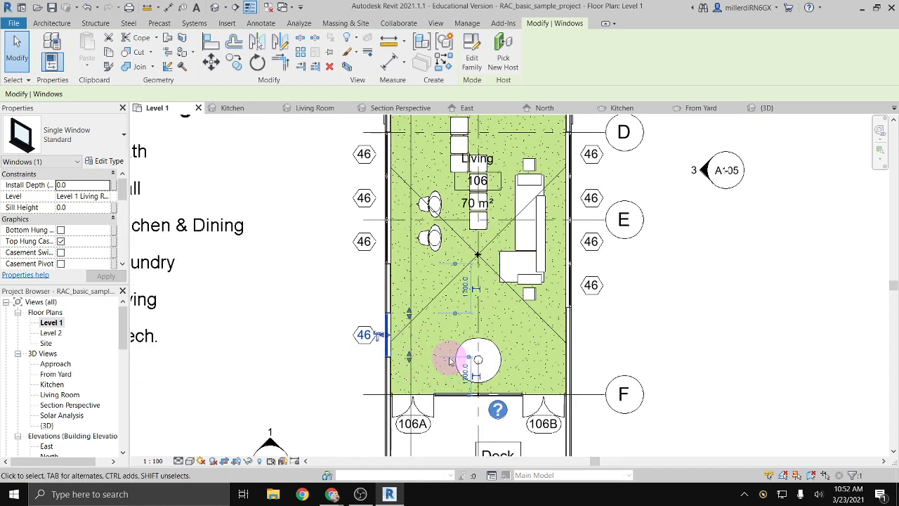
drag(387, 344, 381, 375)
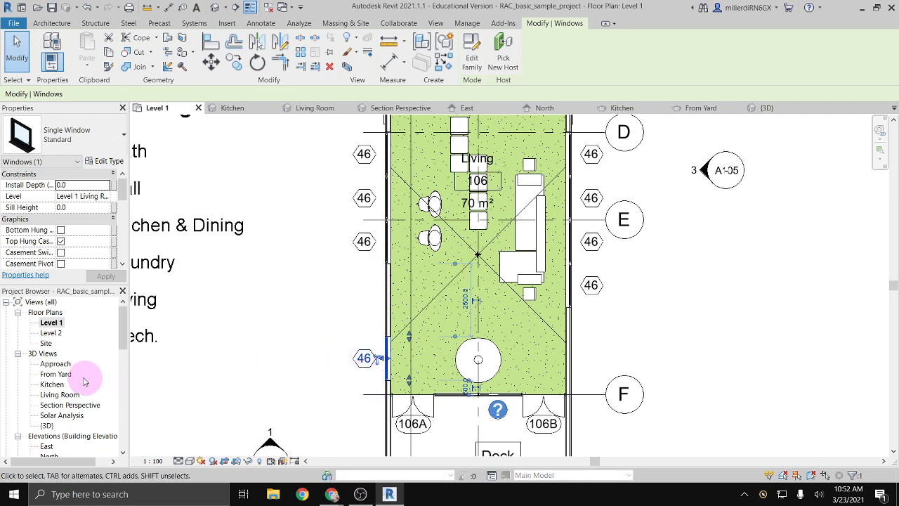
Open the West elevation and nudge the moved window toward the other three windows, to about 740 mm from grid F
scroll(84, 381, down, 2)
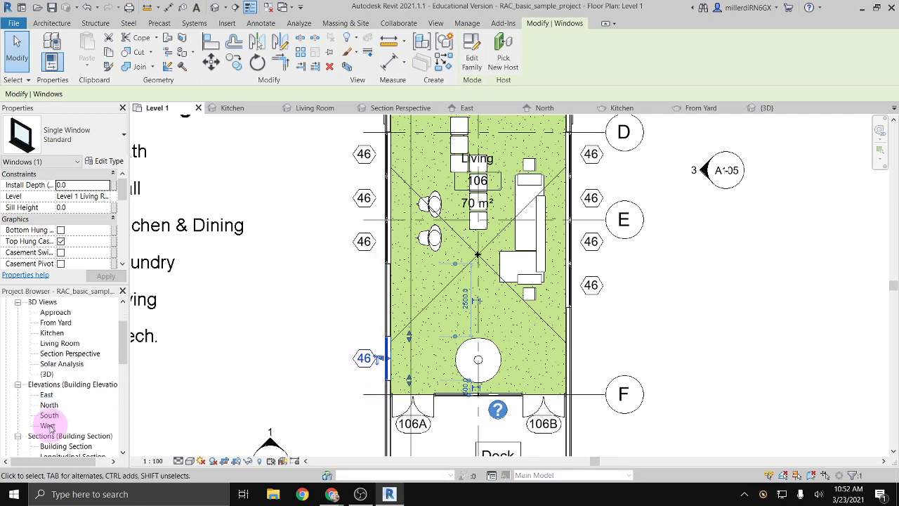
double_click(50, 426)
scroll(422, 394, down, 1)
middle_drag(515, 398, 131, 290)
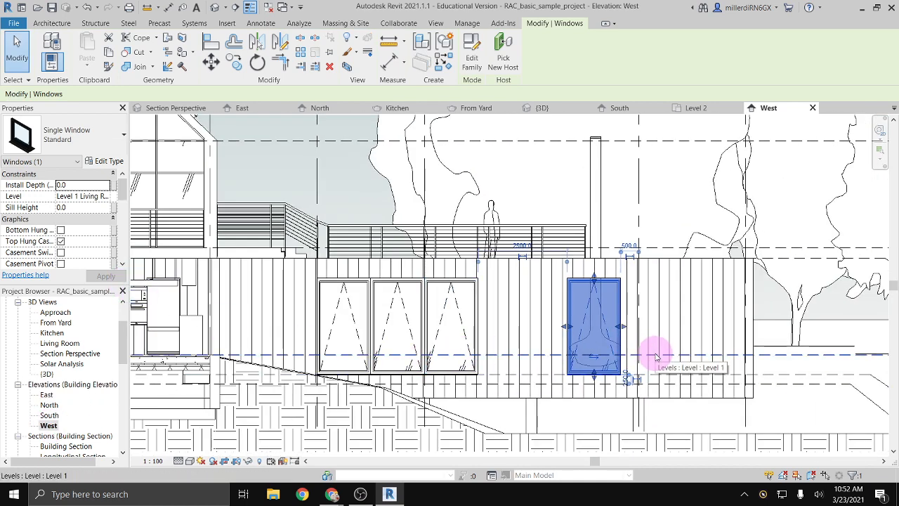
key(Left)
key(Left)
key(Left)
key(Left)
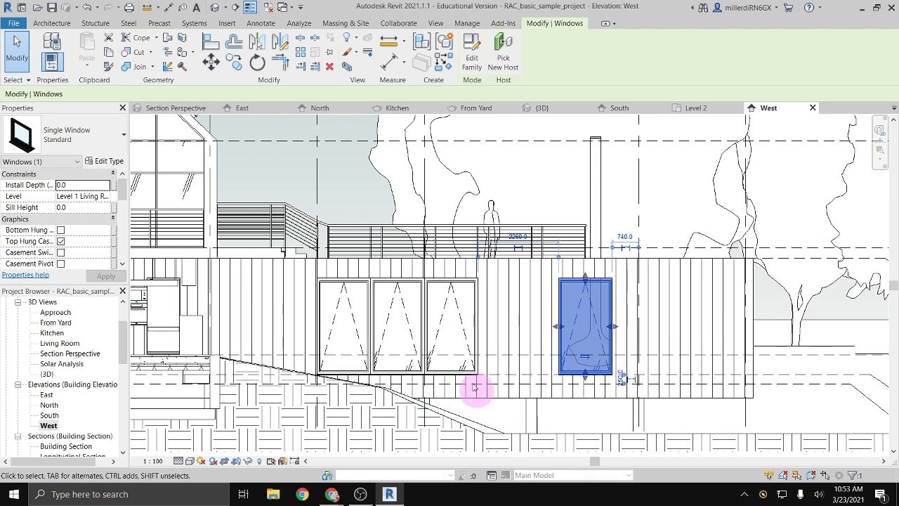
Open the Building Section view and delete the fridge/freezer from the ground-floor kitchen
scroll(501, 338, down, 1)
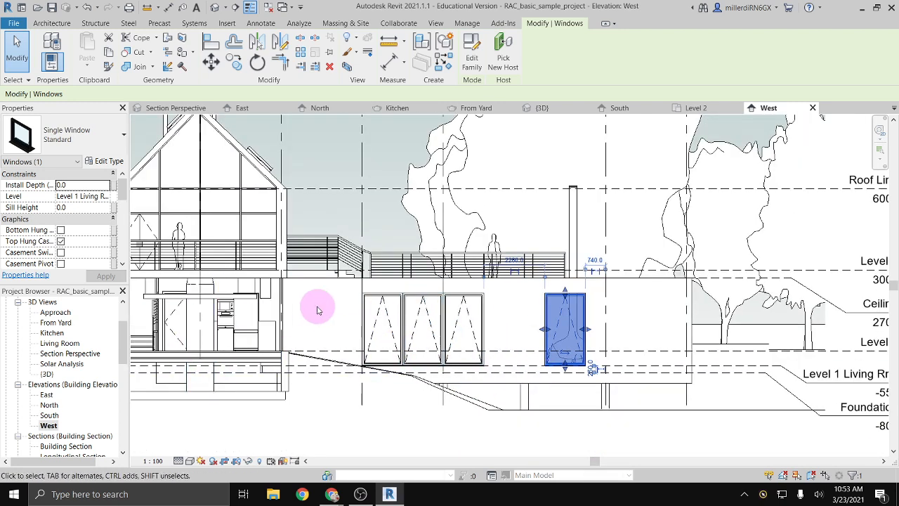
scroll(49, 421, down, 1)
double_click(66, 425)
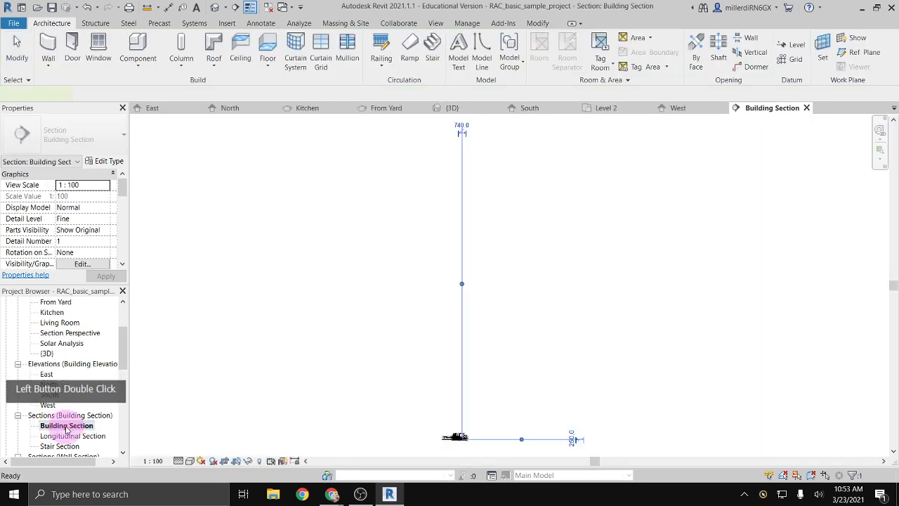
scroll(460, 443, up, 2)
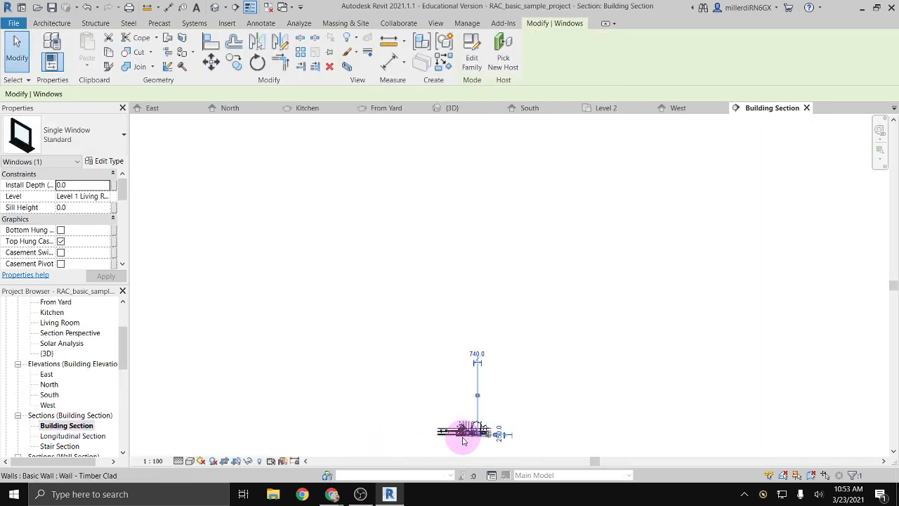
scroll(463, 441, up, 8)
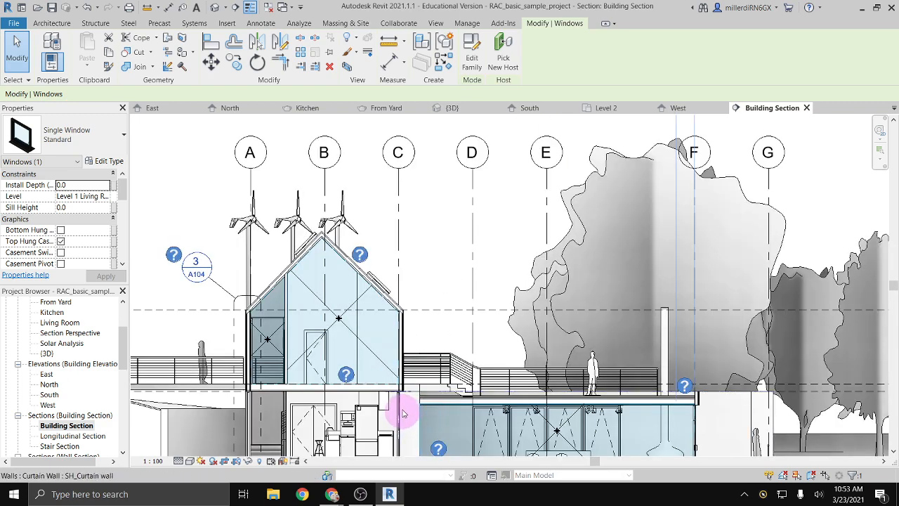
scroll(403, 413, up, 3)
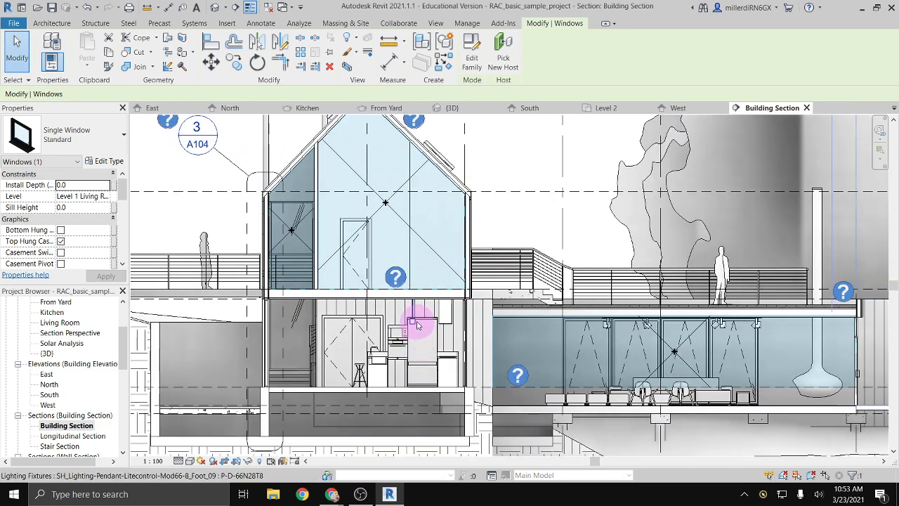
click(421, 325)
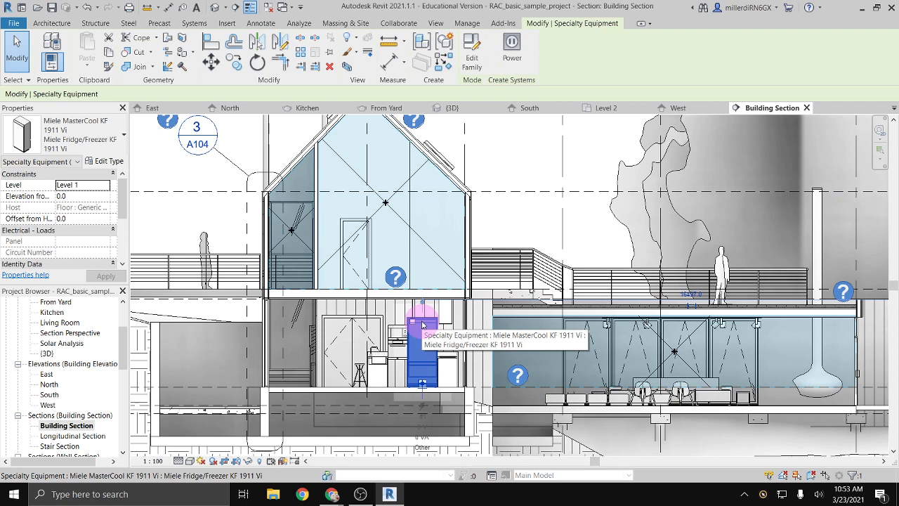
key(Delete)
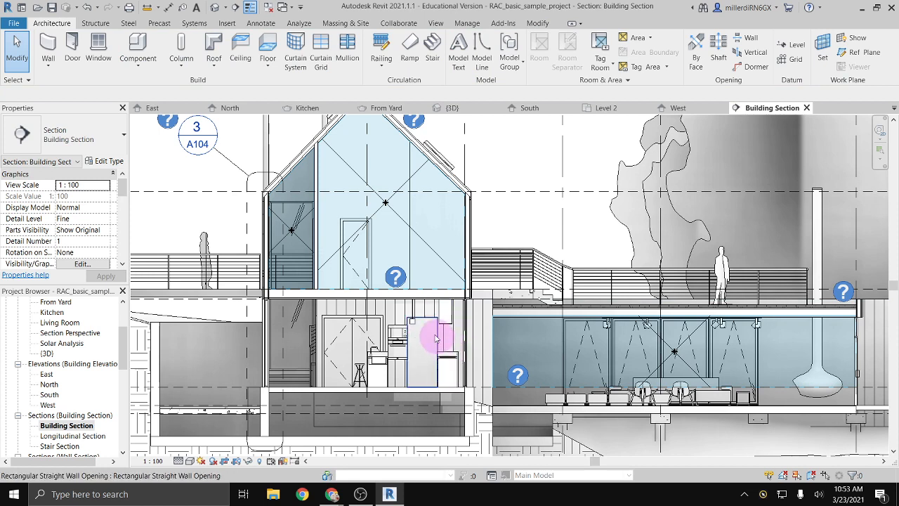
Check the wall opening at the fridge location in the section, and view the kitchen in the Kitchen 3D view
click(432, 341)
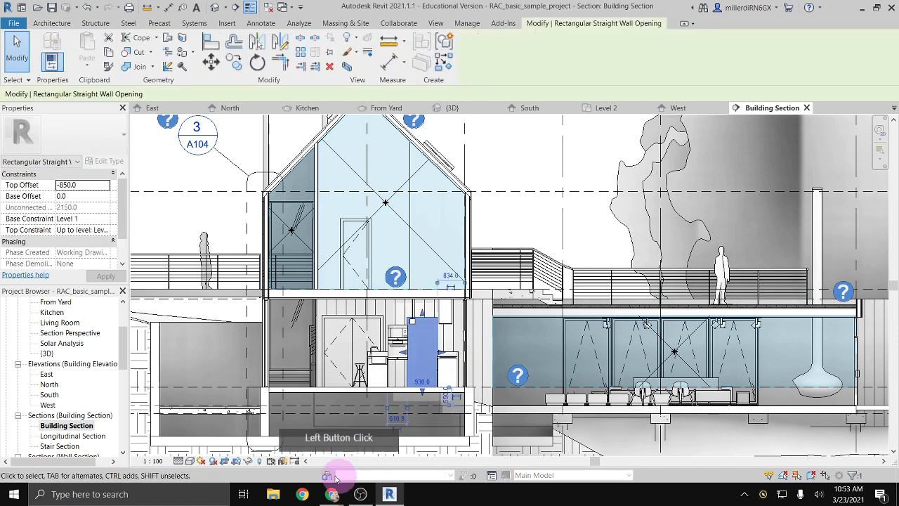
key(Escape)
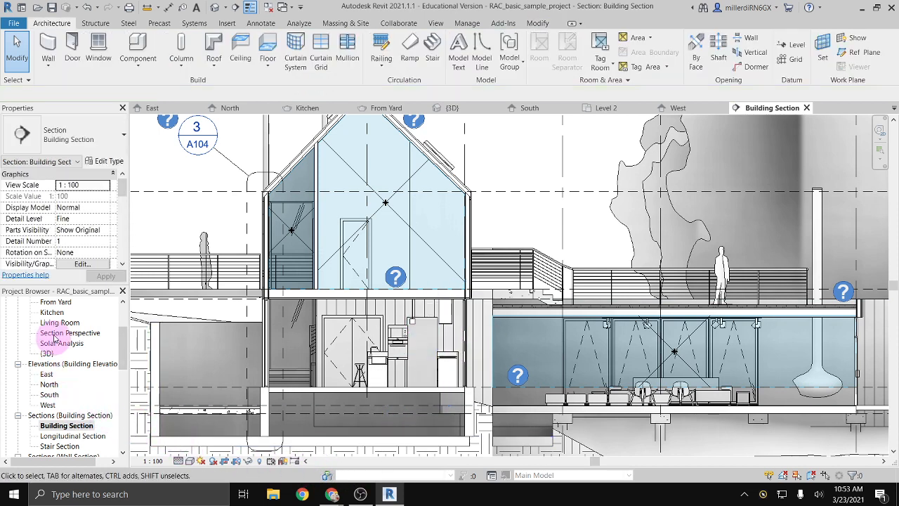
scroll(53, 334, up, 2)
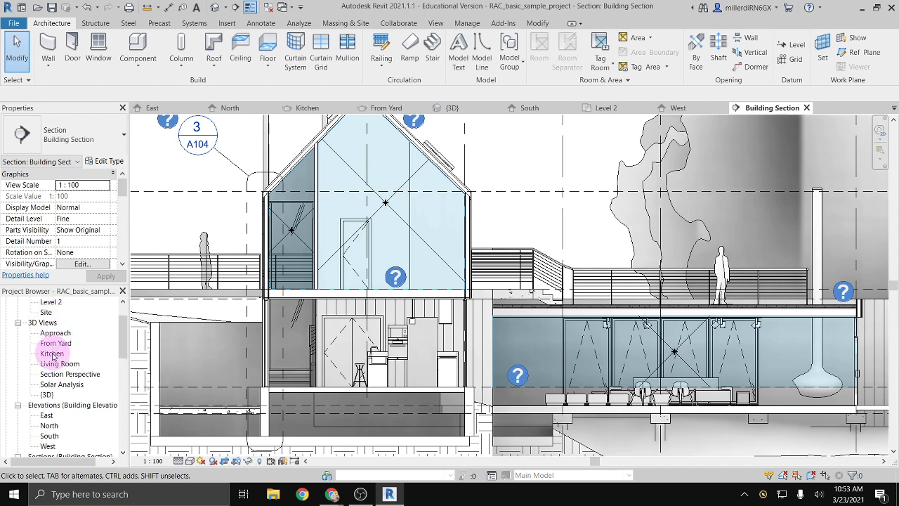
double_click(52, 354)
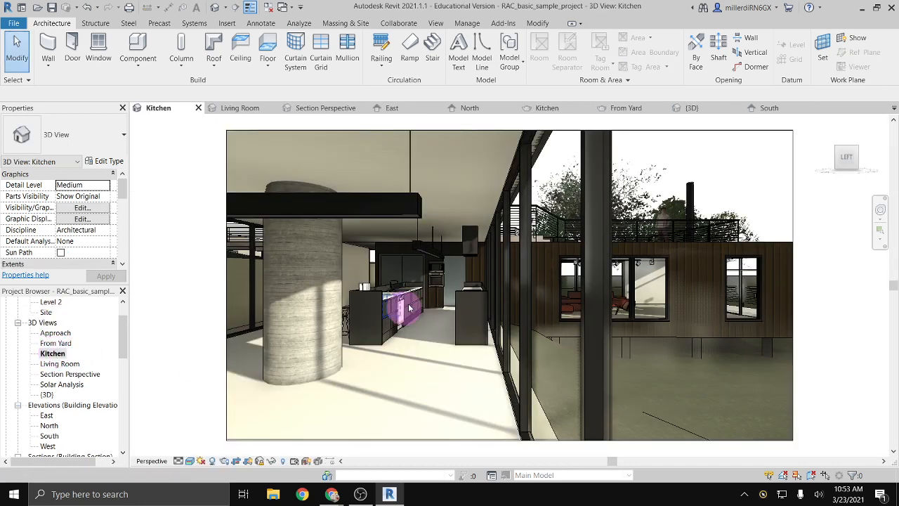
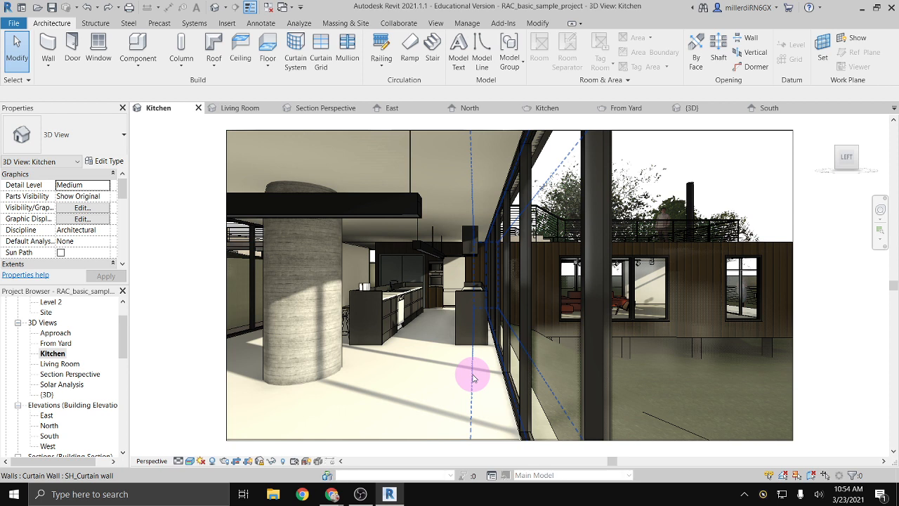
Close all open views and the sample architecture project without saving the changes
click(197, 108)
click(200, 108)
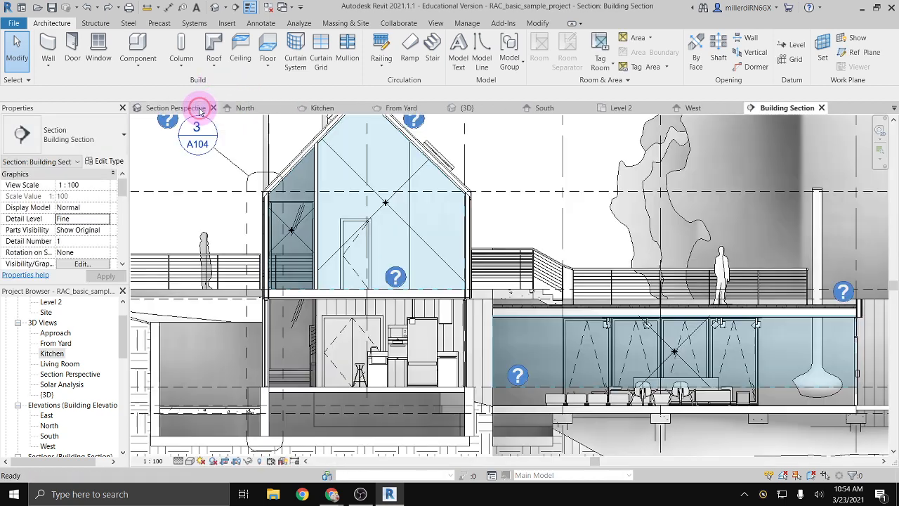
click(213, 108)
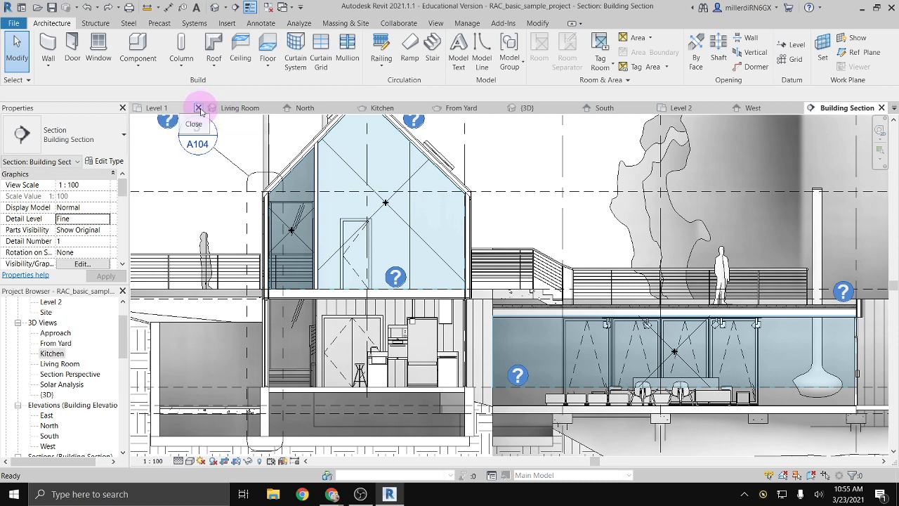
click(200, 107)
click(208, 108)
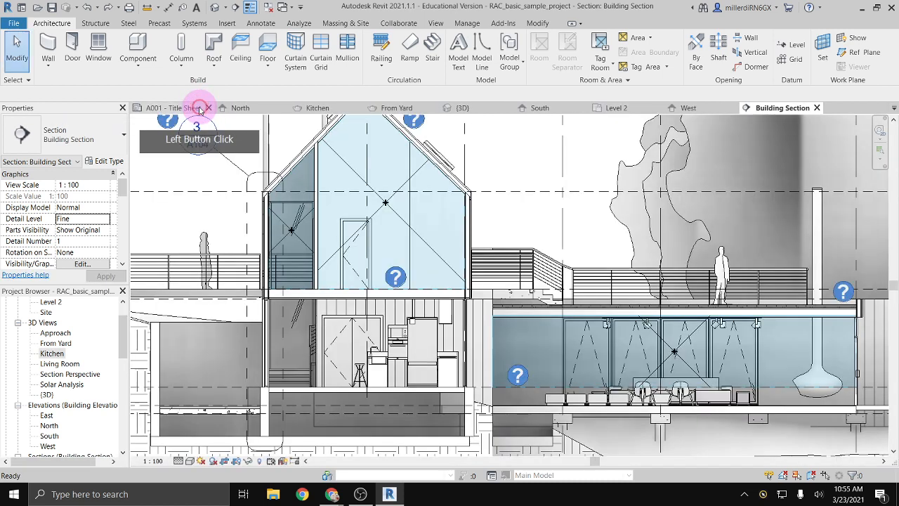
click(208, 108)
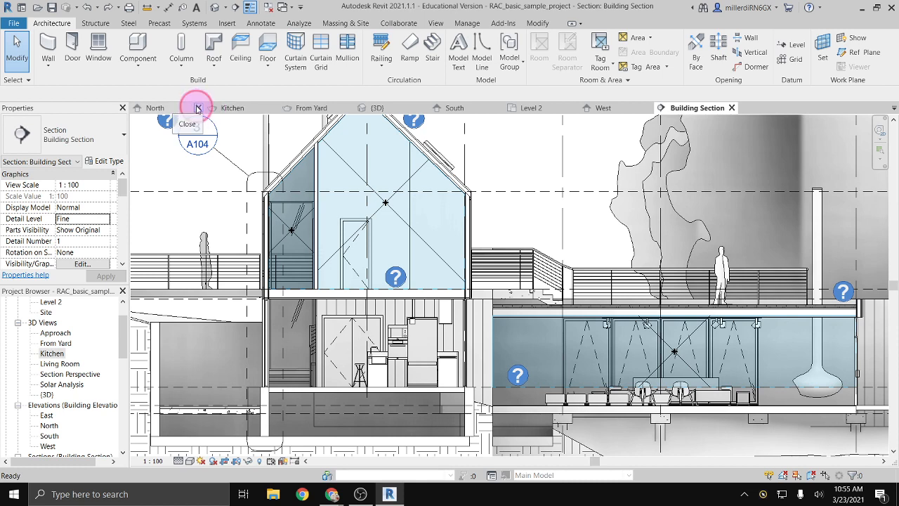
click(198, 107)
click(199, 108)
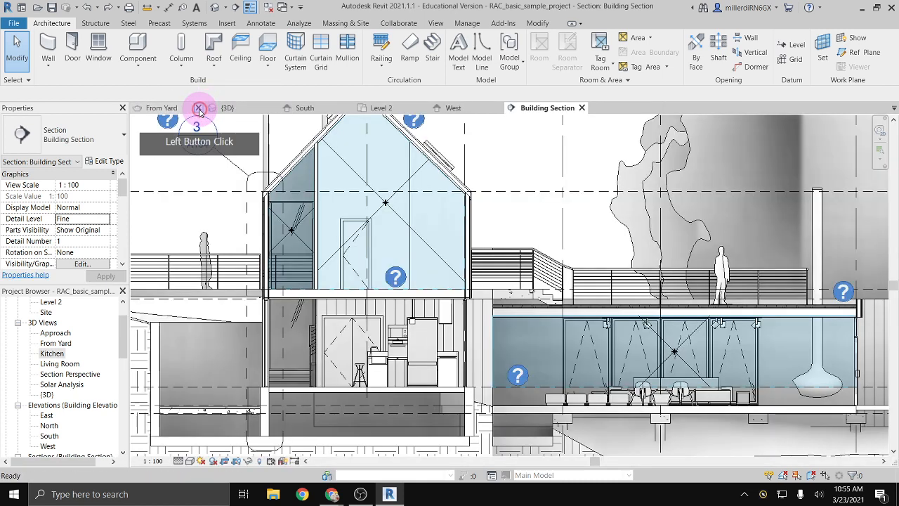
click(199, 108)
click(199, 108)
click(199, 108)
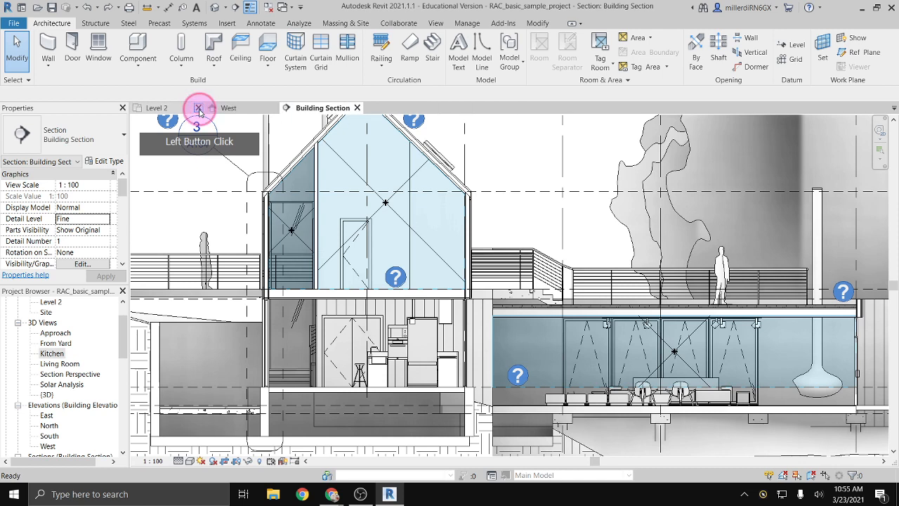
click(199, 108)
click(199, 108)
click(206, 108)
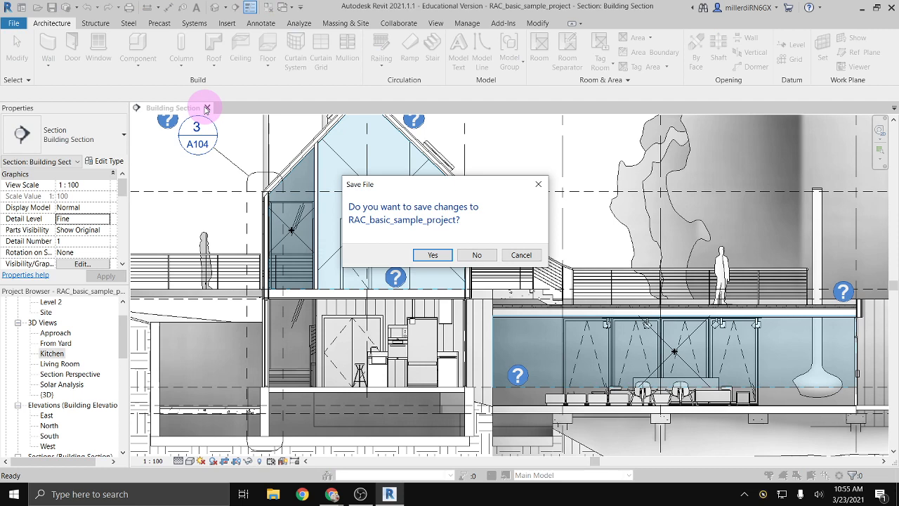
click(478, 255)
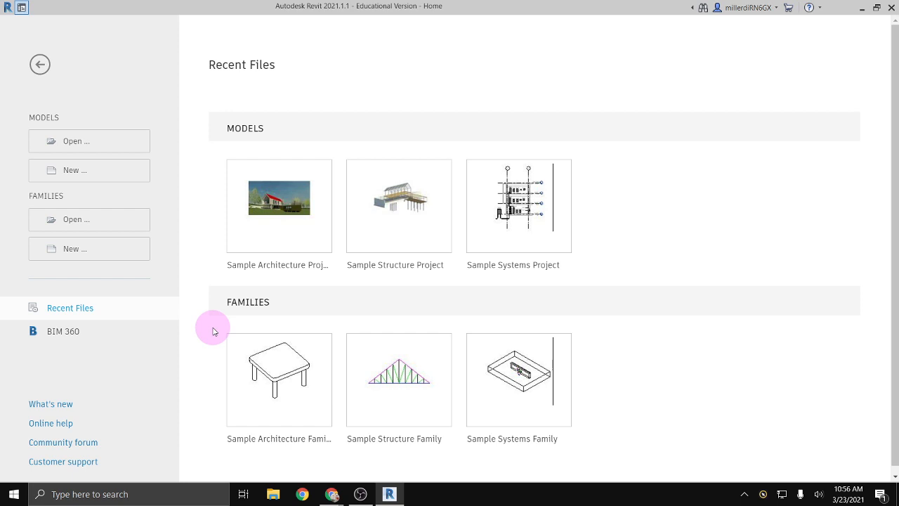
Create a new project based on the Imperial-Architectural Template
click(80, 170)
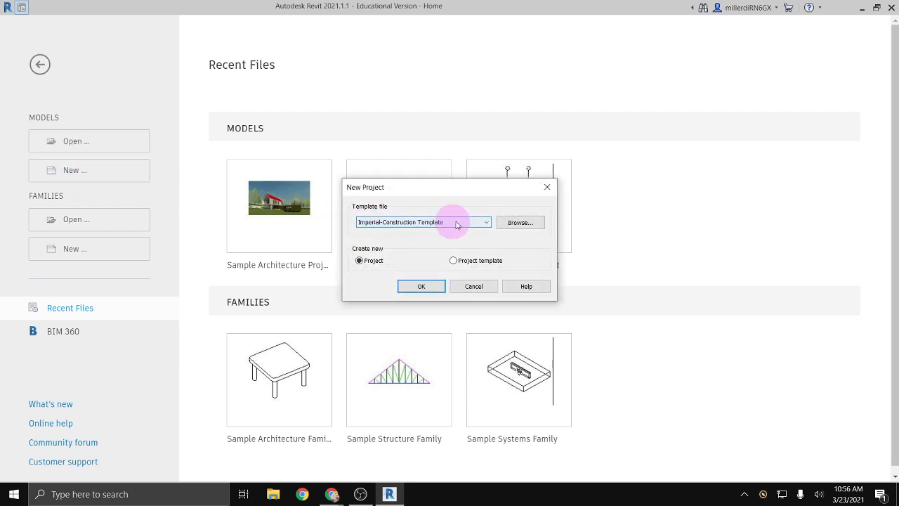
click(456, 222)
click(420, 247)
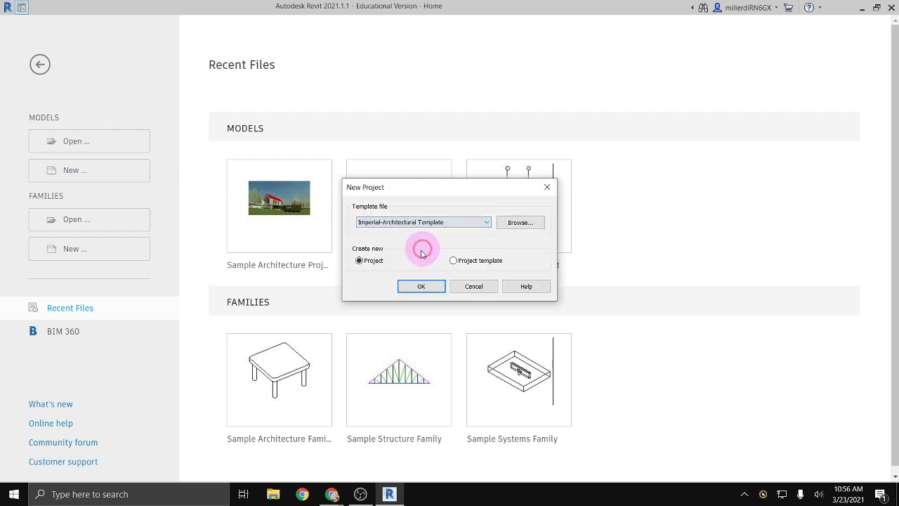
click(419, 286)
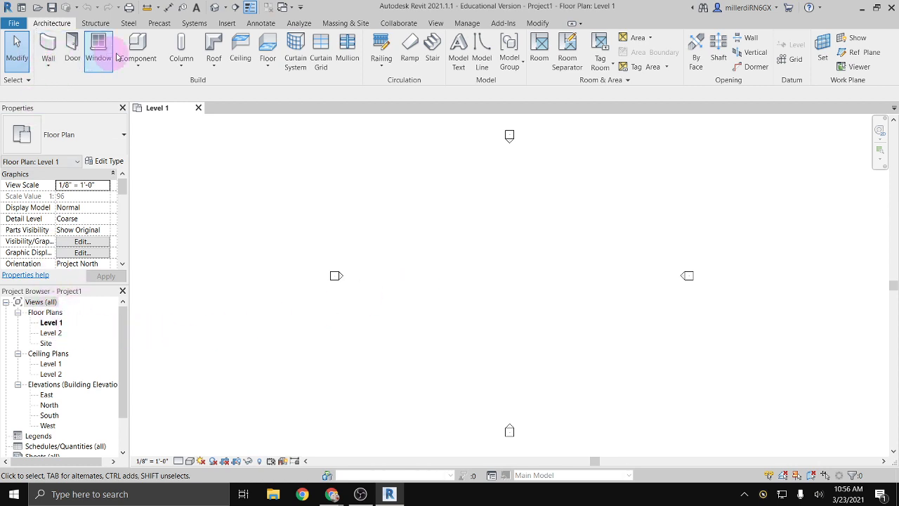
Look through the structure, steel, precast, systems, insert and massing and site tool sets, returning to the architecture tools
click(95, 23)
click(128, 24)
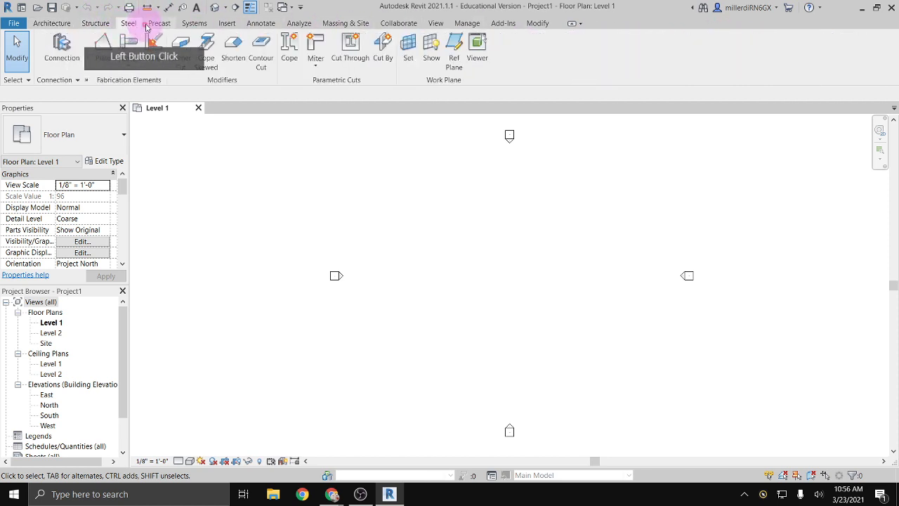
click(159, 23)
click(194, 23)
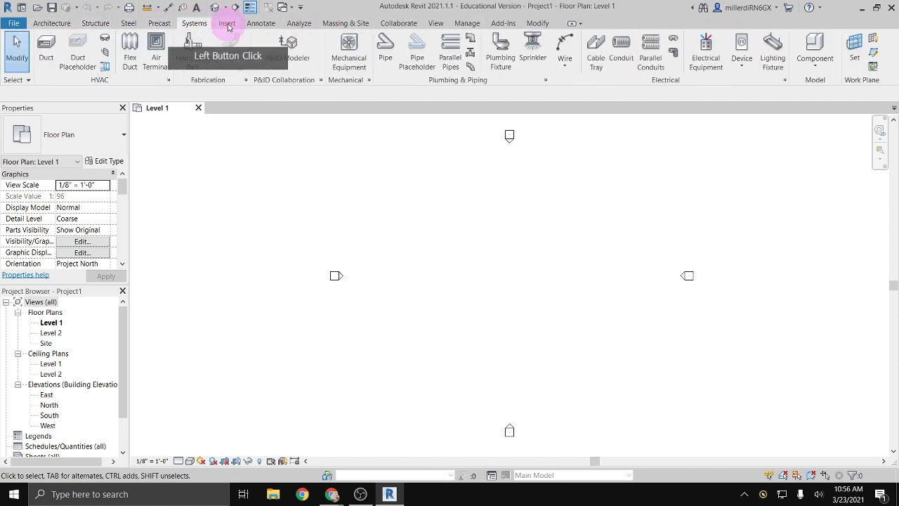
click(227, 24)
click(52, 23)
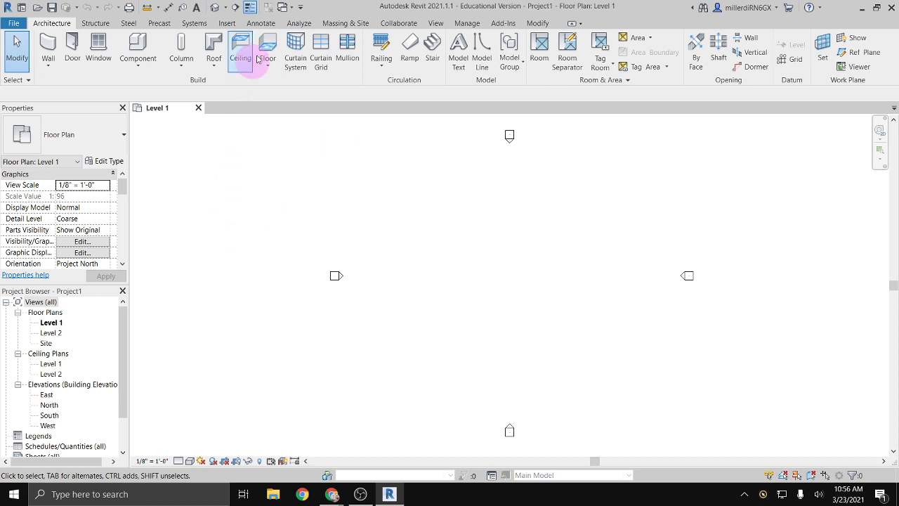
click(94, 24)
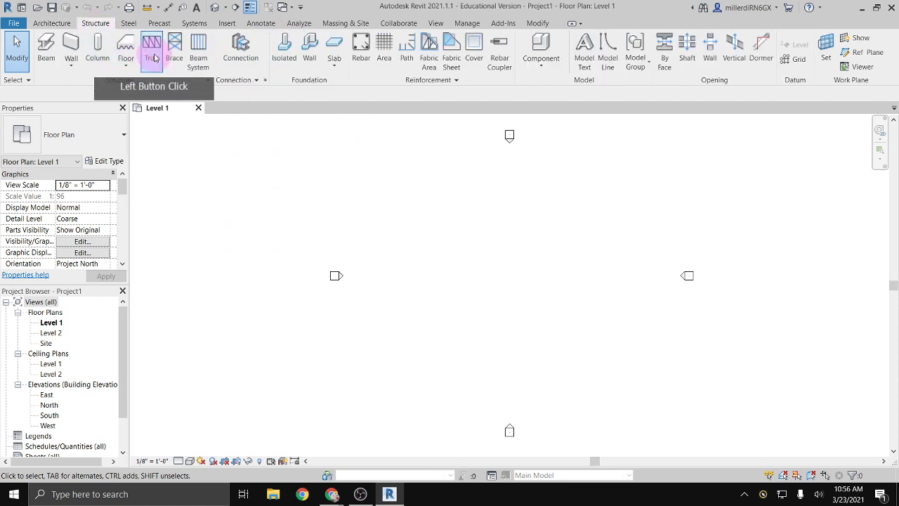
click(437, 23)
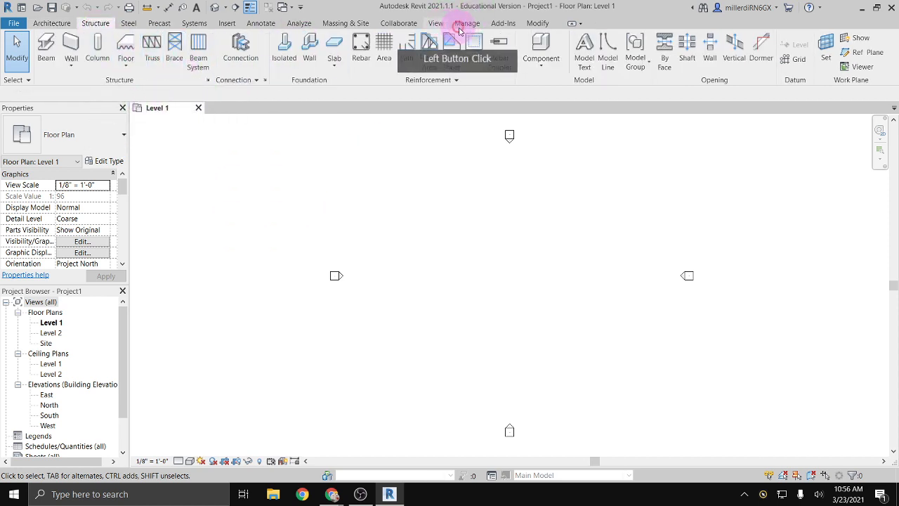
click(349, 27)
click(347, 26)
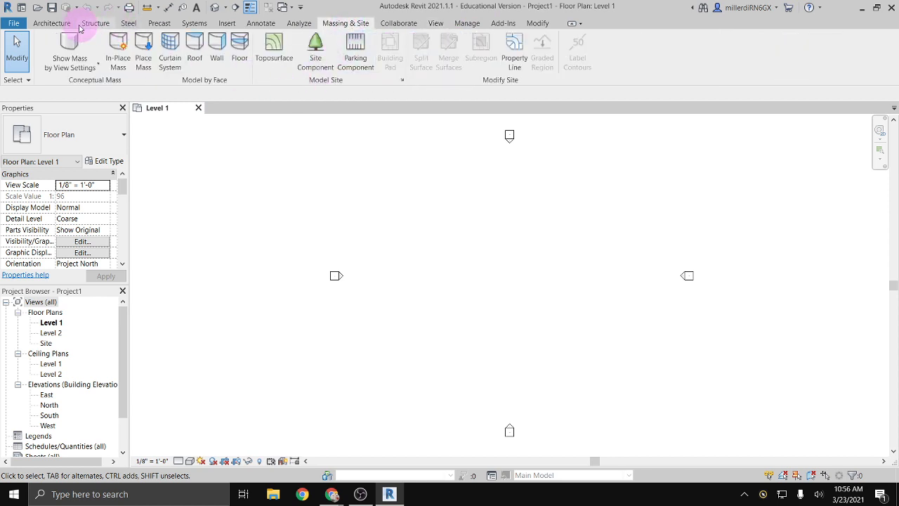
click(57, 24)
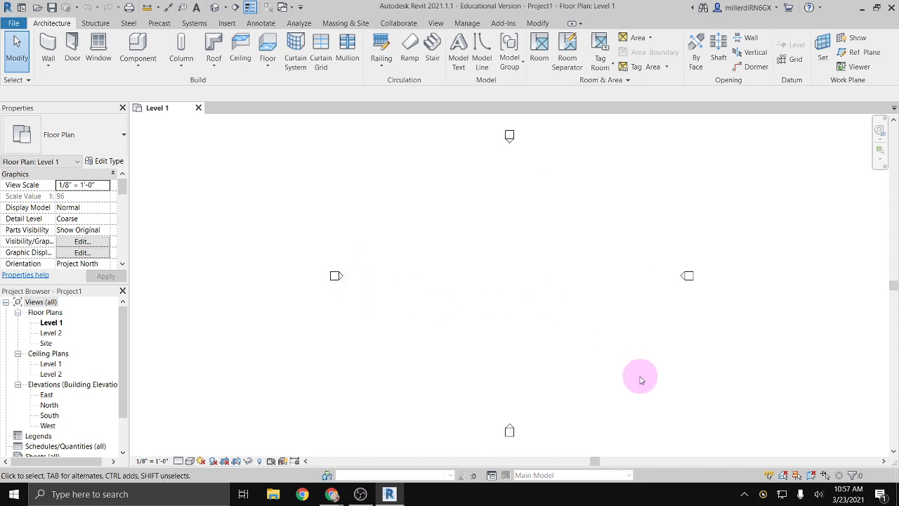
Examine the west elevation marker on the Level 1 plan up close, including its square body and its pointed view arrow
scroll(336, 288, up, 2)
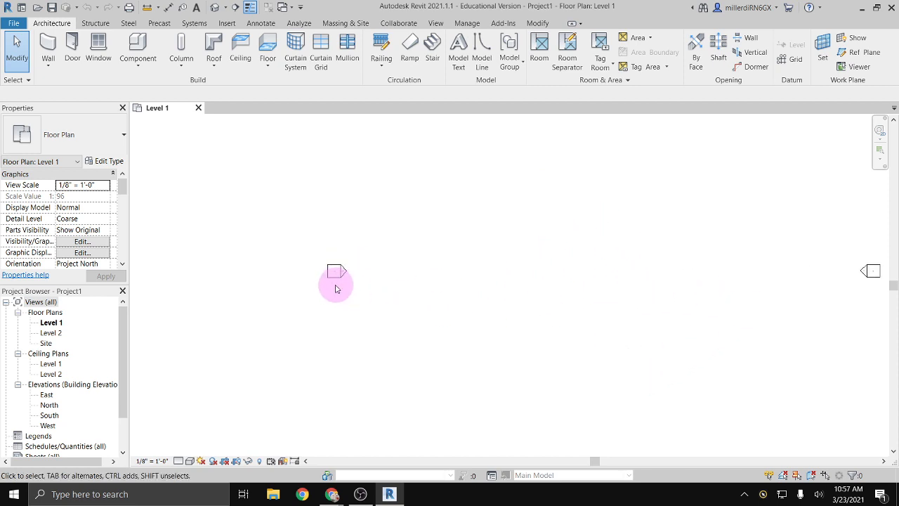
scroll(337, 274, up, 2)
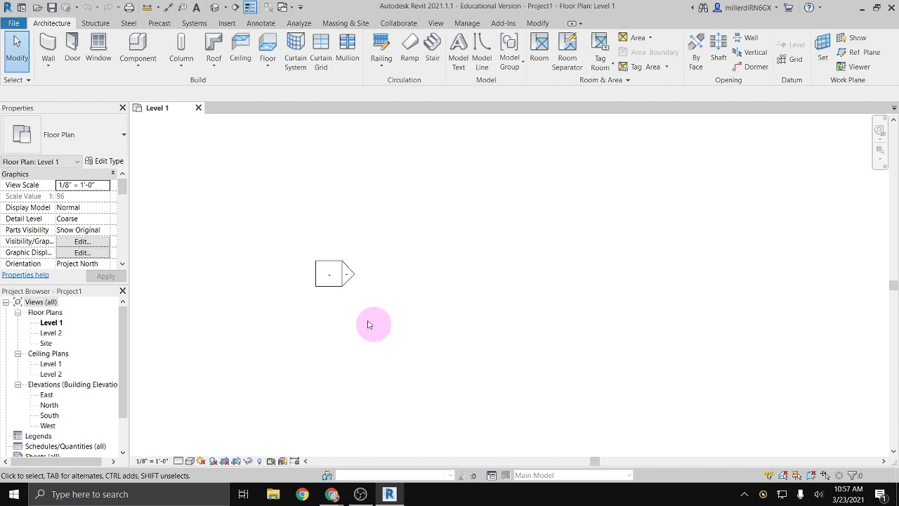
scroll(334, 259, up, 2)
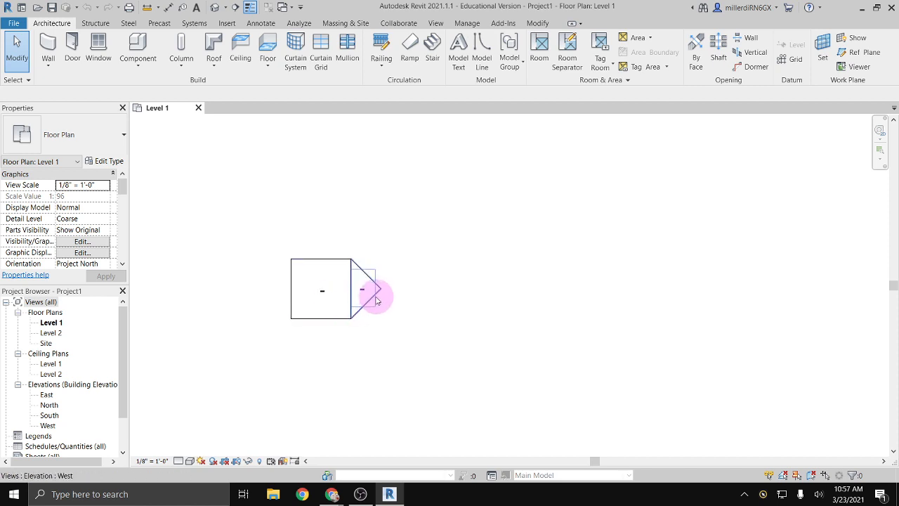
scroll(450, 330, down, 5)
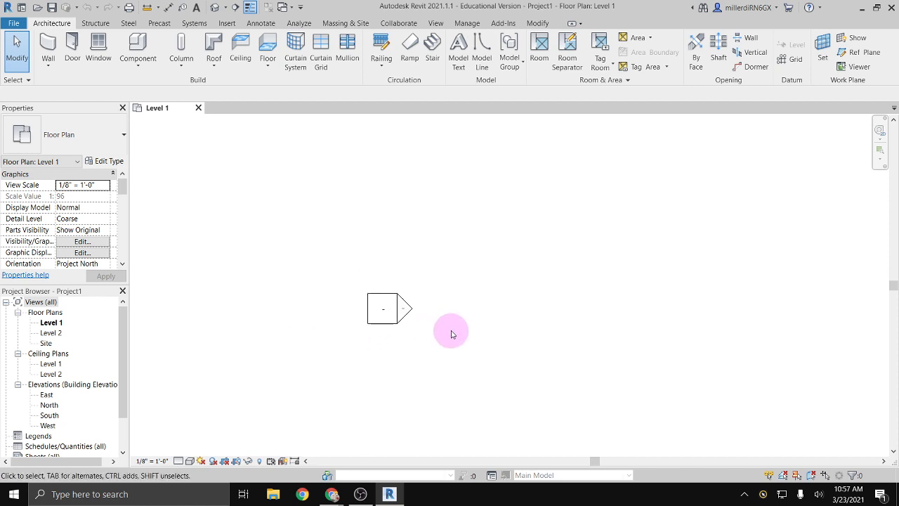
scroll(458, 347, down, 5)
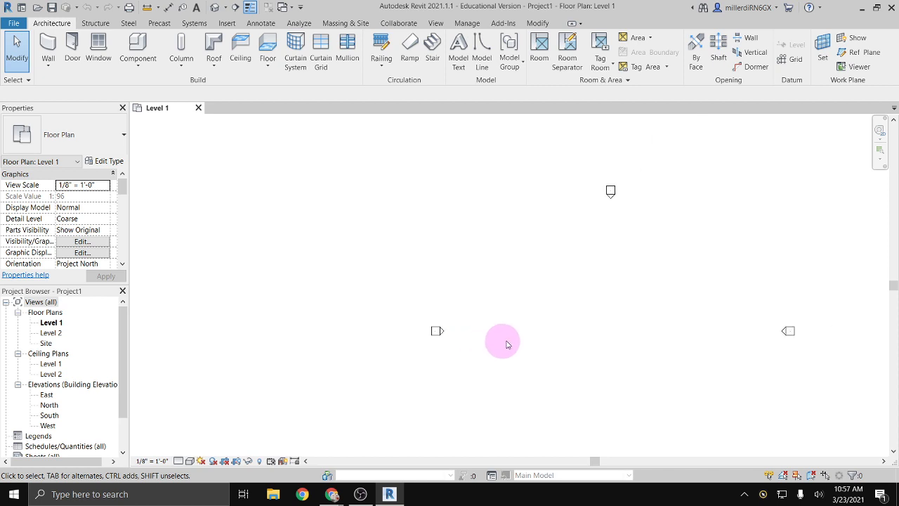
middle_drag(538, 341, 449, 293)
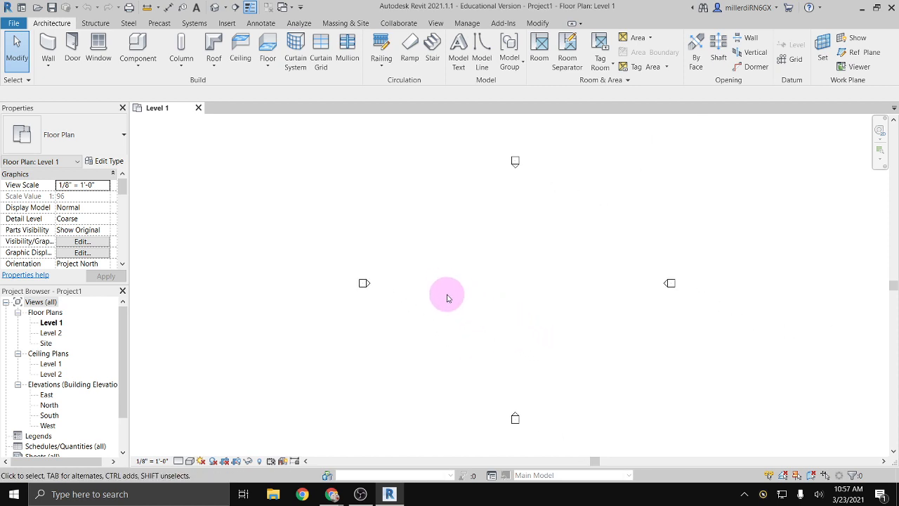
scroll(365, 288, up, 1)
scroll(366, 288, up, 2)
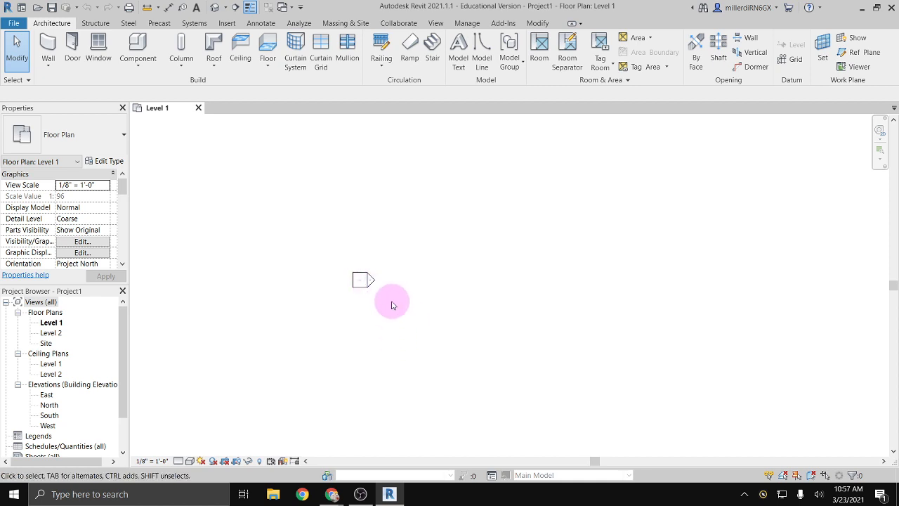
scroll(363, 280, up, 2)
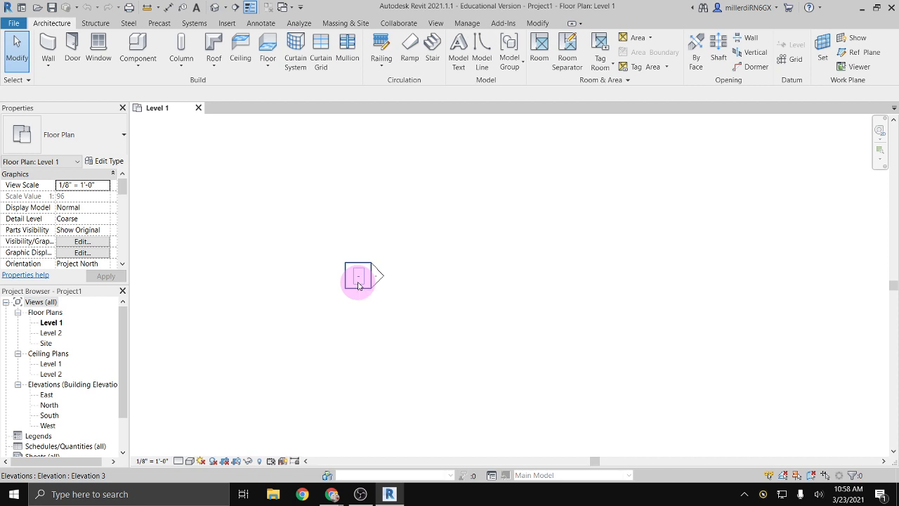
scroll(358, 286, down, 5)
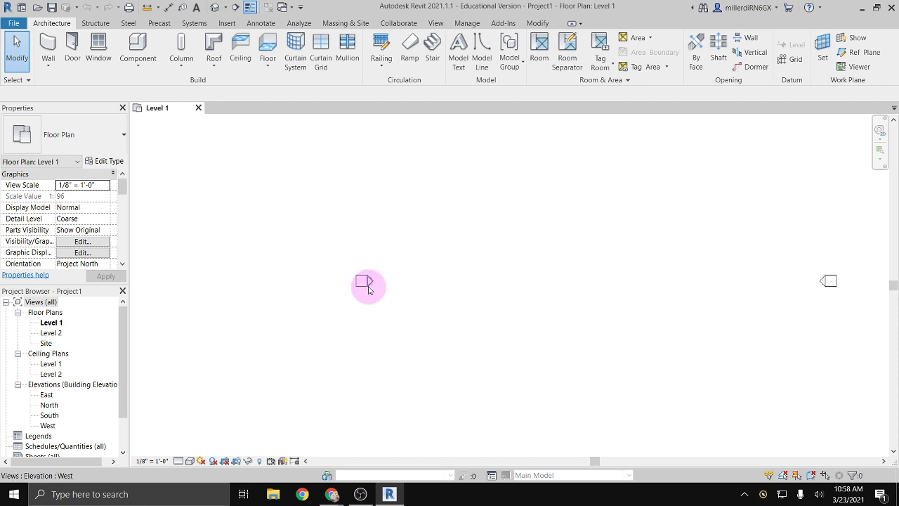
scroll(443, 295, up, 1)
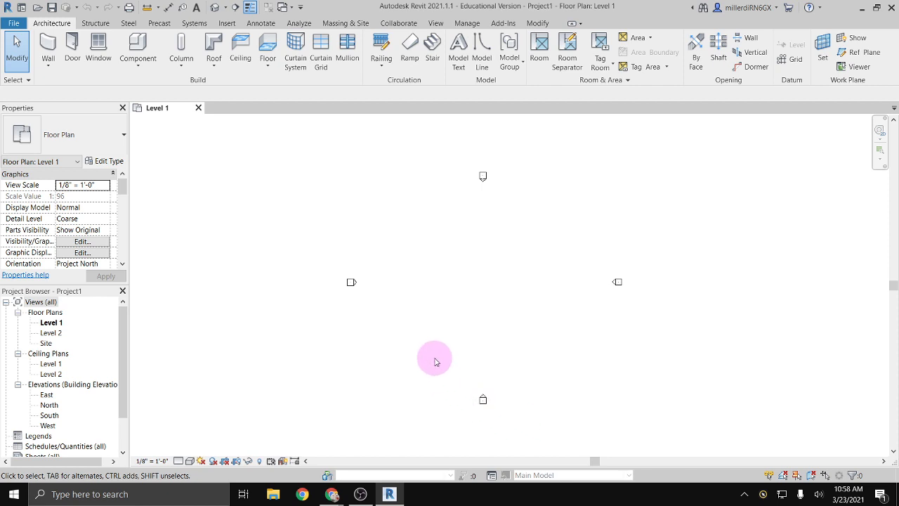
Select the whole south elevation marker, both body and arrow, and move it up toward the centre of the Level 1 plan
click(480, 402)
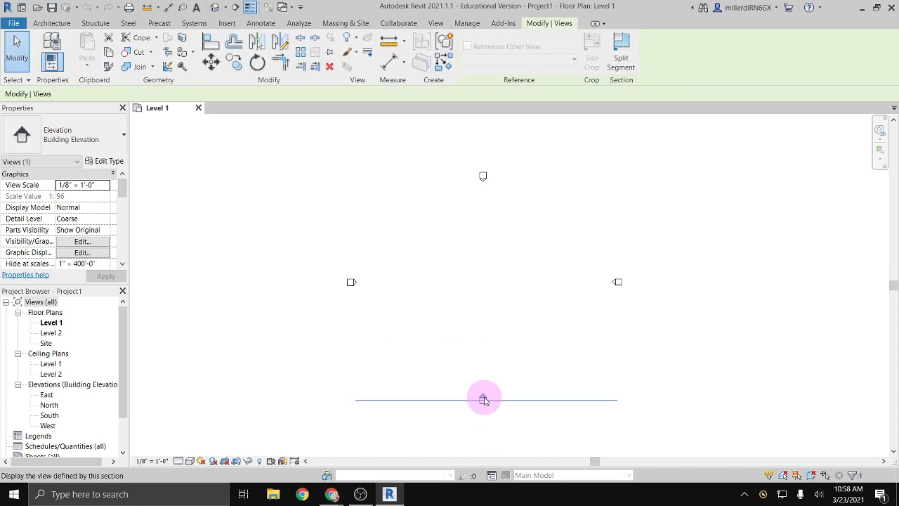
click(474, 390)
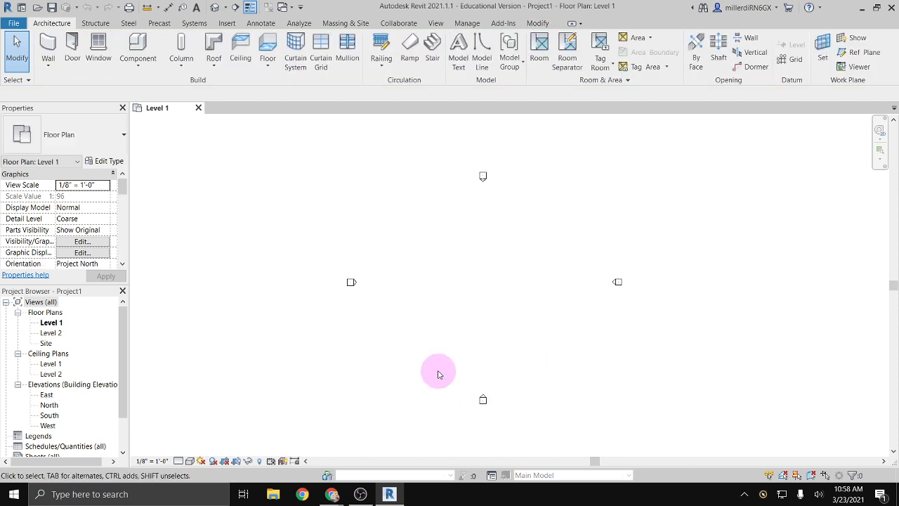
mouse_move(438, 371)
mouse_down()
mouse_move(488, 413)
mouse_move(592, 439)
mouse_move(287, 337)
mouse_move(345, 365)
mouse_move(600, 433)
mouse_up()
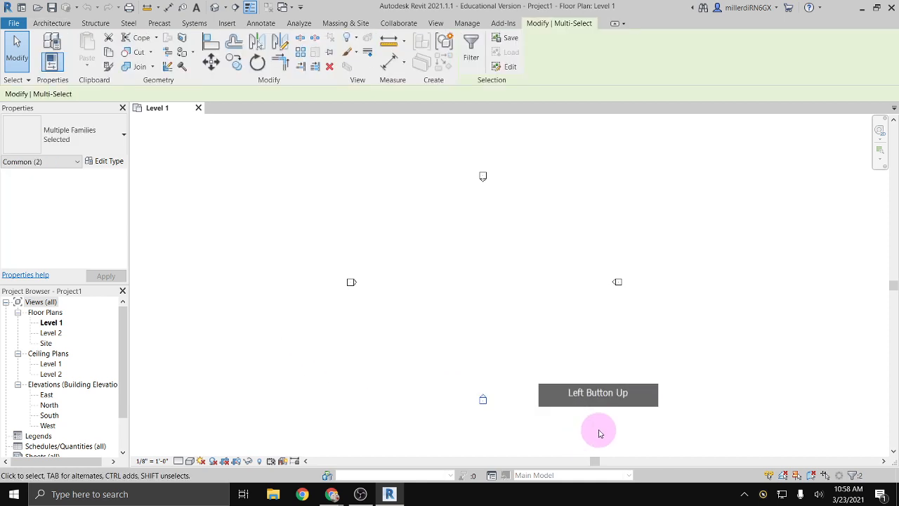
click(423, 333)
mouse_move(423, 333)
mouse_down()
mouse_move(566, 435)
mouse_move(508, 401)
mouse_move(486, 404)
mouse_move(455, 389)
mouse_move(481, 354)
mouse_up()
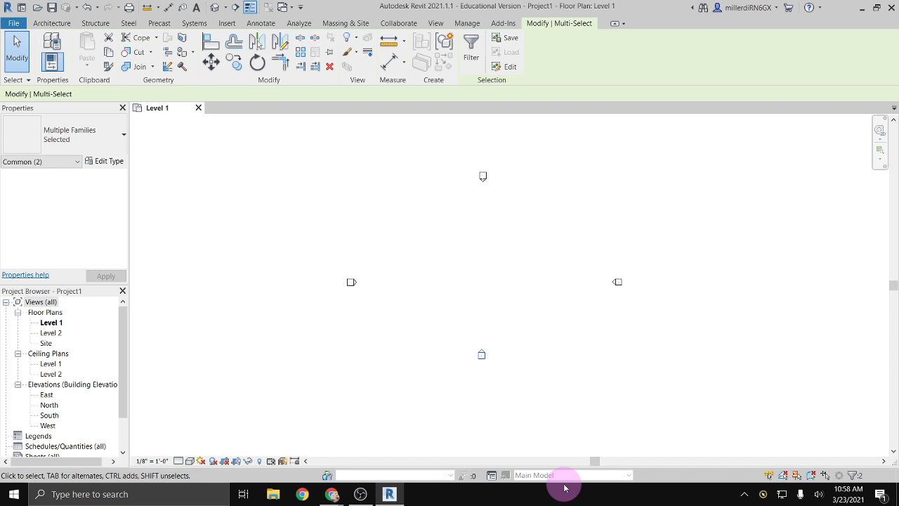
Nudge the south elevation marker sideways and back down, keeping it roughly in line with the north marker, and clear the selection
key(Left)
key(Left)
key(Left)
key(Left)
key(Left)
key(Right)
key(Right)
key(Right)
key(Right)
key(Right)
key(Right)
key(Down)
key(Down)
key(Down)
key(Down)
key(Down)
key(Down)
key(Down)
key(Down)
key(Down)
key(Down)
key(Down)
key(Down)
key(Down)
key(Down)
key(Down)
key(Down)
key(Down)
key(Down)
key(Right)
key(Right)
key(Right)
scroll(501, 293, up, 2)
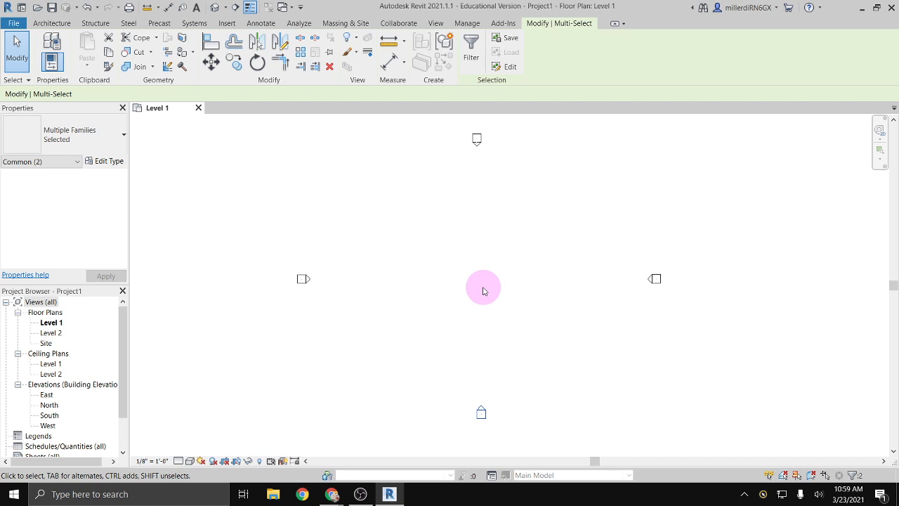
middle_drag(487, 258, 489, 273)
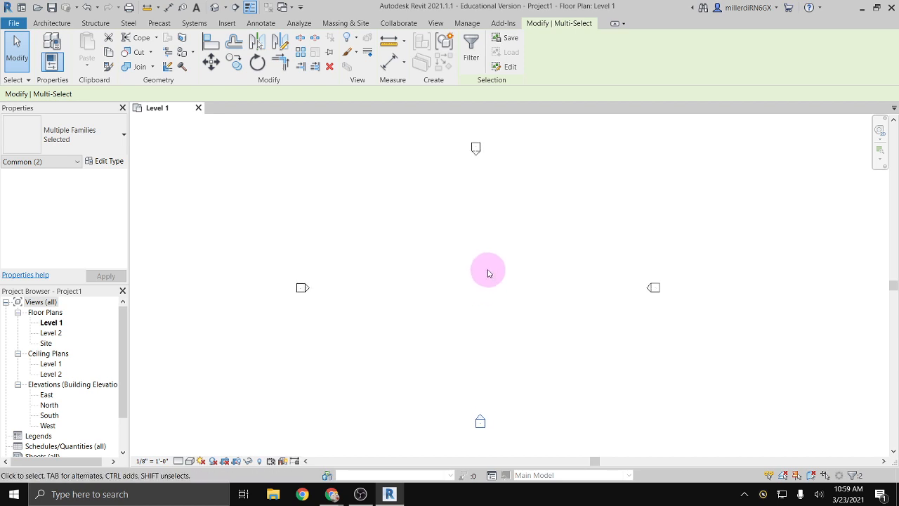
click(489, 273)
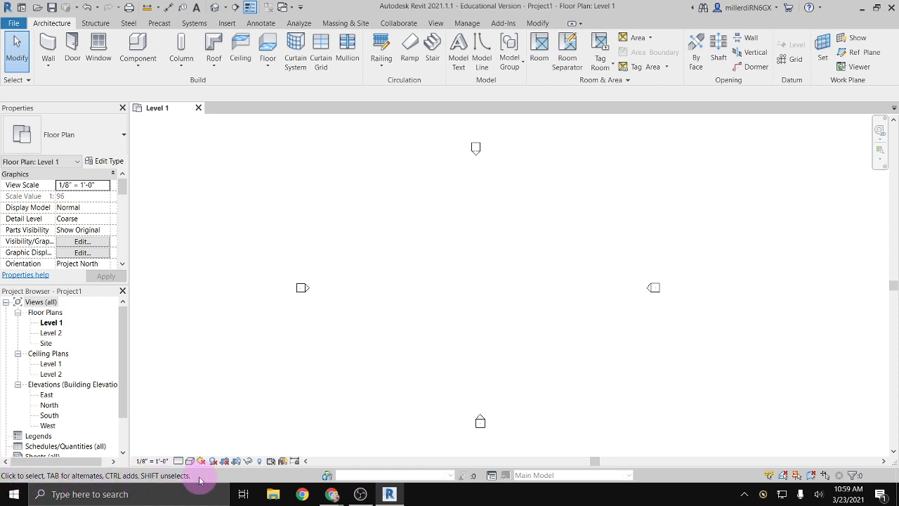
click(48, 43)
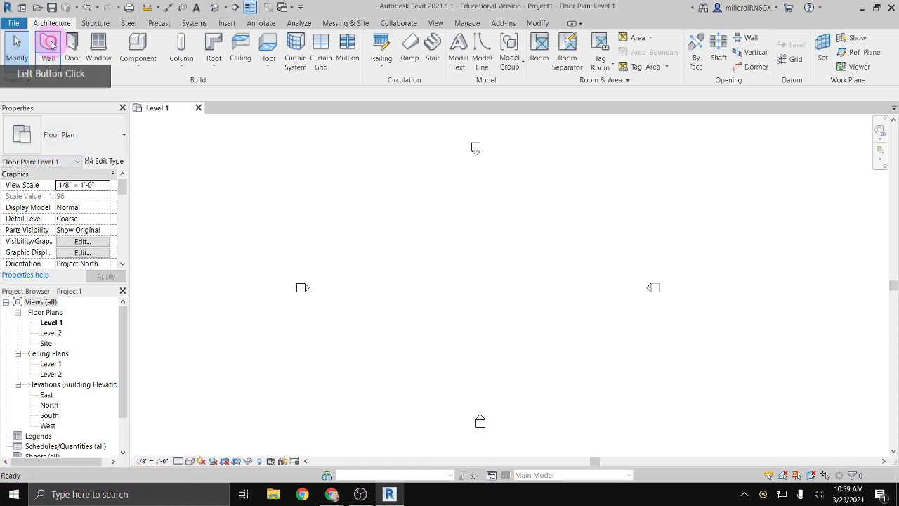
click(57, 82)
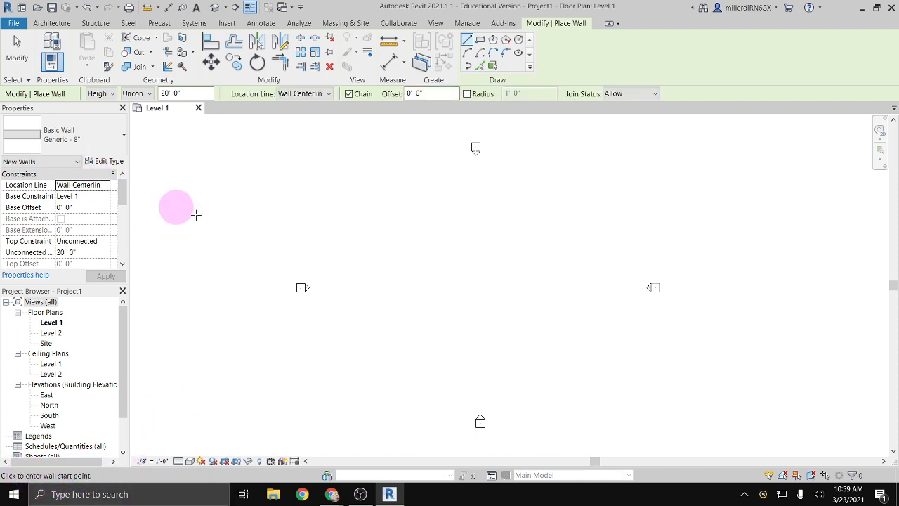
key(Escape)
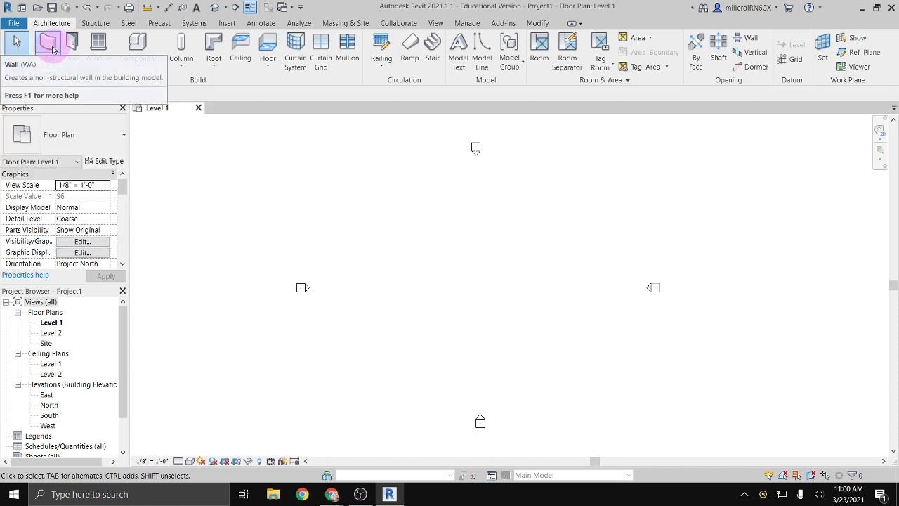
Start the Wall tool, look through the available basic wall types, and choose Exterior - Brick and CMU on MTL. Stud
click(53, 48)
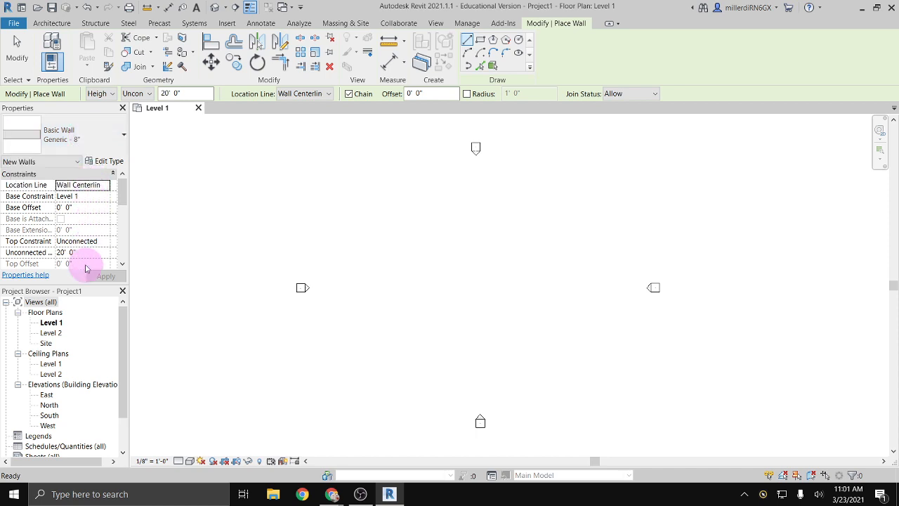
click(73, 144)
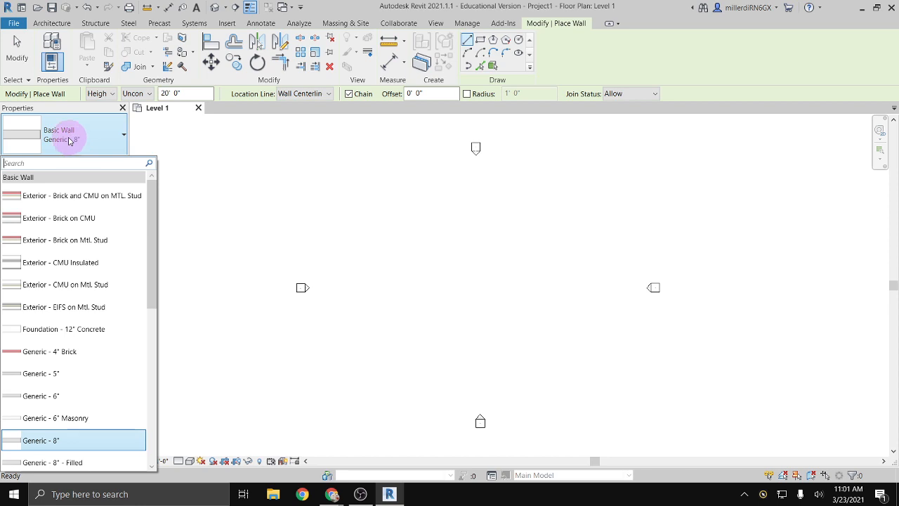
click(71, 139)
click(68, 140)
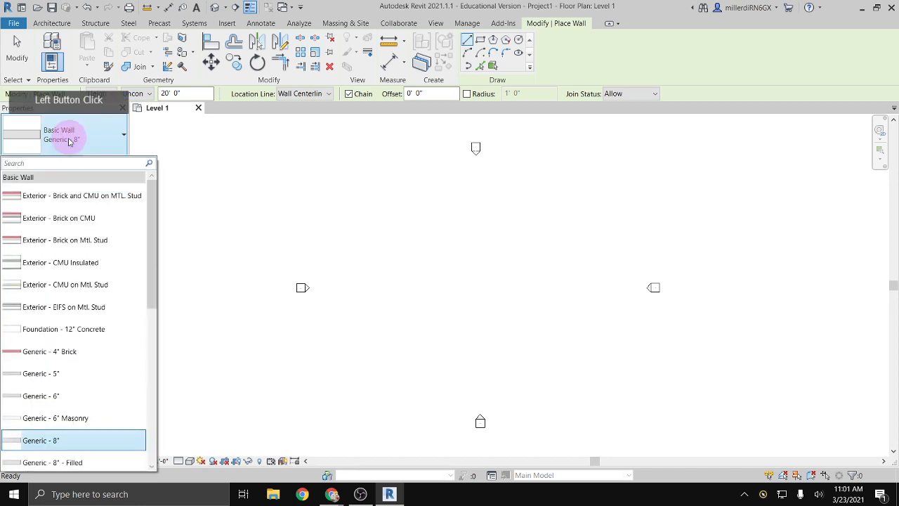
scroll(65, 289, down, 3)
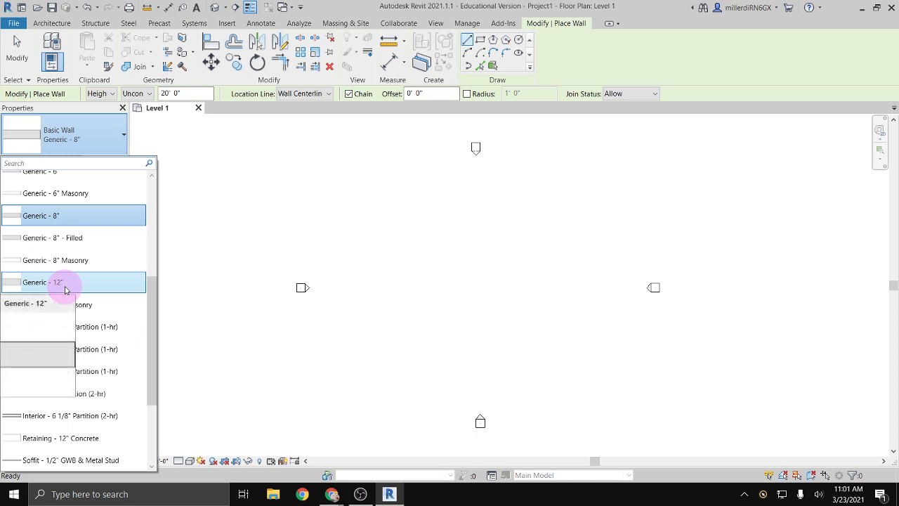
scroll(65, 289, up, 3)
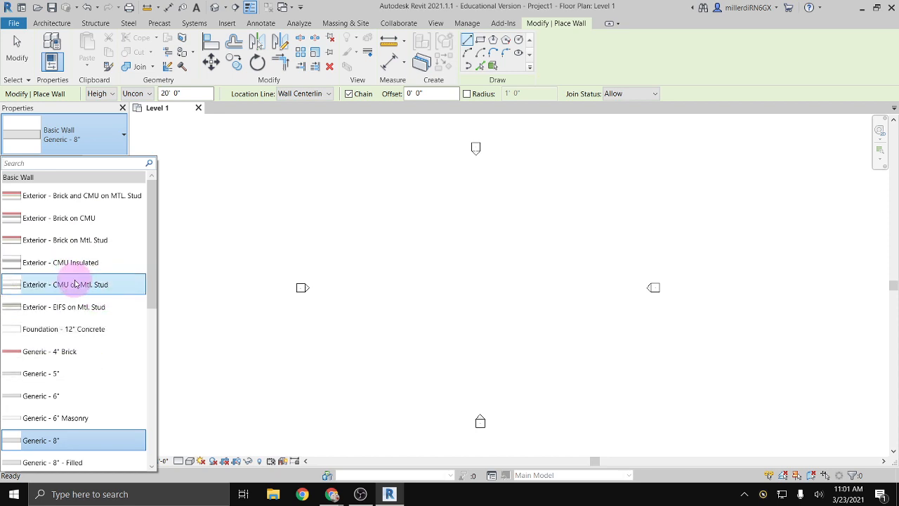
mouse_move(75, 284)
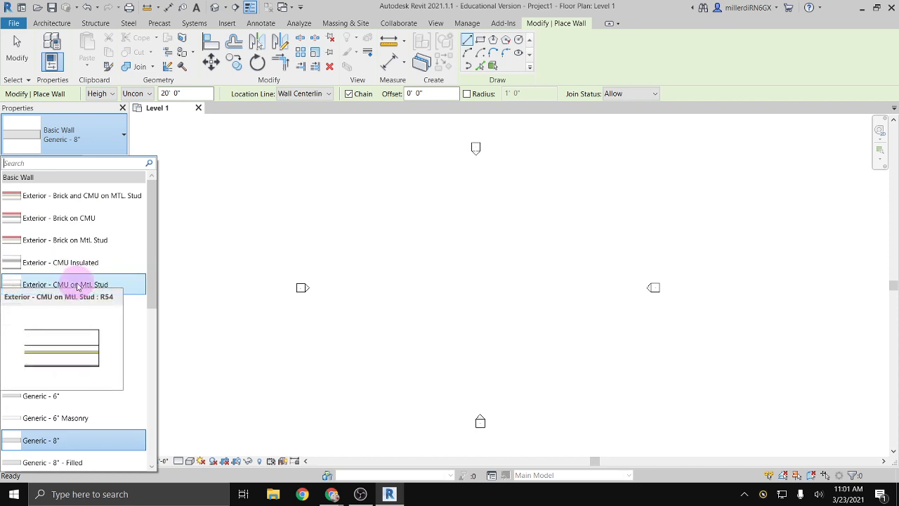
click(76, 200)
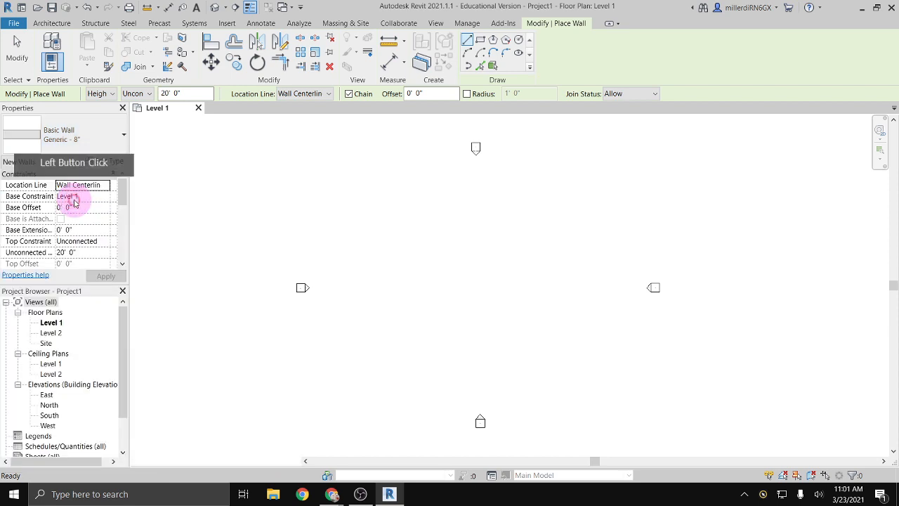
scroll(477, 265, up, 1)
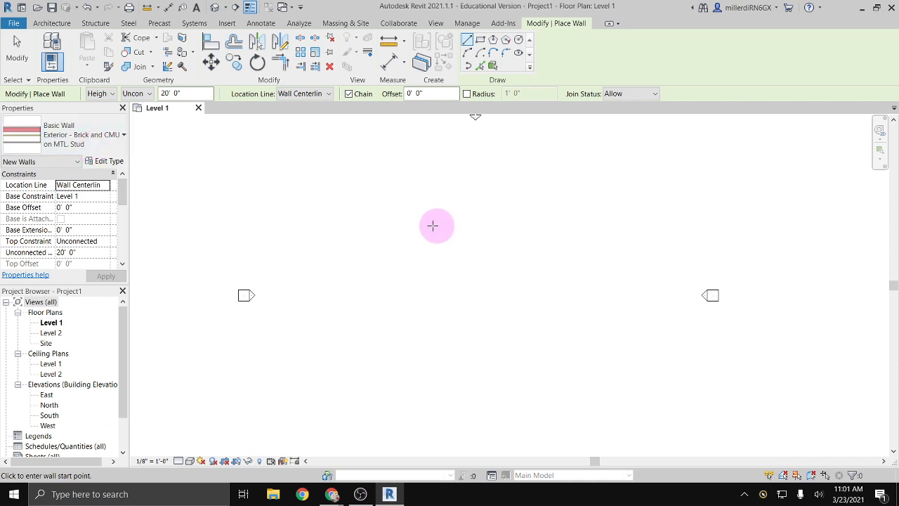
Review the location line choices for the new wall and read through its remaining instance properties
click(87, 187)
click(105, 184)
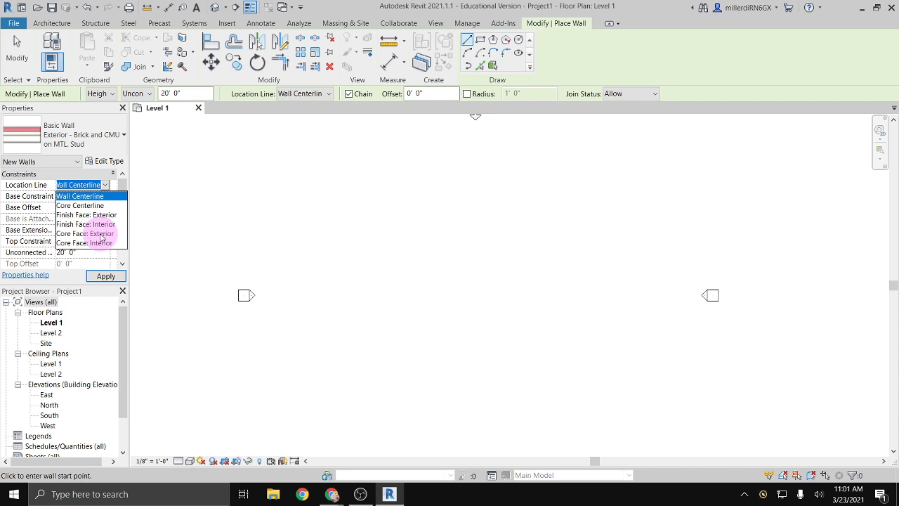
click(33, 195)
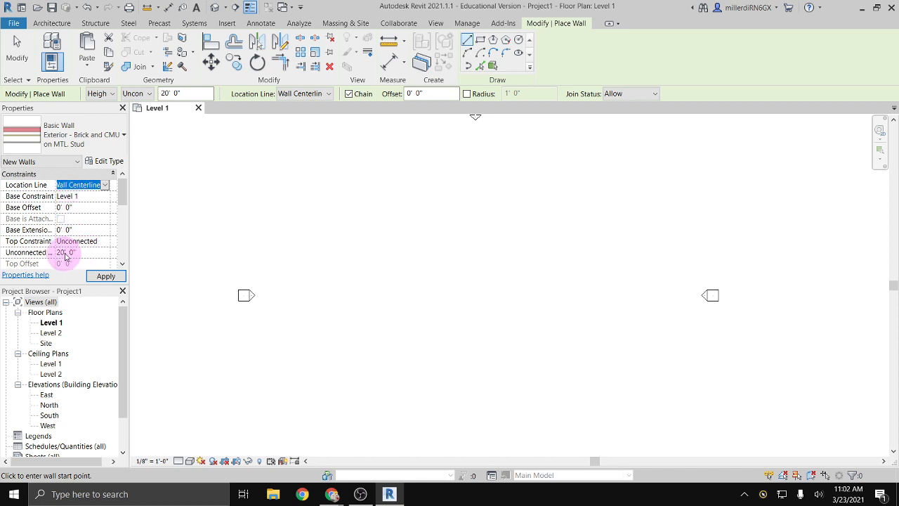
scroll(63, 257, down, 4)
scroll(70, 242, down, 4)
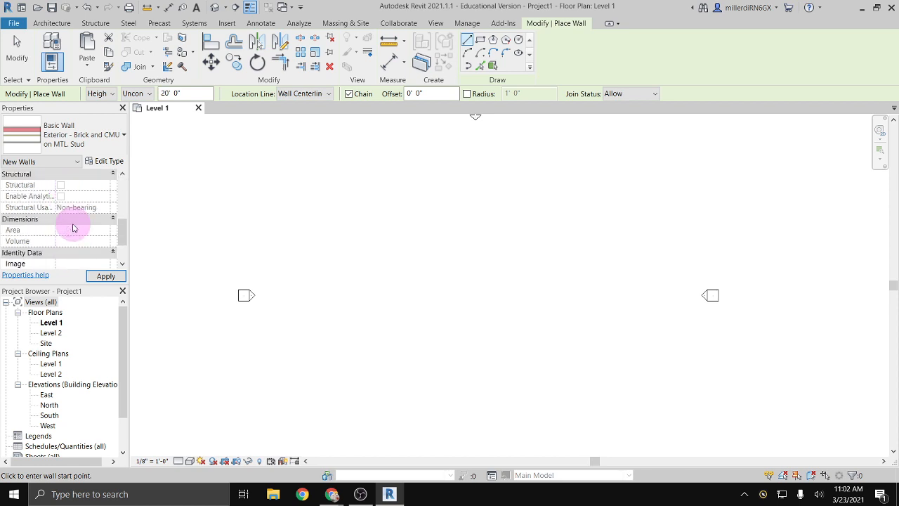
scroll(74, 233, up, 2)
scroll(71, 231, up, 4)
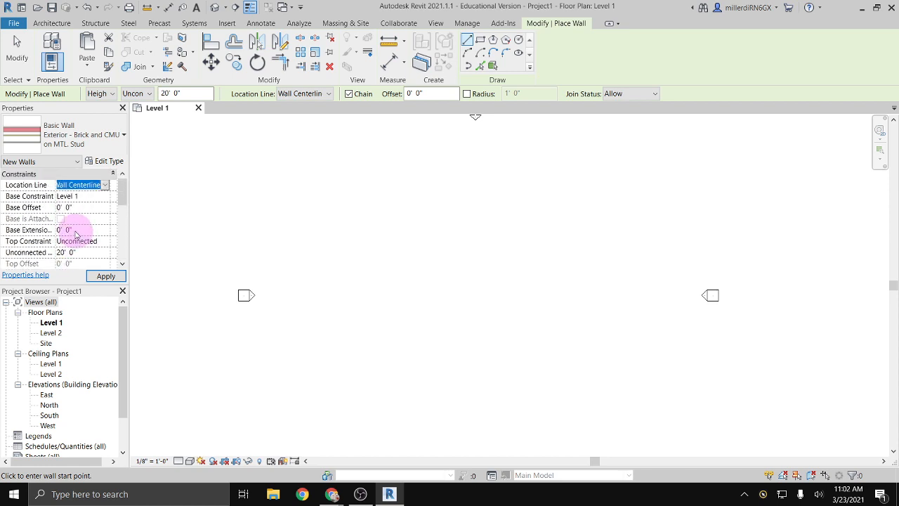
Examine the type properties of the brick and CMU exterior wall, from construction to identity data, and close them
click(109, 161)
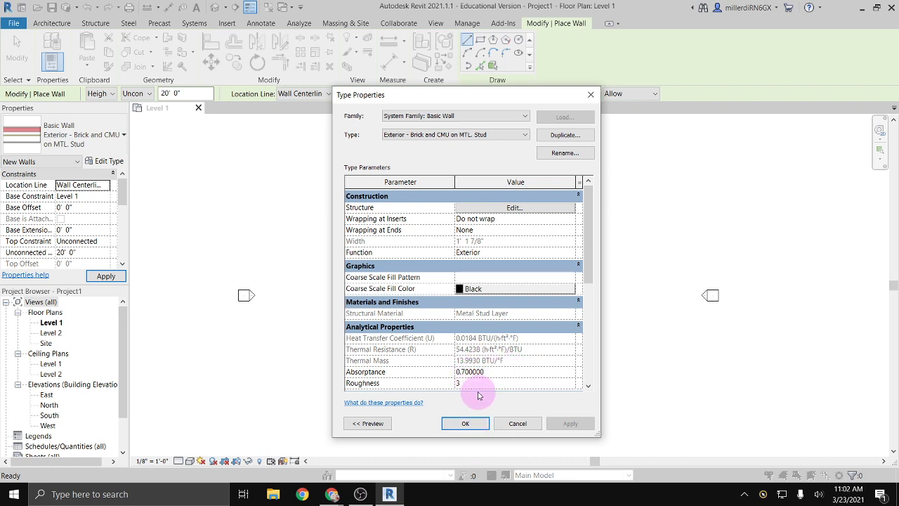
scroll(482, 373, down, 2)
scroll(481, 368, down, 1)
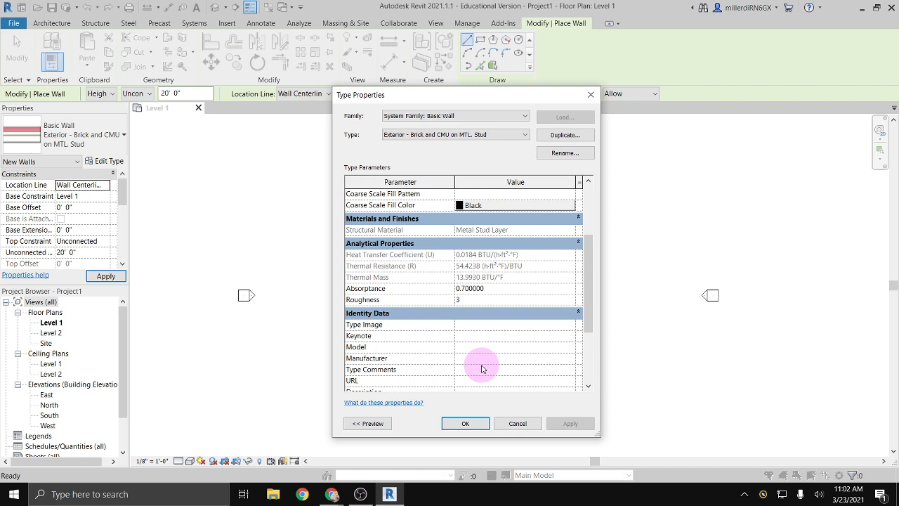
scroll(482, 368, up, 3)
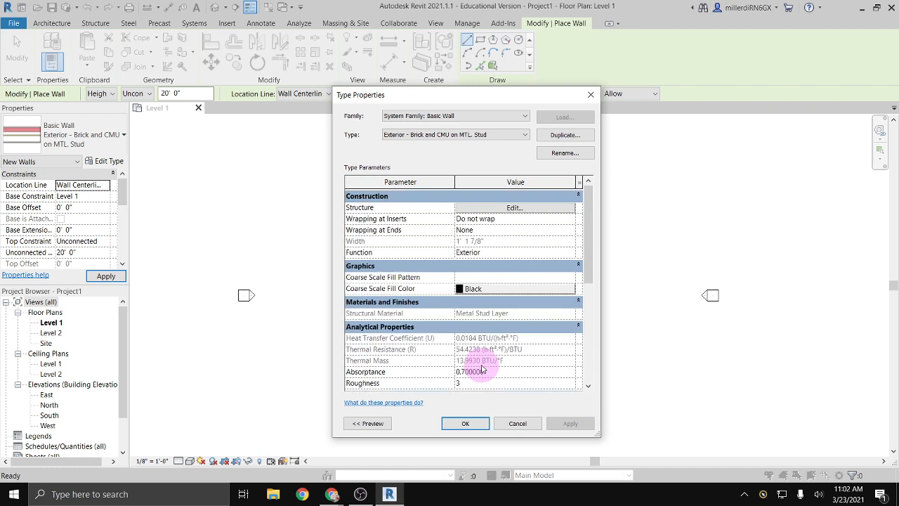
click(465, 424)
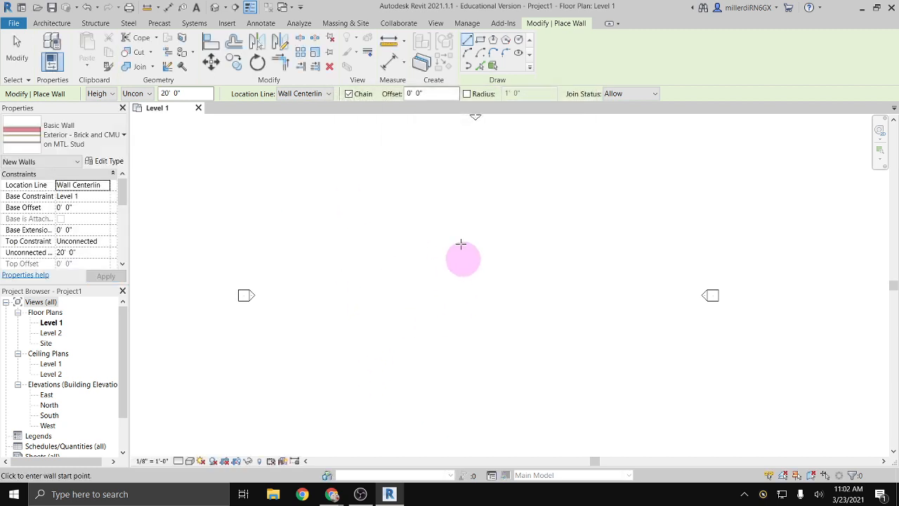
Draw the first exterior wall horizontally to the east in the upper part of the Level 1 plan, 45' long
click(368, 231)
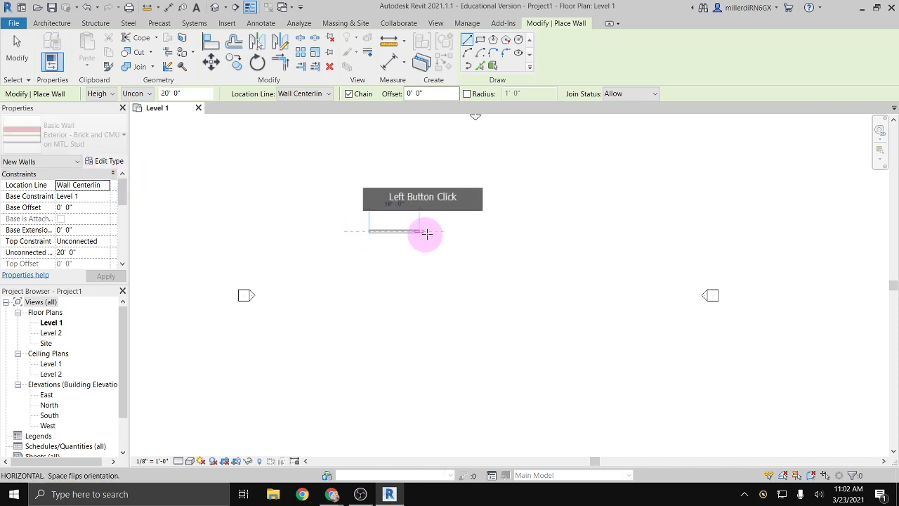
scroll(522, 230, up, 2)
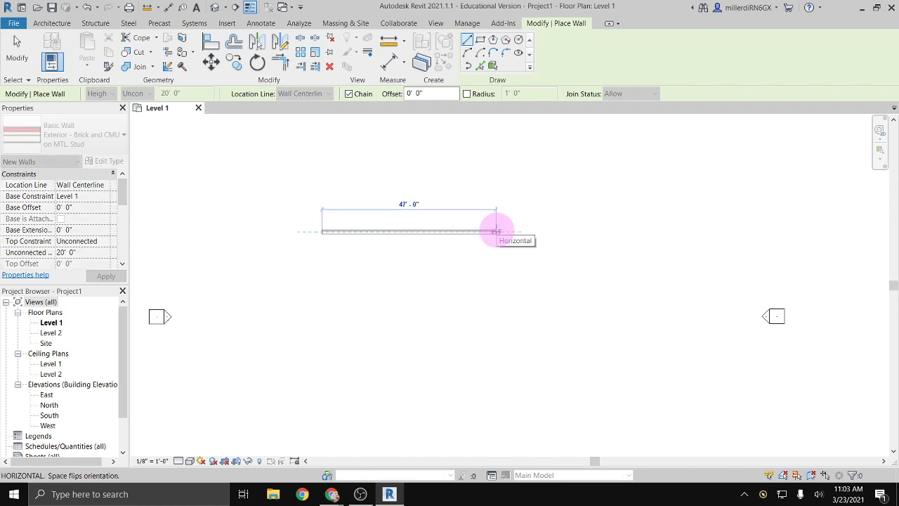
text(45)
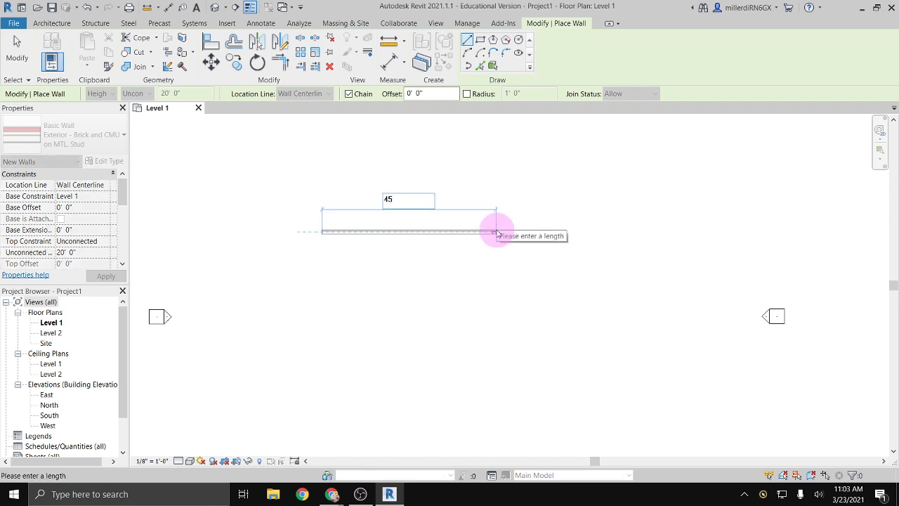
key(Return)
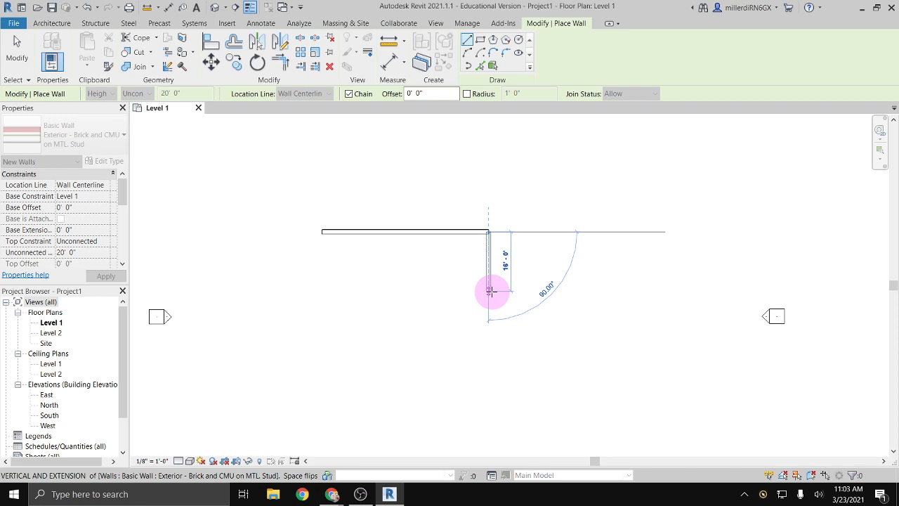
Continue the chain with a 12' wall straight down and a 30' 6" wall running east
text(12)
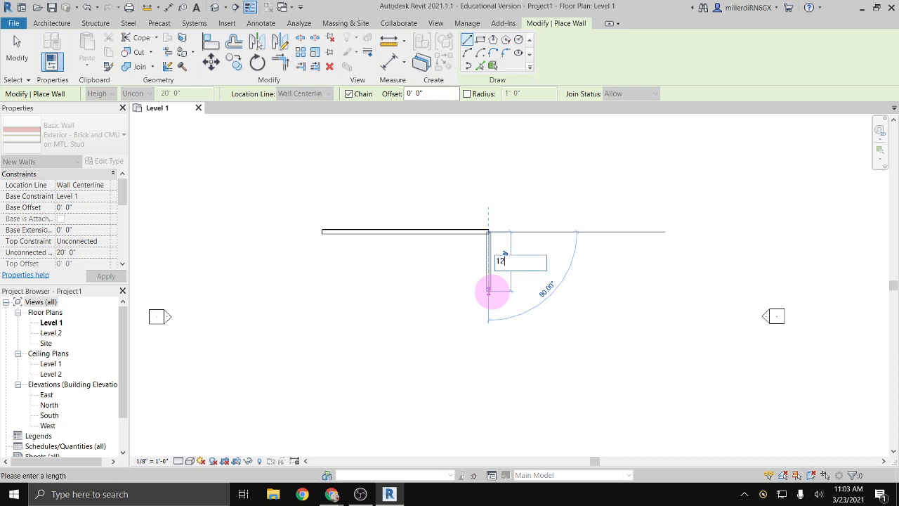
key(Return)
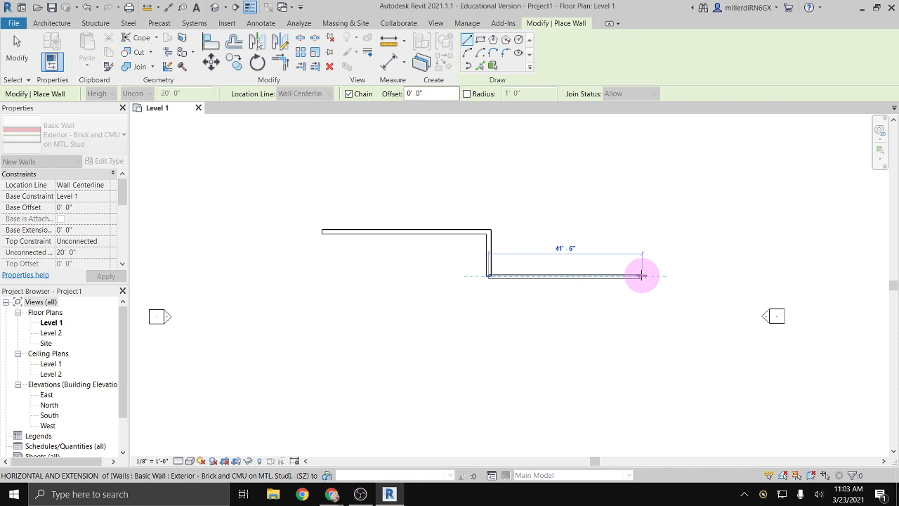
text(30)
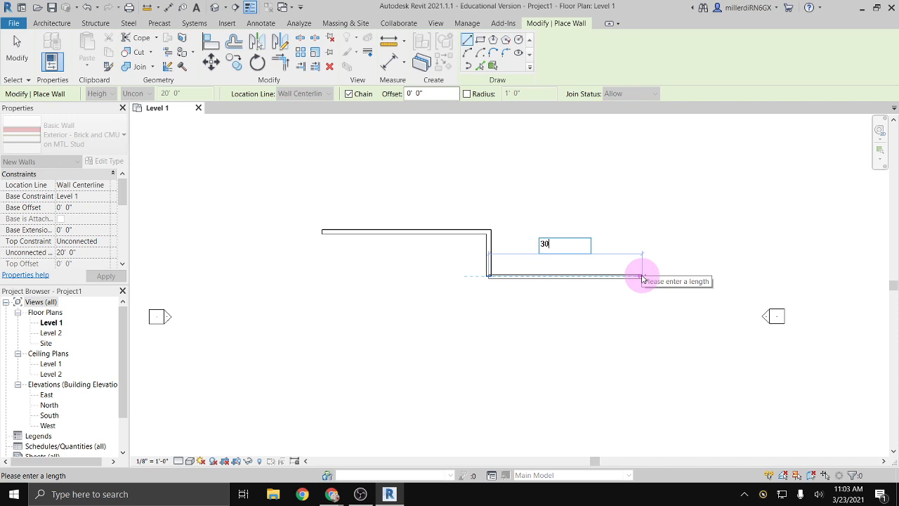
text( 6)
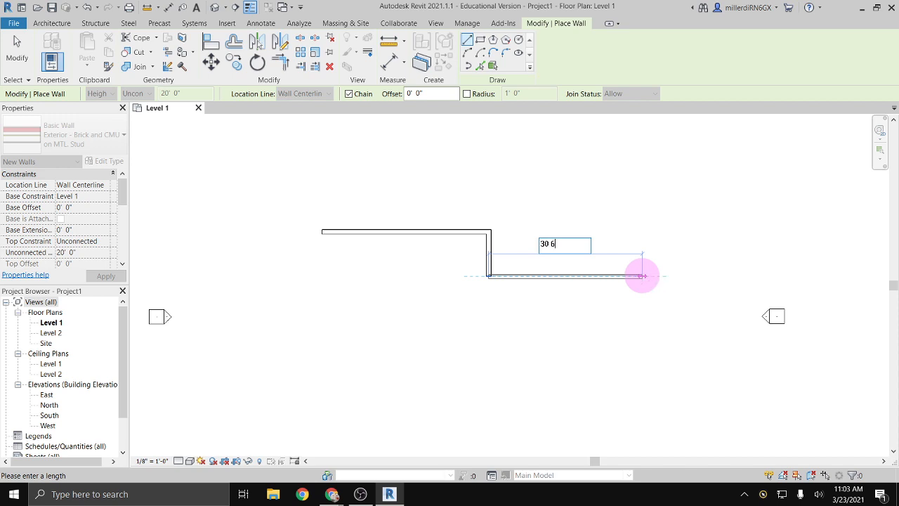
key(Return)
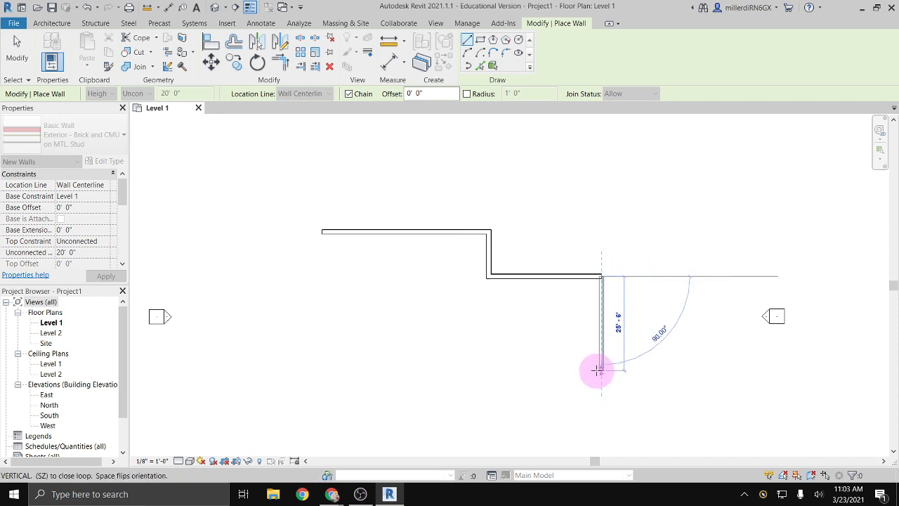
Add a 24' wall straight down and a 30' 6" wall back west, ending in line with the 12' wall
scroll(601, 370, up, 3)
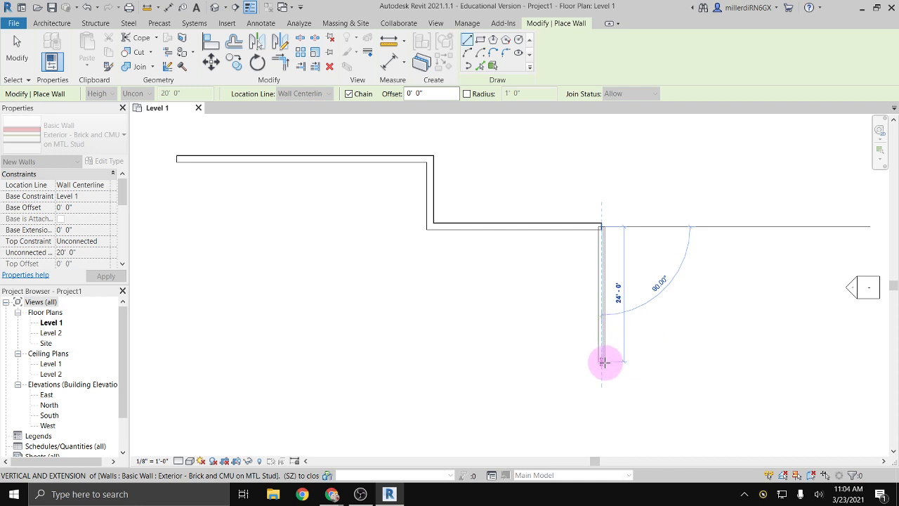
click(602, 361)
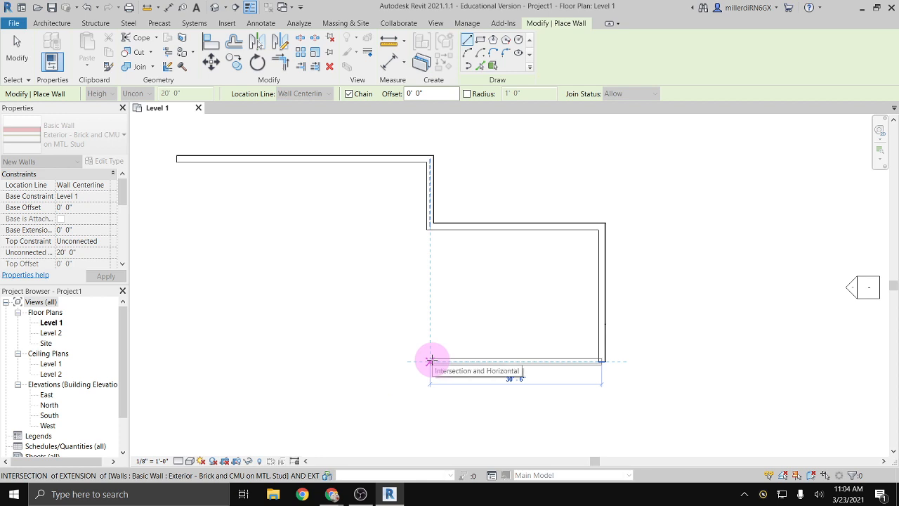
click(430, 361)
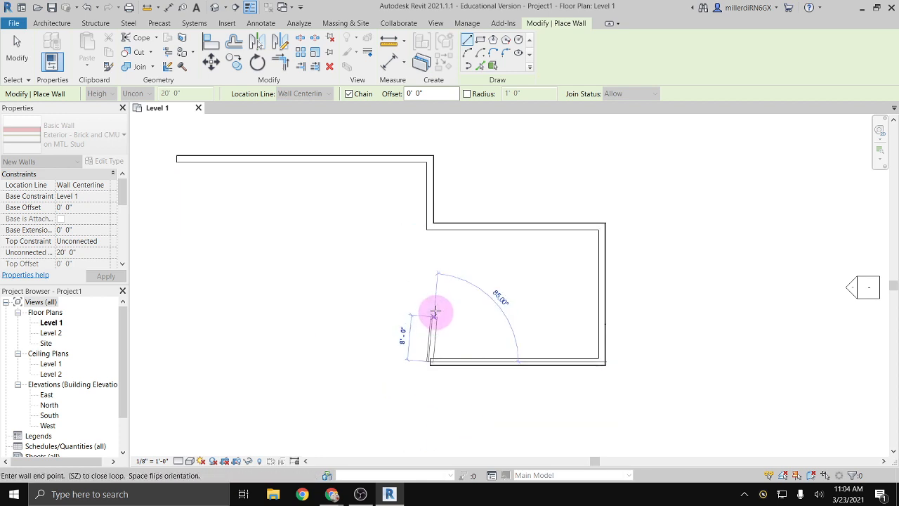
Close the outline with walls about 12' 6" up, 45' west, and straight up to the first wall's starting point
click(430, 292)
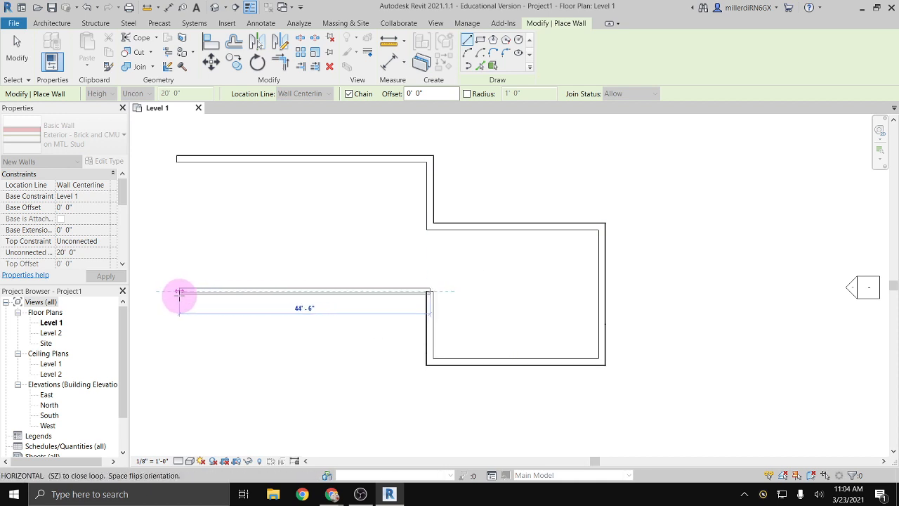
click(176, 292)
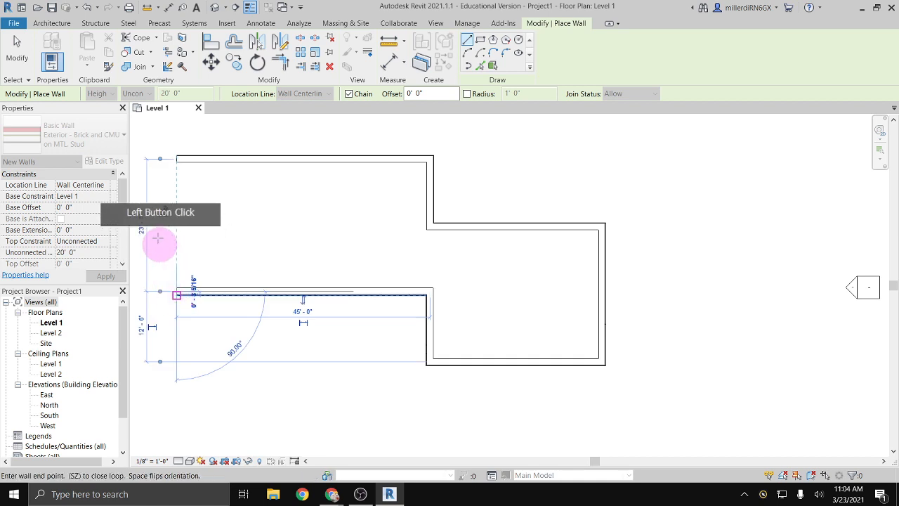
click(176, 159)
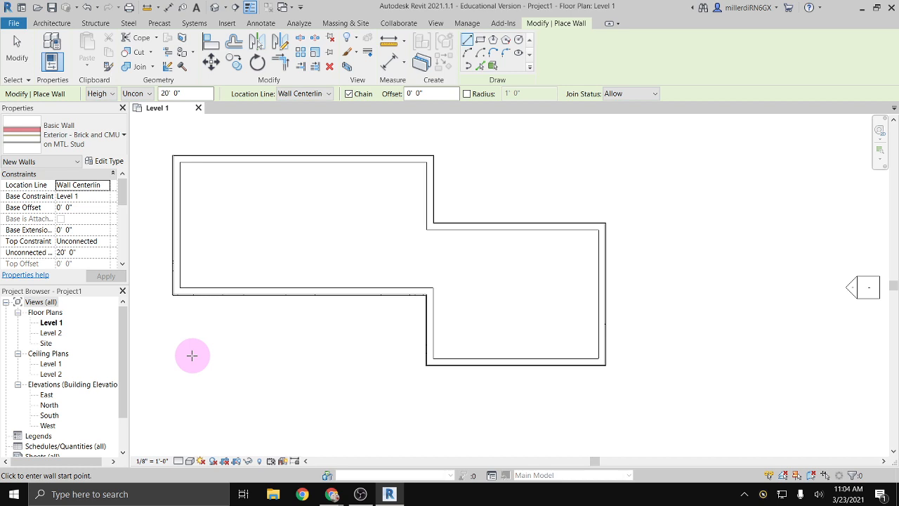
Inspect the lower-west wall corner up close, including its centerline intersection, and return to the overall building outline
scroll(180, 288, up, 6)
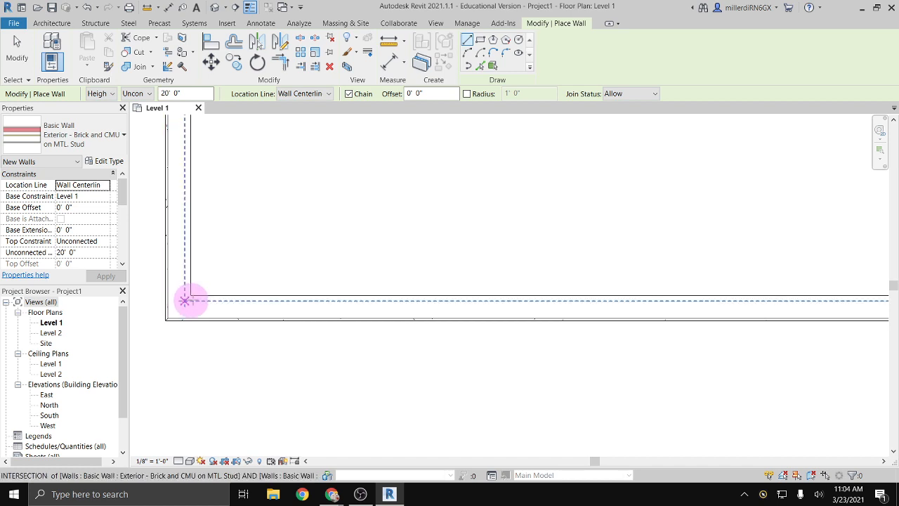
click(179, 306)
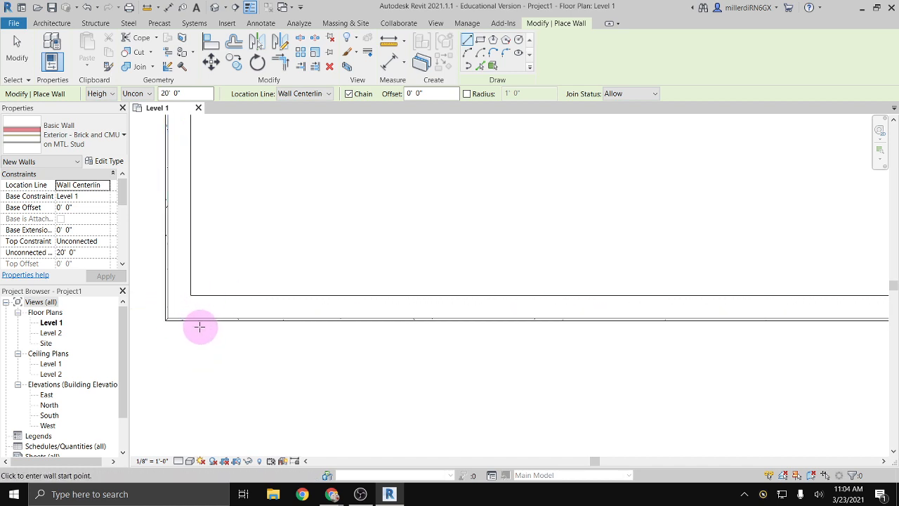
scroll(193, 322, down, 3)
scroll(185, 285, down, 1)
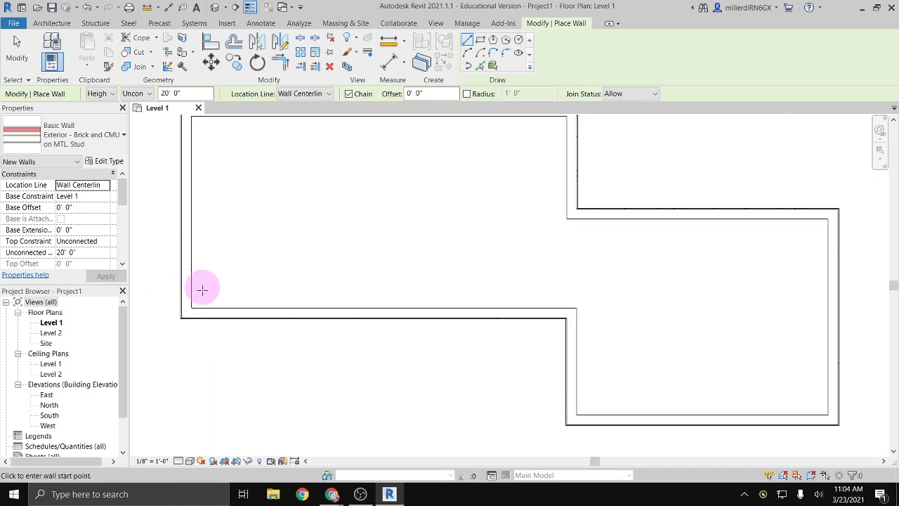
middle_drag(232, 271, 231, 307)
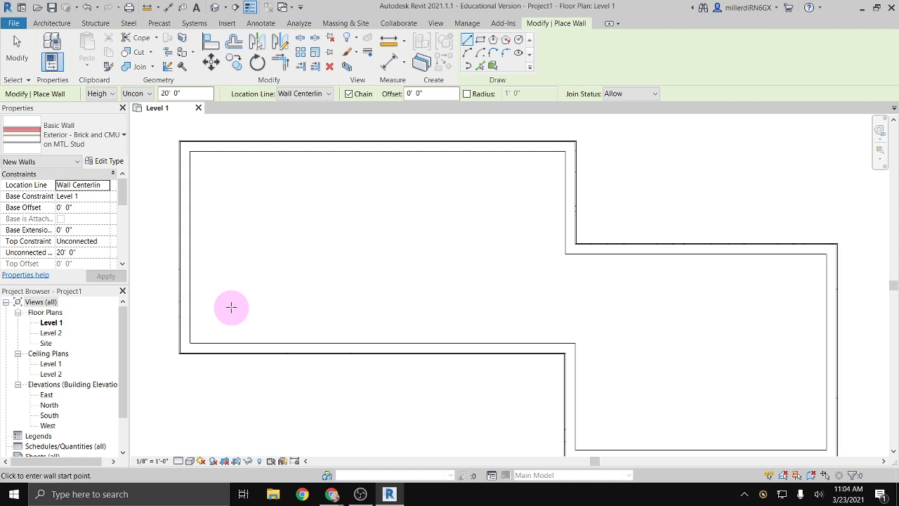
End wall placement, start the Door tool and review the available Single-Flush door sizes
key(Escape)
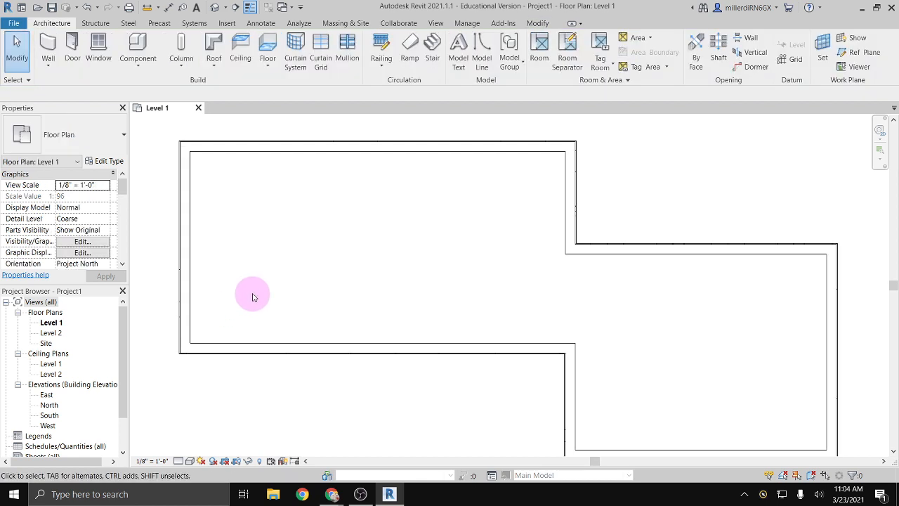
scroll(277, 281, down, 1)
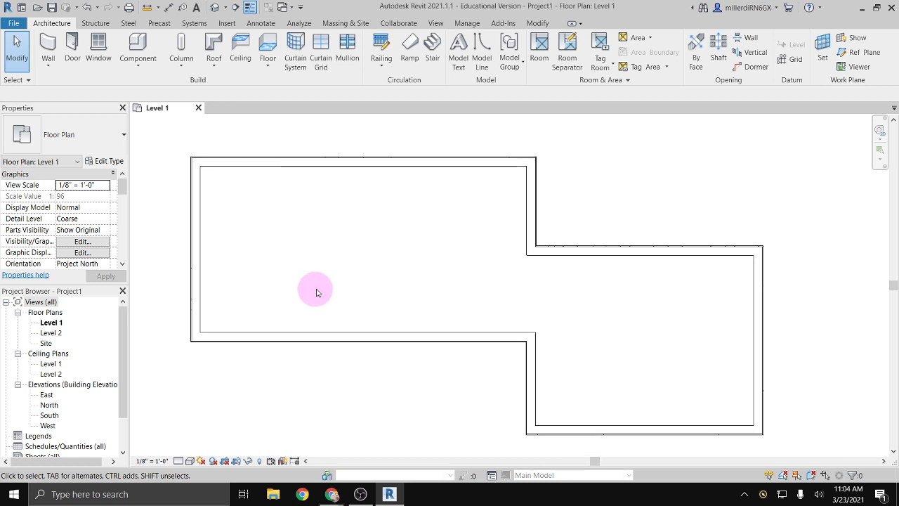
middle_drag(311, 291, 285, 281)
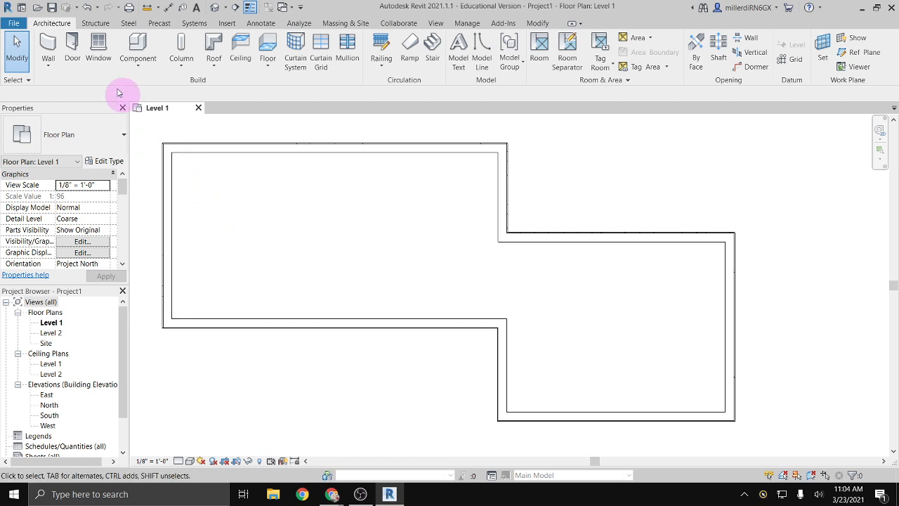
click(71, 45)
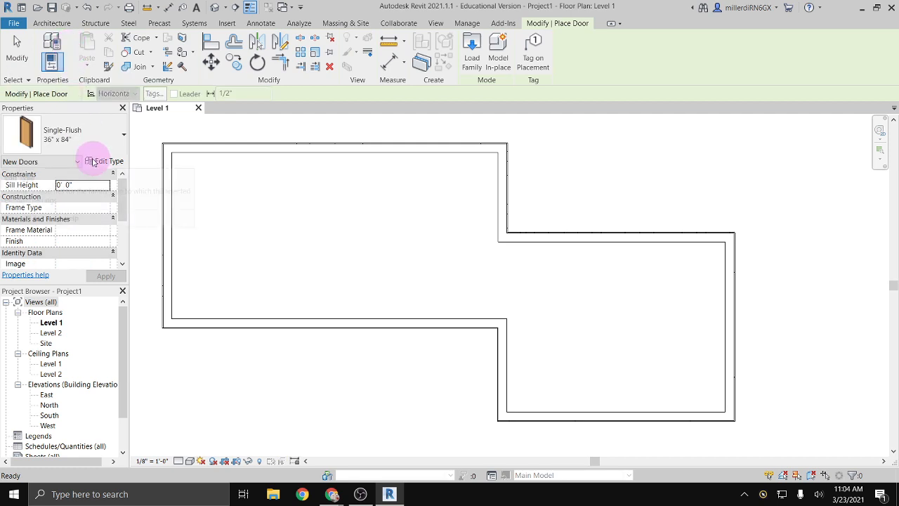
click(76, 135)
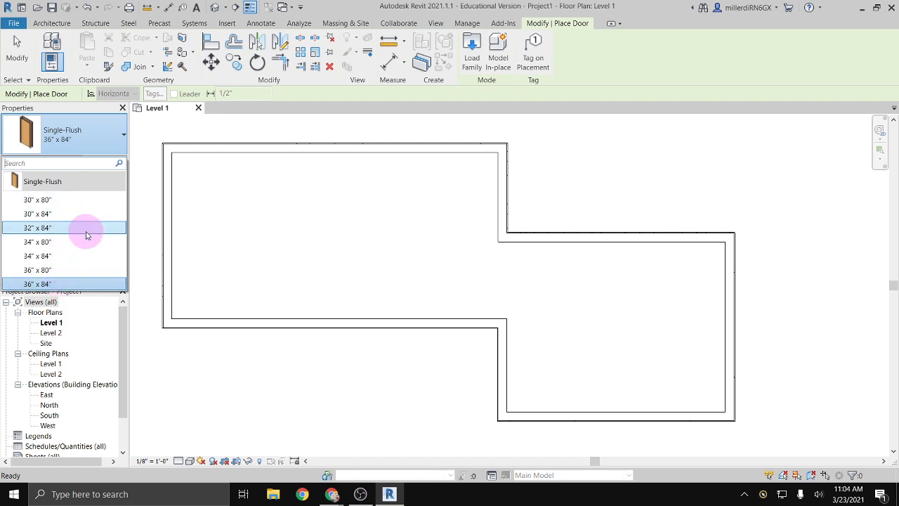
click(140, 154)
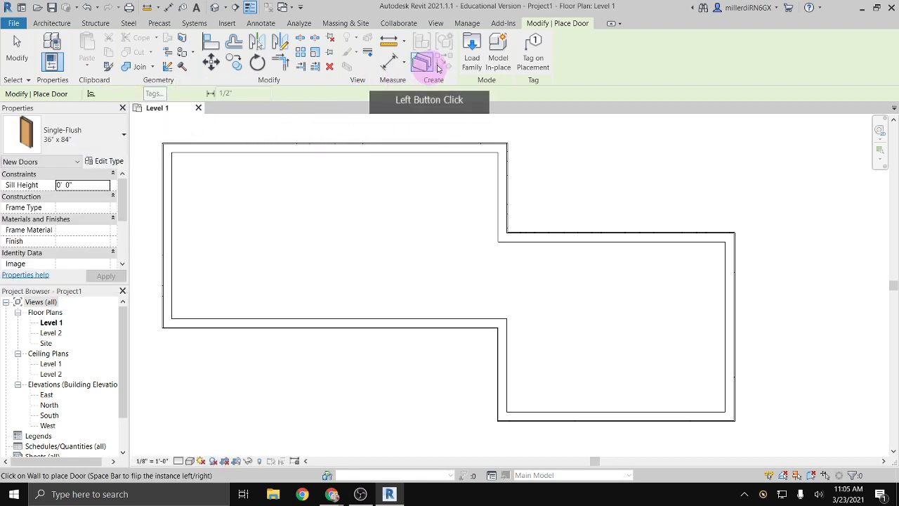
Start loading a door family from the Doors folder of the English-Imperial library
click(476, 56)
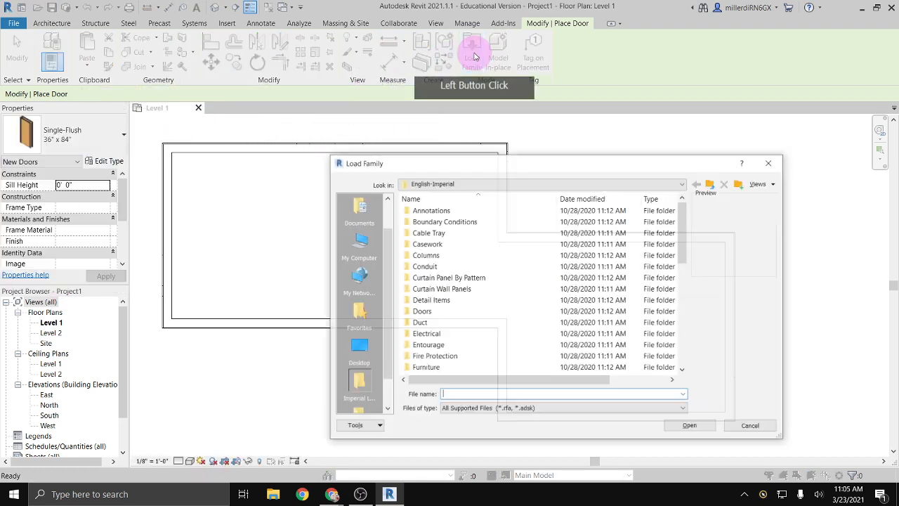
double_click(420, 312)
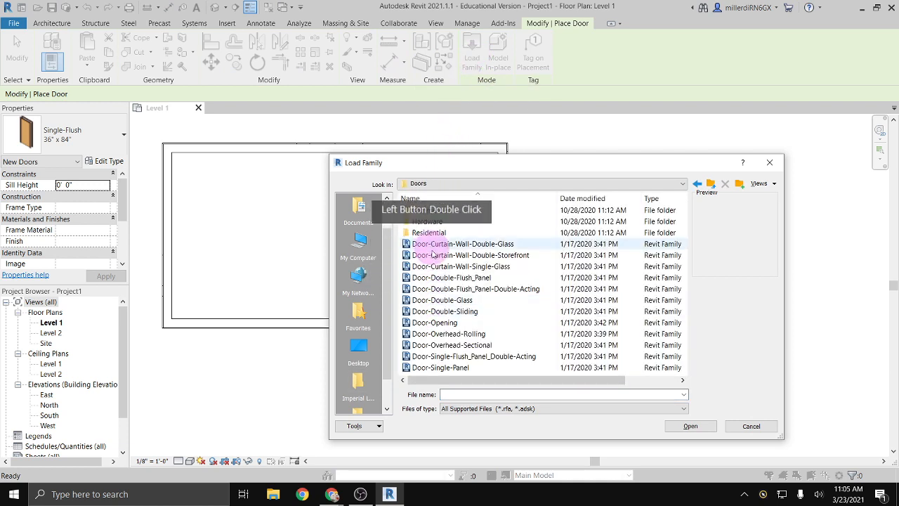
Load the Door-Double-Glass family and place a 68" x 80" door in the larger room's lower wall, about 5'-0" from its left end
click(432, 301)
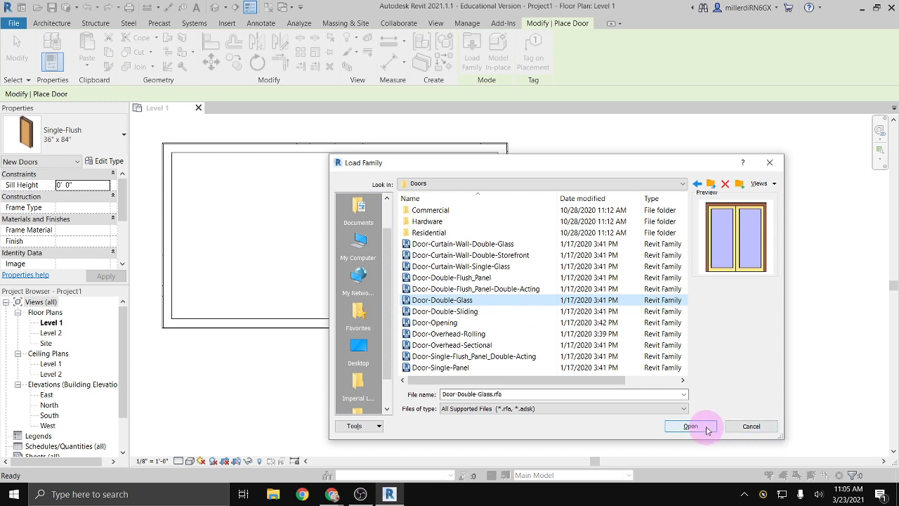
click(706, 427)
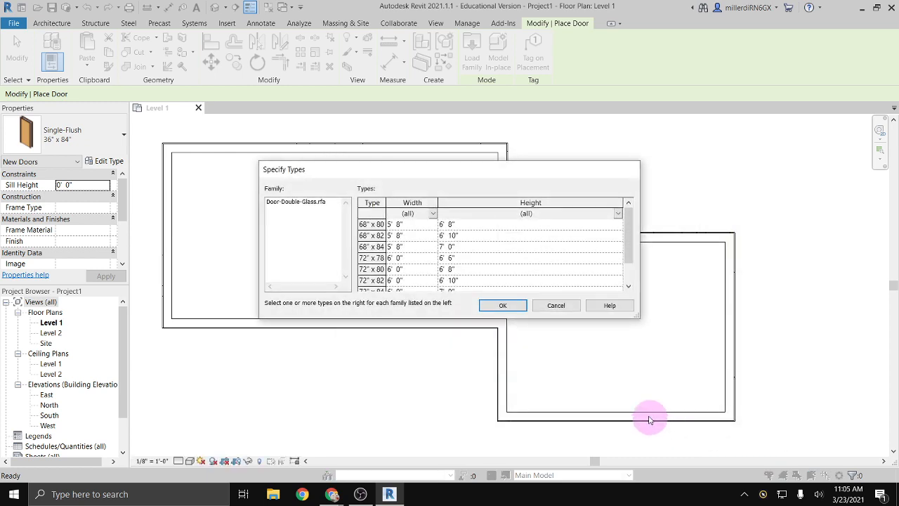
click(503, 305)
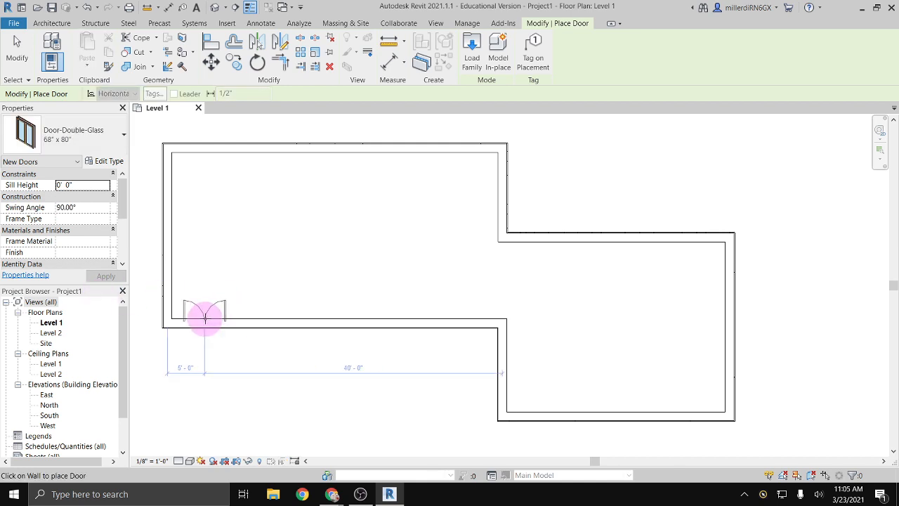
click(204, 317)
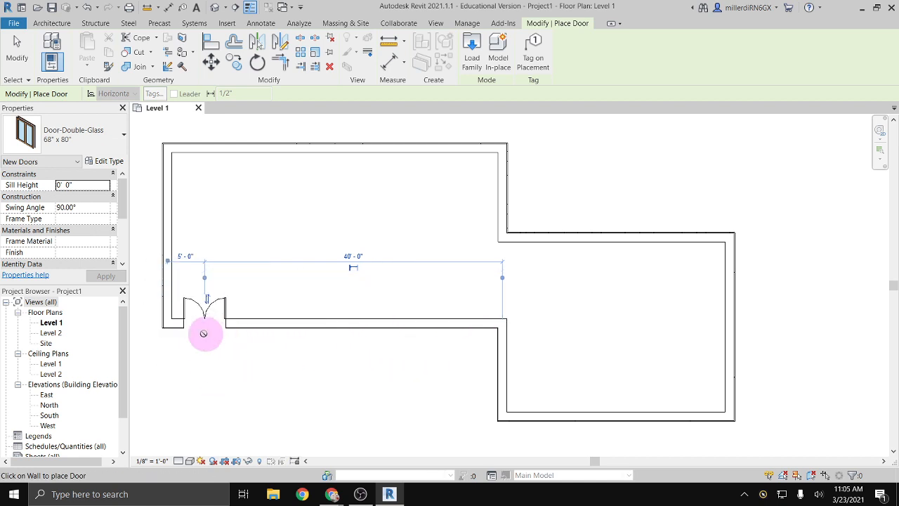
scroll(204, 334, up, 3)
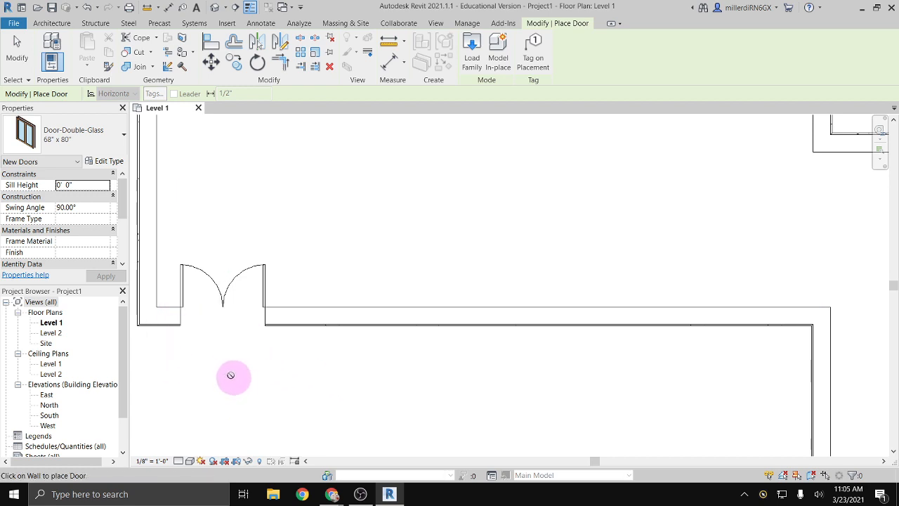
click(150, 307)
key(Escape)
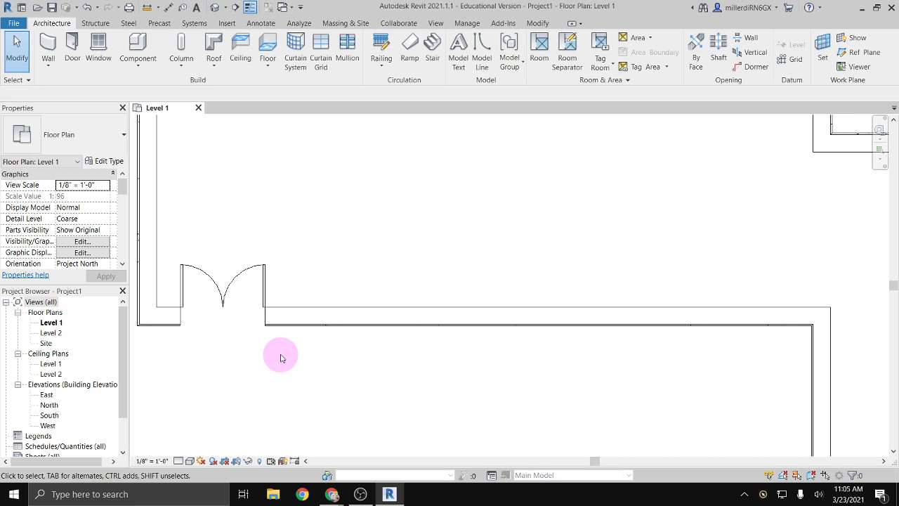
Set the double door's distance to the right end of its wall to 30'-0", and nudge the door slightly left
click(223, 304)
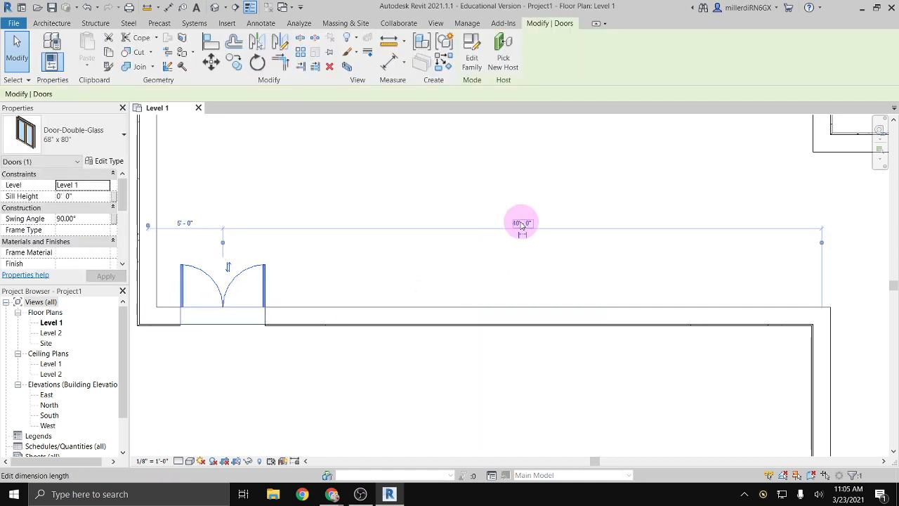
click(521, 228)
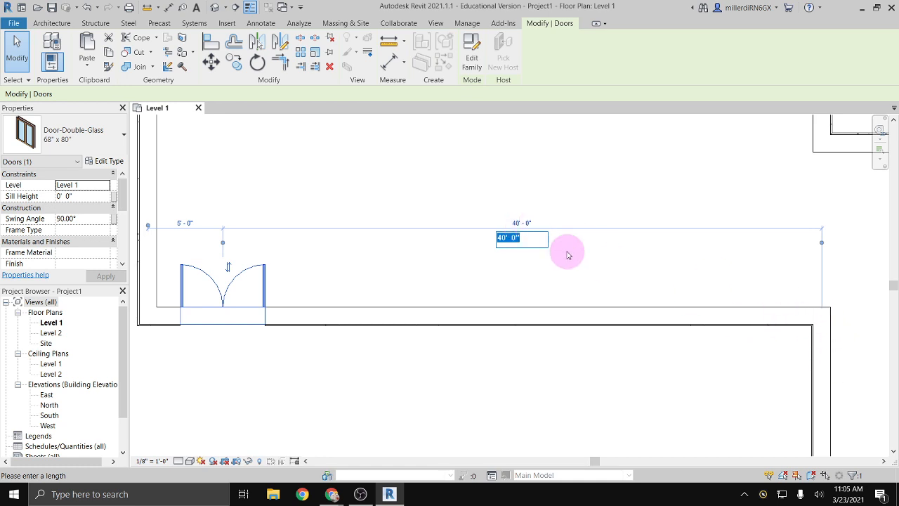
text(30)
key(Return)
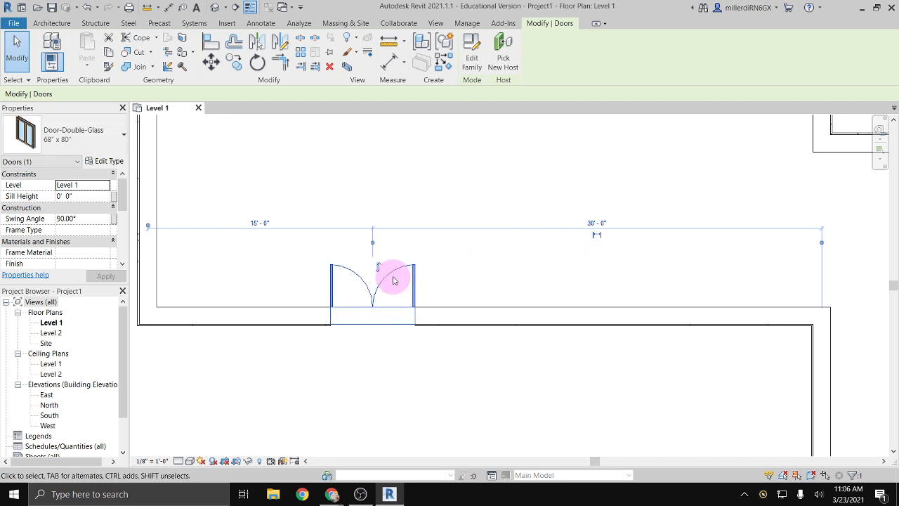
key(Left)
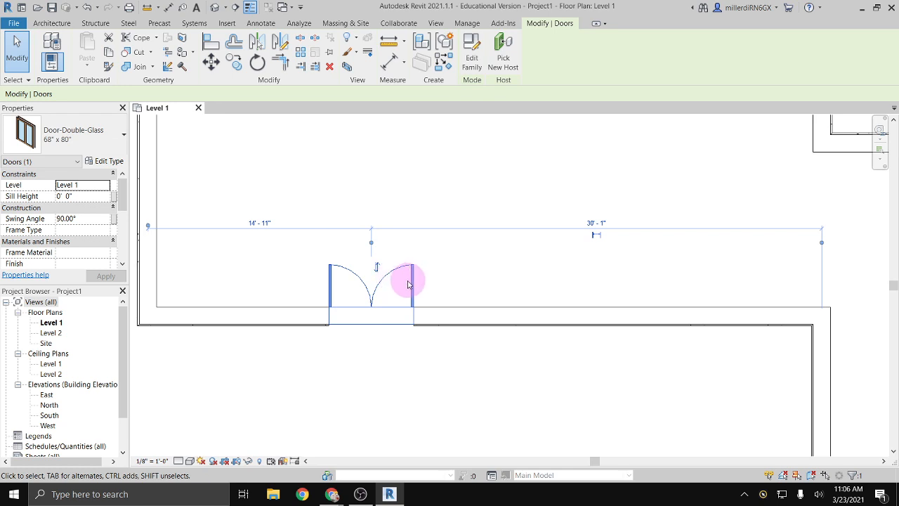
Move the double door to the middle of the wall, 22'-6" from each end, and flip it to swing outward
drag(413, 282, 527, 288)
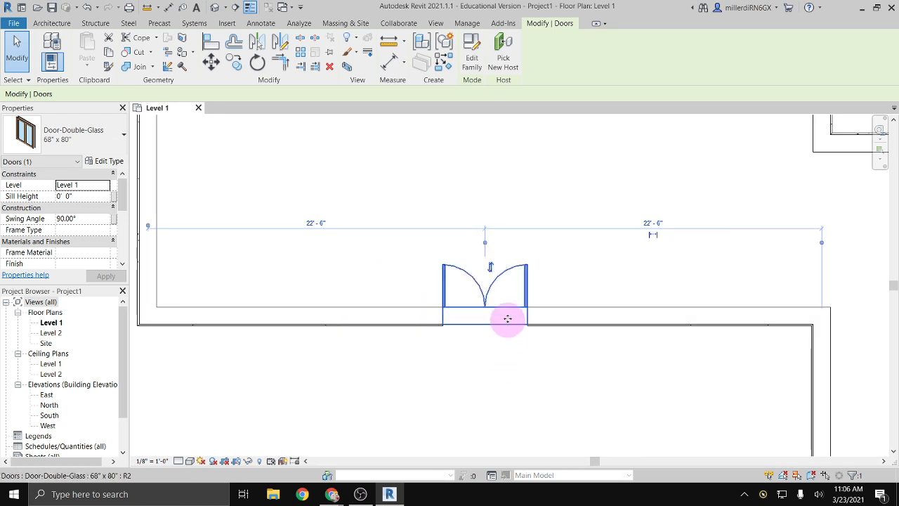
click(491, 267)
click(403, 424)
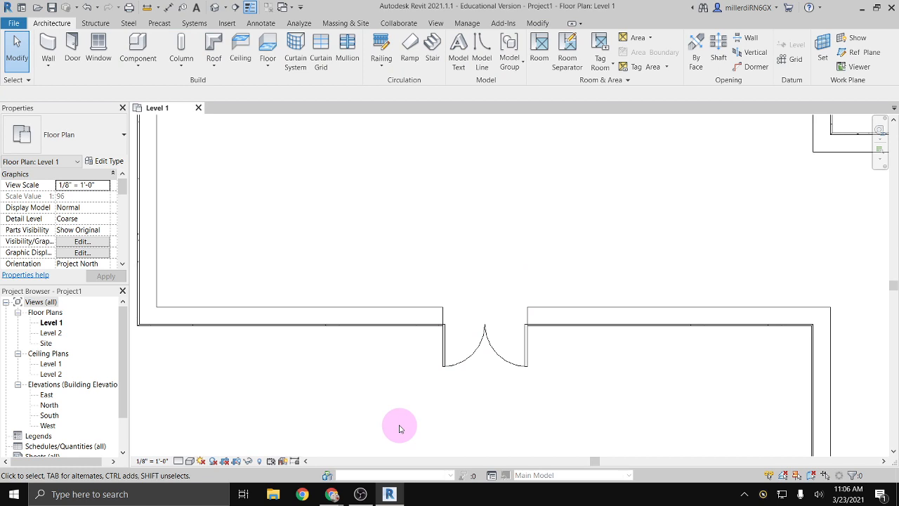
Check the type properties of the 48" x 60" Window-Casement-Double and place it left of the double door, about 5'-6" from the corner
scroll(444, 375, down, 2)
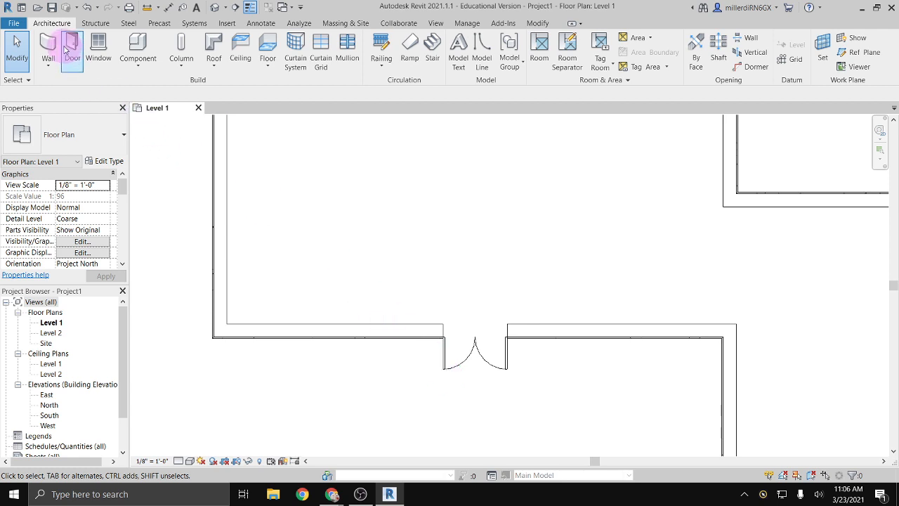
click(100, 47)
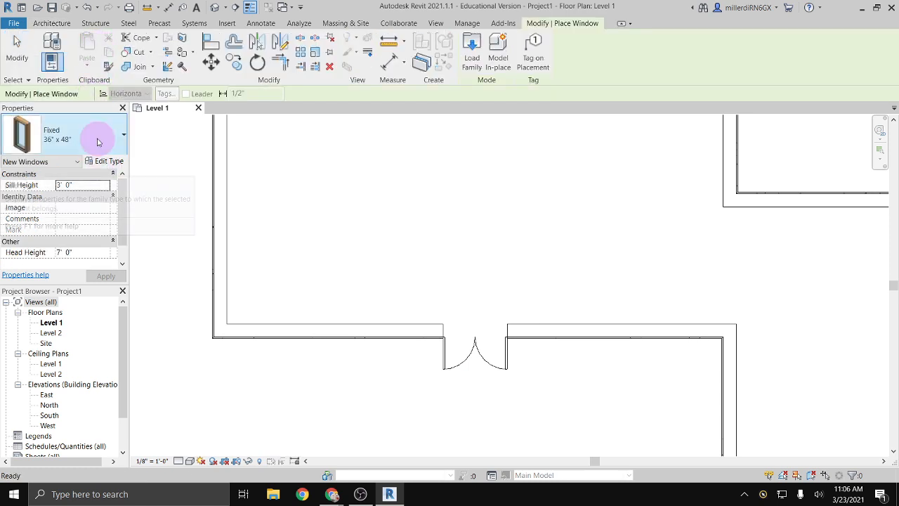
click(98, 142)
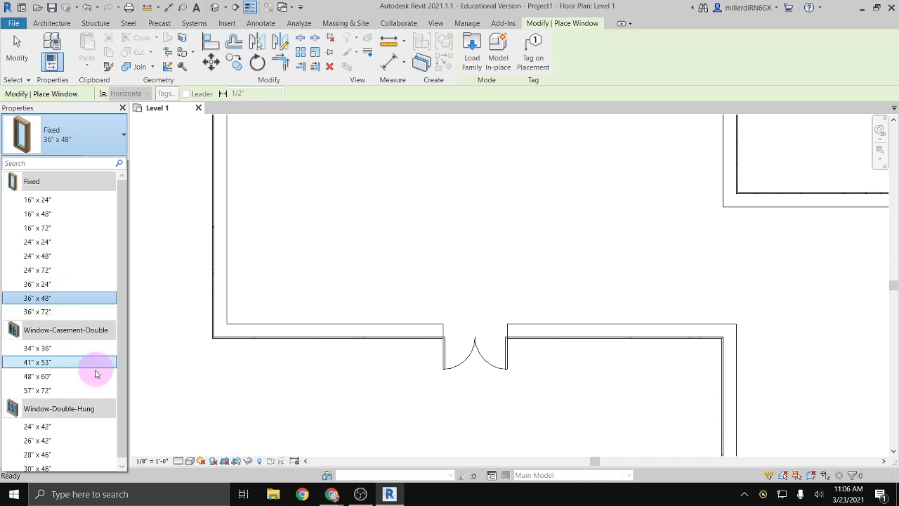
click(63, 375)
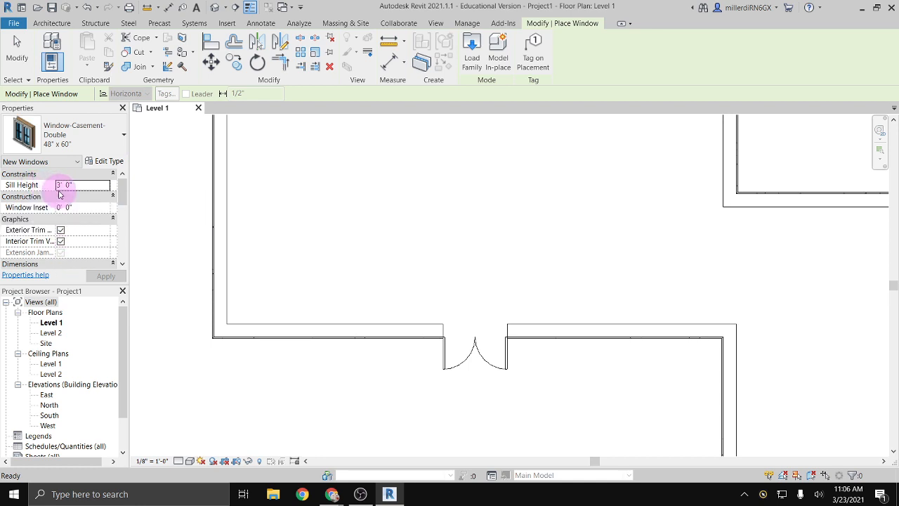
scroll(60, 191, down, 2)
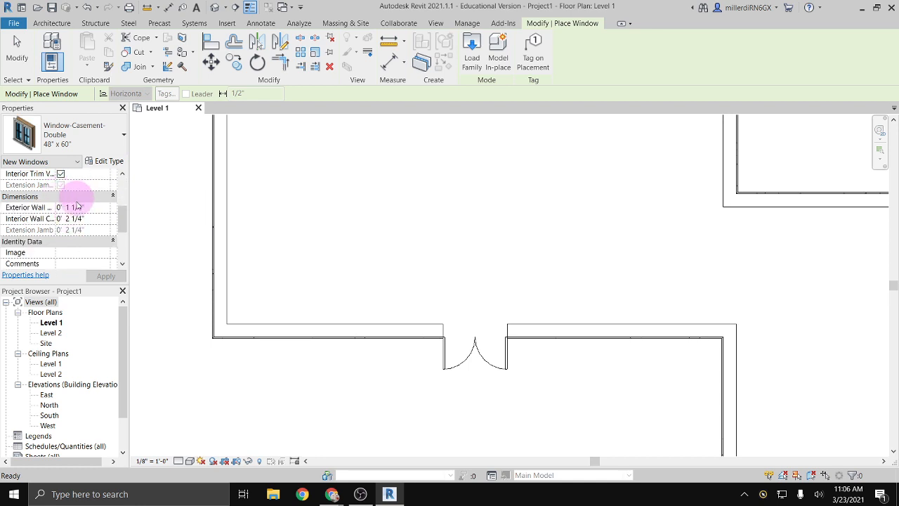
click(101, 163)
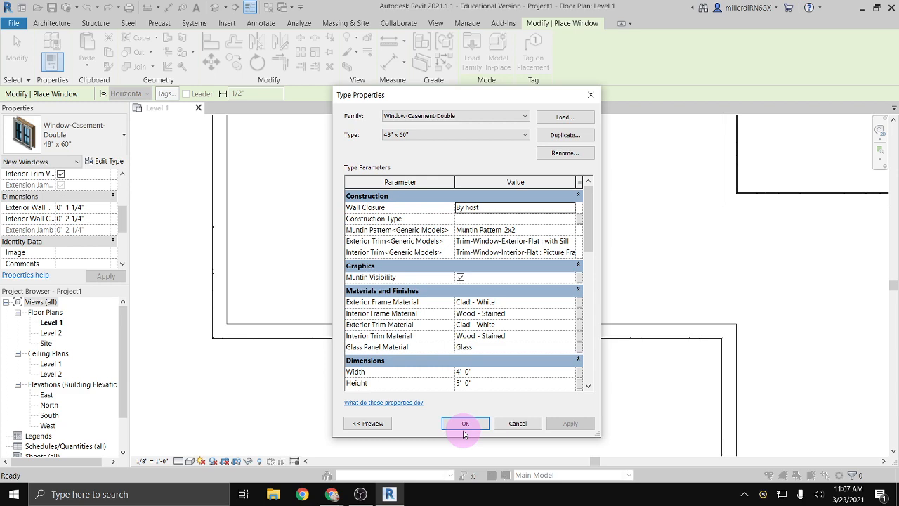
click(467, 424)
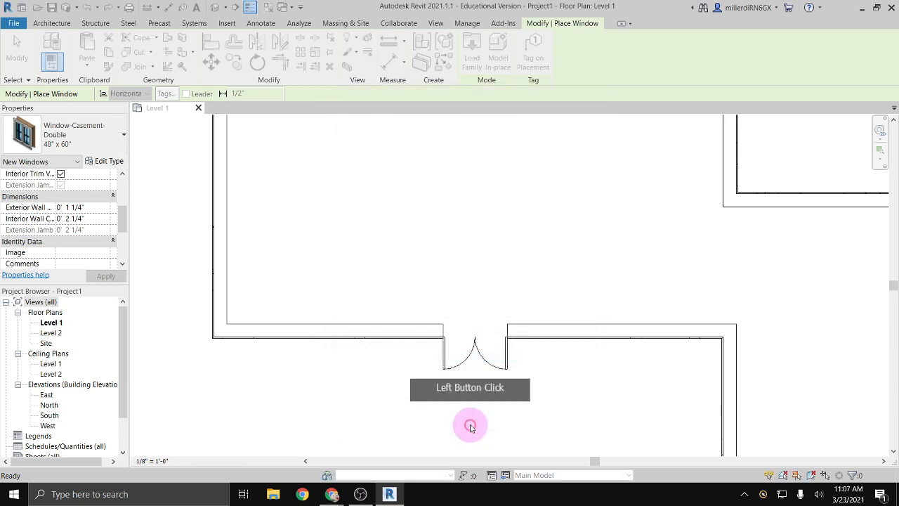
click(283, 330)
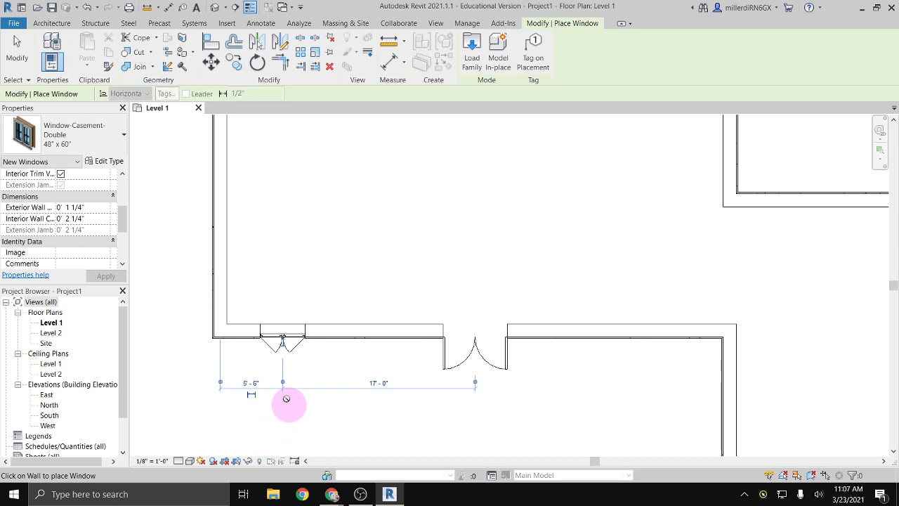
scroll(280, 382, up, 2)
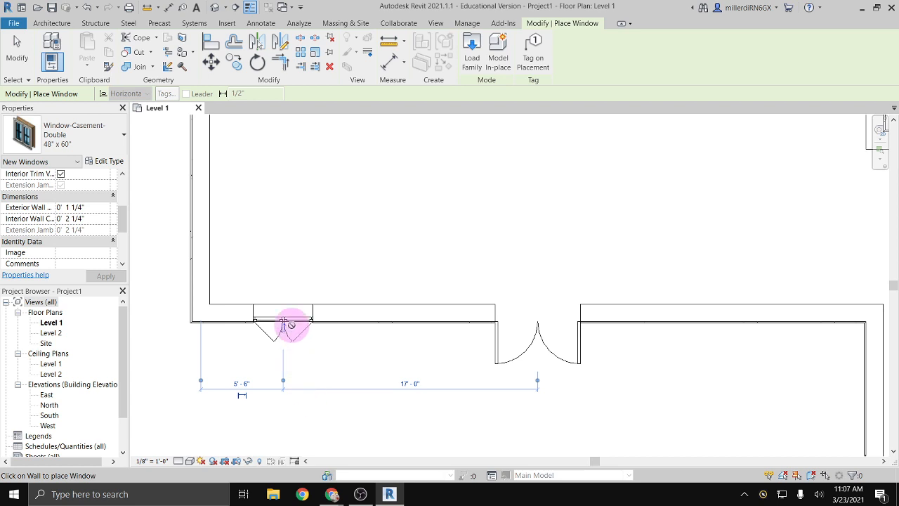
key(Escape)
key(Escape)
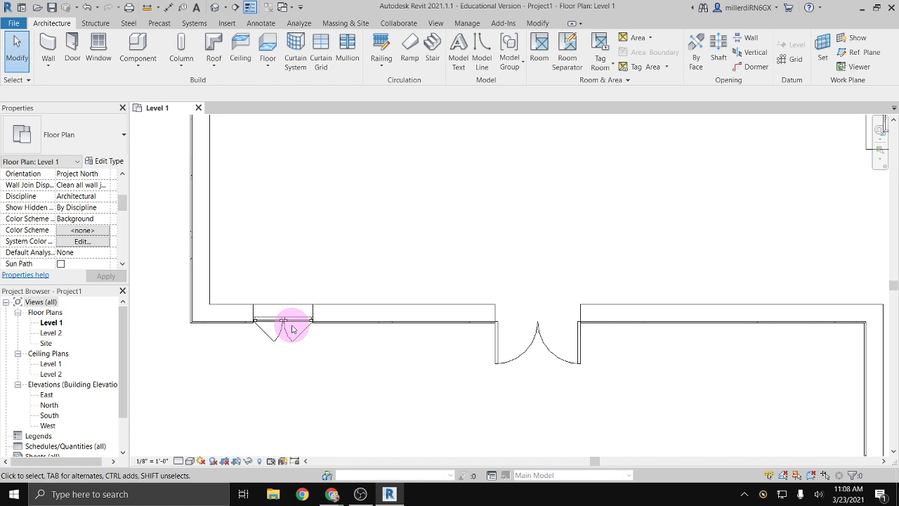
Place a 60" x 30" Desk component near the upper-left corner of the larger room, about 37'-0" from its right wall
scroll(293, 328, down, 4)
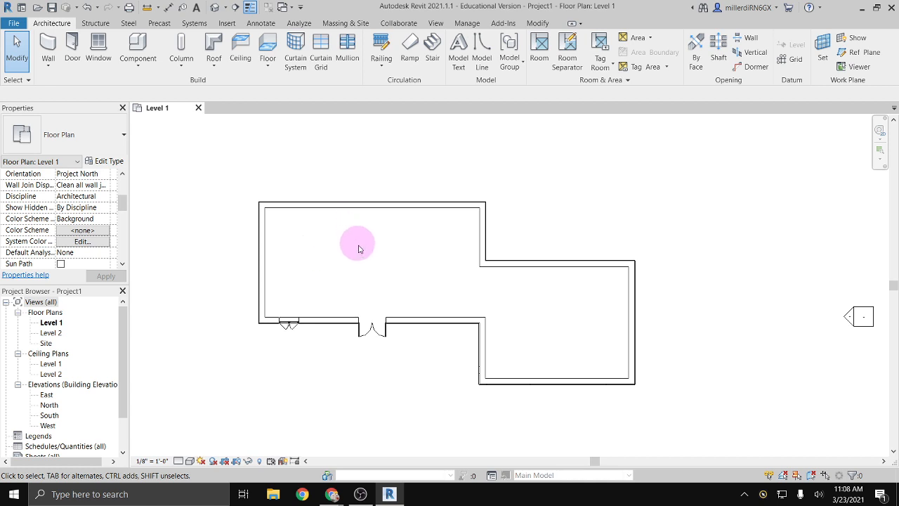
scroll(359, 247, up, 2)
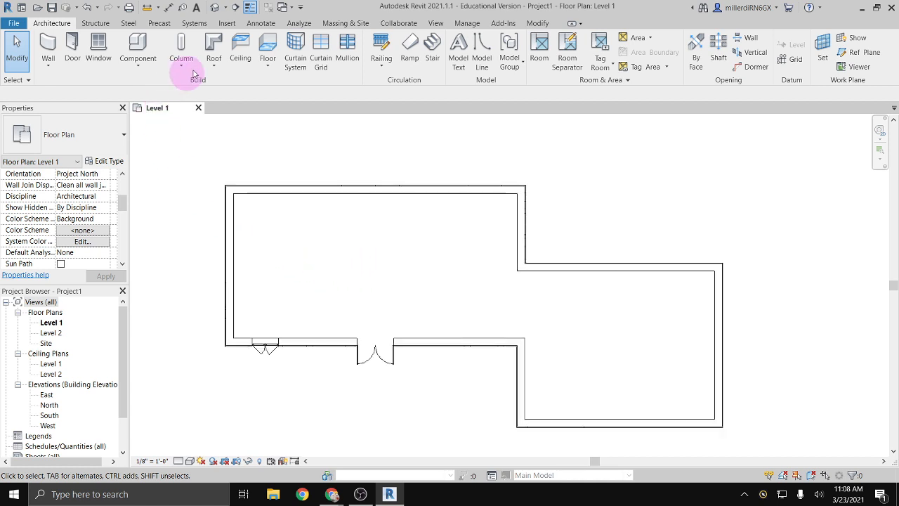
click(139, 47)
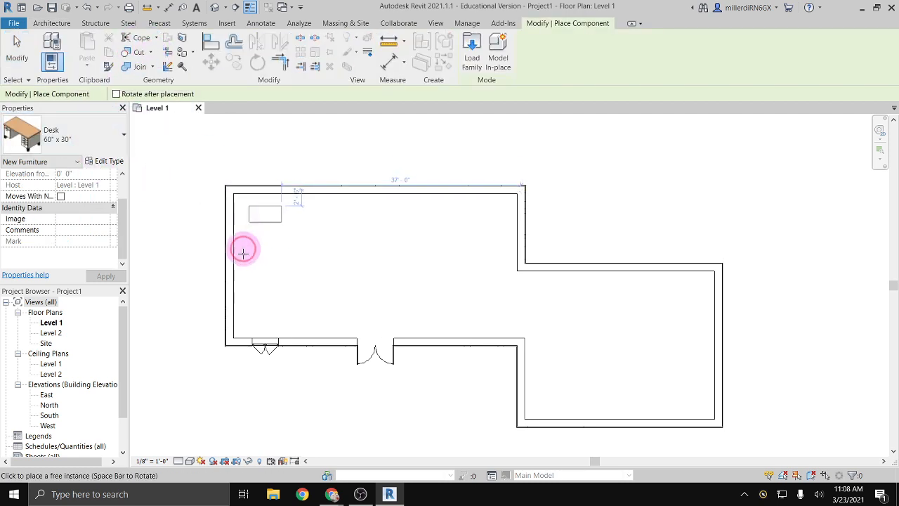
click(239, 274)
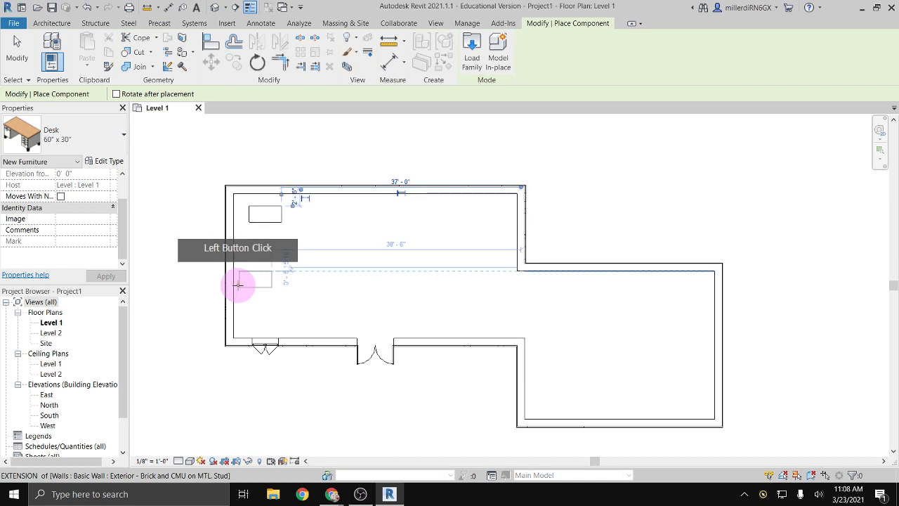
Look through the component types already loaded in the project, from desks to trees and trim
click(105, 133)
scroll(74, 245, down, 5)
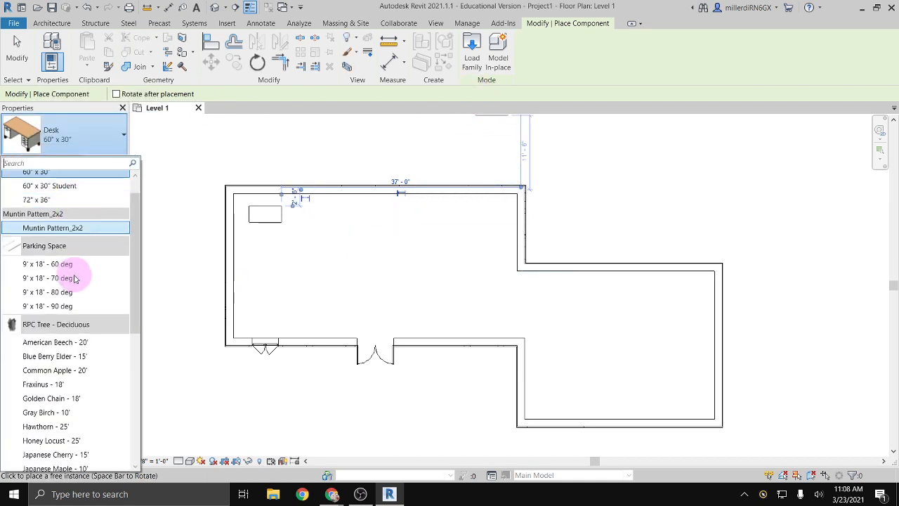
scroll(69, 186, down, 3)
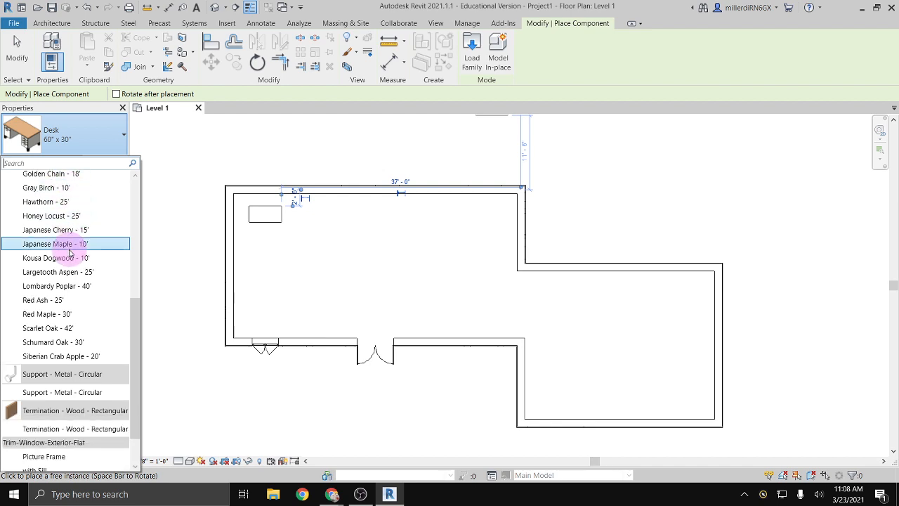
Open the English-Imperial library for loading a family and browse its category folders
click(472, 62)
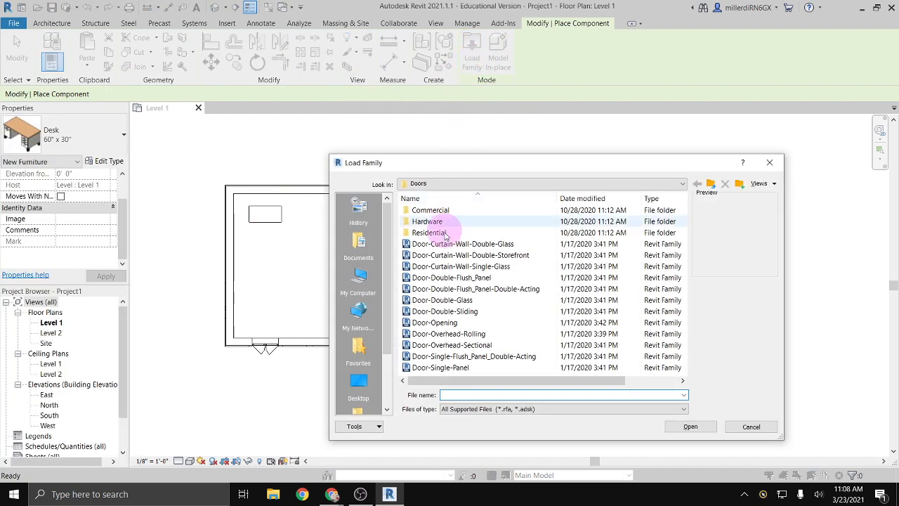
click(677, 185)
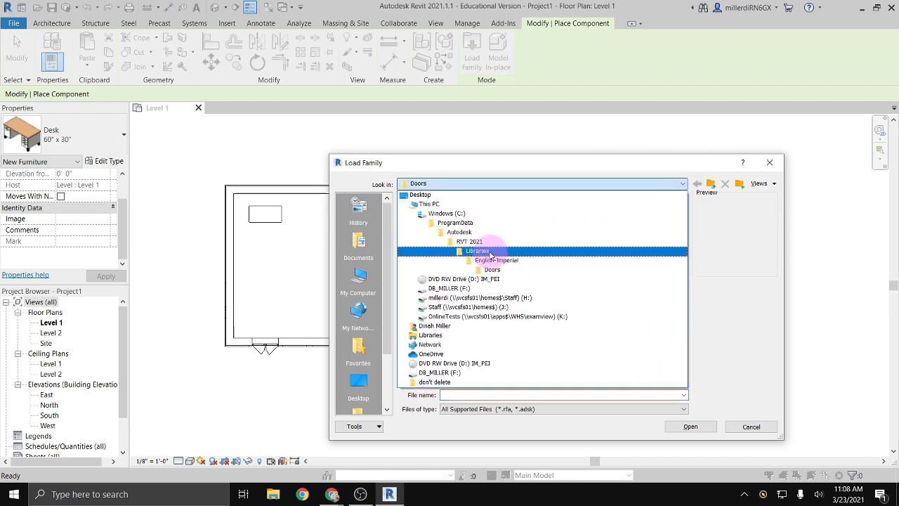
click(495, 261)
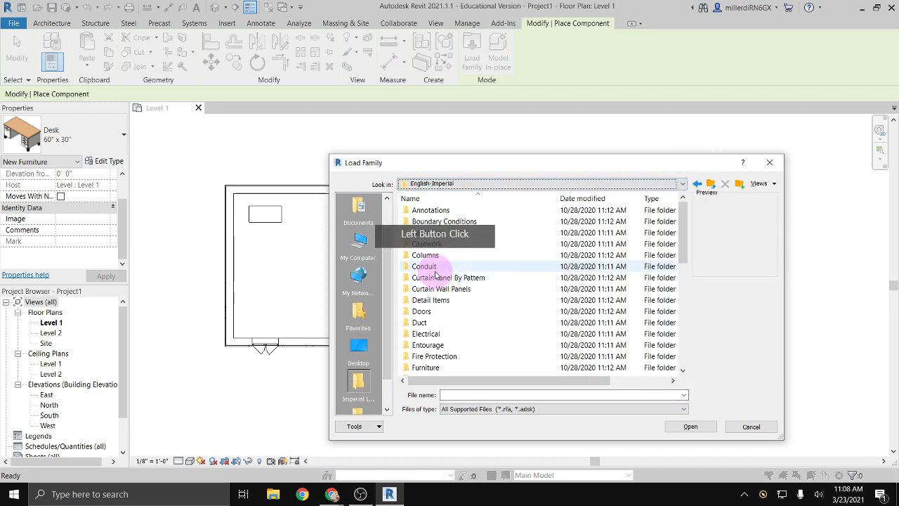
scroll(439, 241, down, 6)
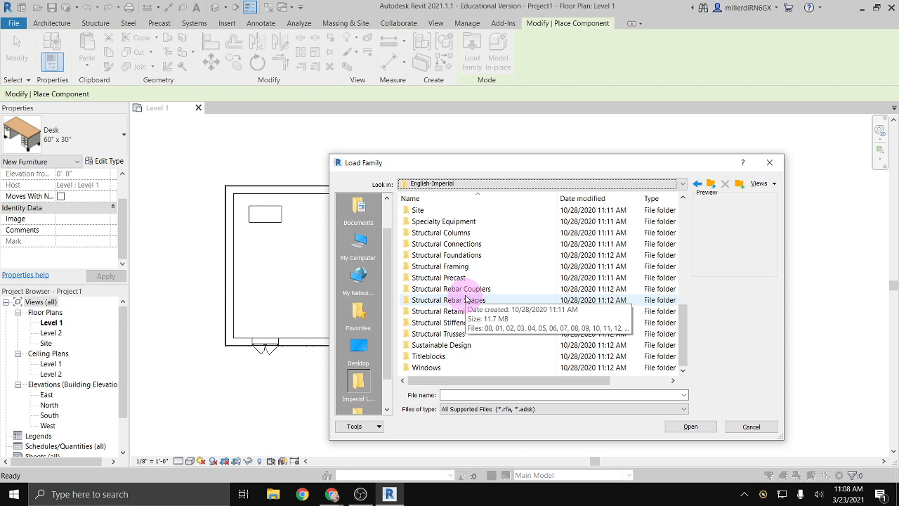
scroll(476, 275, up, 8)
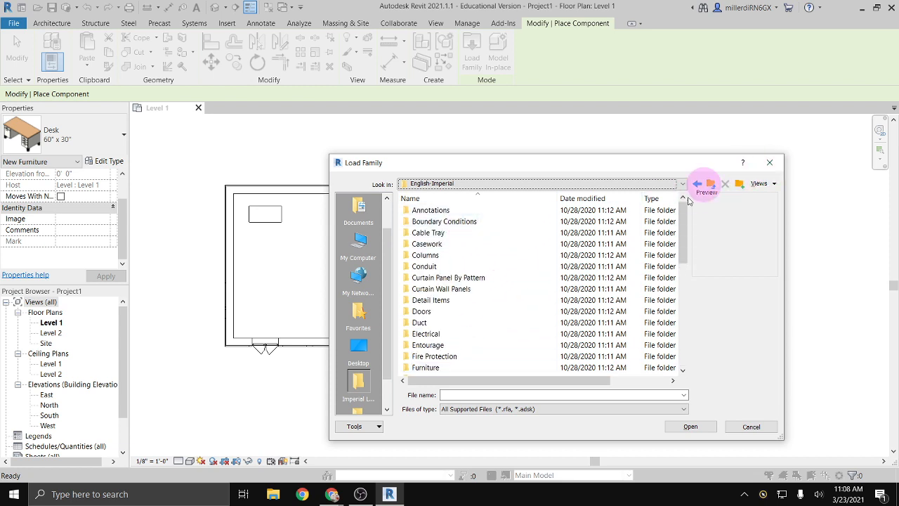
Check the families in the Entourage folder, return to English-Imperial and look over its other folders
double_click(434, 346)
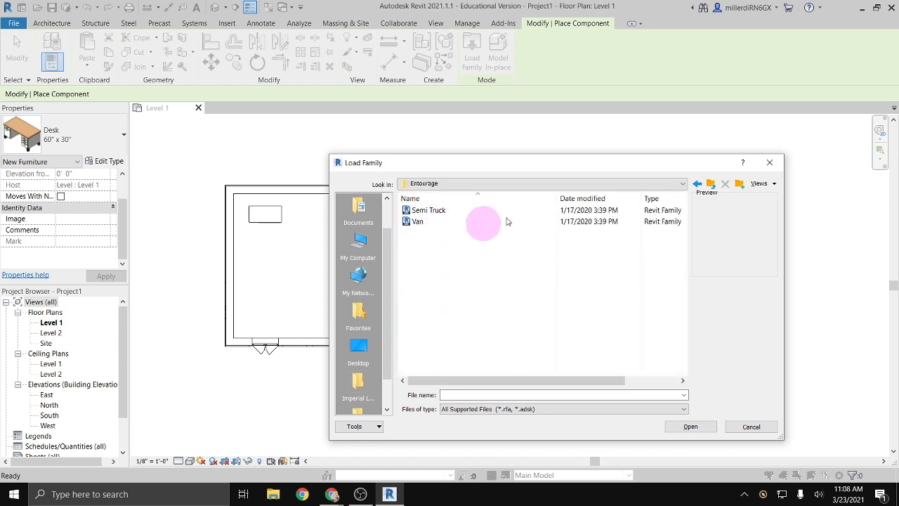
click(697, 186)
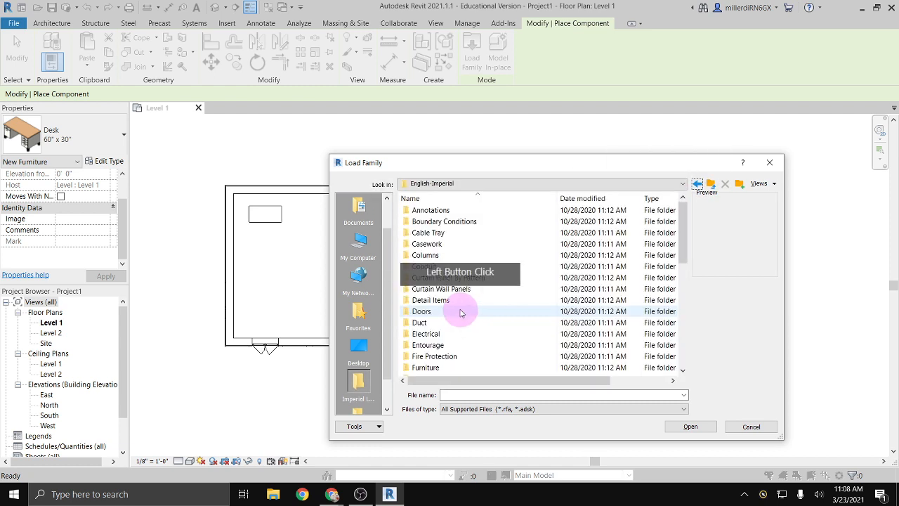
scroll(460, 309, down, 3)
scroll(460, 309, down, 6)
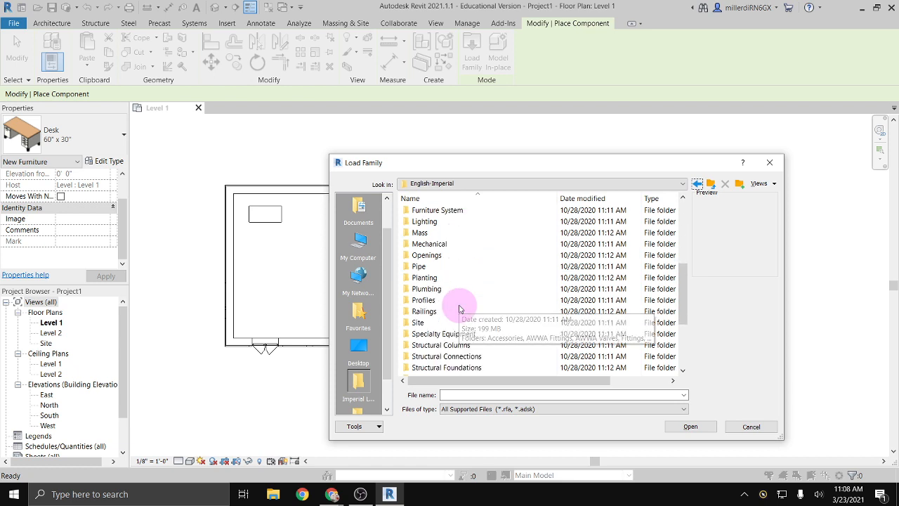
scroll(458, 339, up, 4)
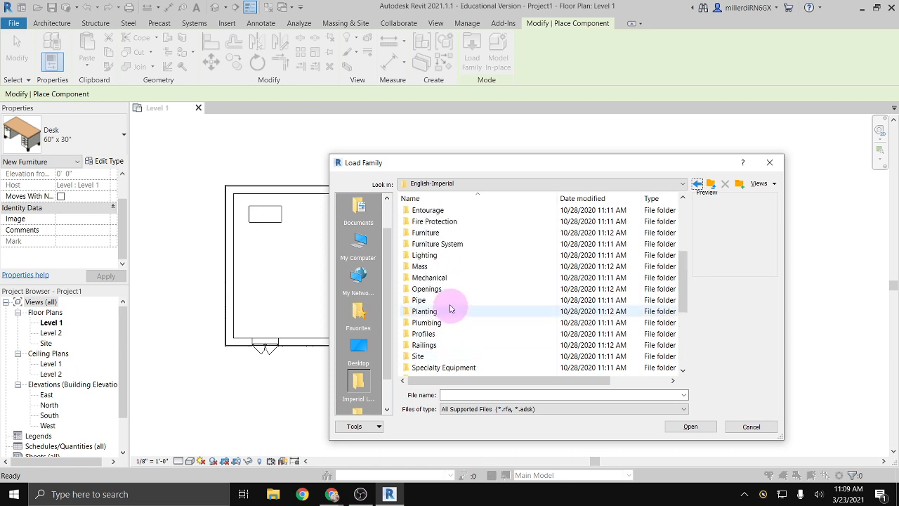
Preview the Semi Truck and Van families in the Entourage folder and load the Van
click(427, 211)
double_click(427, 211)
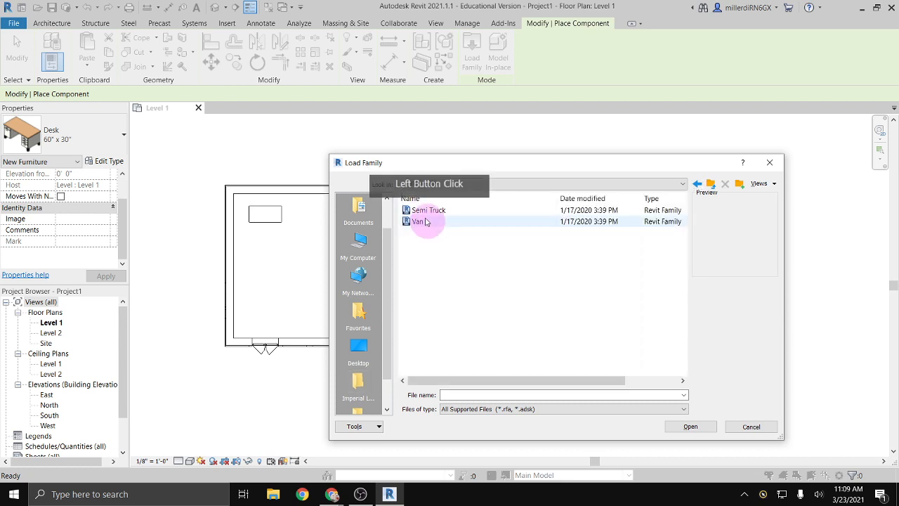
click(424, 211)
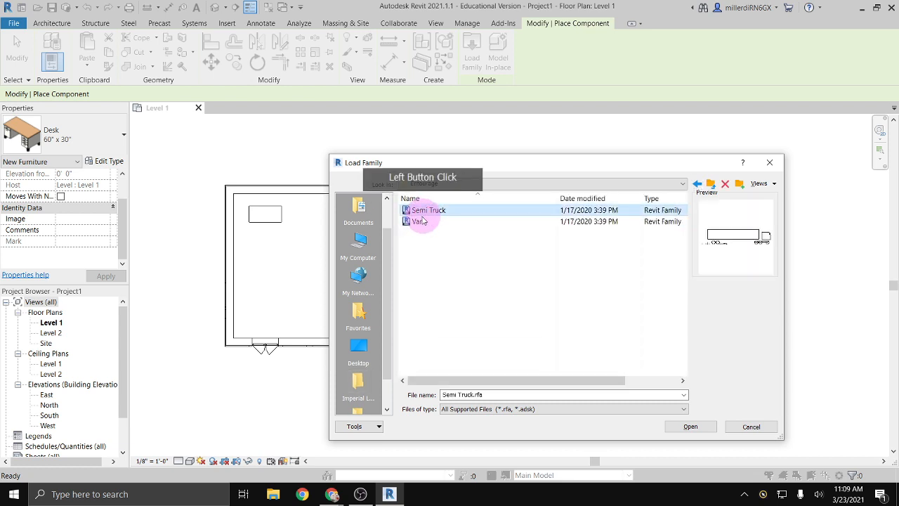
click(434, 224)
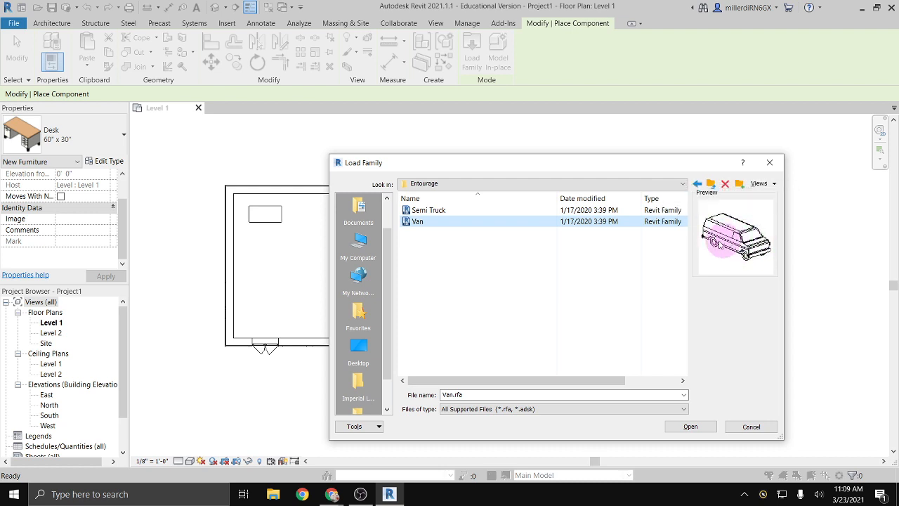
click(691, 426)
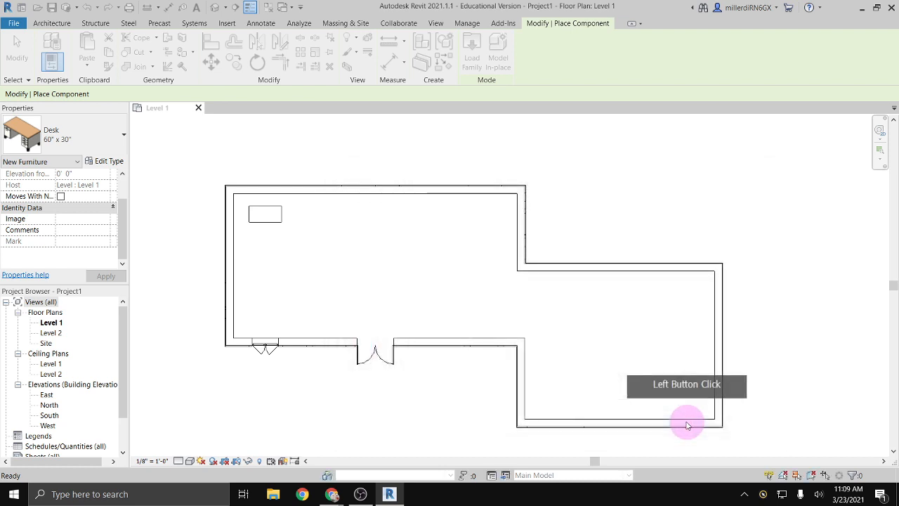
Place one Delivery Van outside the front wall, right of the double door, about 8'-6" from the projecting room's wall
middle_drag(478, 401, 487, 315)
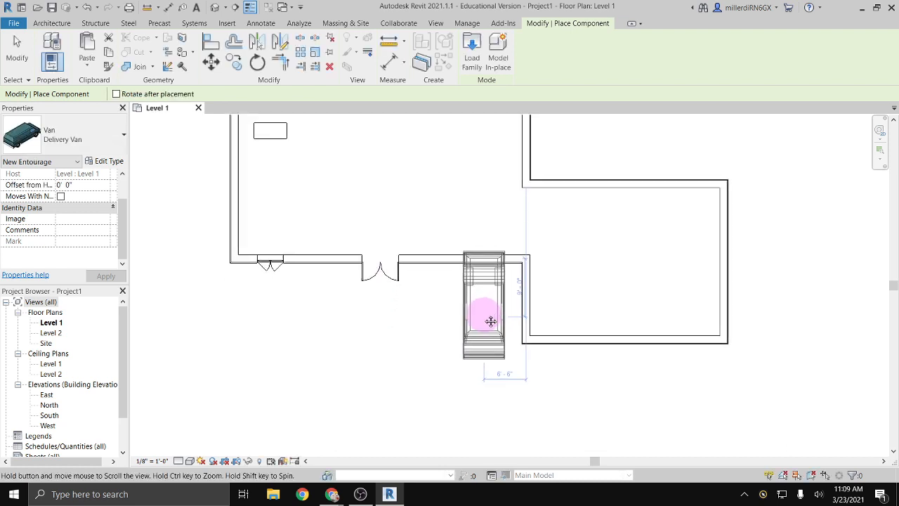
click(468, 349)
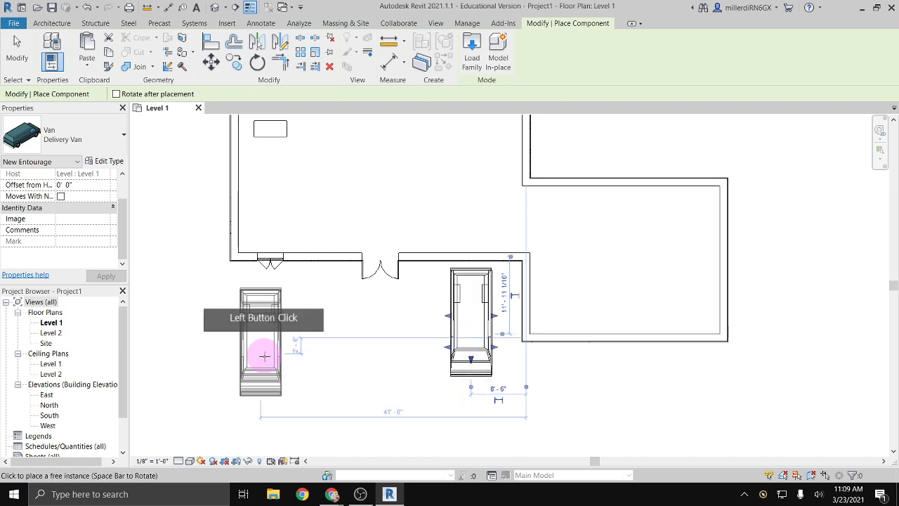
key(space)
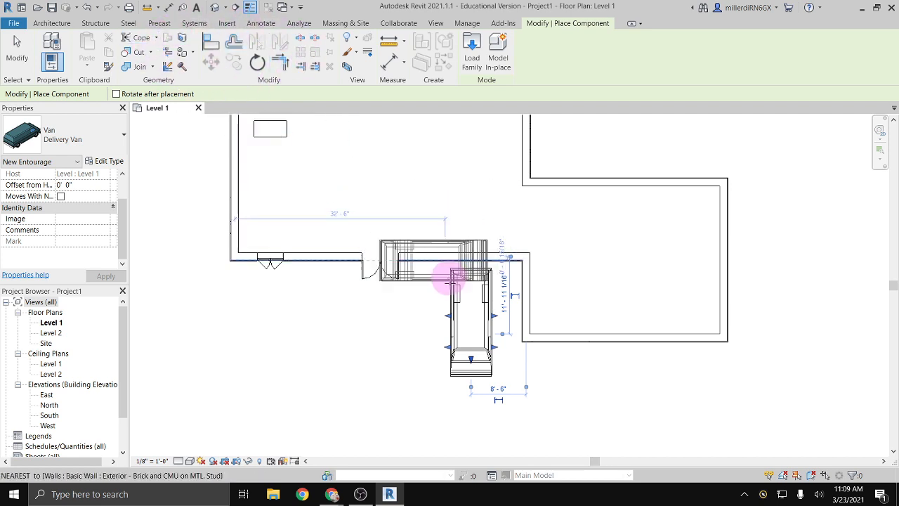
key(Escape)
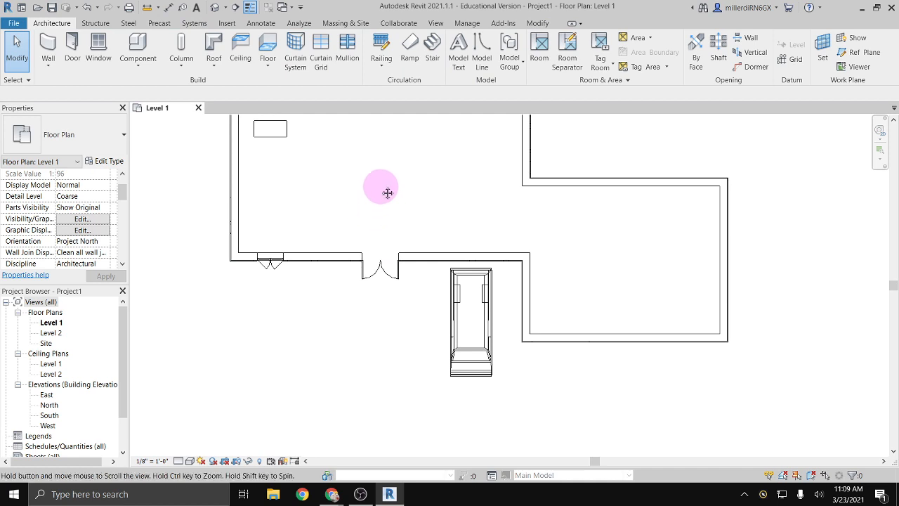
Open the default 3D view and examine the building's brick front wall, window, door, van and rear wall
middle_drag(382, 189, 376, 227)
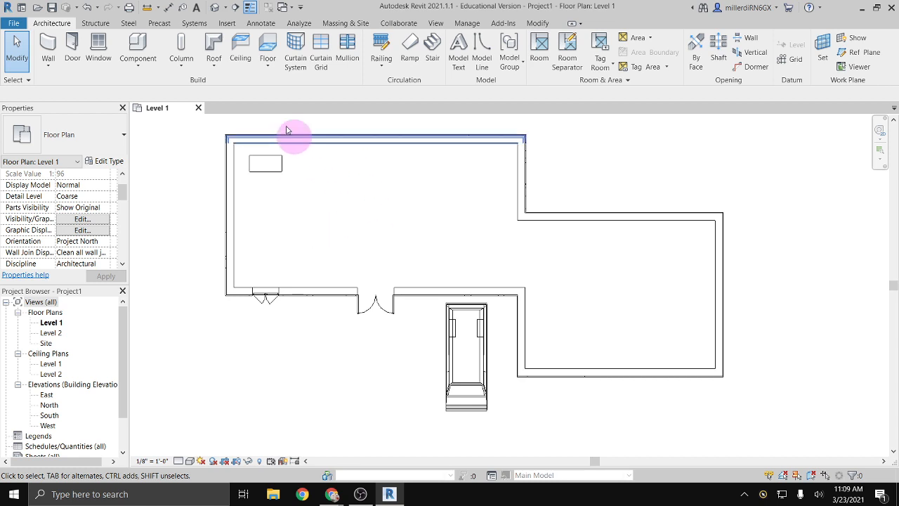
click(215, 8)
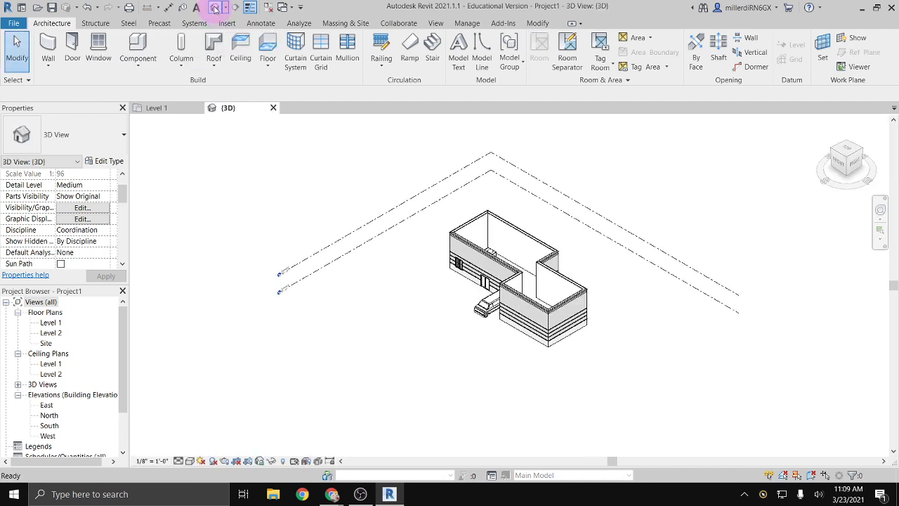
scroll(531, 274, up, 4)
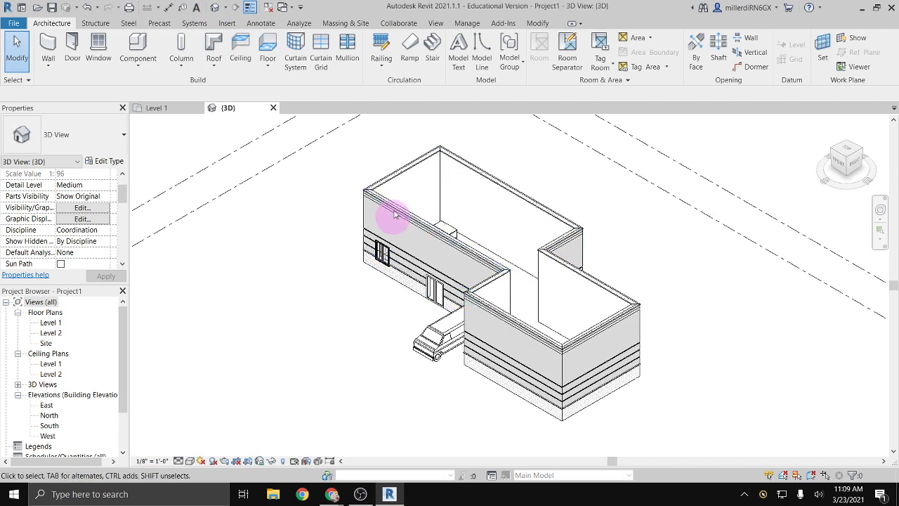
scroll(402, 198, up, 3)
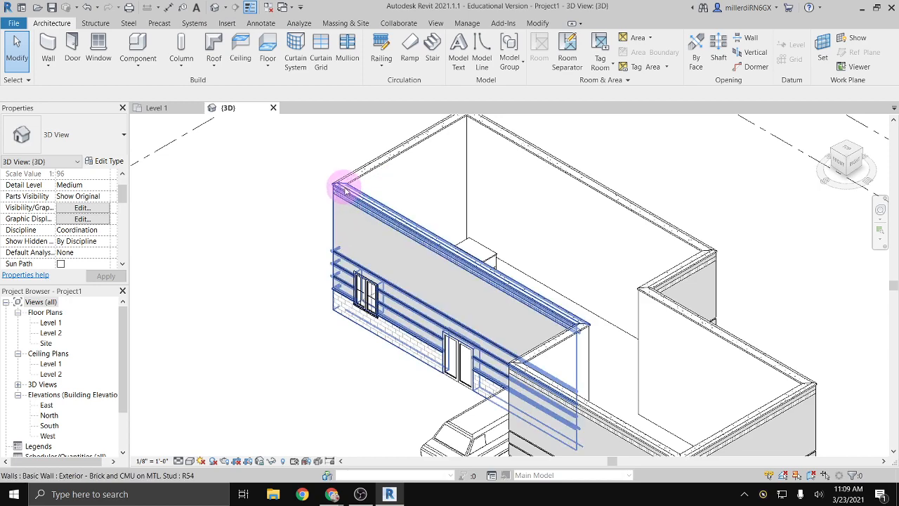
scroll(344, 188, up, 5)
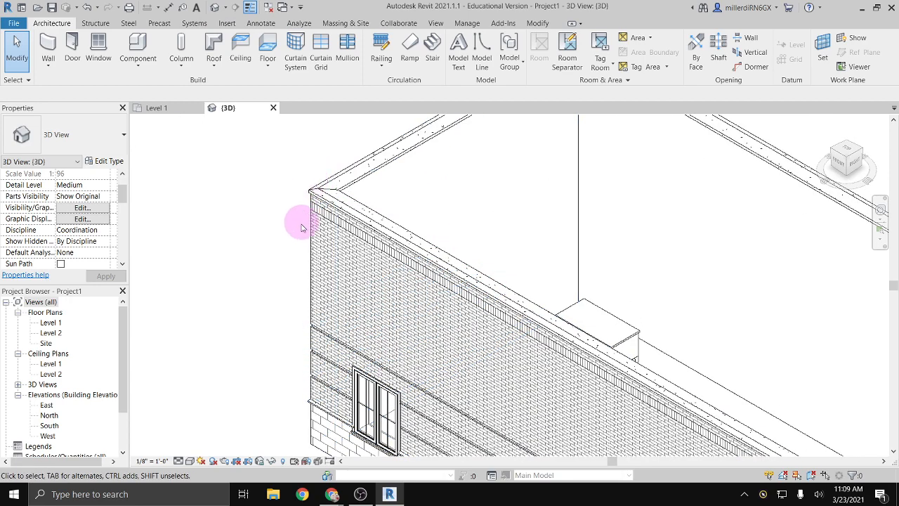
scroll(246, 295, down, 4)
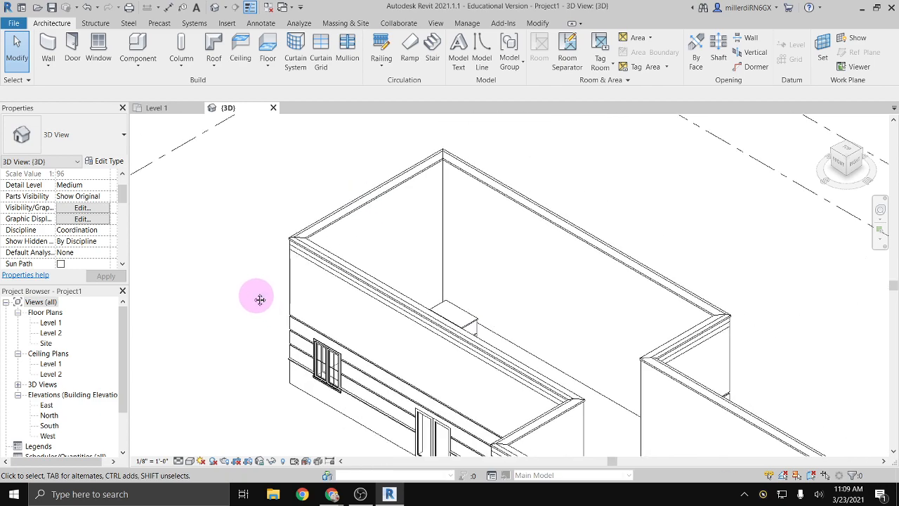
middle_drag(260, 299, 176, 209)
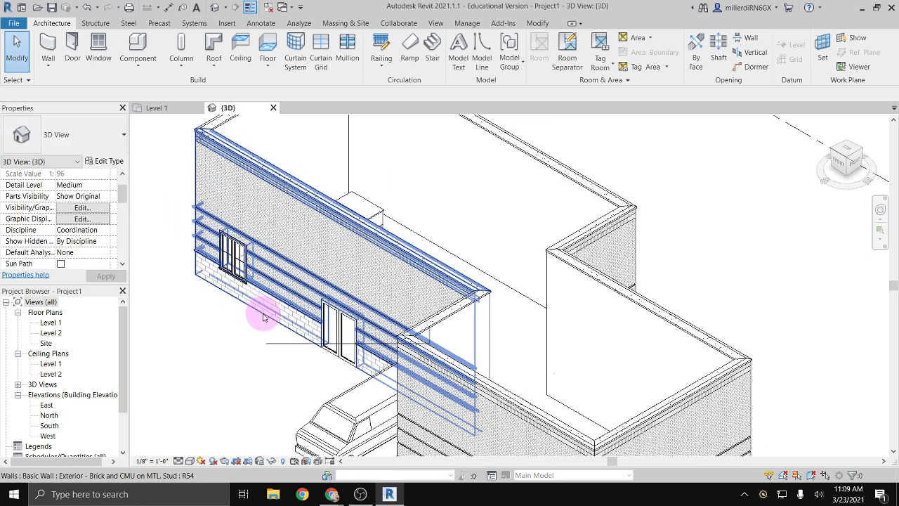
click(563, 174)
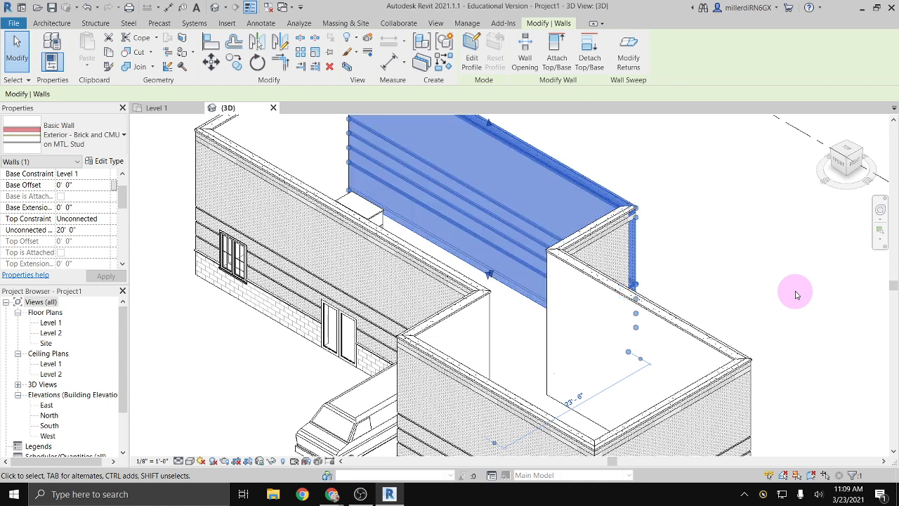
key(Escape)
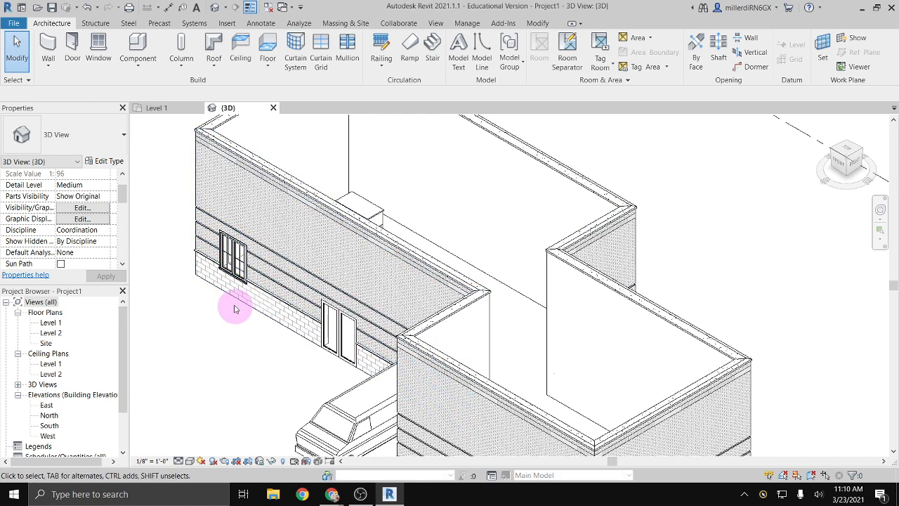
Set the sill height of the casement window in the front wall to 5'-0"
click(239, 258)
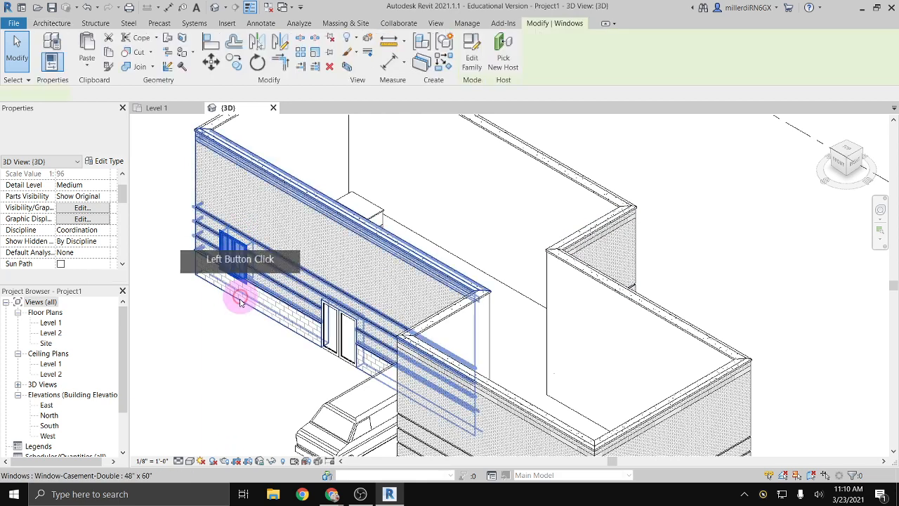
scroll(237, 236, up, 3)
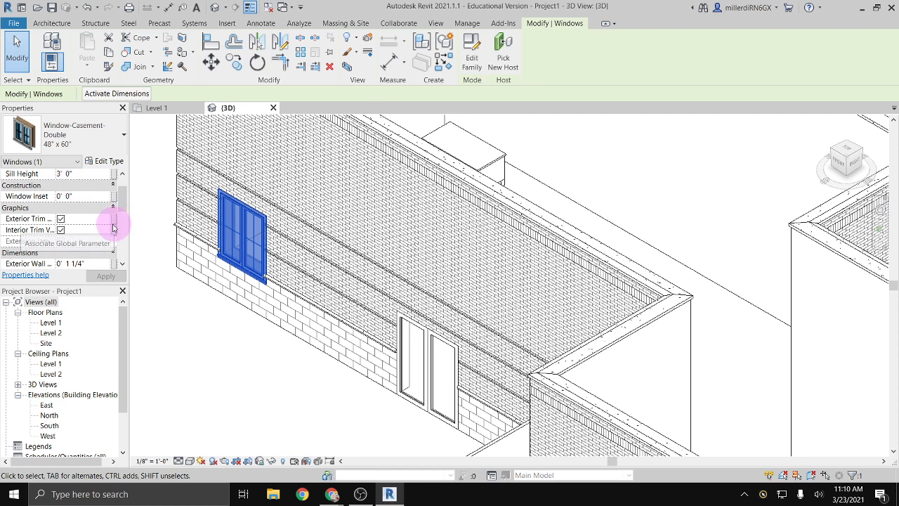
click(60, 173)
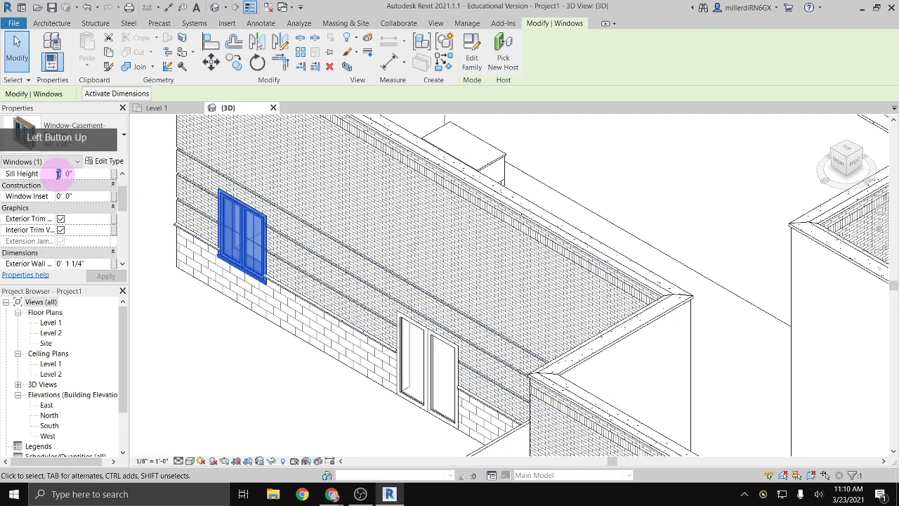
key(Return)
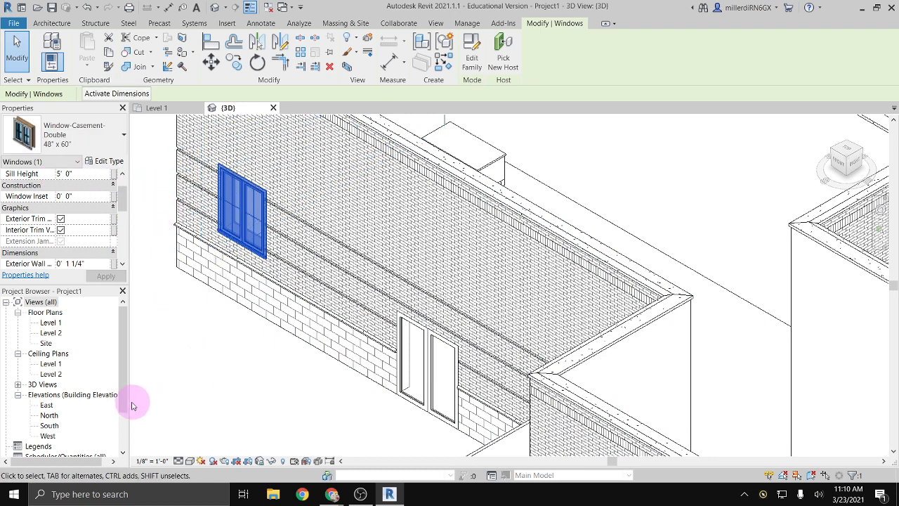
Open the South elevation and select the casement window in the brick wall
double_click(50, 426)
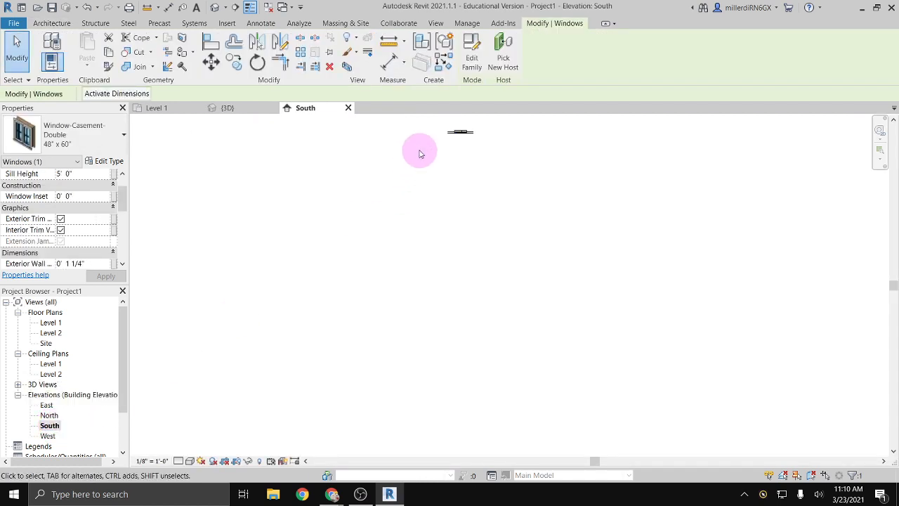
middle_drag(418, 150, 415, 283)
scroll(428, 277, up, 2)
scroll(429, 277, up, 10)
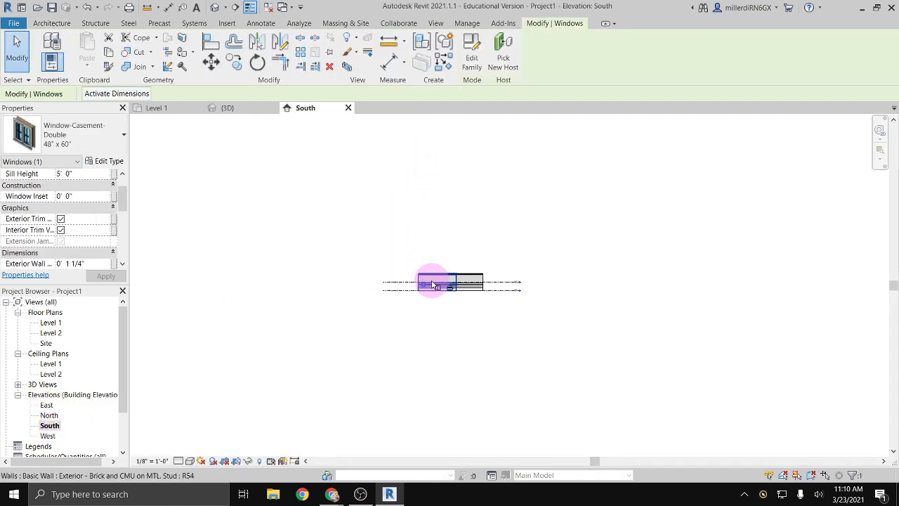
click(421, 264)
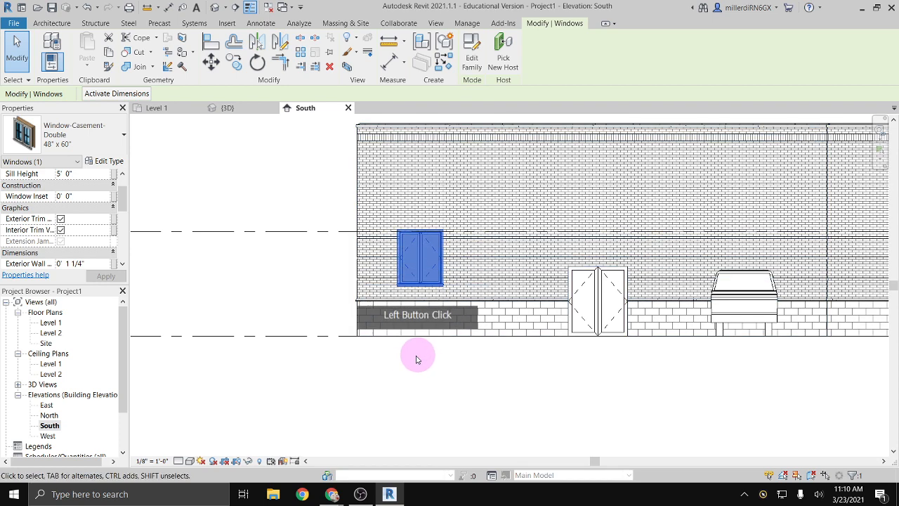
Lower the casement window in the brick front wall to a sill height of about 2'-5" and check it in the default 3D view
click(420, 269)
drag(419, 269, 397, 360)
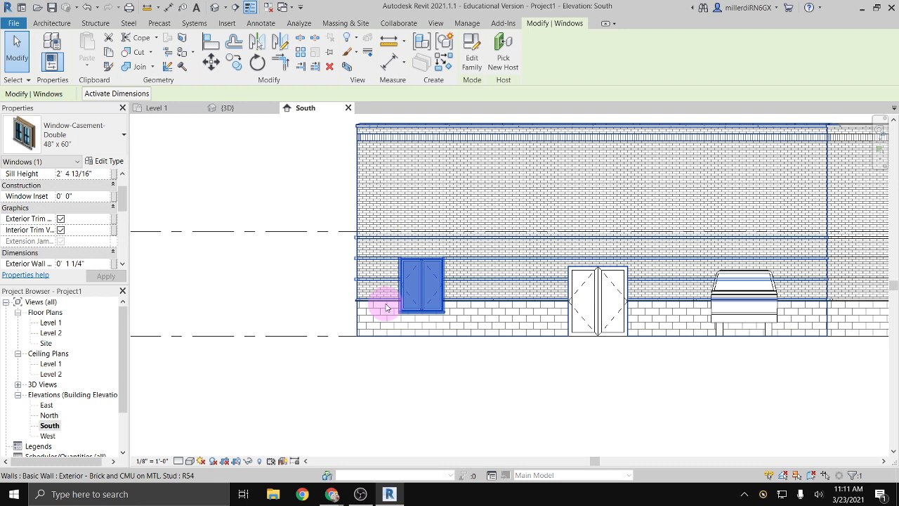
click(215, 7)
click(319, 156)
scroll(518, 267, down, 3)
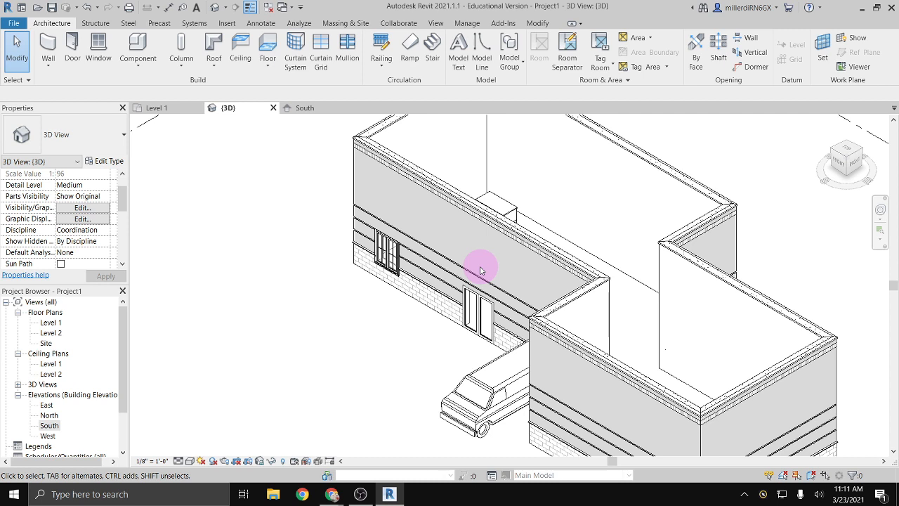
Start a floor in the Level 1 floor plan with the type Wood Joist 10" - Wood Finish
click(52, 323)
double_click(54, 324)
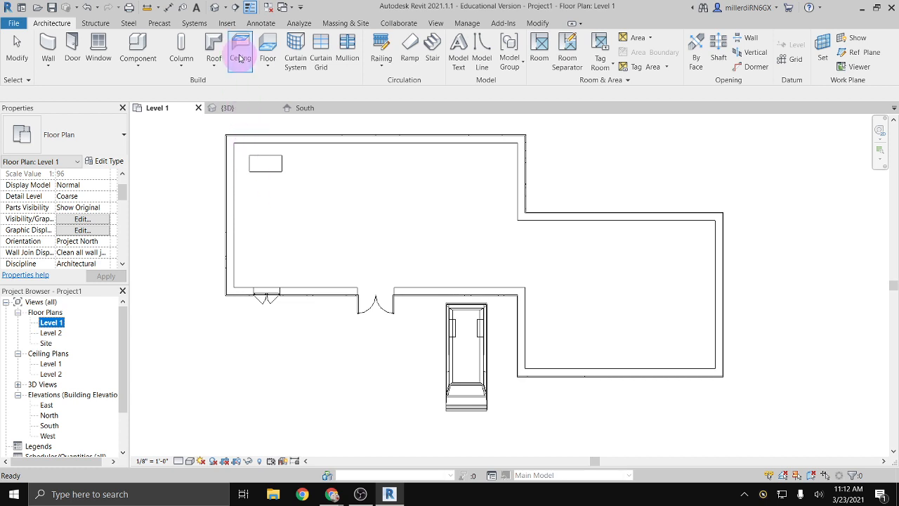
click(266, 59)
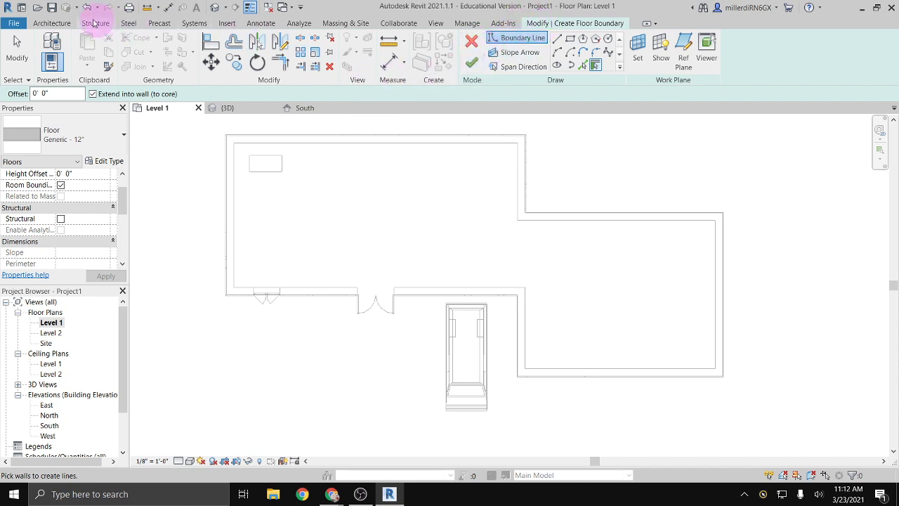
click(51, 24)
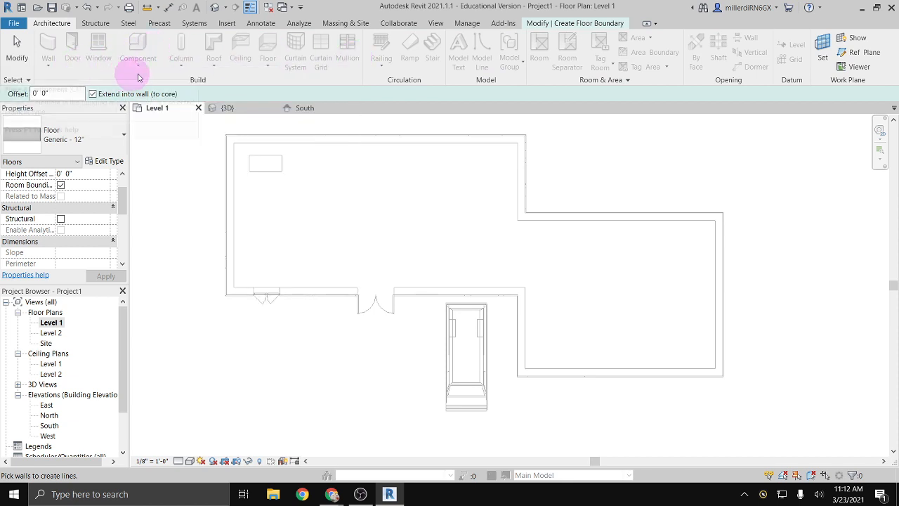
click(557, 24)
click(509, 142)
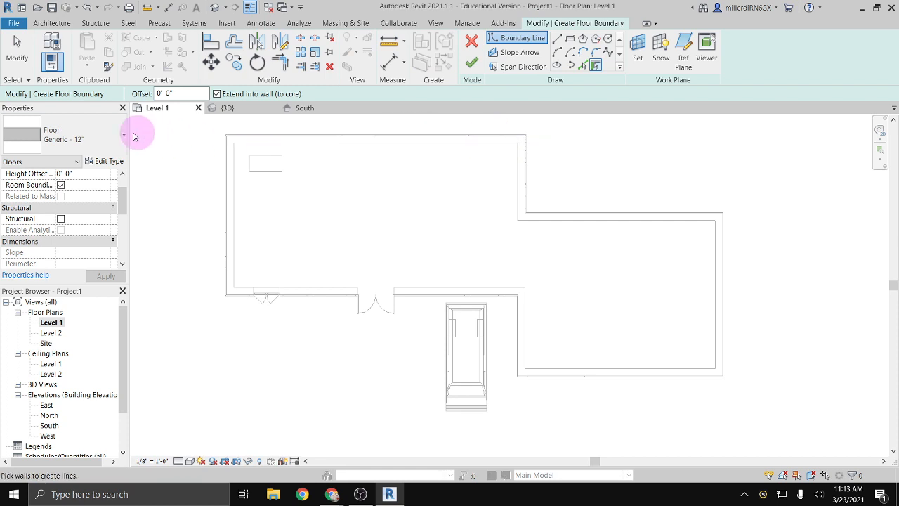
click(107, 137)
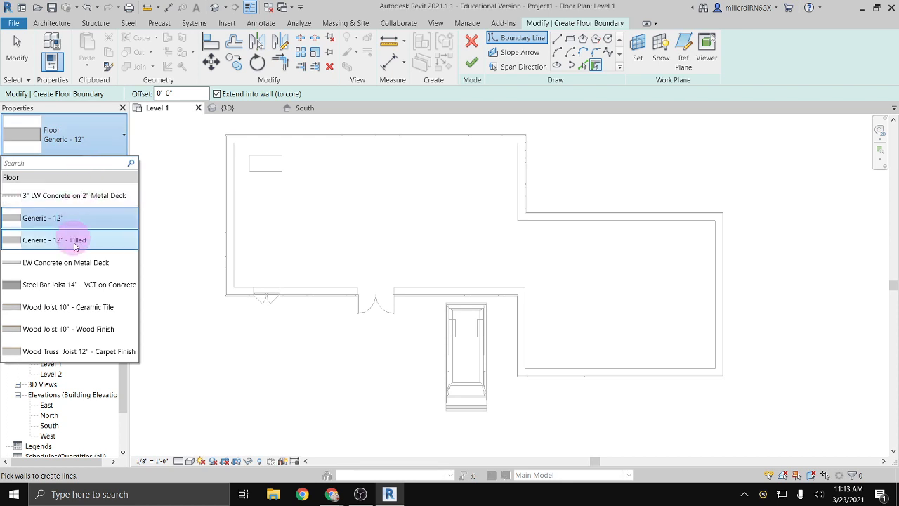
click(90, 335)
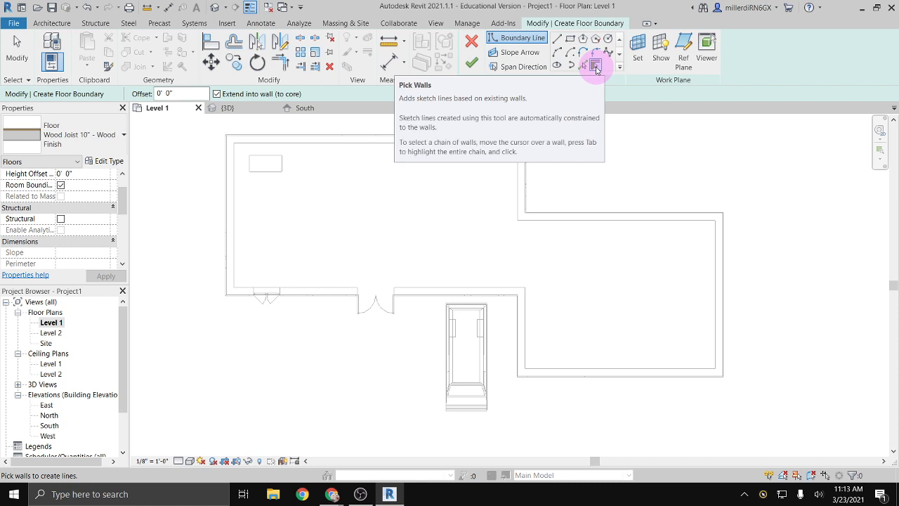
Create the floor boundary from all eight exterior walls of the building and finish the floor
click(228, 223)
click(304, 141)
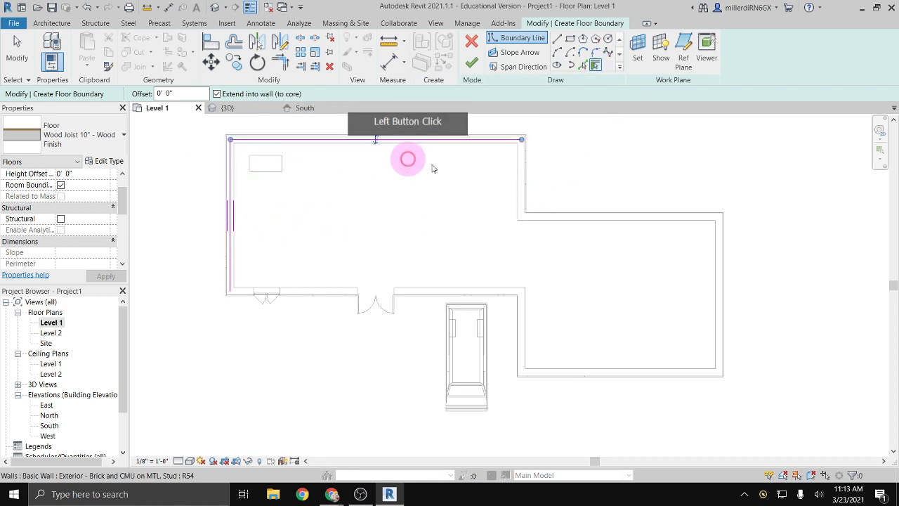
click(524, 188)
click(534, 217)
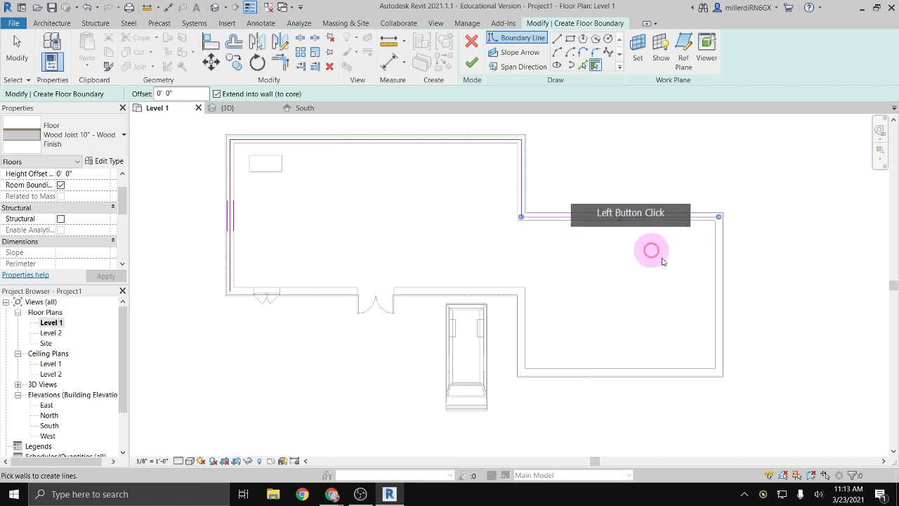
click(724, 281)
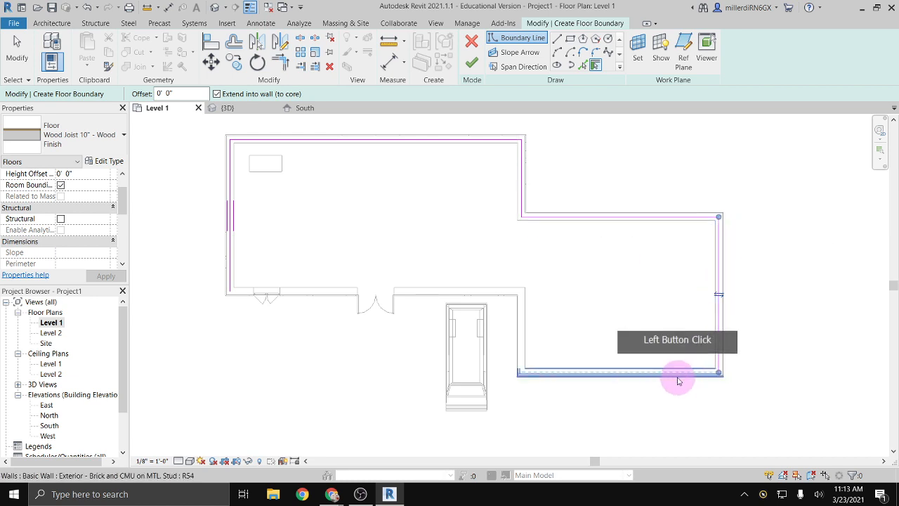
click(678, 375)
click(524, 339)
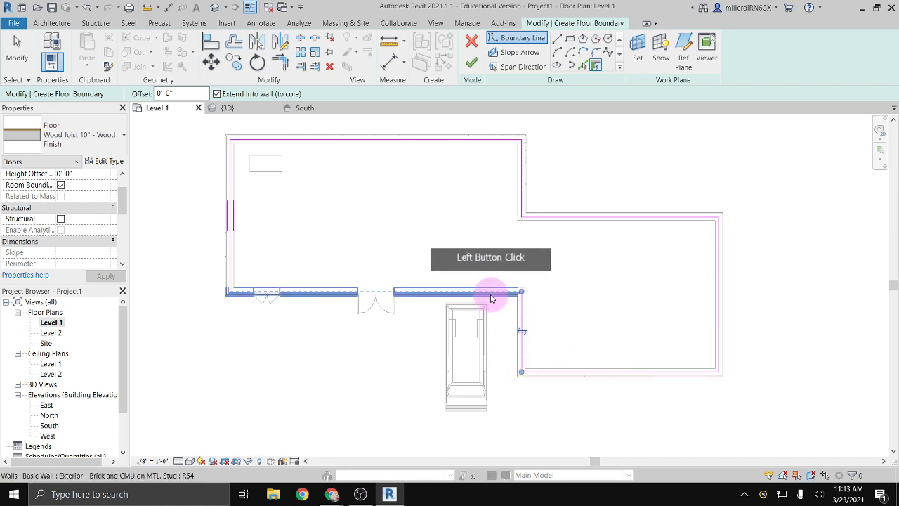
click(487, 295)
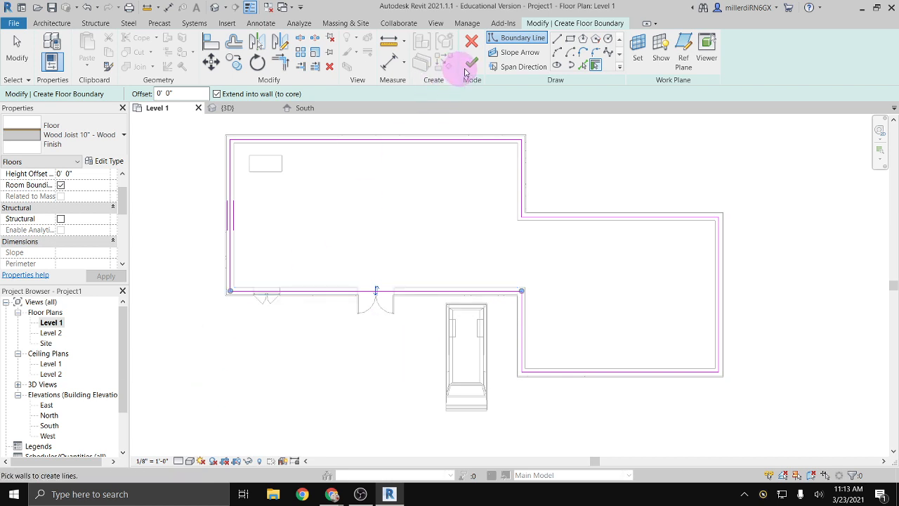
click(473, 69)
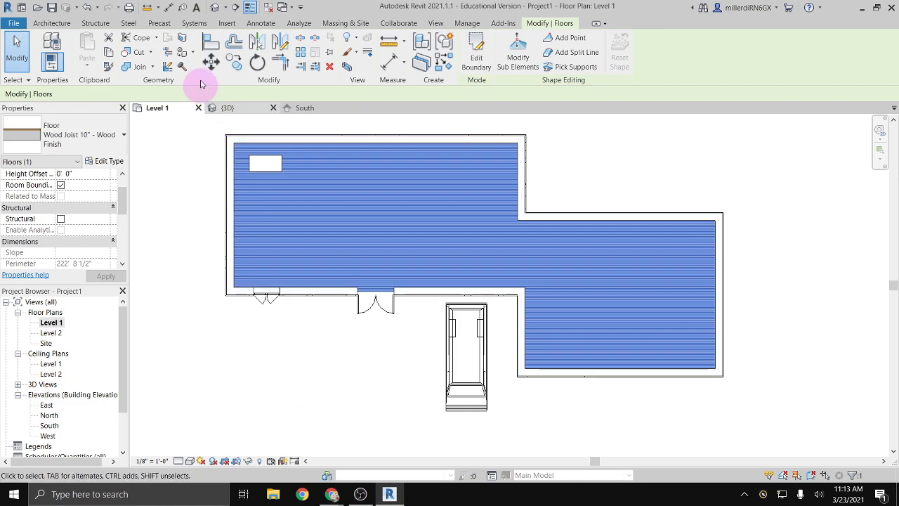
Examine the new floor in the default 3D view and open its boundary for editing, seen from the top
click(215, 8)
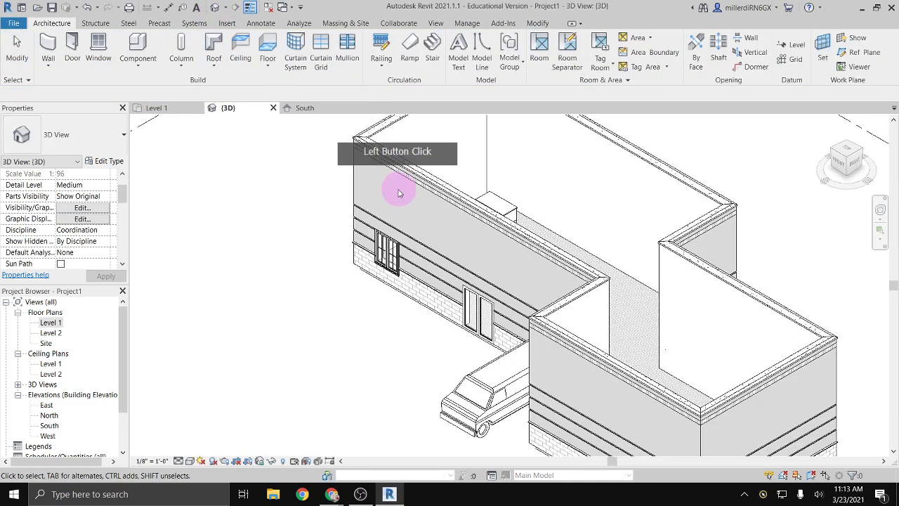
shift+middle_drag(357, 244, 618, 195)
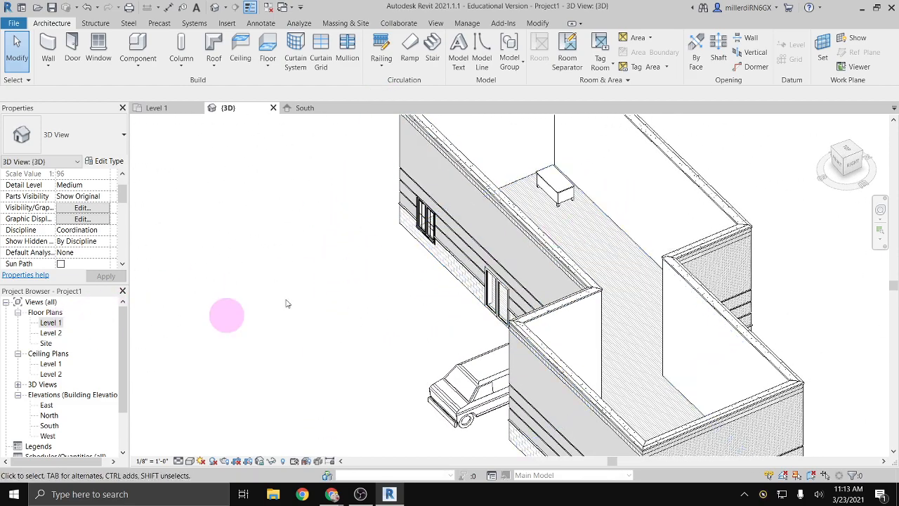
click(585, 234)
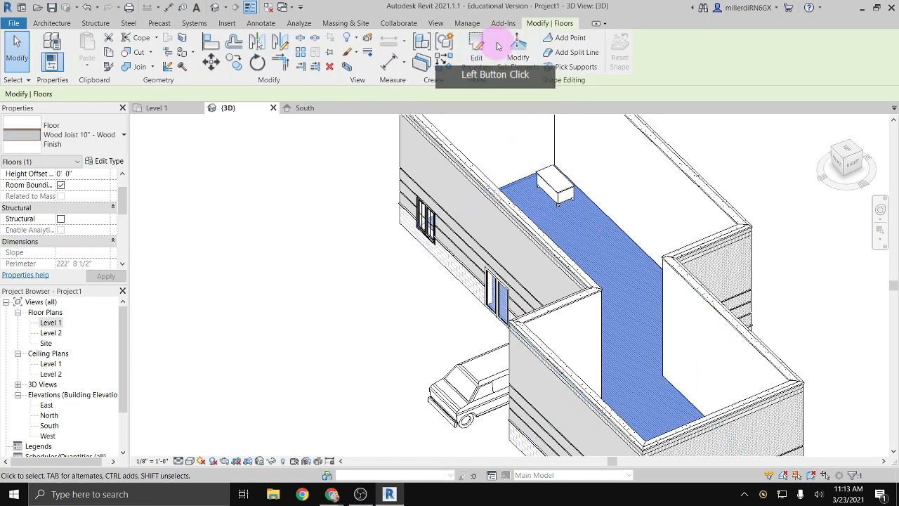
click(478, 53)
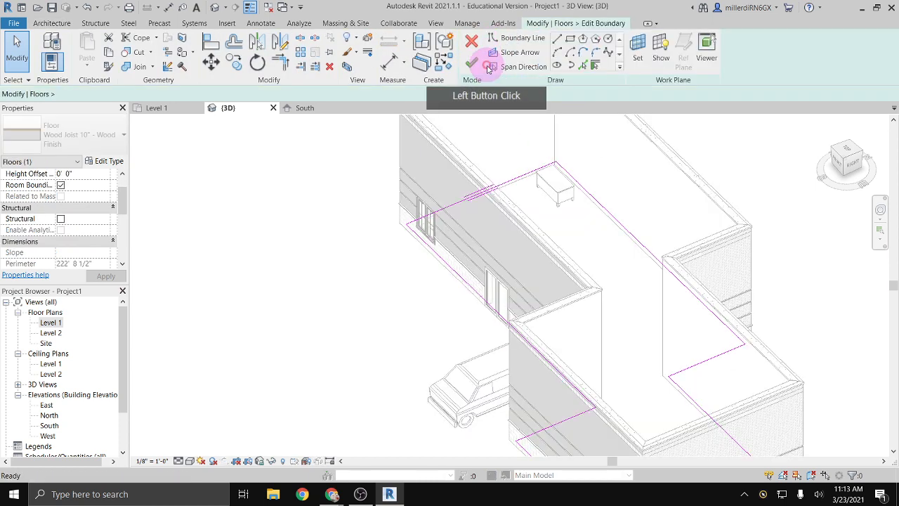
click(846, 151)
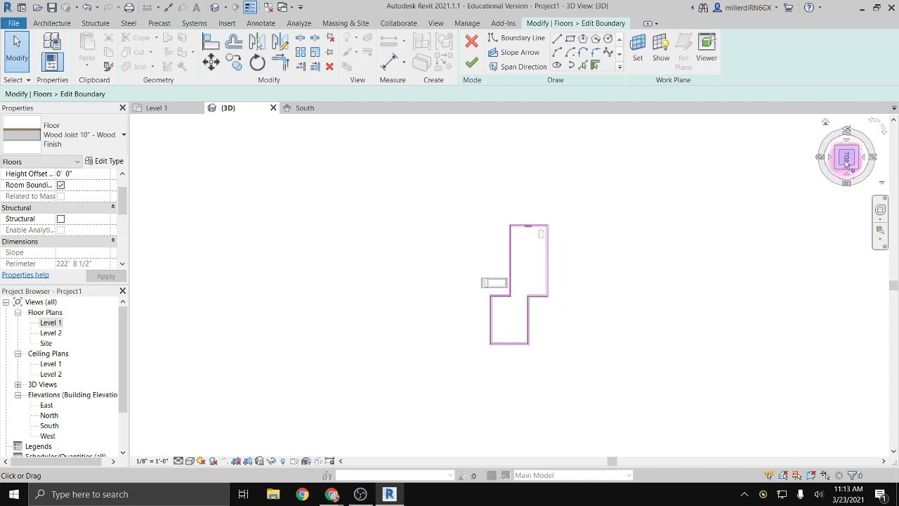
click(785, 217)
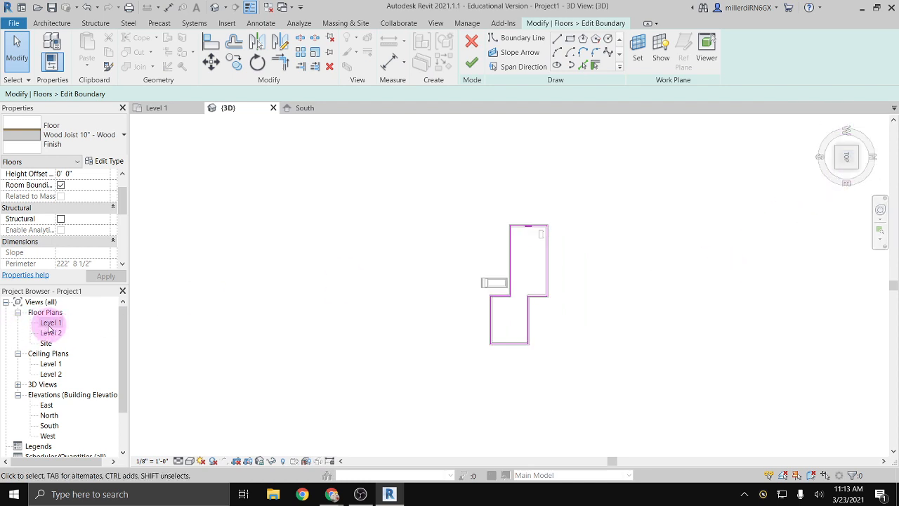
scroll(568, 286, up, 6)
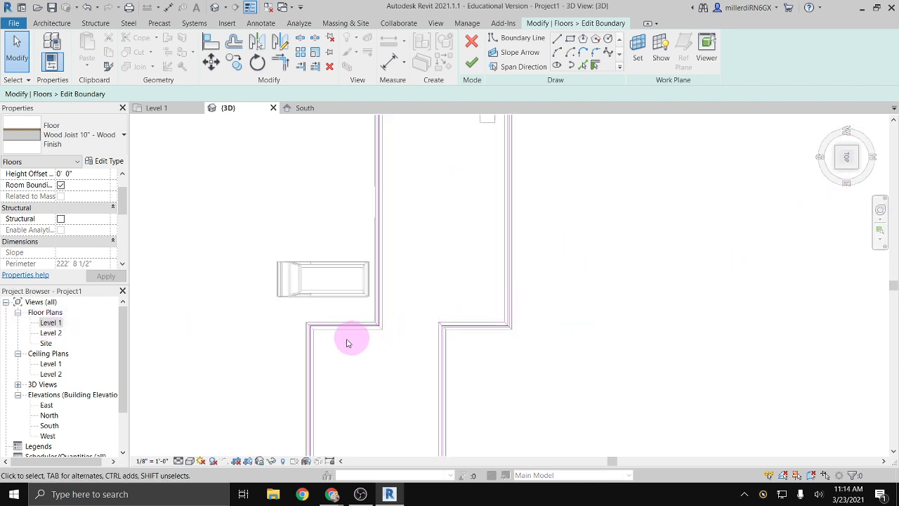
Delete the four floor boundary lines that run around the projecting room
click(310, 347)
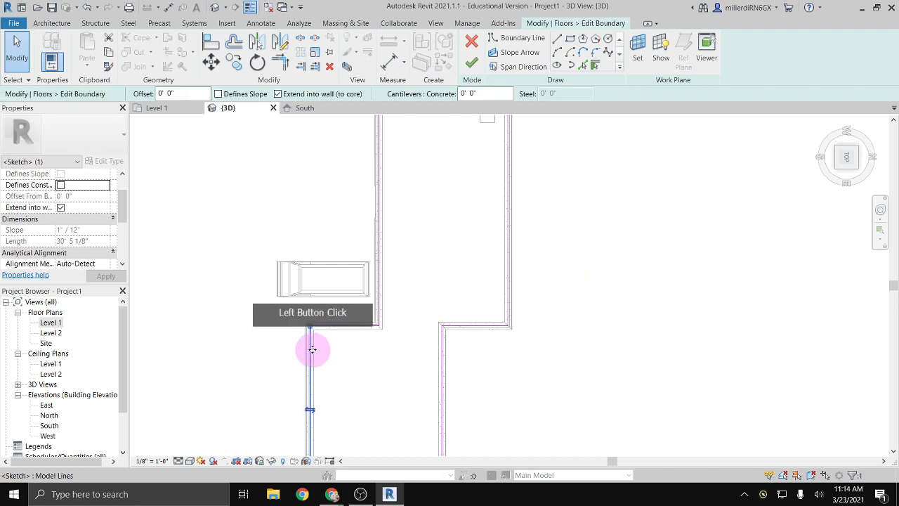
scroll(312, 347, down, 2)
click(358, 446)
click(387, 426)
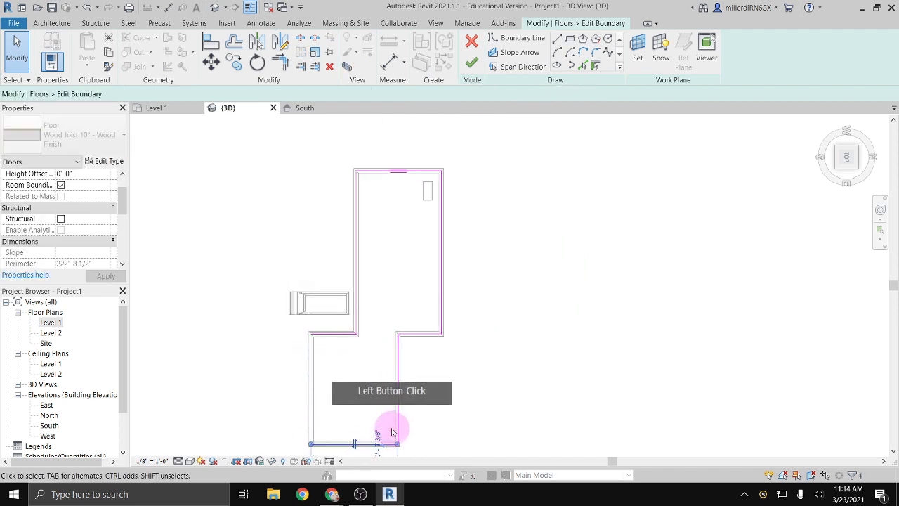
click(398, 417)
click(398, 417)
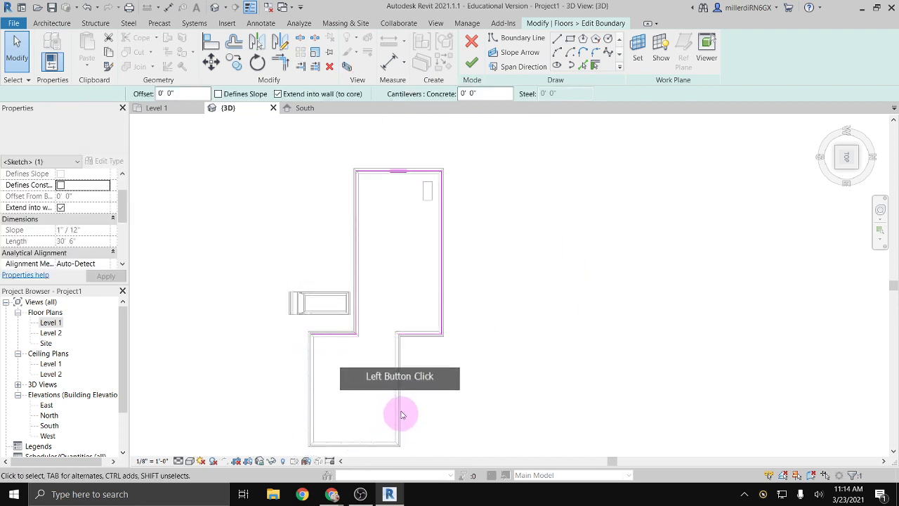
key(Escape)
scroll(362, 341, up, 3)
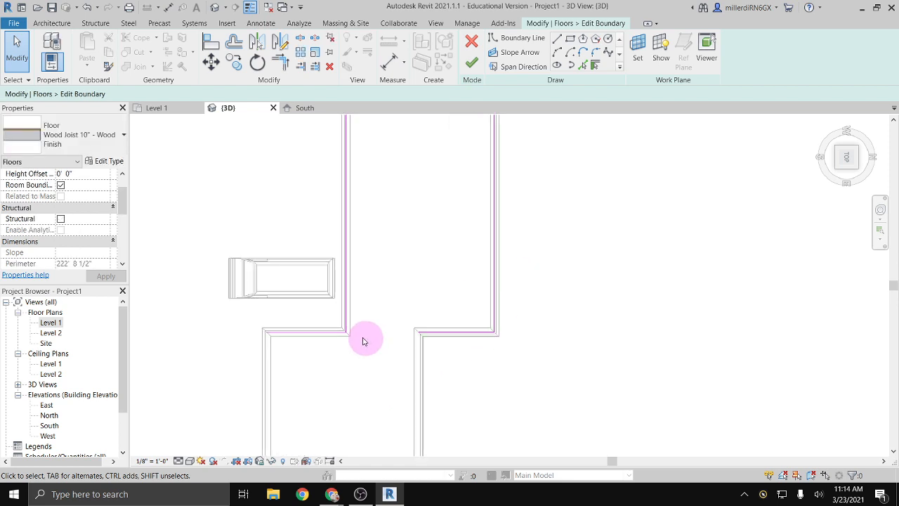
click(323, 336)
key(Delete)
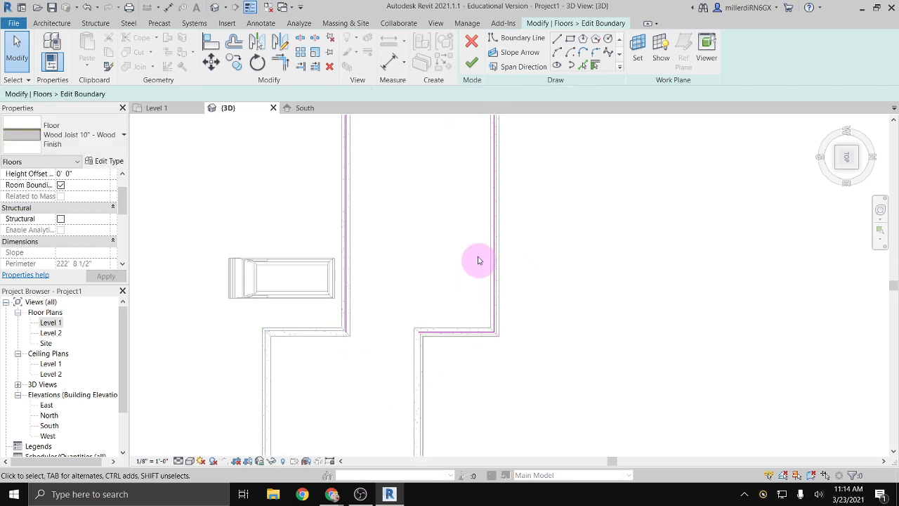
Try to finish the boundary edit with the sketch left open at the projecting room, and continue sketching
click(475, 66)
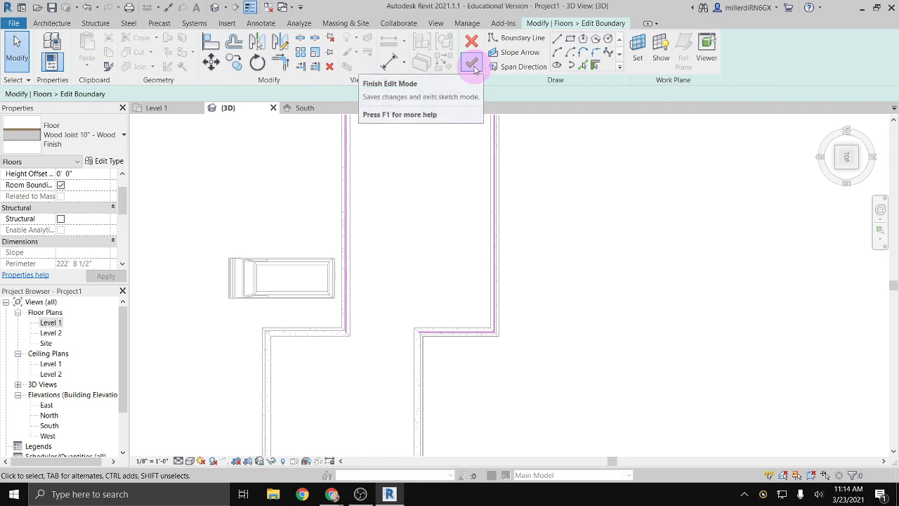
click(475, 66)
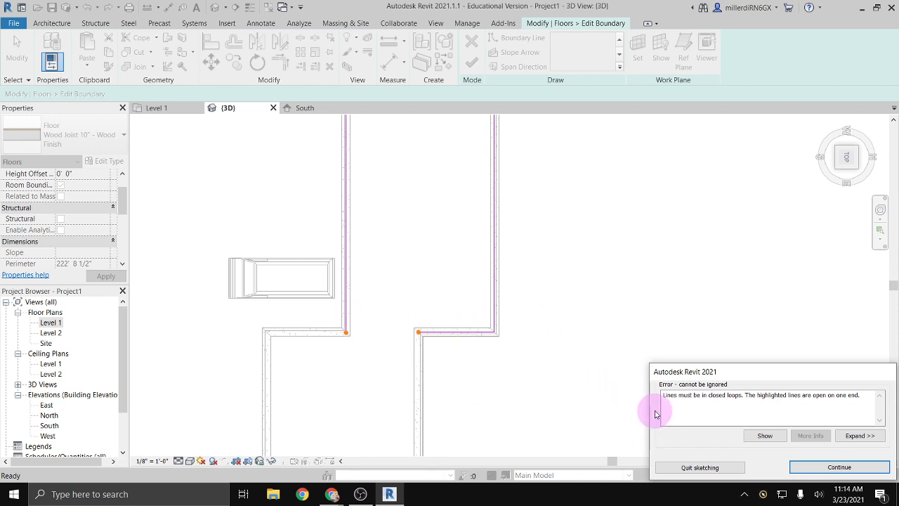
click(814, 468)
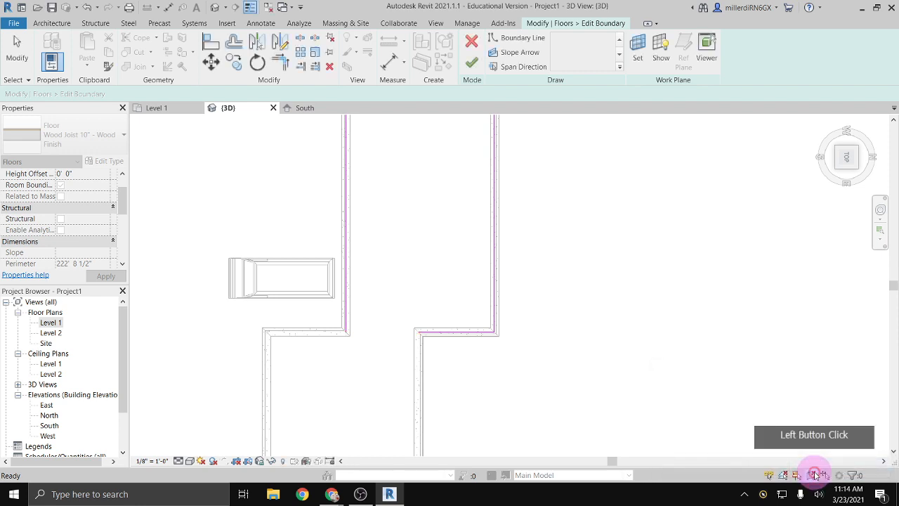
Stretch the short boundary line across the opening between the rooms to the front wall's line and finish the floor
click(419, 335)
drag(418, 334, 345, 332)
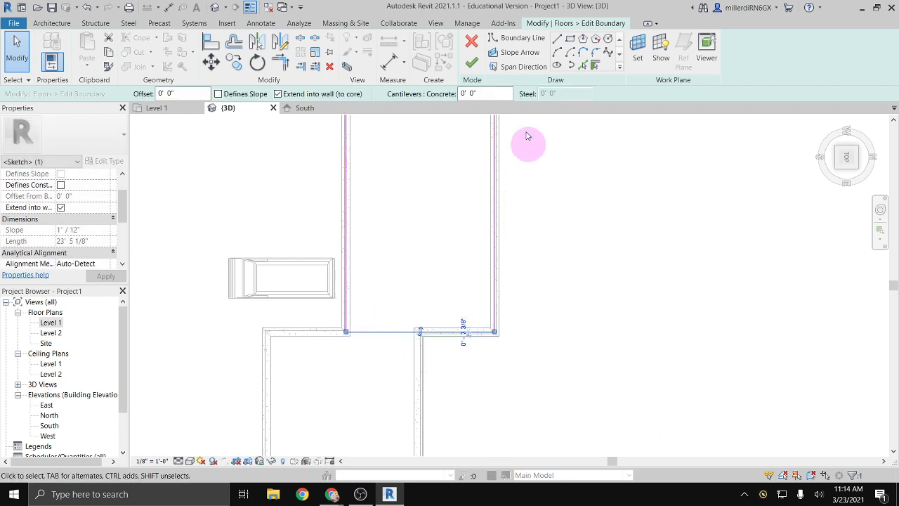
click(471, 63)
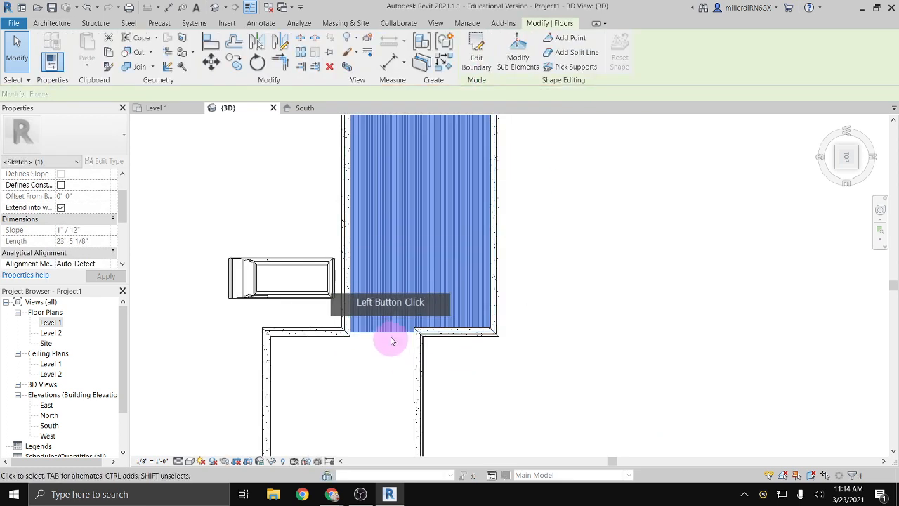
scroll(394, 326, down, 1)
middle_drag(395, 326, 401, 277)
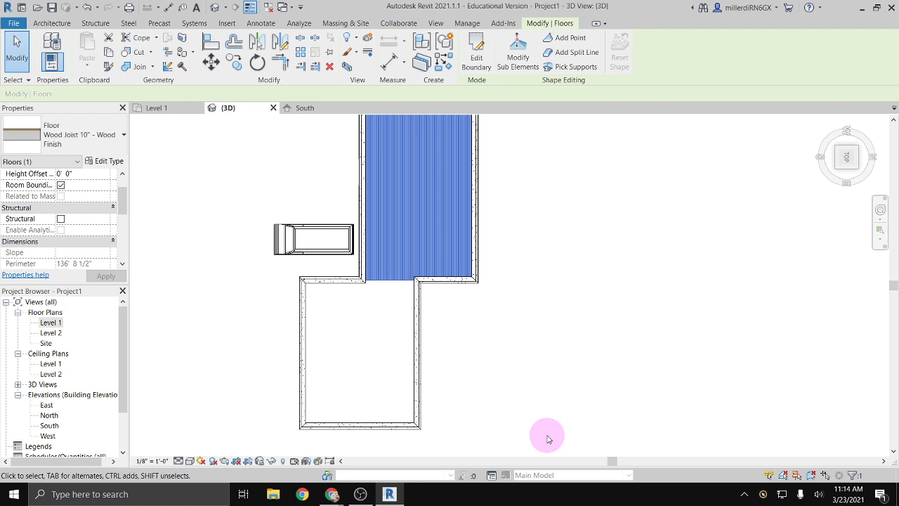
click(260, 290)
scroll(279, 292, down, 2)
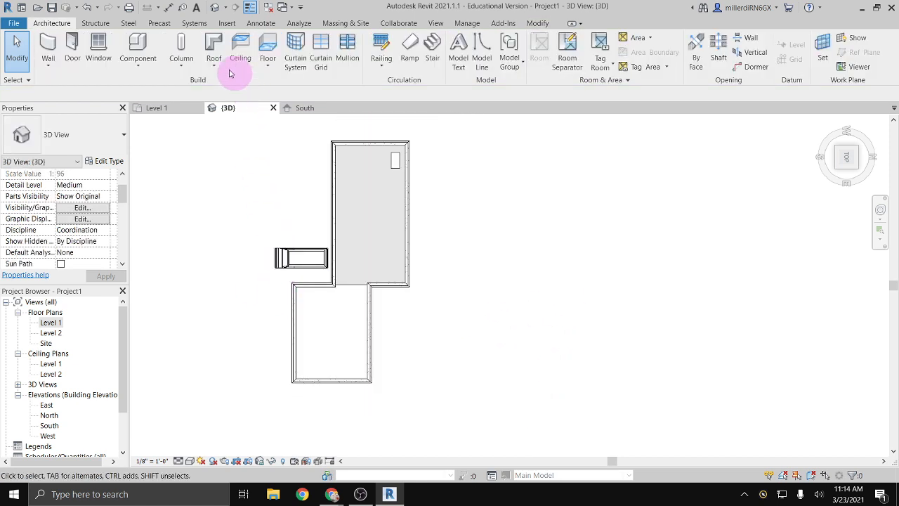
Start a roof by footprint and move it to Level 2
click(213, 45)
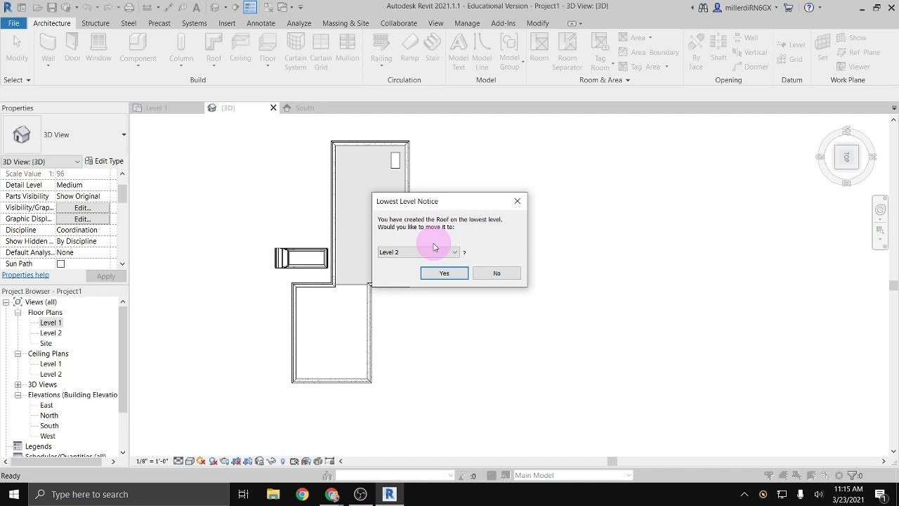
click(433, 252)
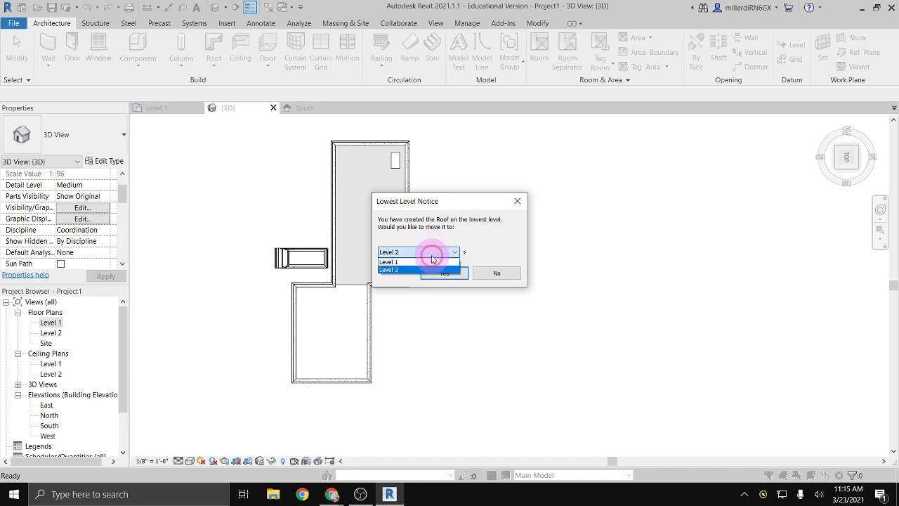
click(400, 269)
click(455, 276)
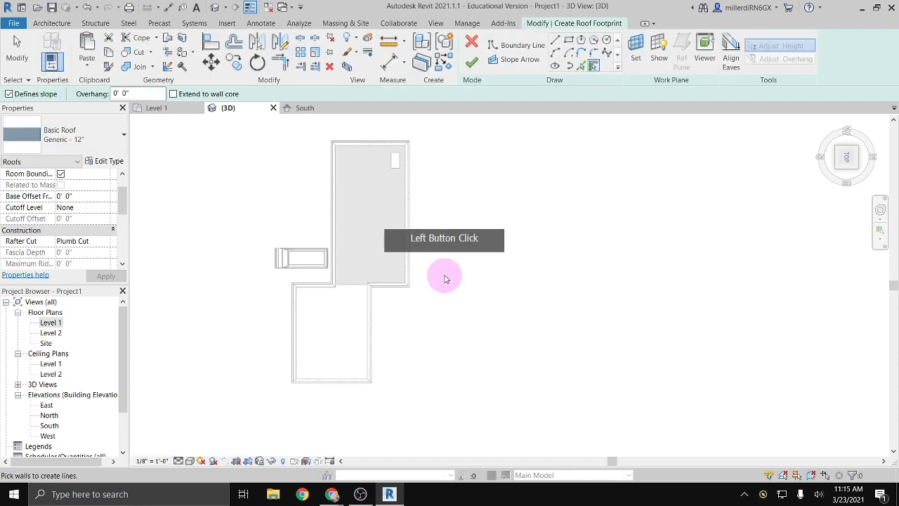
Create slope-defining roof boundary lines with 0' 0" overhang from the eight exterior walls, going around the whole building
middle_drag(408, 323, 482, 327)
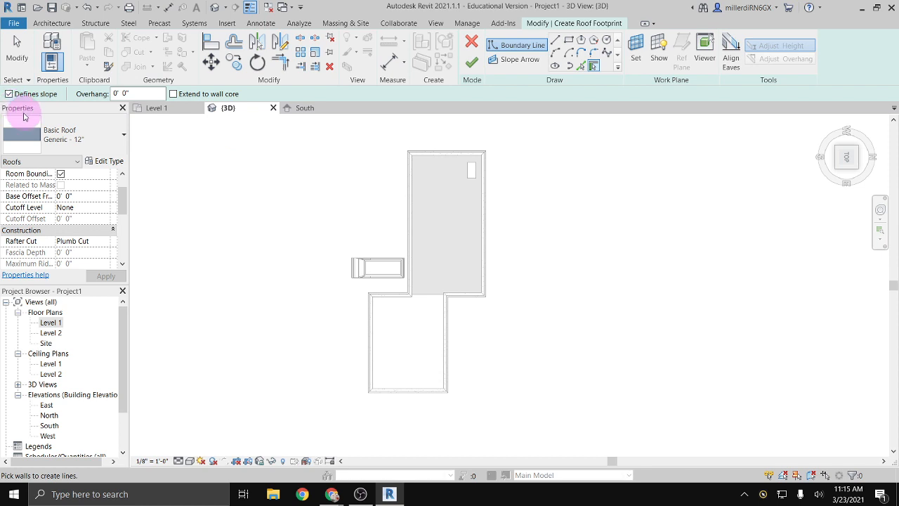
click(412, 234)
click(378, 295)
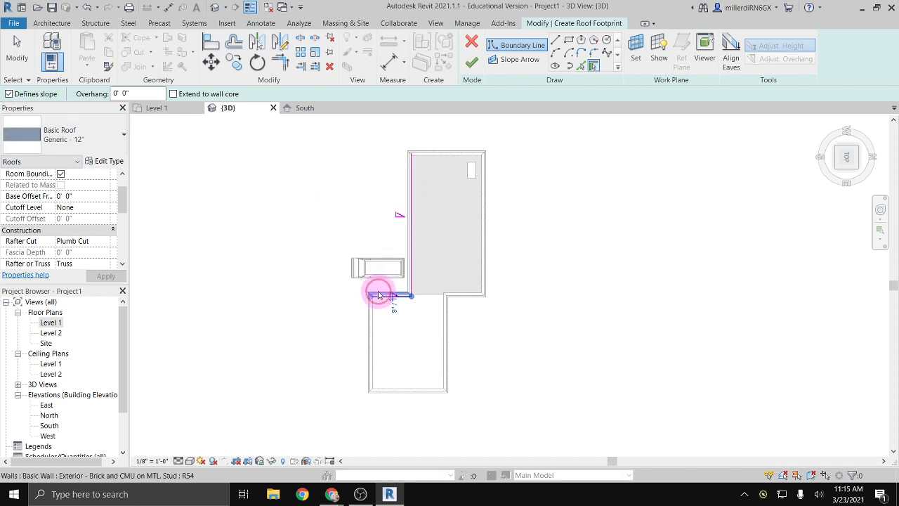
click(373, 323)
click(402, 385)
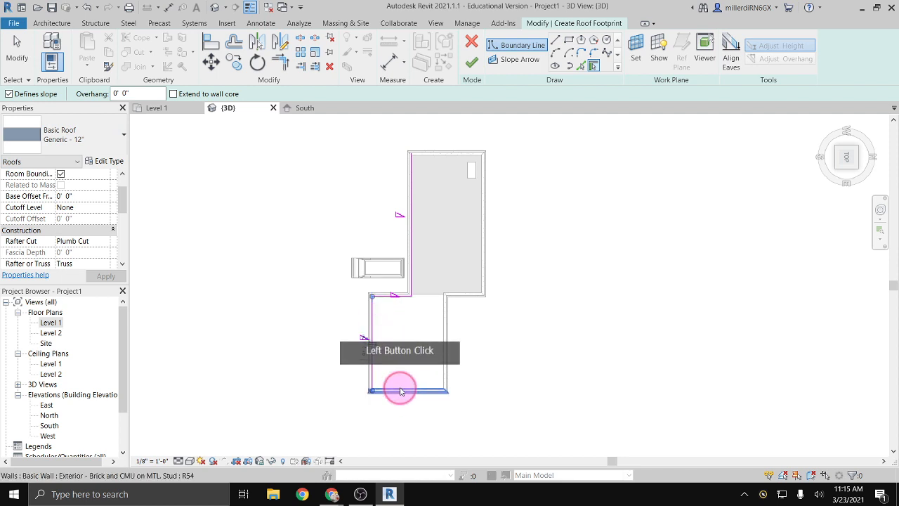
click(445, 350)
click(460, 293)
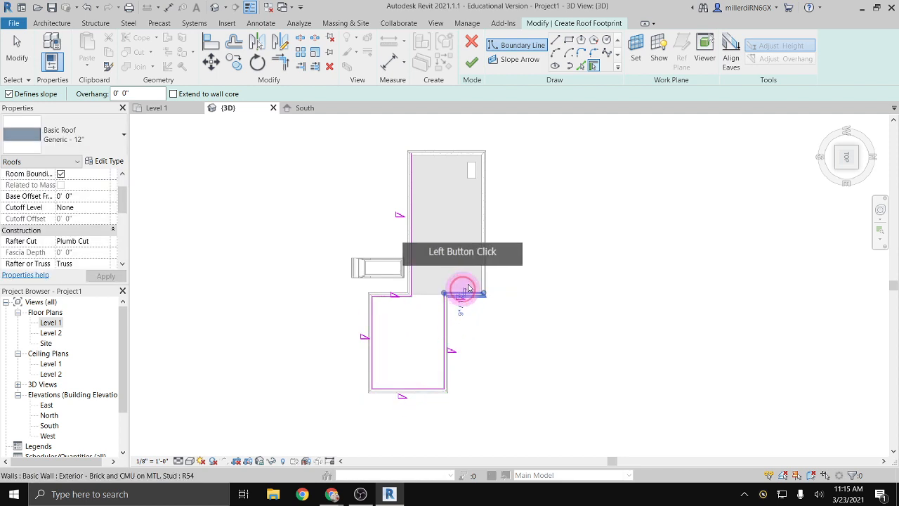
click(483, 259)
click(462, 163)
click(453, 153)
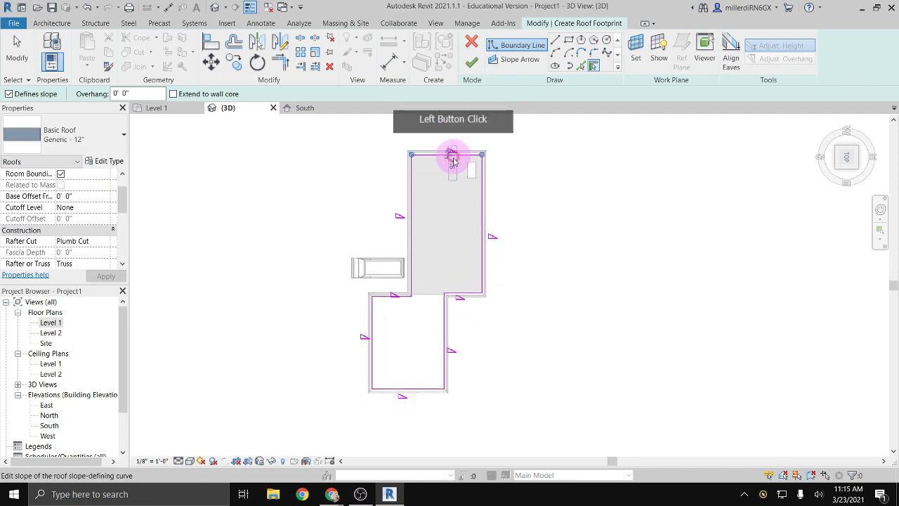
Flip the roof boundary to the outer faces of the walls and finish the roof without attaching the walls
scroll(473, 205, up, 2)
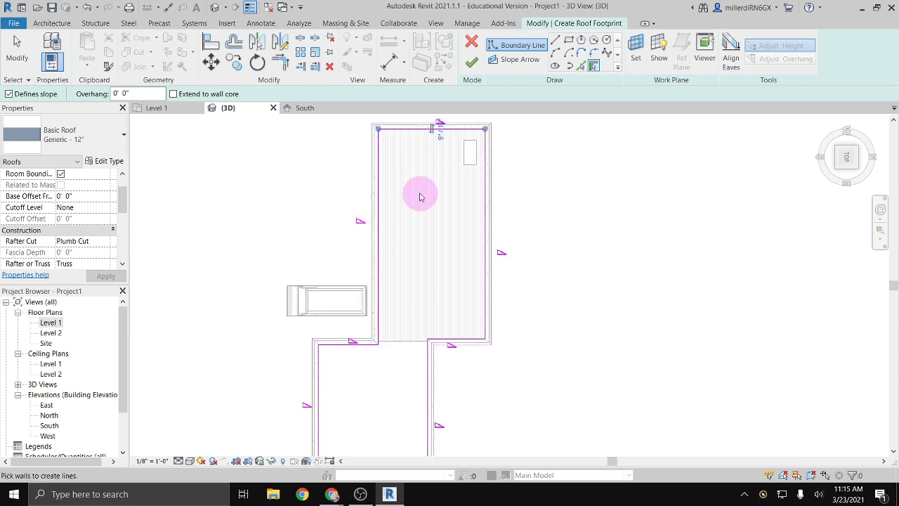
click(431, 129)
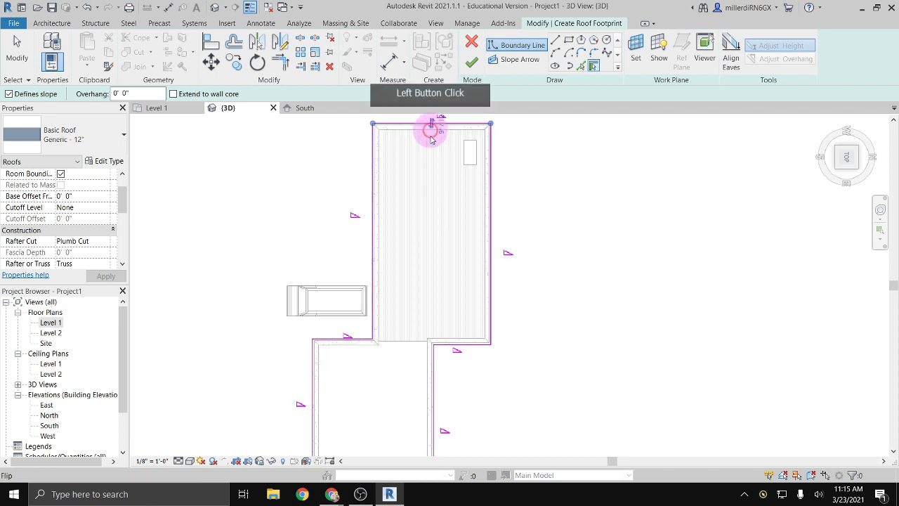
click(393, 316)
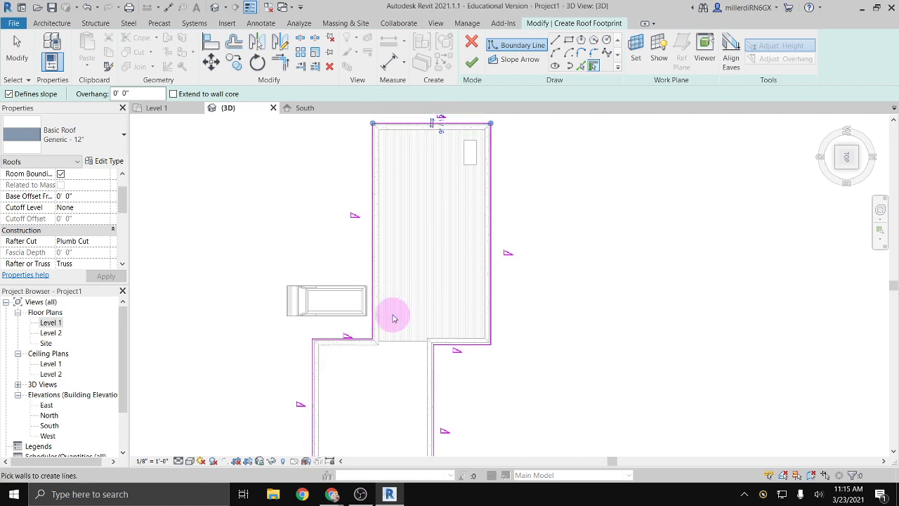
click(456, 123)
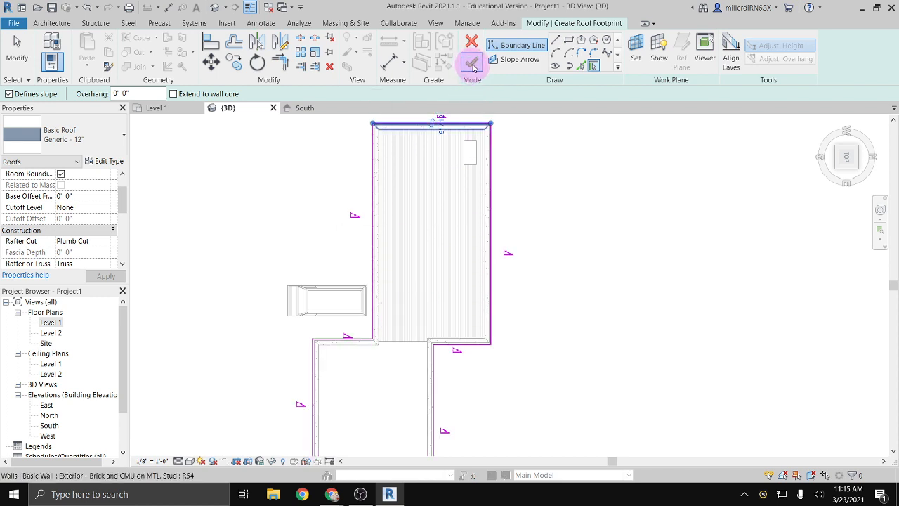
click(472, 65)
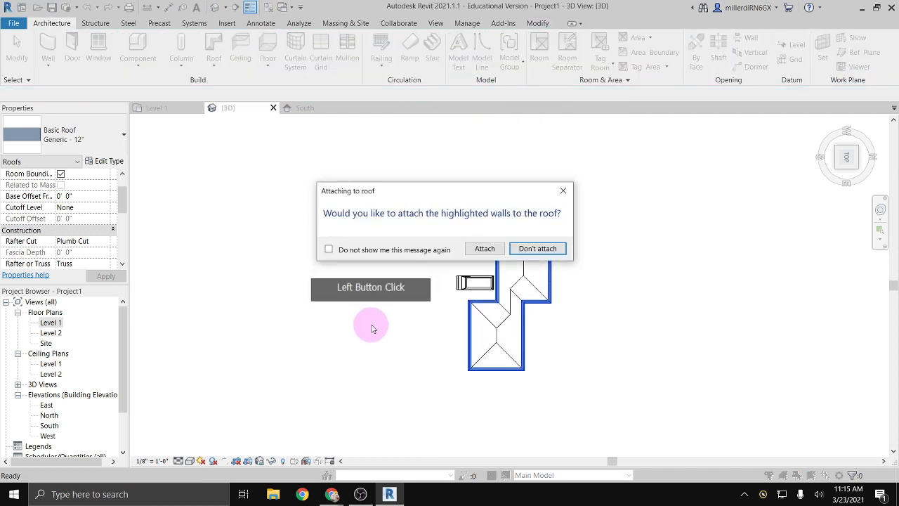
click(527, 250)
Set the top constraint of the long wall with the window and door beside the van to Level 2
scroll(541, 257, up, 3)
click(442, 358)
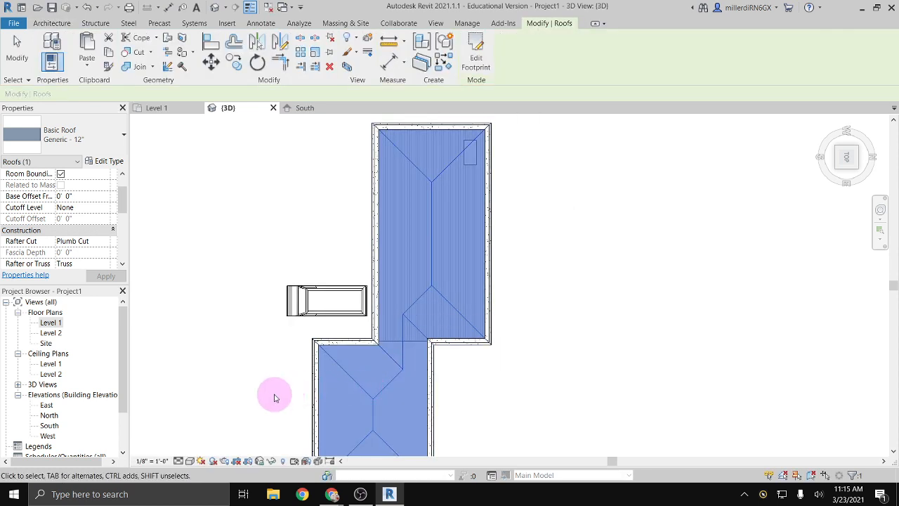
shift+middle_drag(274, 398, 398, 141)
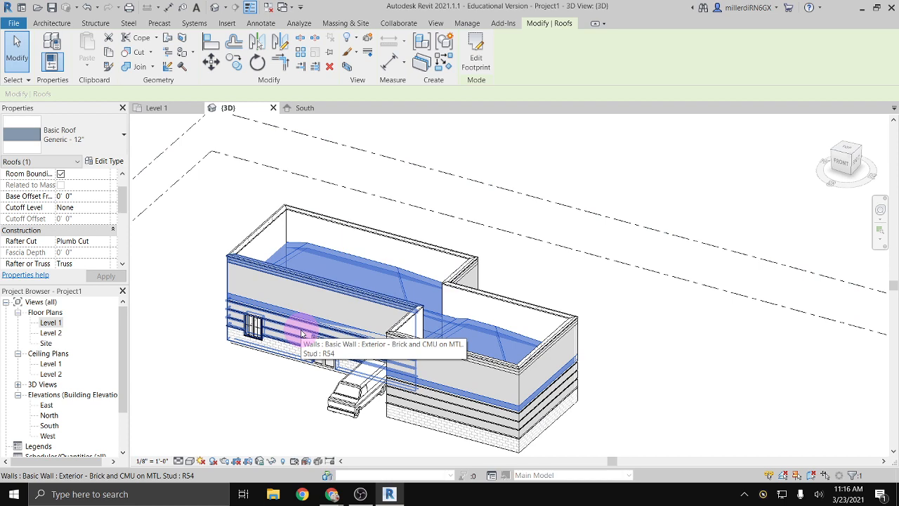
key(Escape)
click(240, 268)
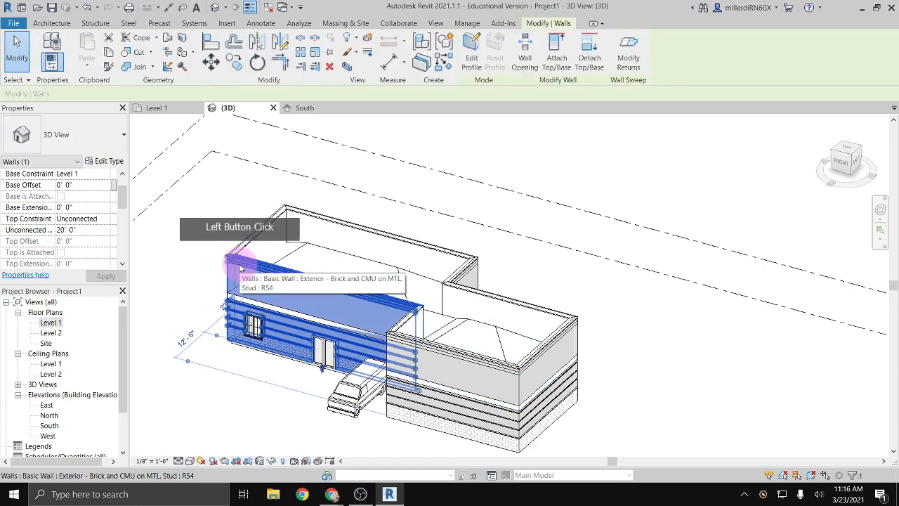
click(69, 220)
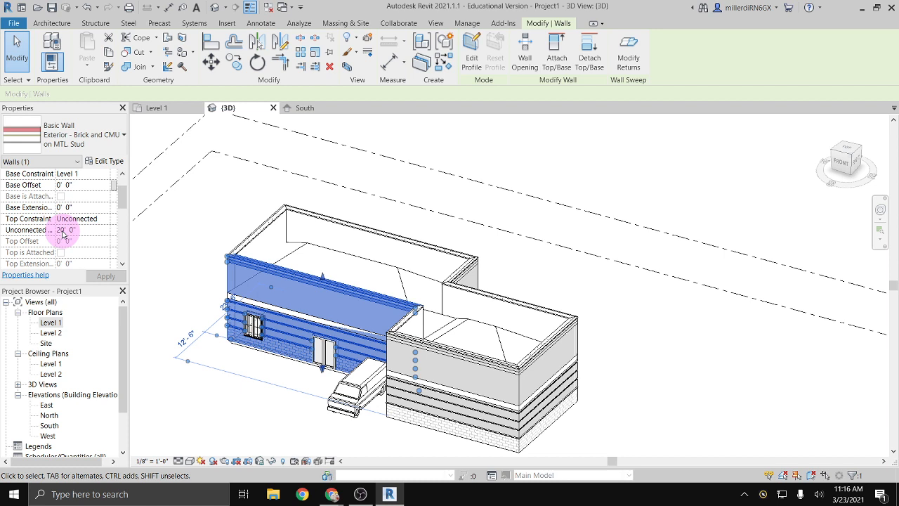
click(106, 220)
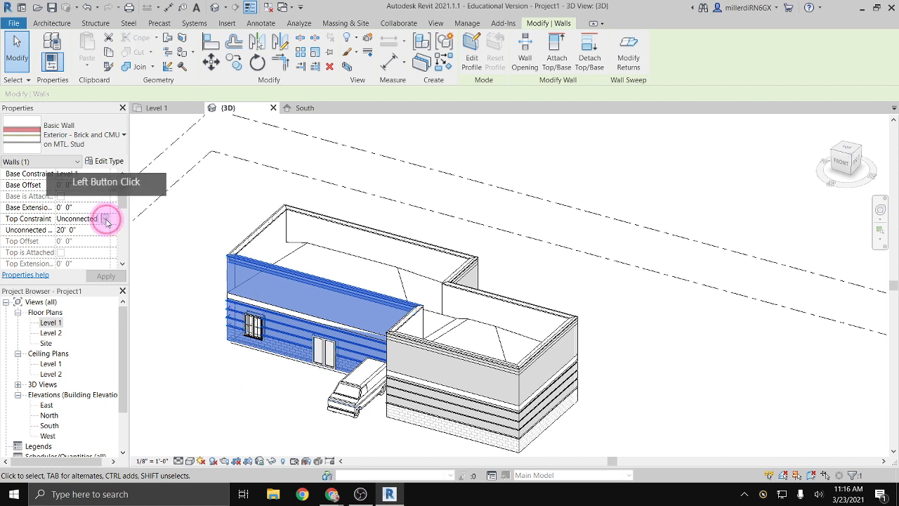
click(106, 220)
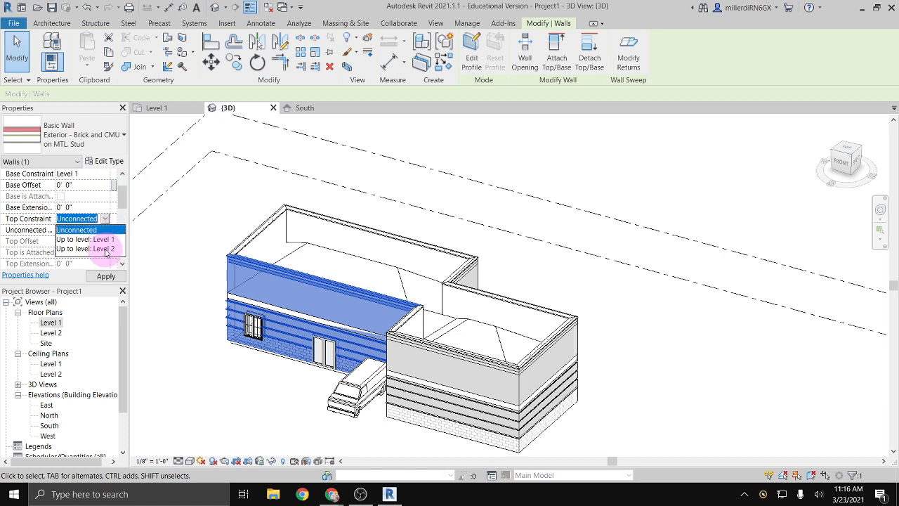
click(105, 250)
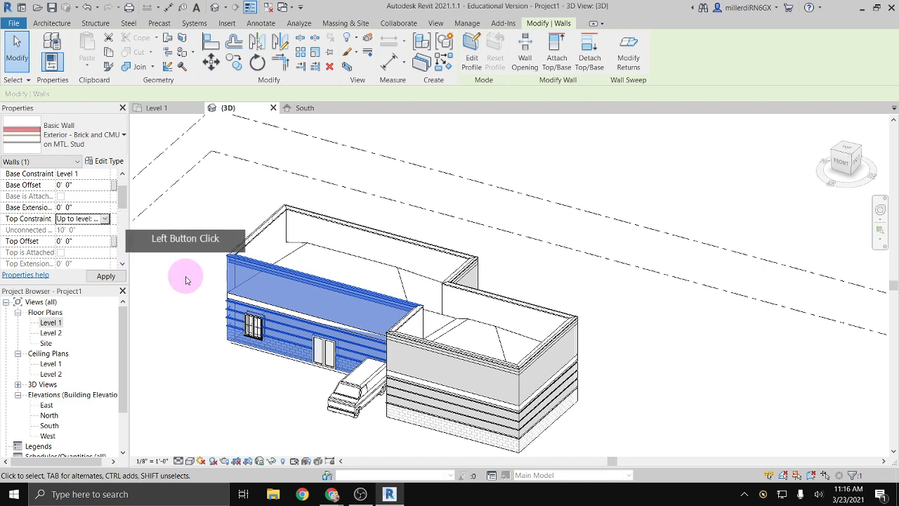
click(154, 326)
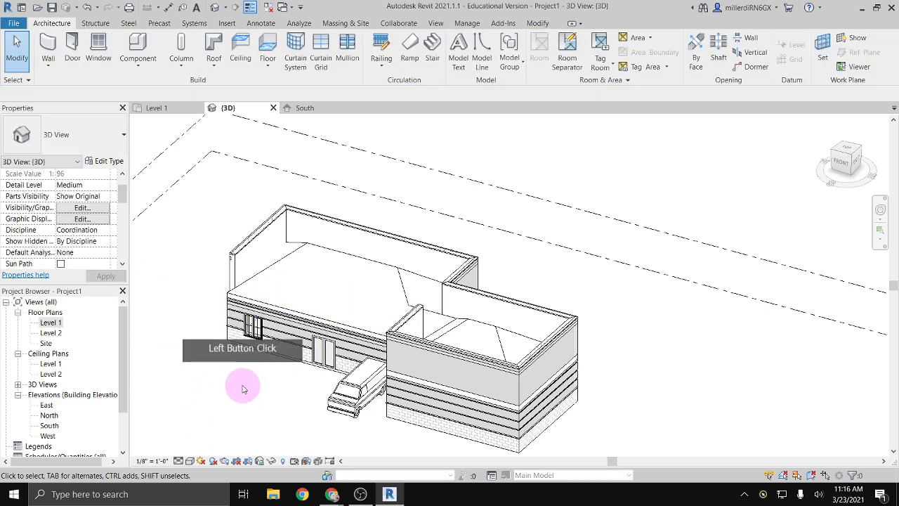
Set the top constraint of the remaining seven exterior walls together to Level 2
scroll(237, 387, up, 1)
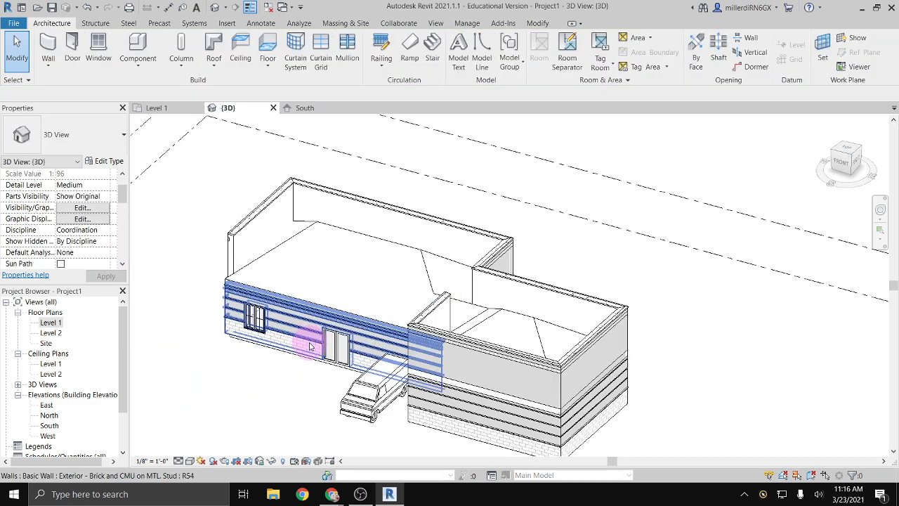
click(503, 283)
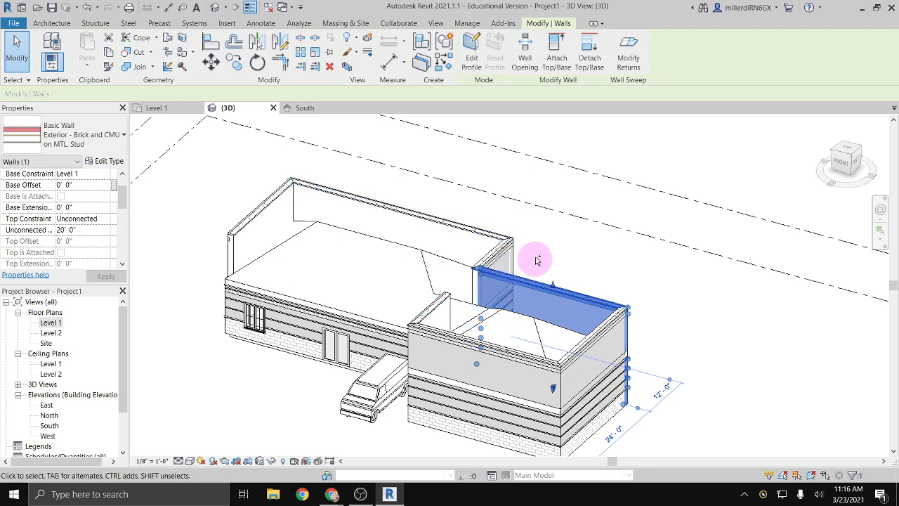
ctrl+click(505, 254)
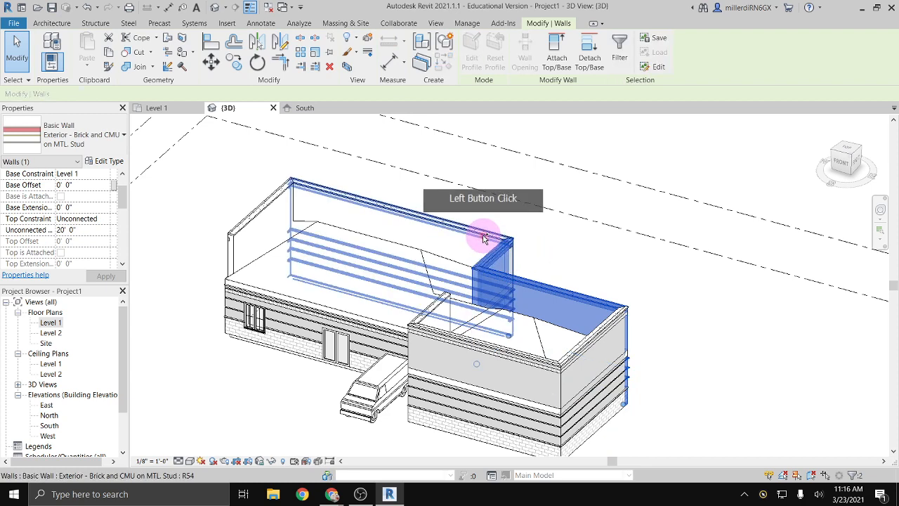
ctrl+click(272, 201)
ctrl+click(273, 201)
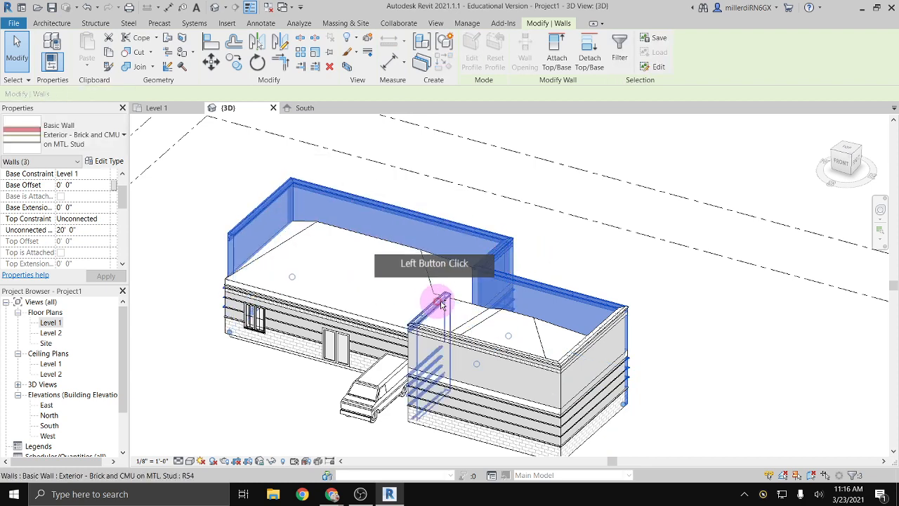
ctrl+click(456, 344)
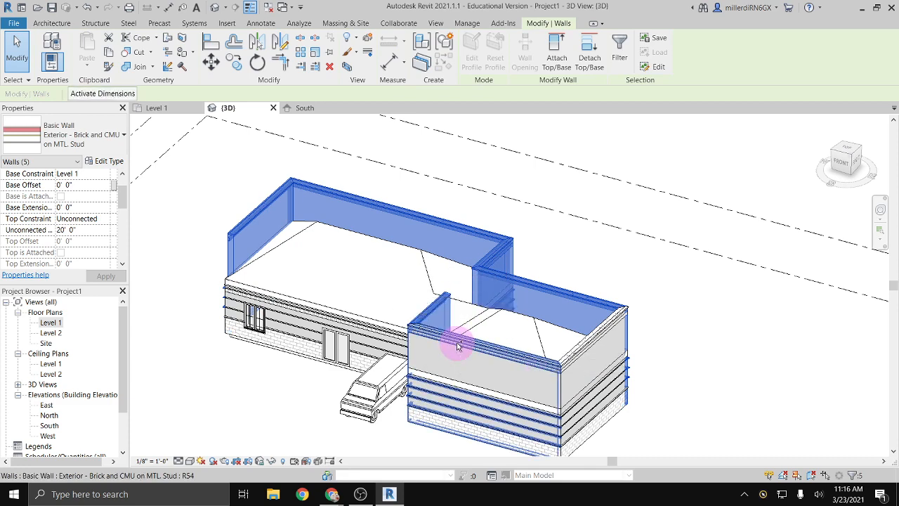
ctrl+click(575, 352)
ctrl+click(507, 410)
click(260, 461)
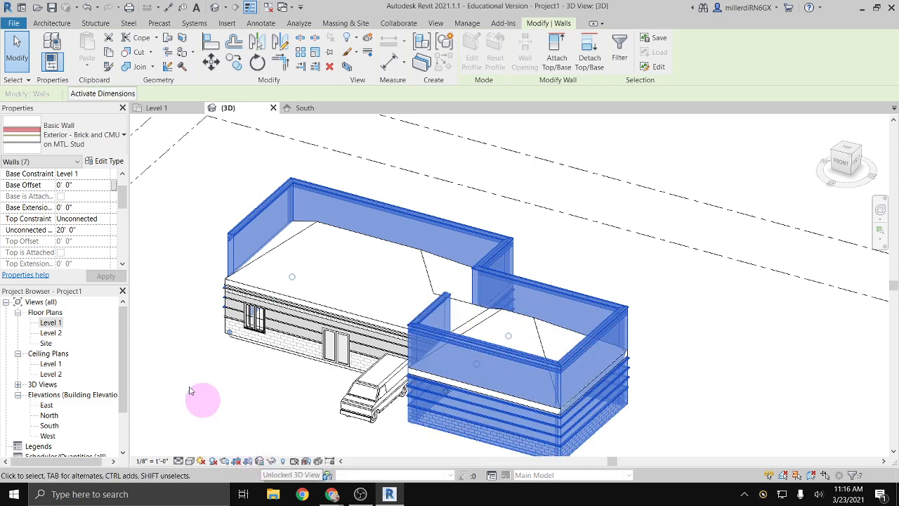
click(105, 220)
click(104, 218)
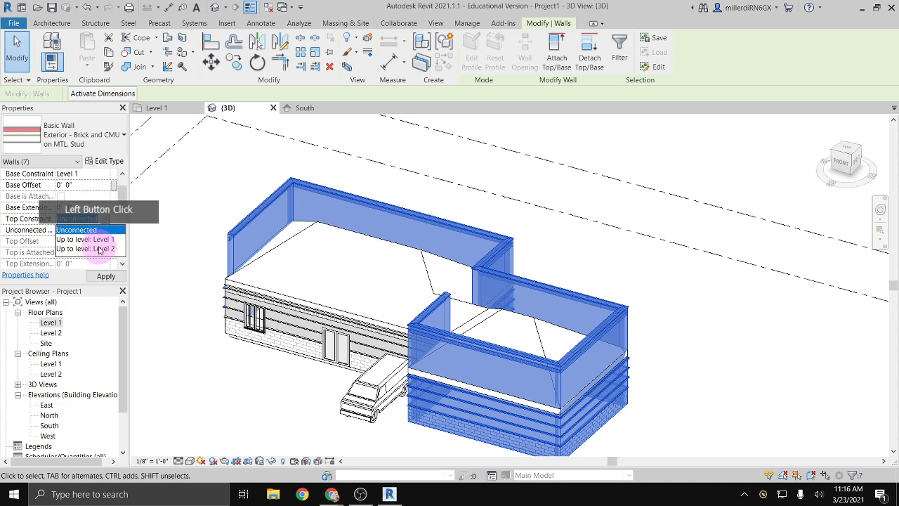
click(102, 240)
click(106, 275)
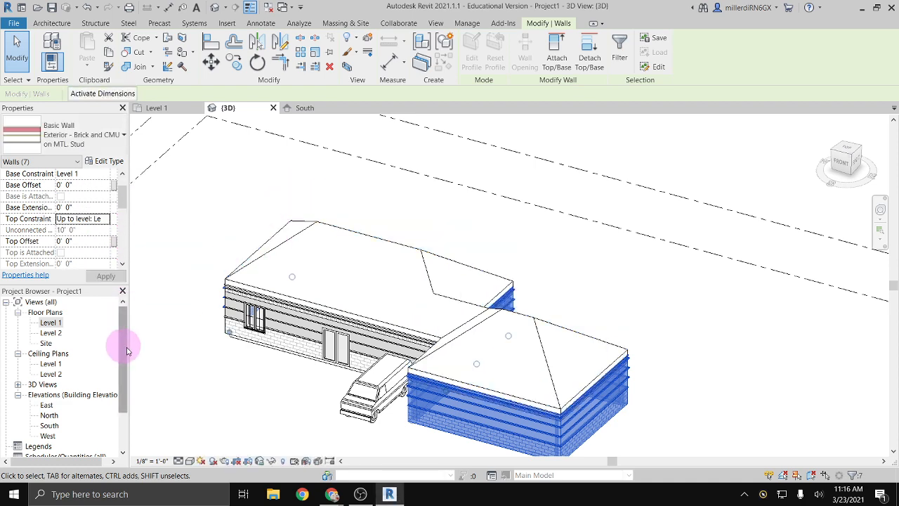
click(209, 366)
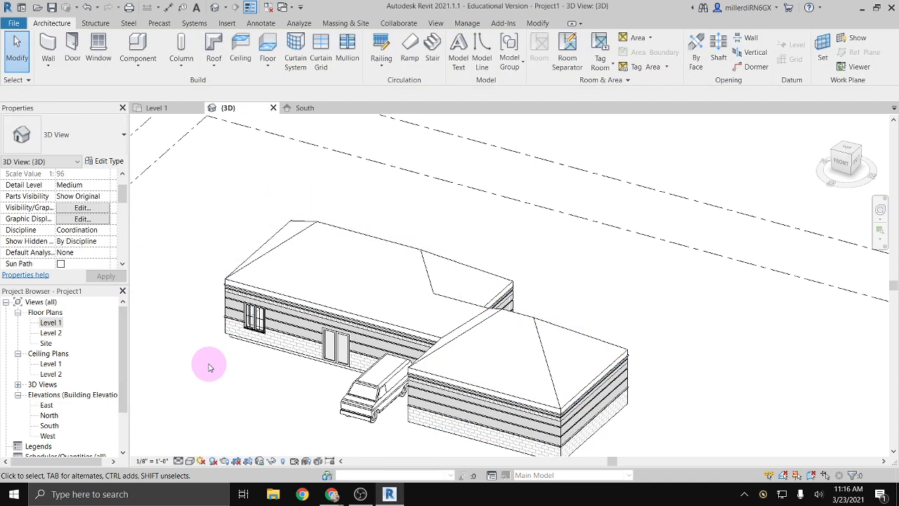
Open the roof's footprint for editing and show the boundary sketch from above
click(305, 306)
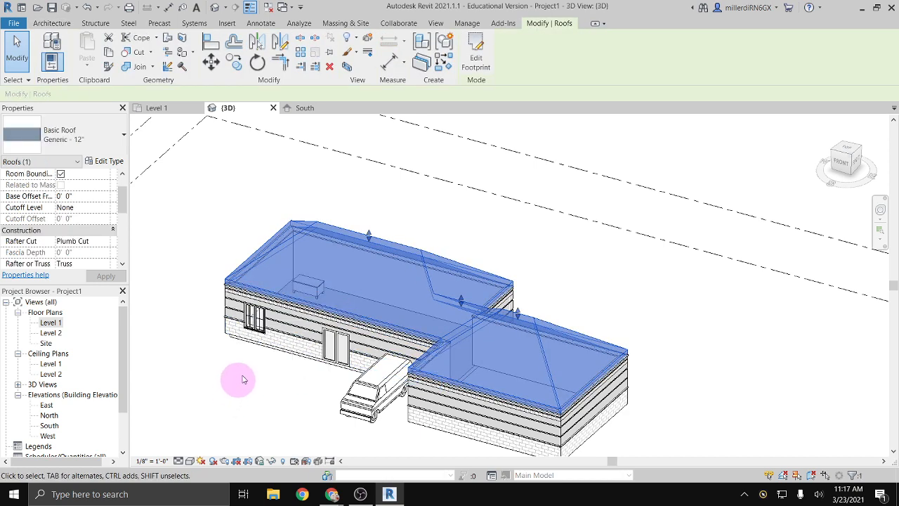
click(475, 59)
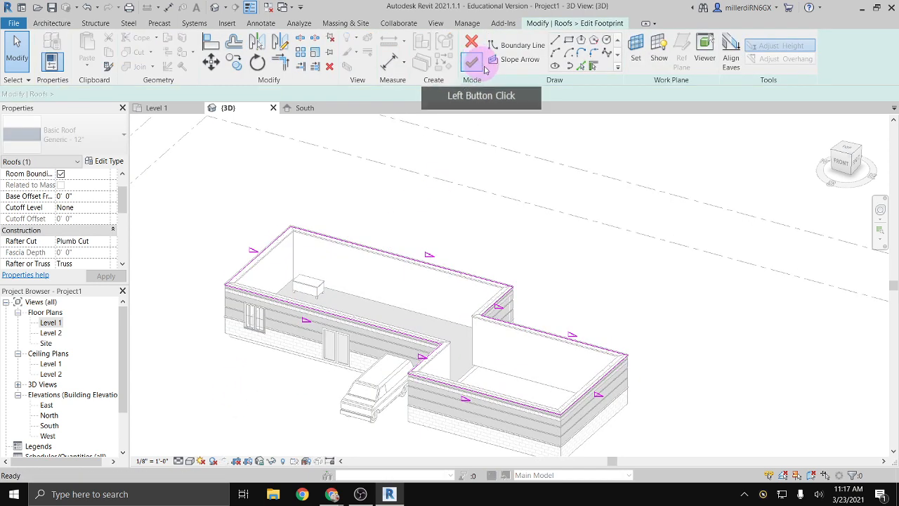
click(848, 151)
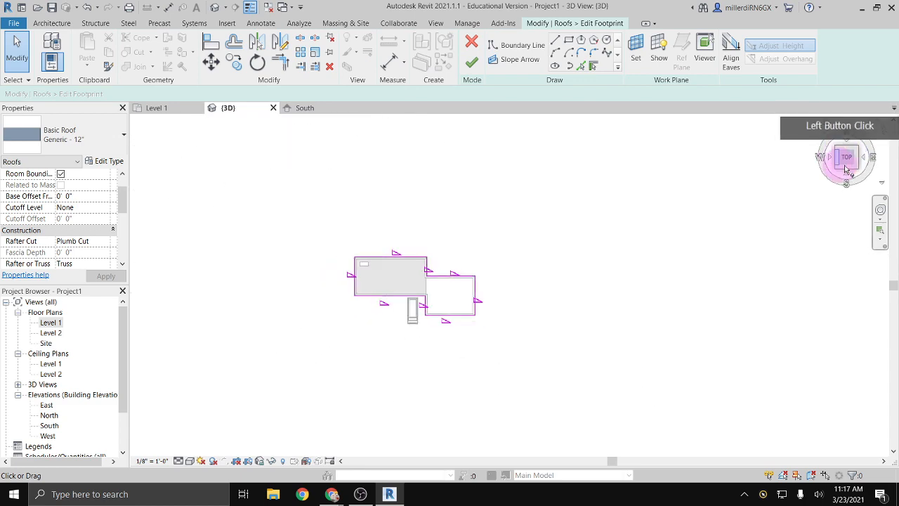
scroll(542, 261, up, 4)
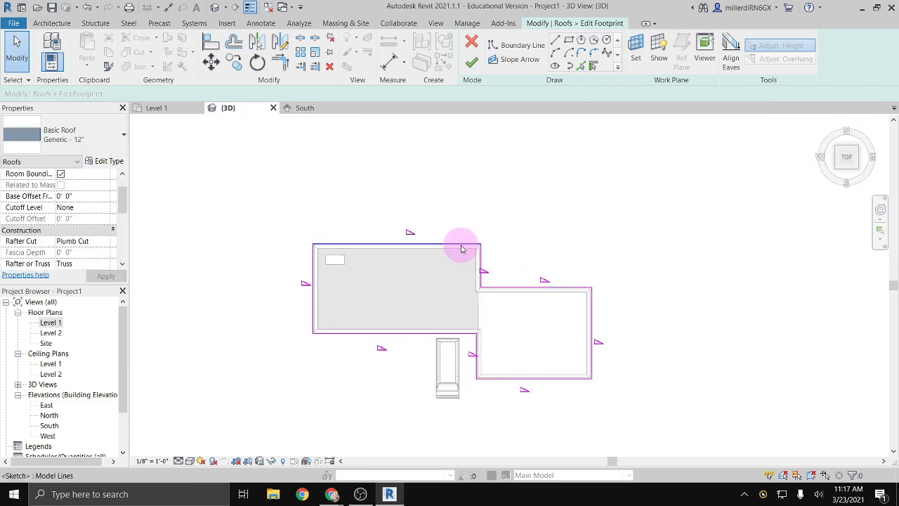
Move the main block's north and west roof boundary lines outward and set the west line's overhang to 3 feet
click(462, 248)
scroll(358, 244, up, 2)
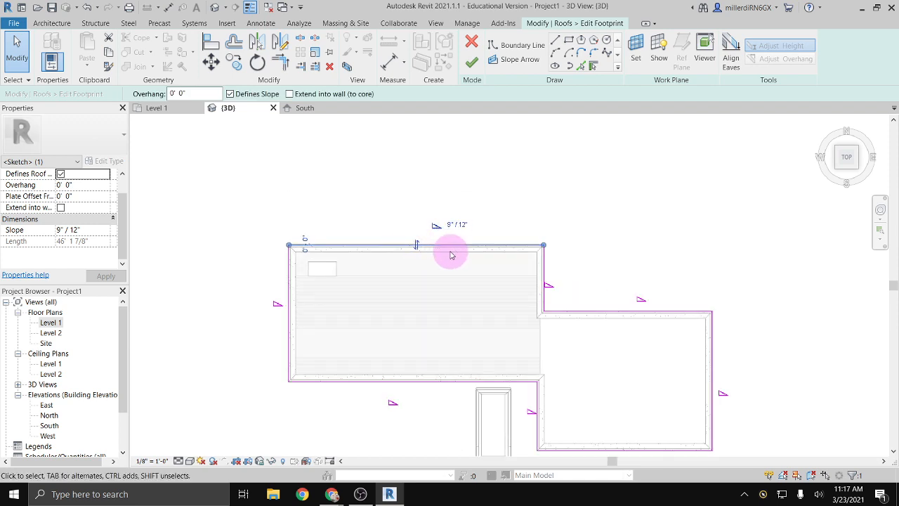
key(Up)
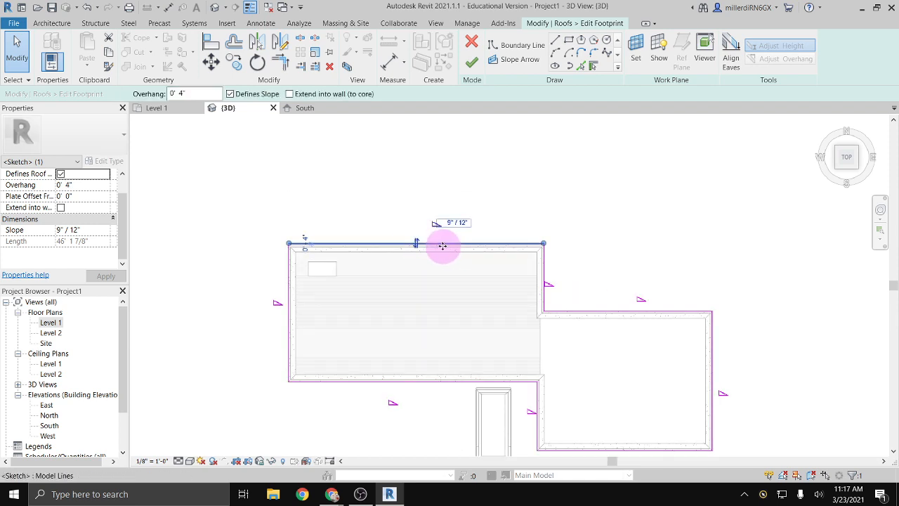
drag(442, 246, 441, 234)
click(289, 331)
drag(290, 331, 275, 332)
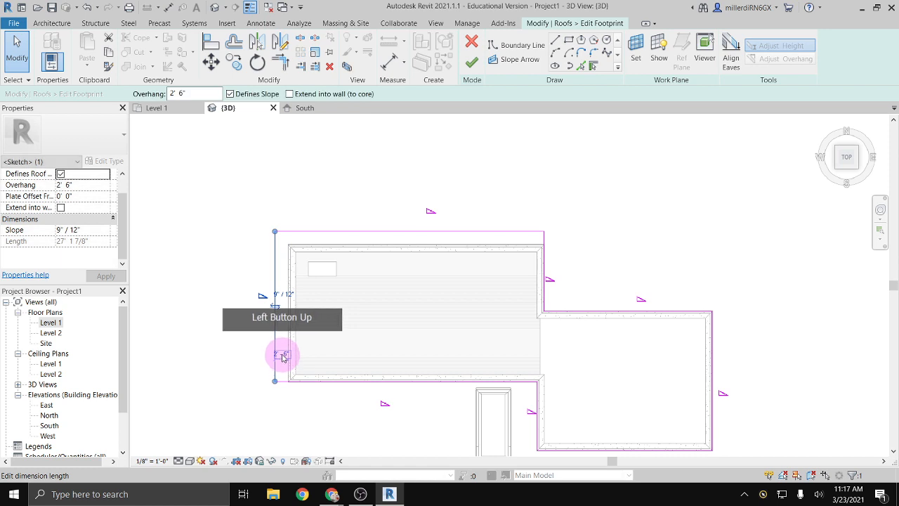
scroll(281, 358, up, 4)
click(279, 355)
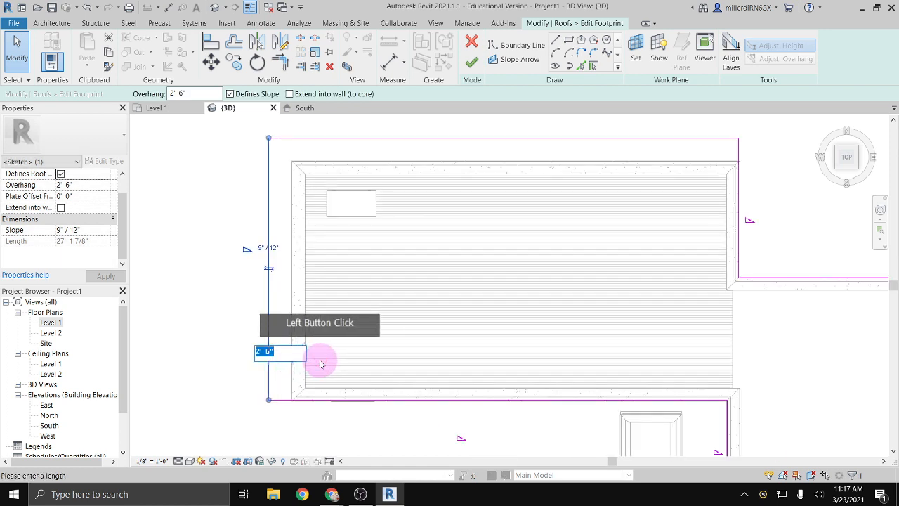
text(3)
key(Return)
Move the main block's south boundary line and all four wing boundary lines outward for overhangs of about 2' 0" to 2' 6"
mouse_move(381, 398)
mouse_down()
mouse_move(382, 420)
mouse_move(411, 428)
mouse_up()
scroll(554, 367, up, 3)
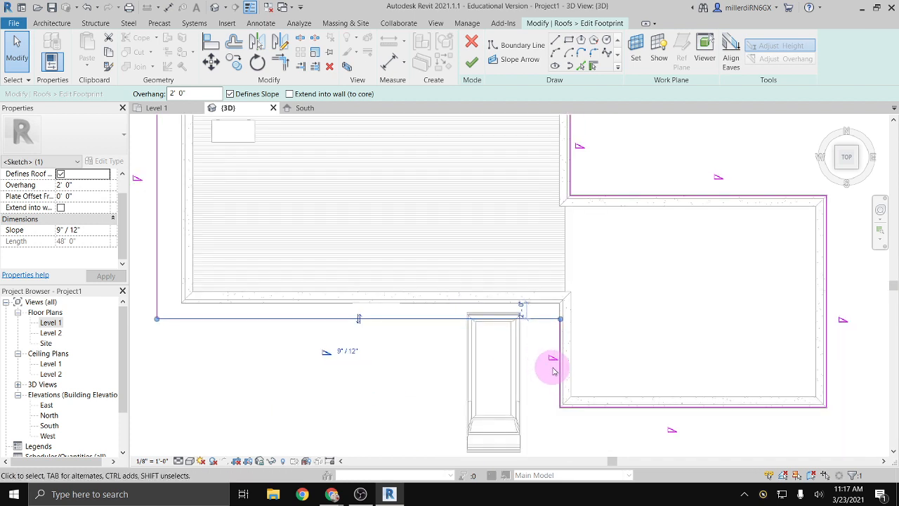
drag(558, 373, 540, 380)
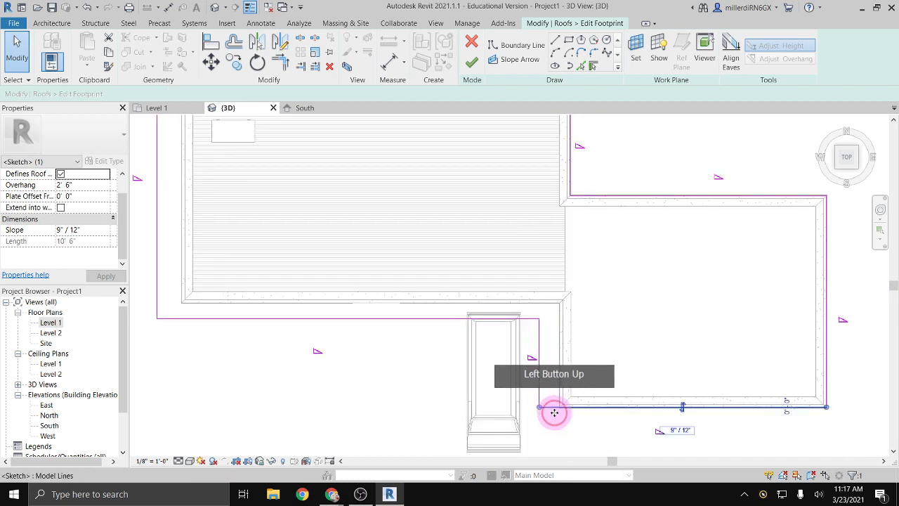
click(572, 423)
click(828, 335)
drag(829, 335, 844, 335)
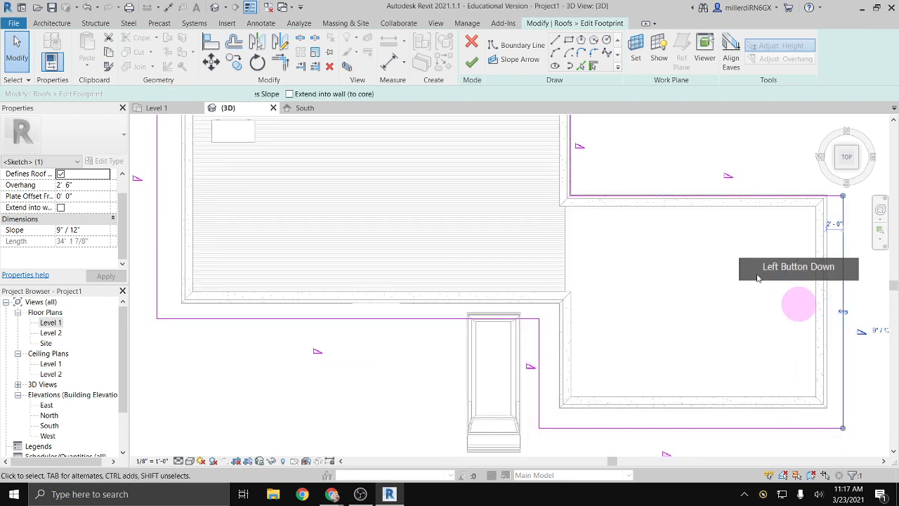
drag(645, 199, 635, 177)
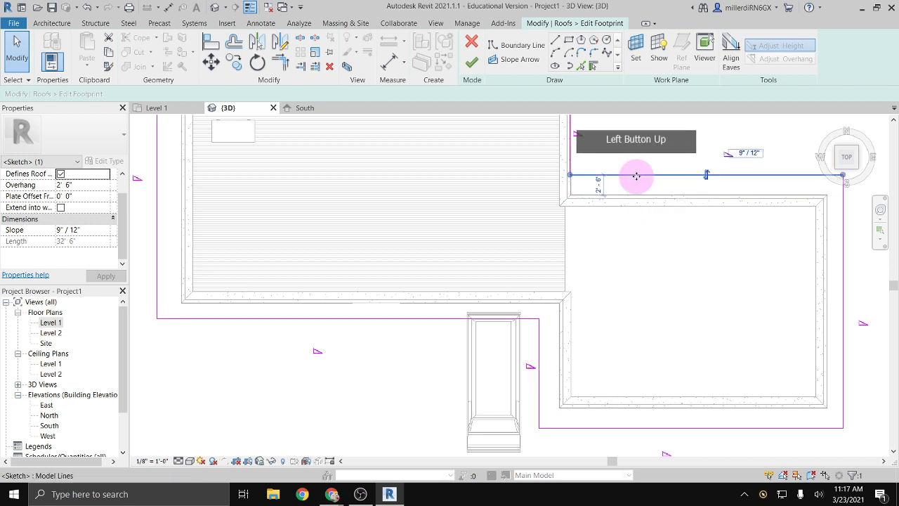
Turn off slope definition for the wing's north roof boundary line
scroll(632, 189, down, 3)
middle_drag(555, 242, 480, 263)
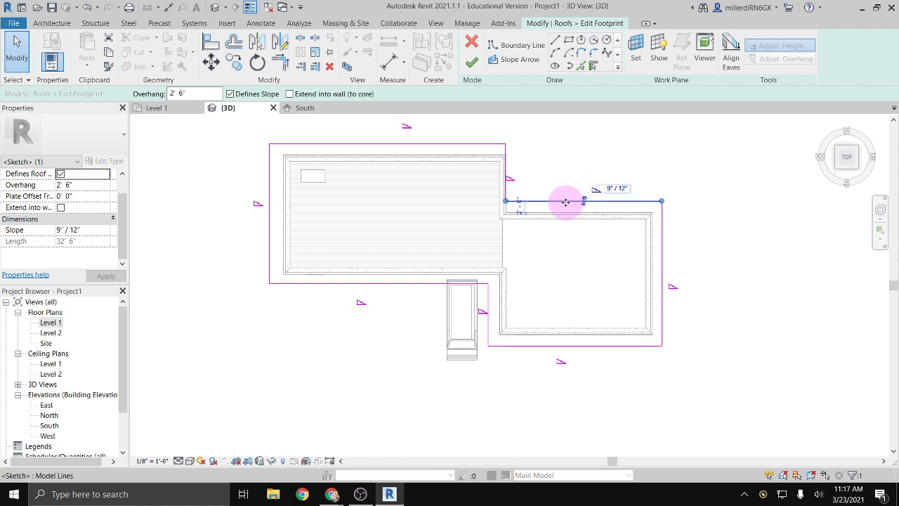
click(373, 215)
click(409, 364)
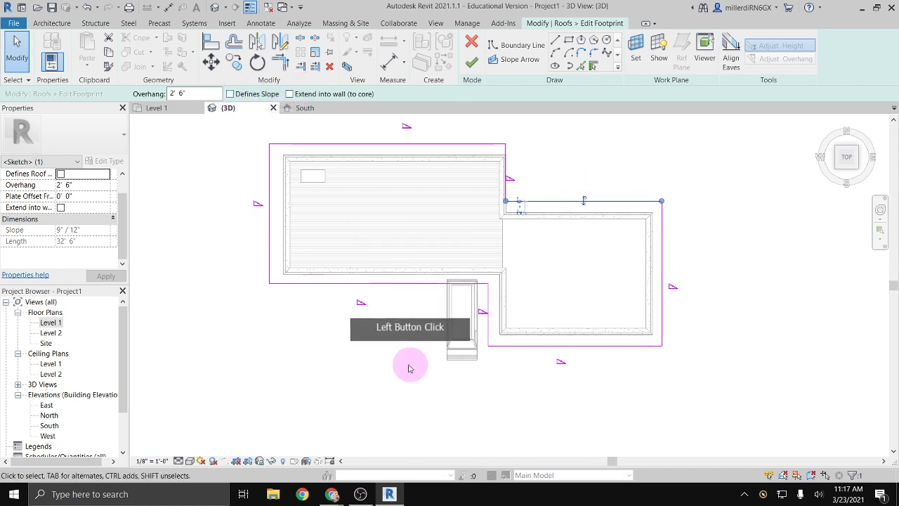
click(471, 316)
click(572, 184)
click(421, 343)
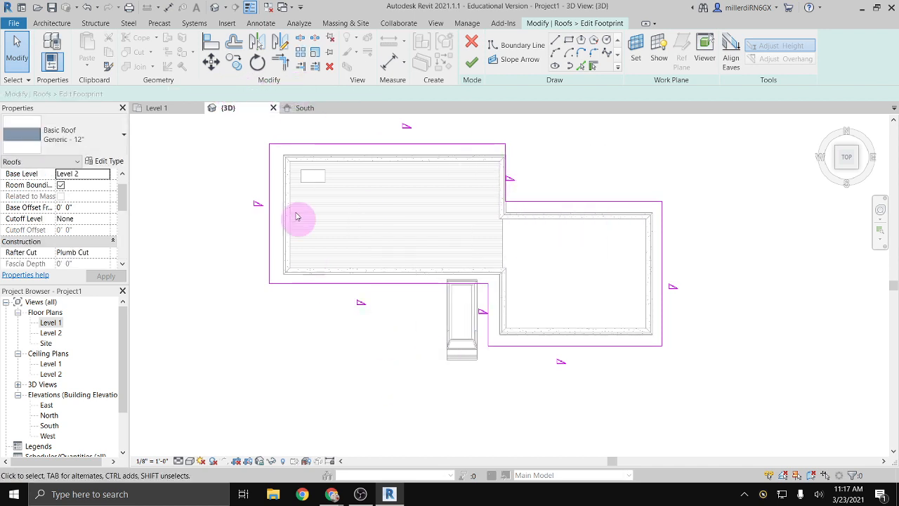
Delete all eight boundary lines of the roof footprint
scroll(294, 208, down, 1)
mouse_move(237, 127)
mouse_down()
mouse_move(662, 365)
mouse_move(680, 385)
mouse_up()
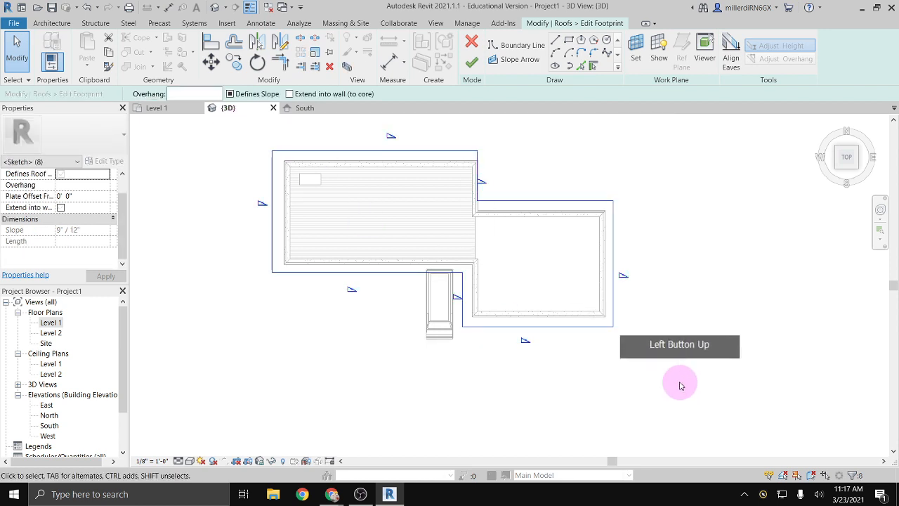
key(Delete)
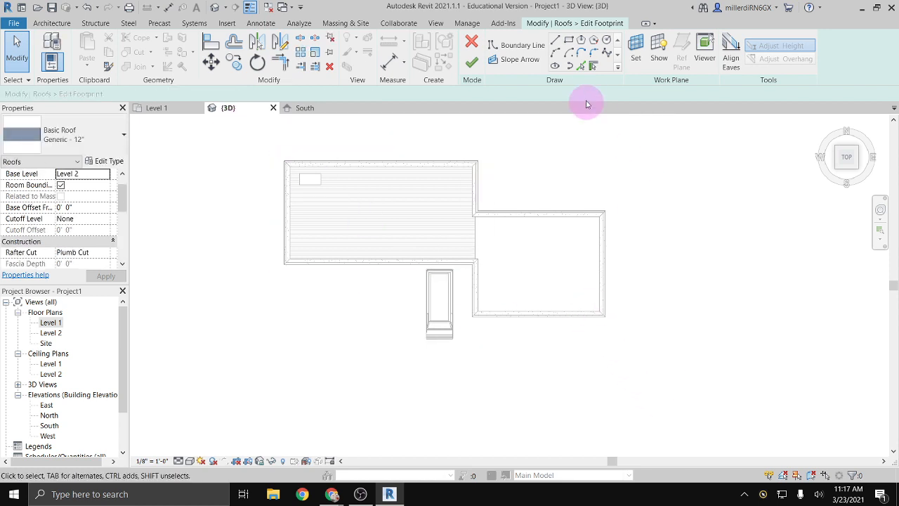
Create slope-defining boundary lines with a 1' 0" overhang from all eight exterior walls, forming a closed roof outline
click(593, 68)
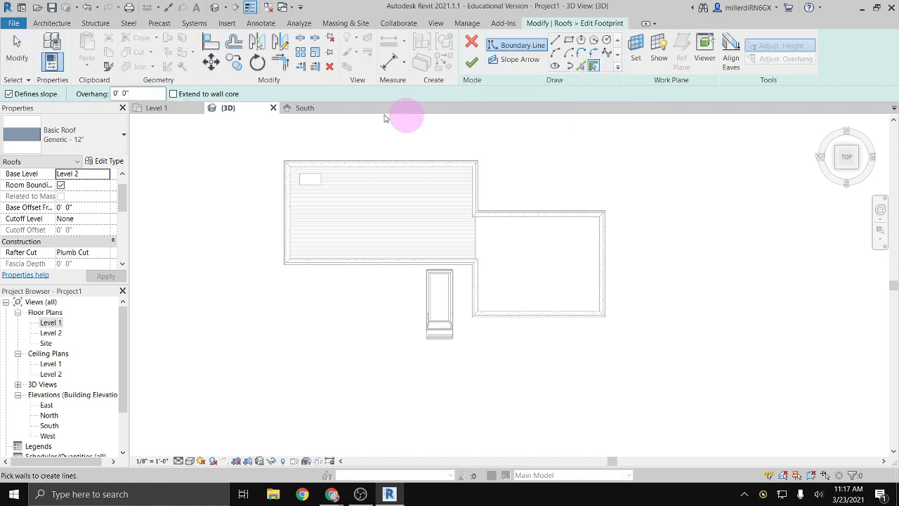
drag(139, 93, 90, 95)
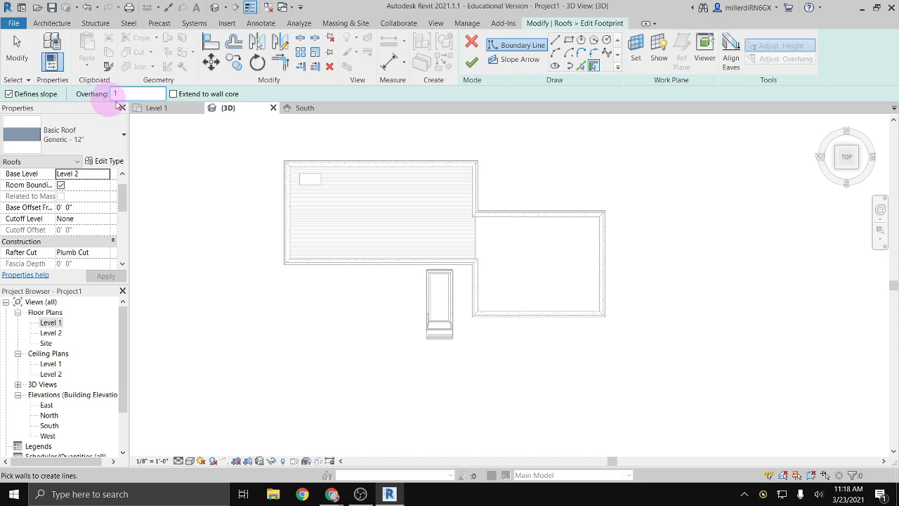
click(291, 190)
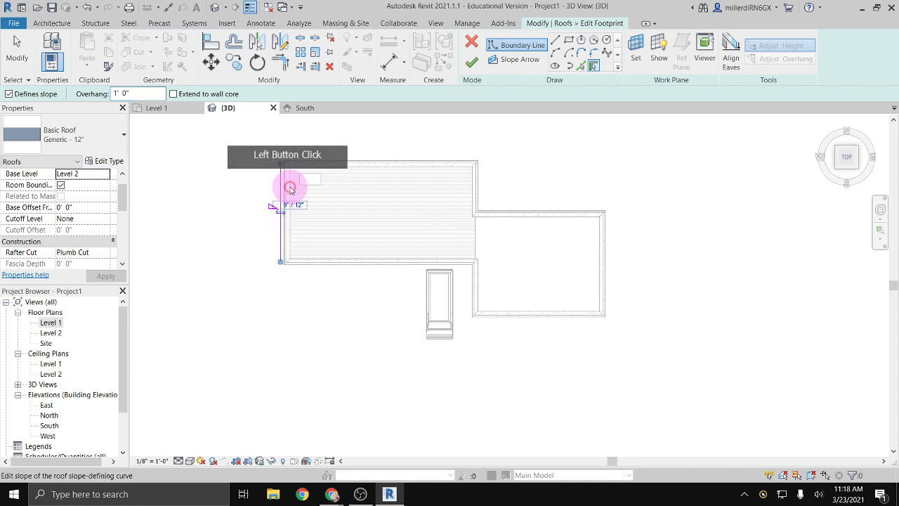
click(298, 161)
click(479, 191)
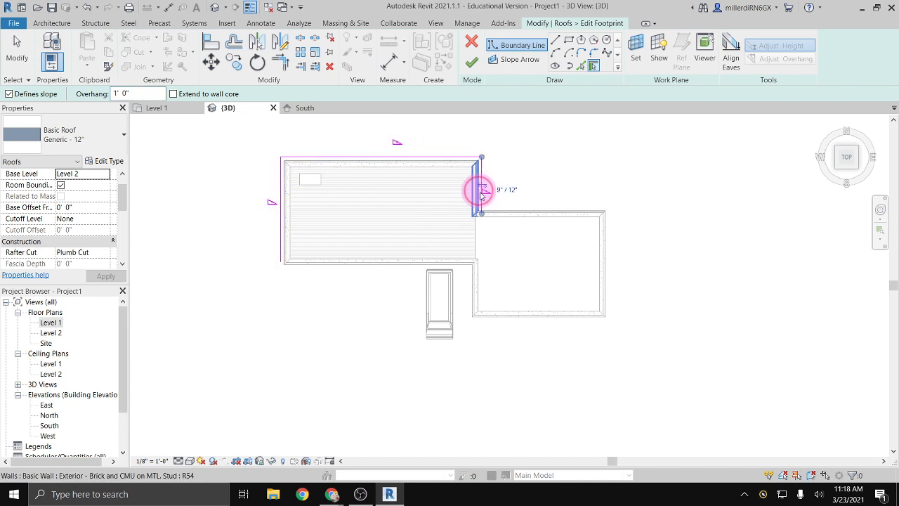
click(536, 221)
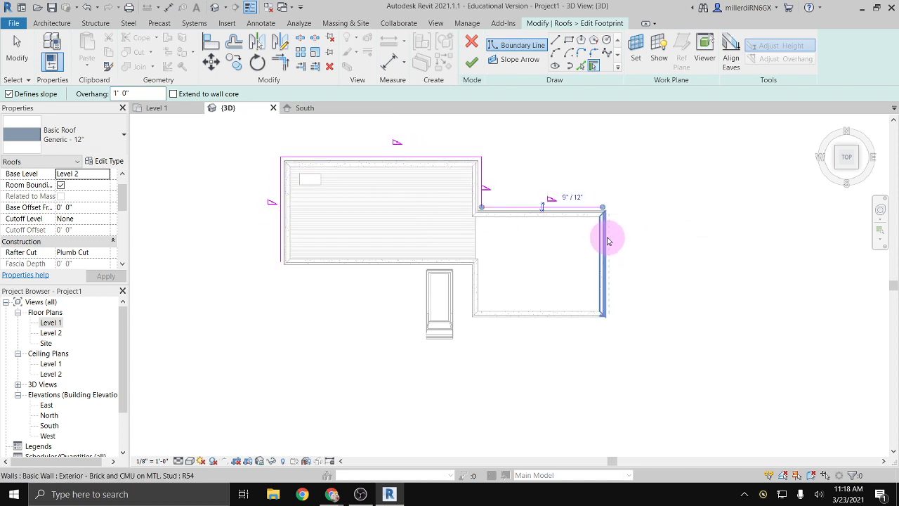
click(603, 260)
click(571, 315)
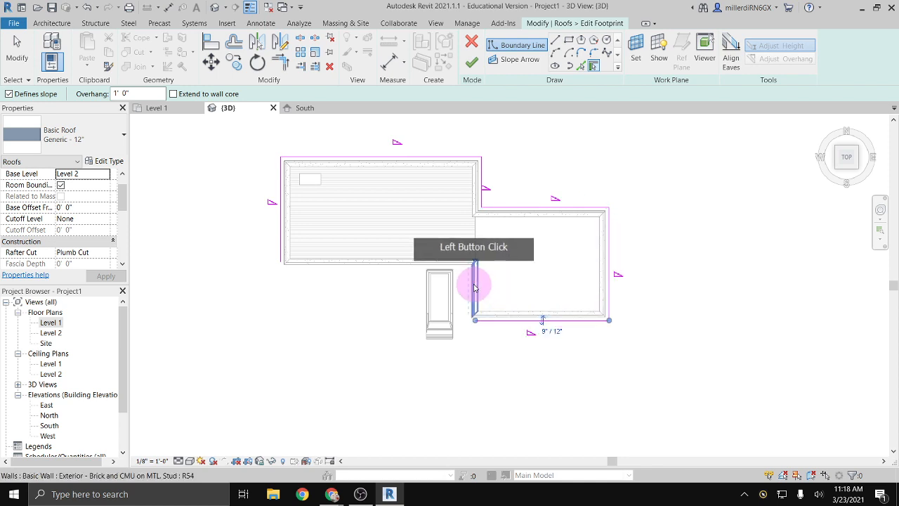
click(475, 287)
click(440, 263)
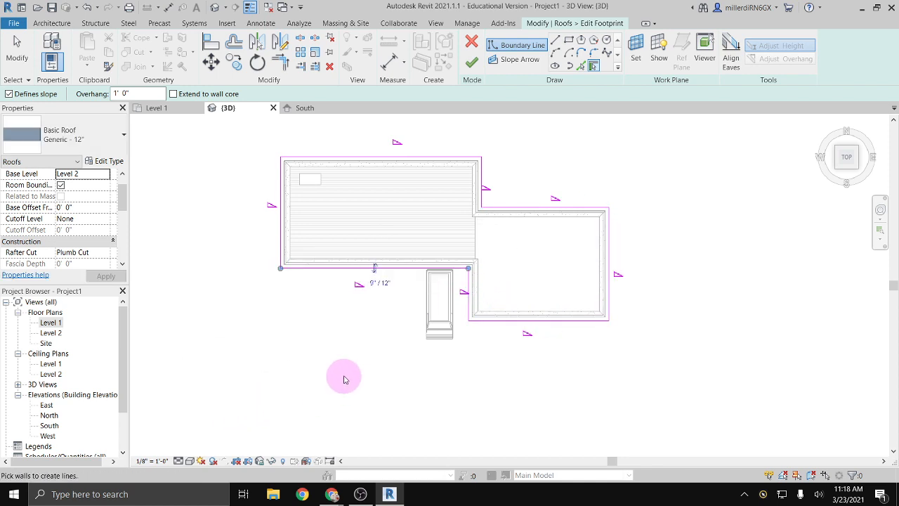
click(316, 273)
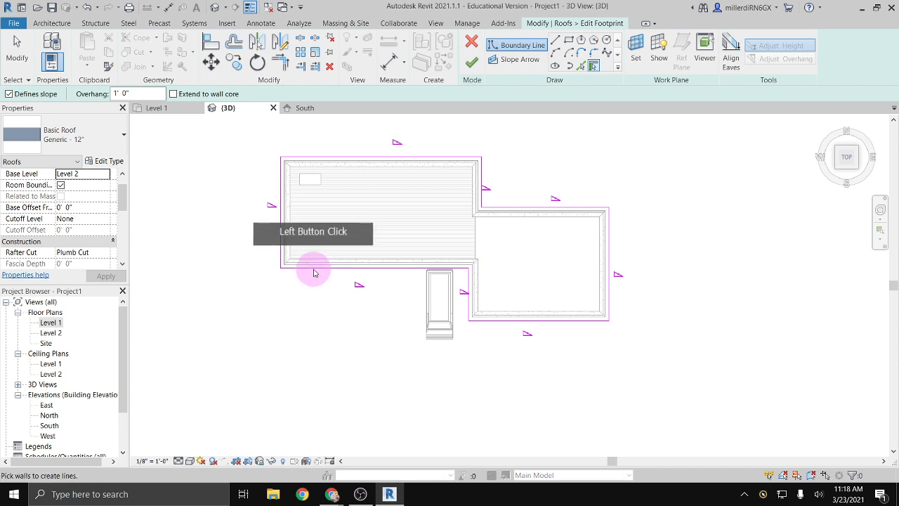
key(Escape)
key(Escape)
Turn off slope definition for the four north and south boundary lines of the main block and wing
click(300, 269)
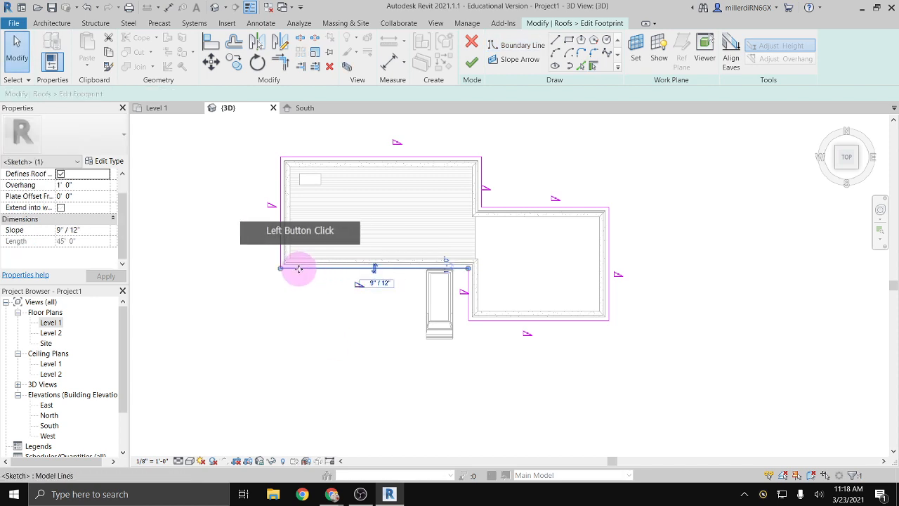
scroll(351, 267, up, 1)
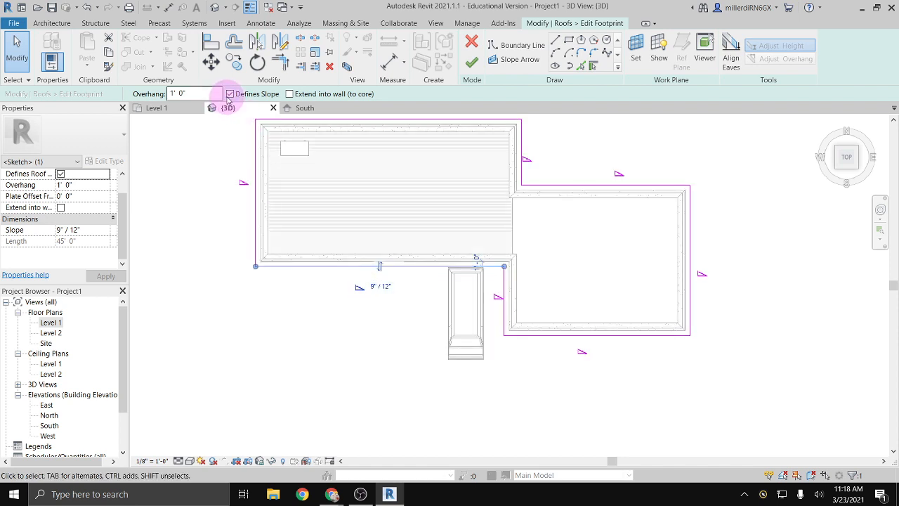
click(529, 336)
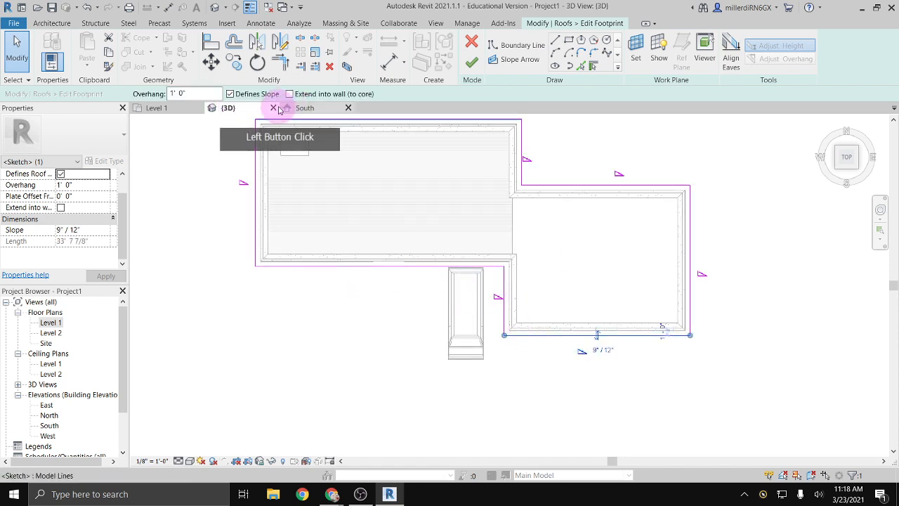
click(231, 94)
middle_drag(367, 187, 321, 247)
click(320, 186)
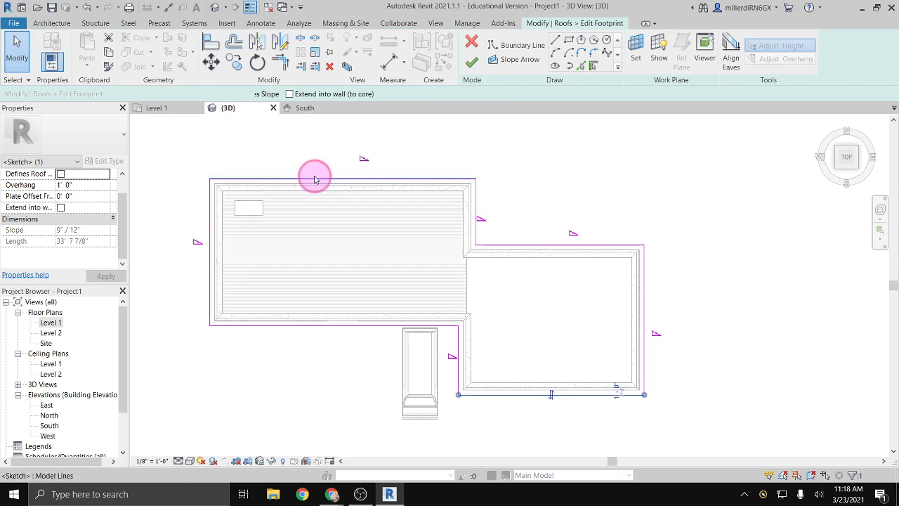
click(250, 94)
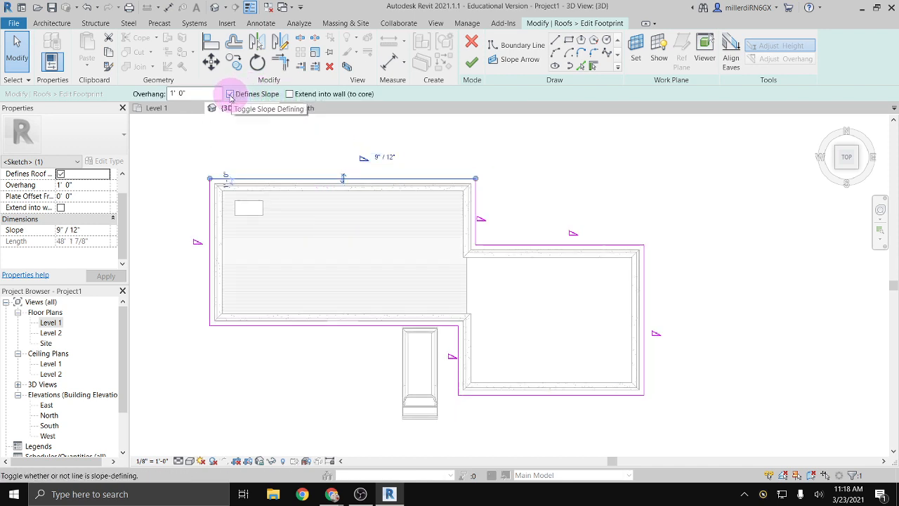
click(230, 95)
click(506, 245)
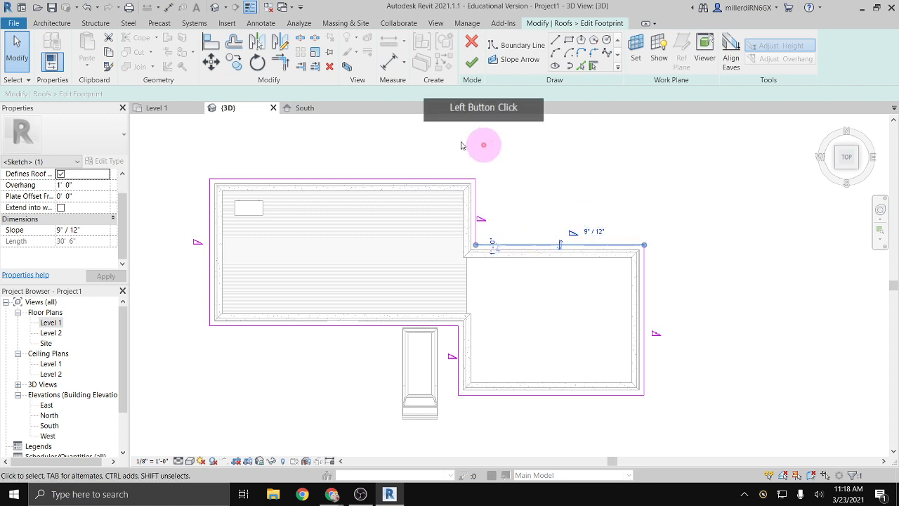
click(230, 94)
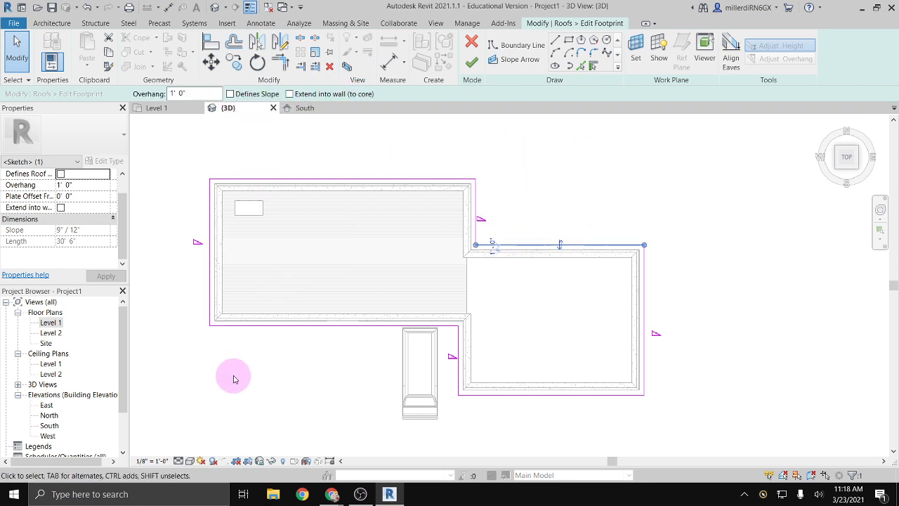
Finish the roof footprint edit, inspect the roof from the front in 3D and deselect it
click(484, 62)
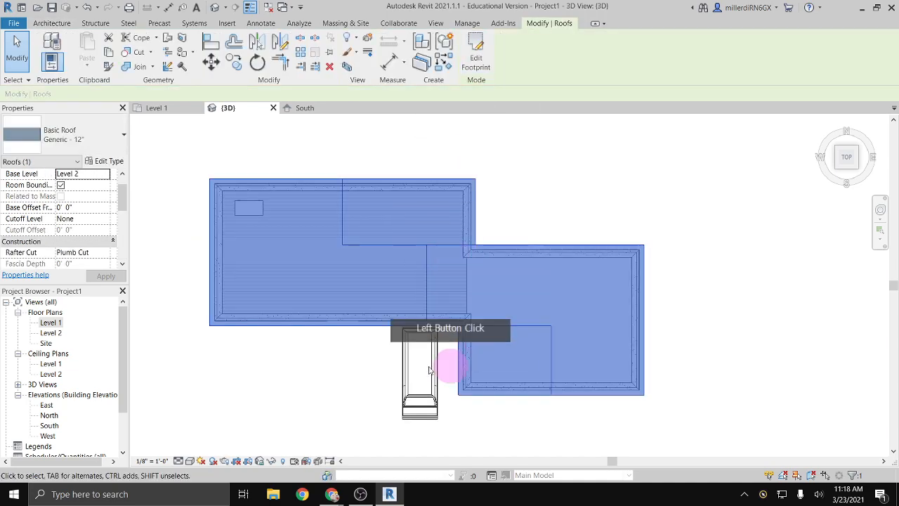
shift+middle_drag(360, 385, 383, 126)
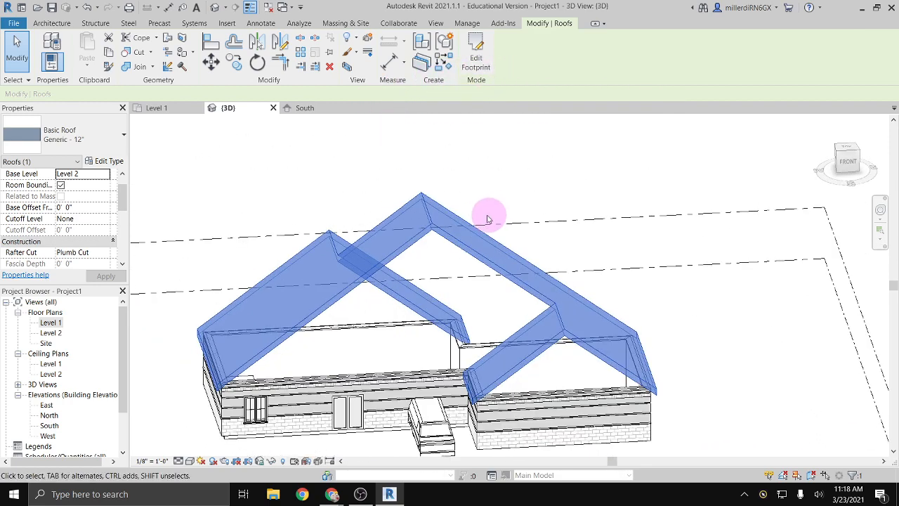
click(627, 203)
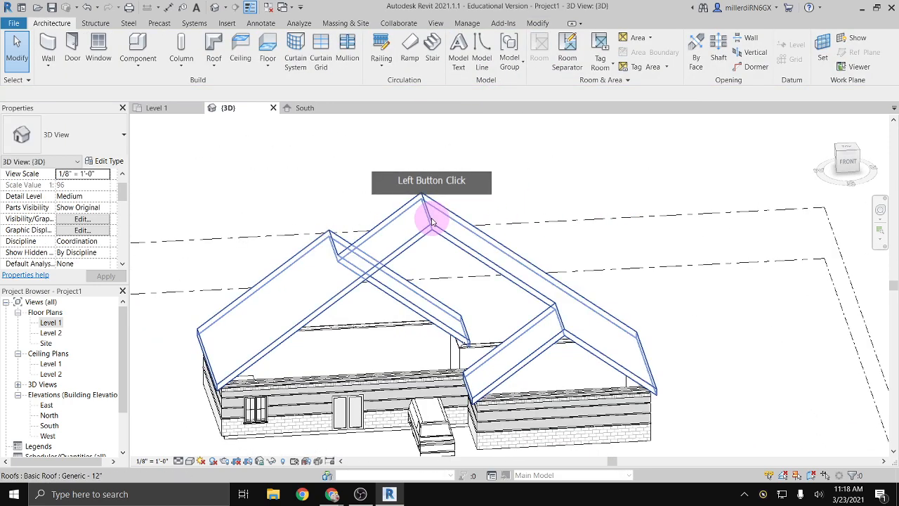
Select the roof in 3D and adjust its ridge shape handles to give it a lower pitch
click(428, 207)
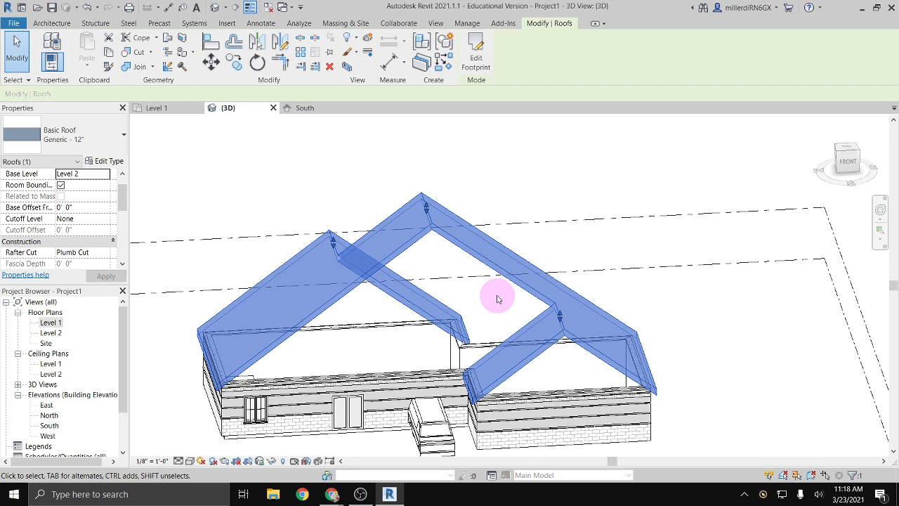
drag(427, 207, 428, 297)
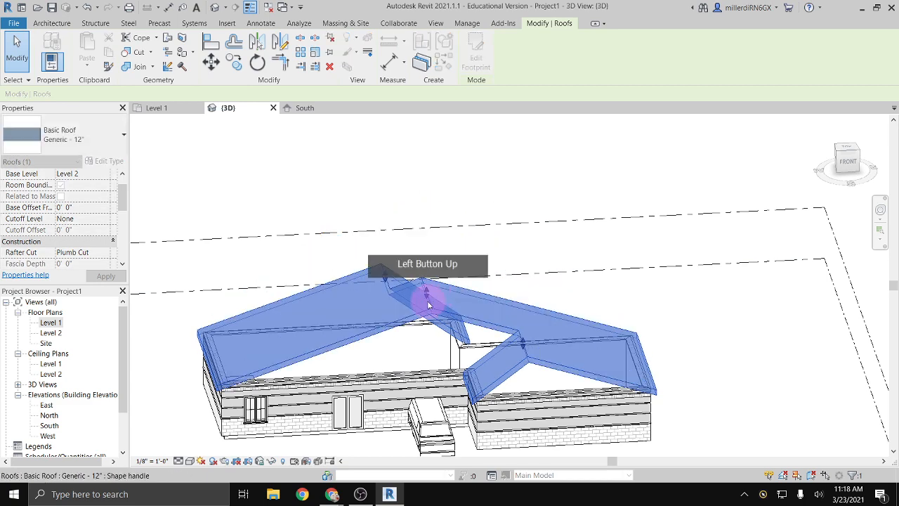
drag(387, 274, 401, 357)
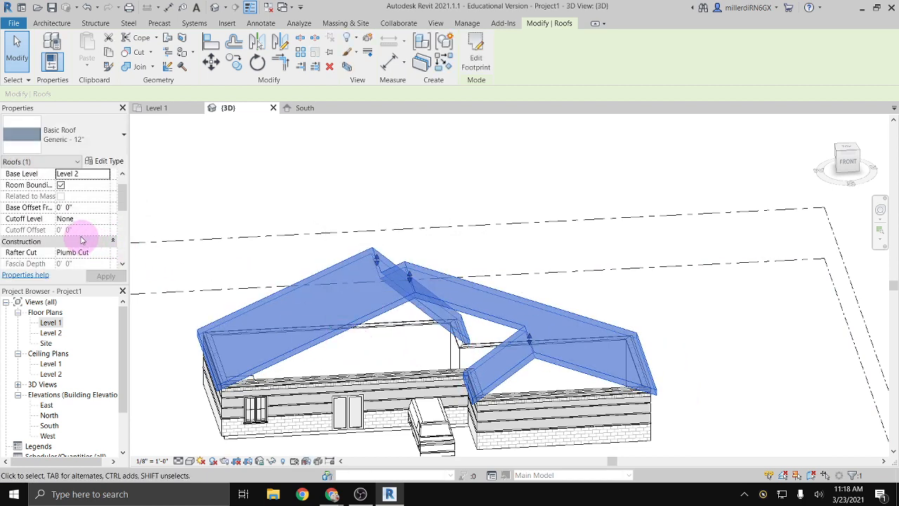
scroll(84, 235, down, 3)
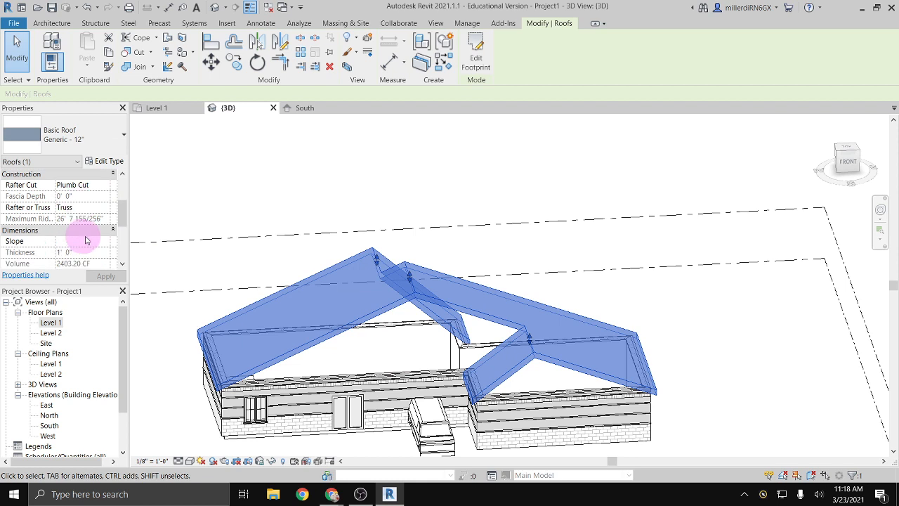
In the roof footprint, set the wing's short west boundary line beside the main block to a 3" / 12" slope, then finish and deselect the roof
click(475, 56)
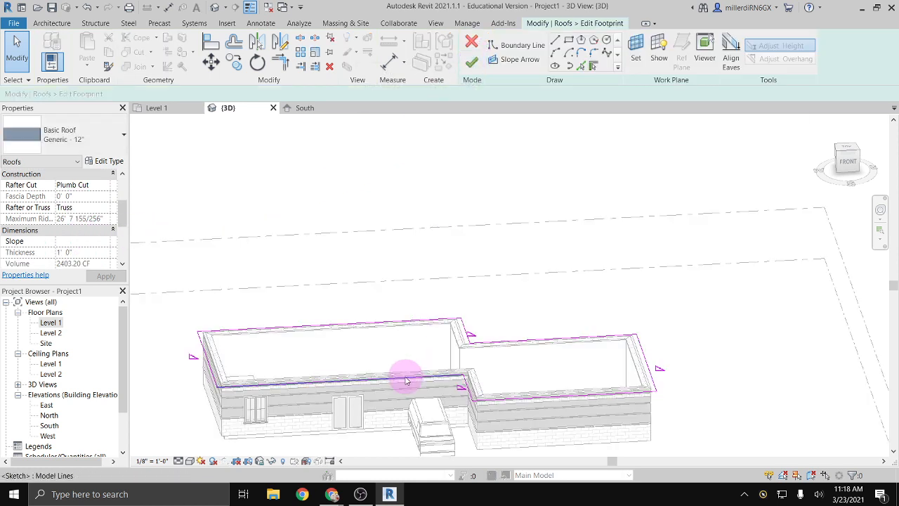
click(413, 377)
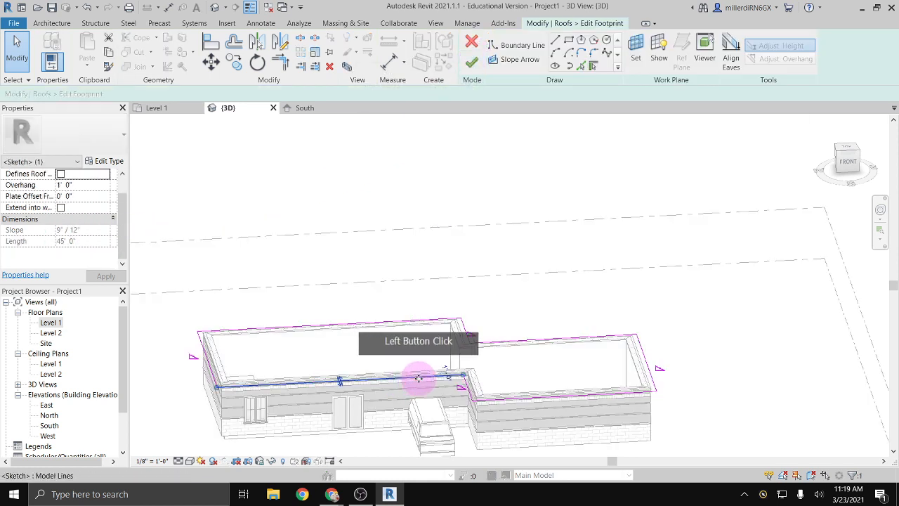
click(465, 387)
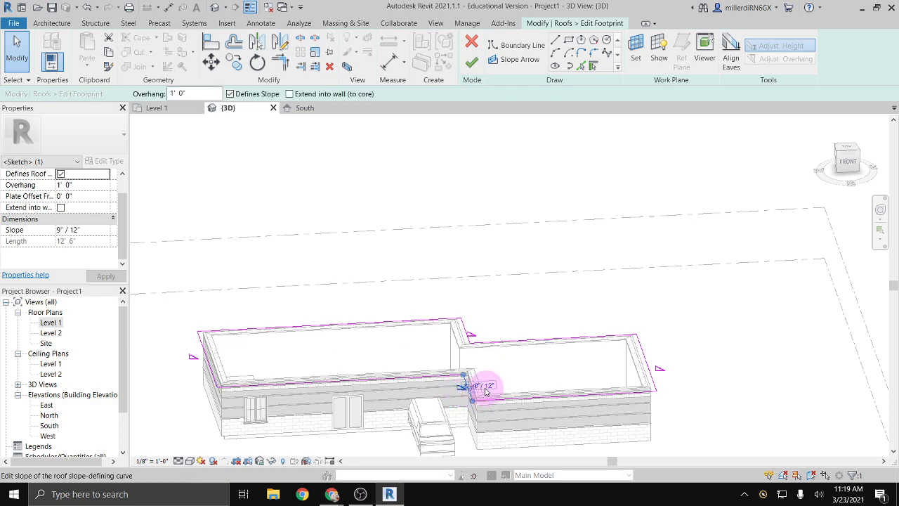
scroll(478, 391, up, 3)
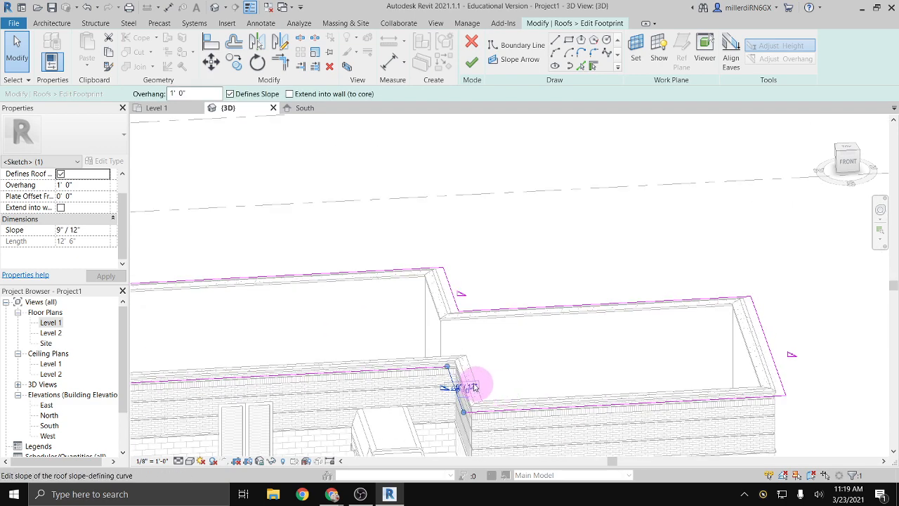
scroll(467, 388, up, 3)
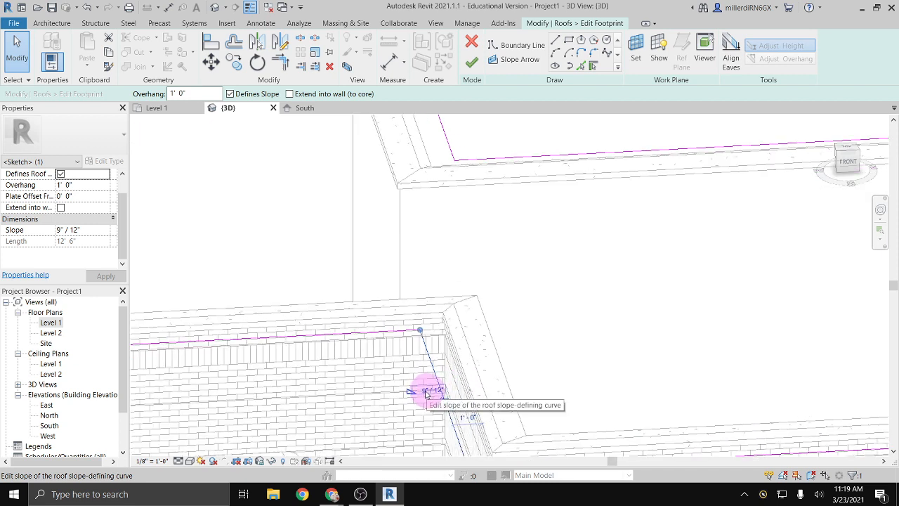
click(61, 230)
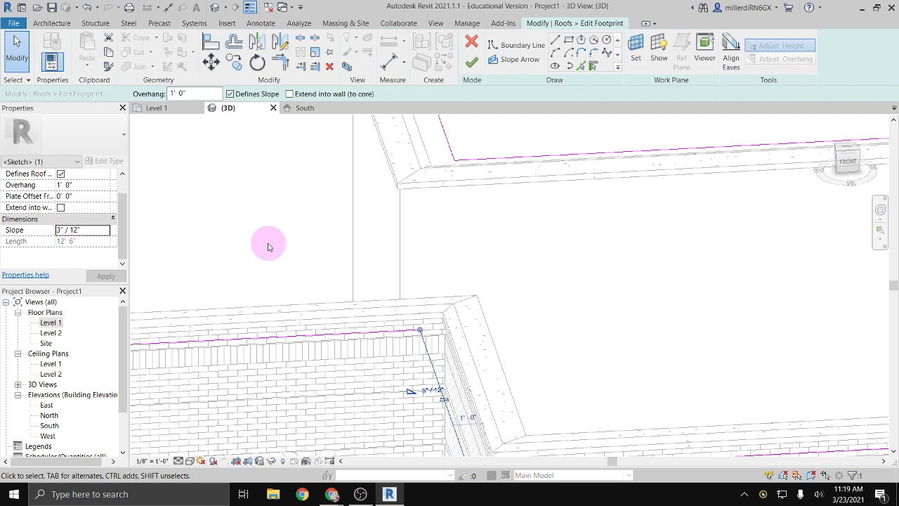
click(470, 66)
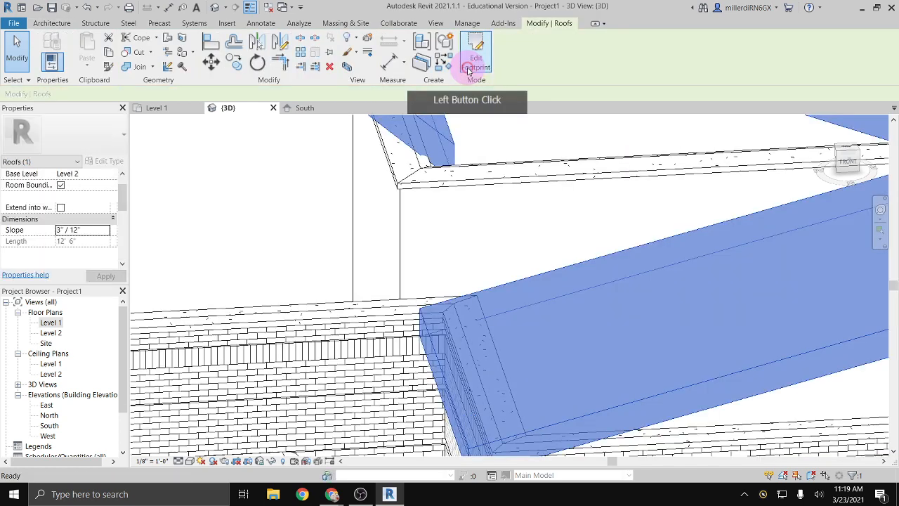
scroll(446, 246, down, 4)
scroll(436, 255, down, 3)
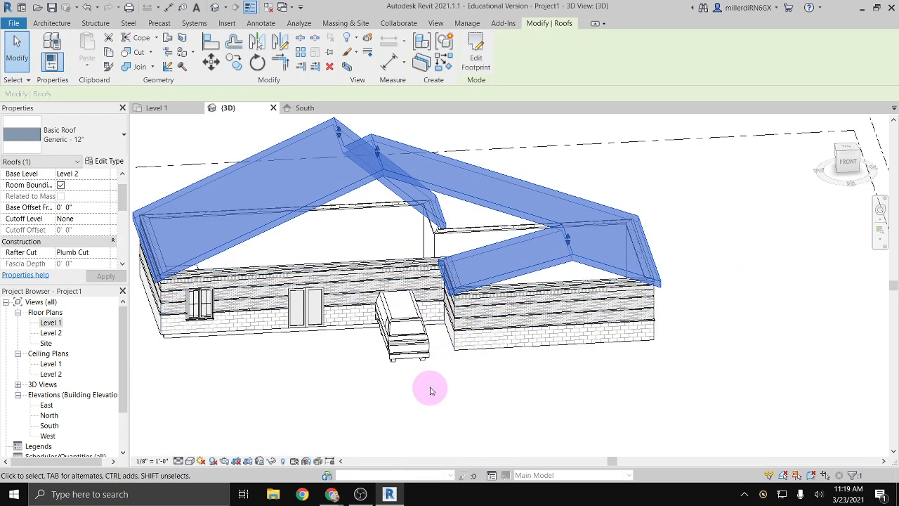
click(469, 407)
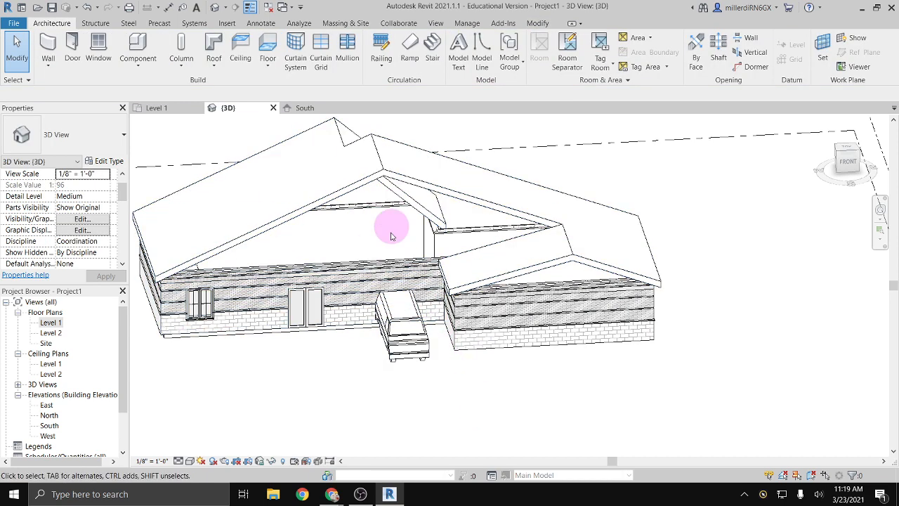
Attach the top of the main block's front wall, with the window and double door, to the roof
shift+middle_drag(373, 295, 361, 231)
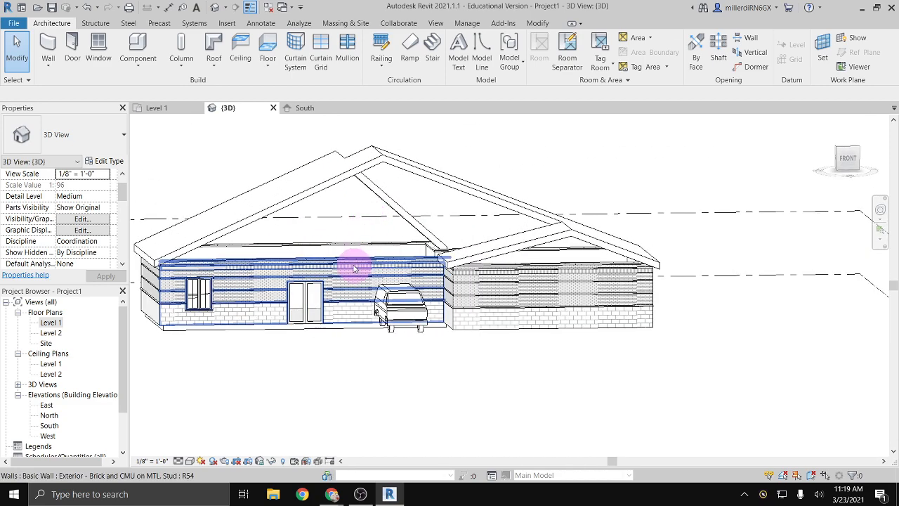
click(350, 266)
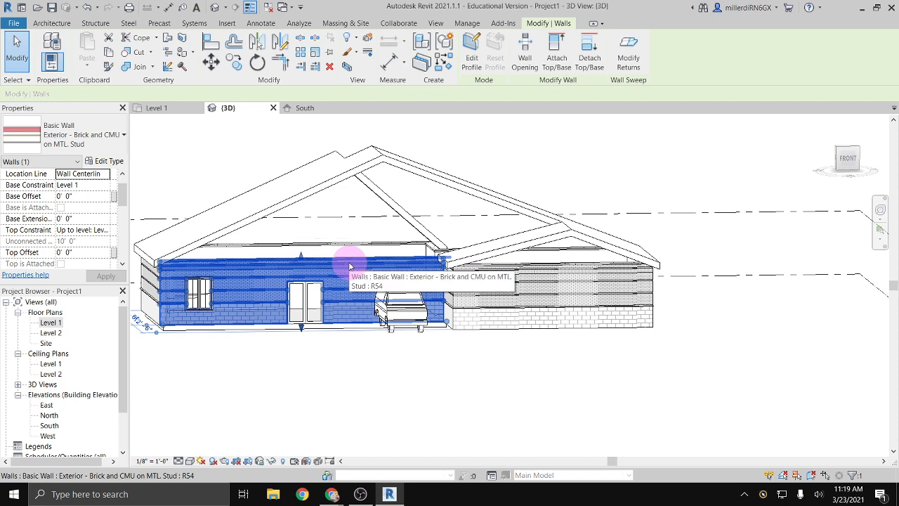
click(556, 57)
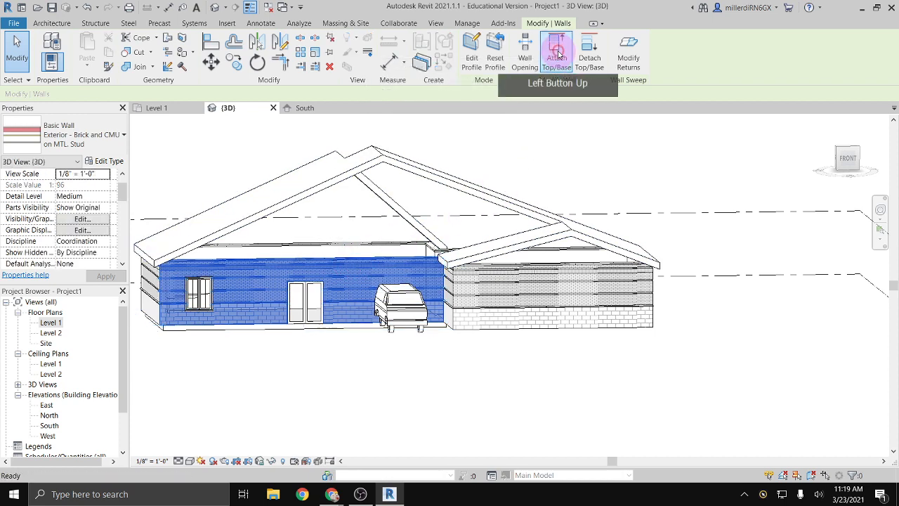
click(477, 194)
click(237, 356)
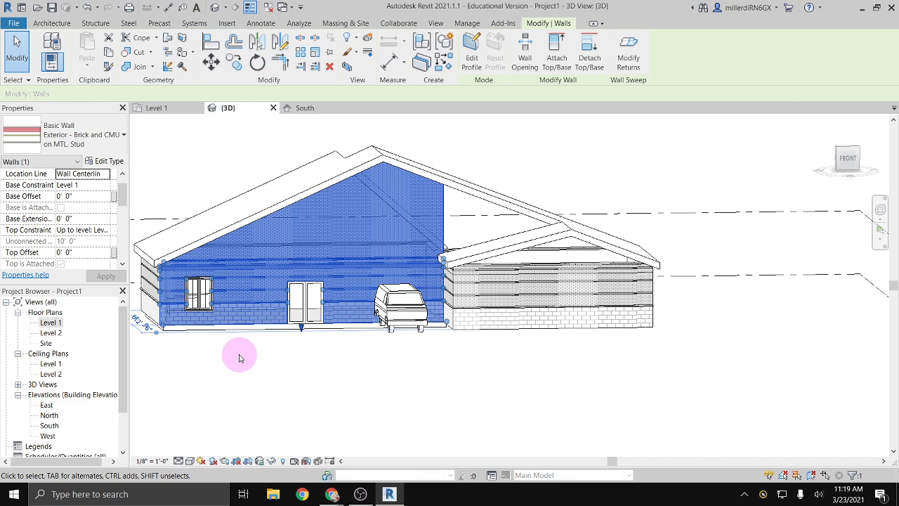
click(307, 403)
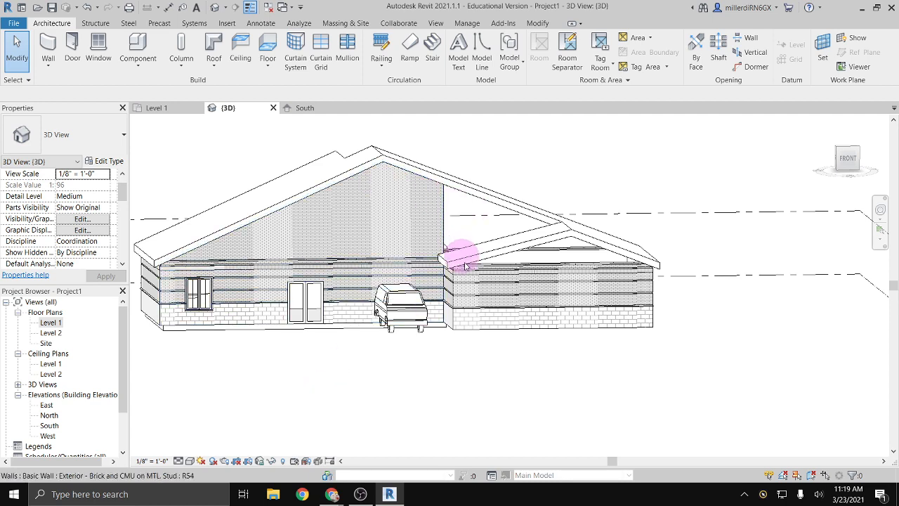
Attach the top of the wing's front wall to the roof
click(484, 269)
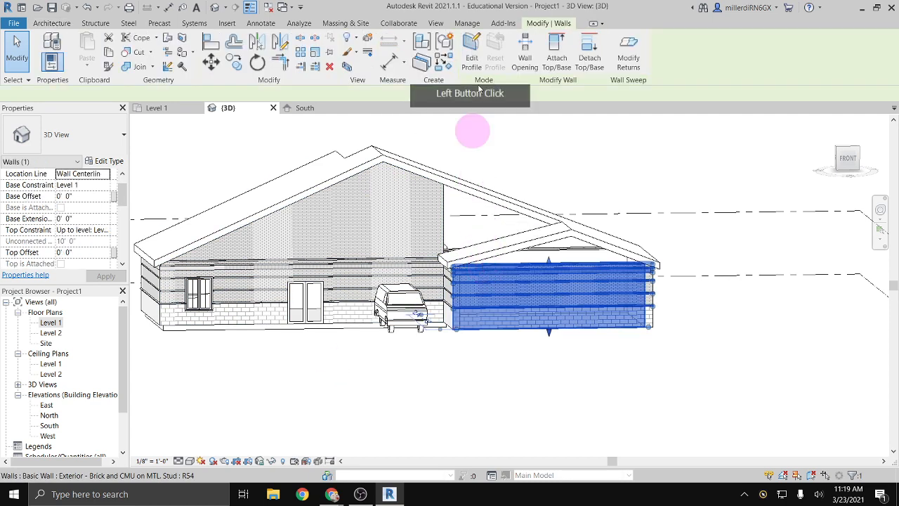
click(557, 63)
click(582, 228)
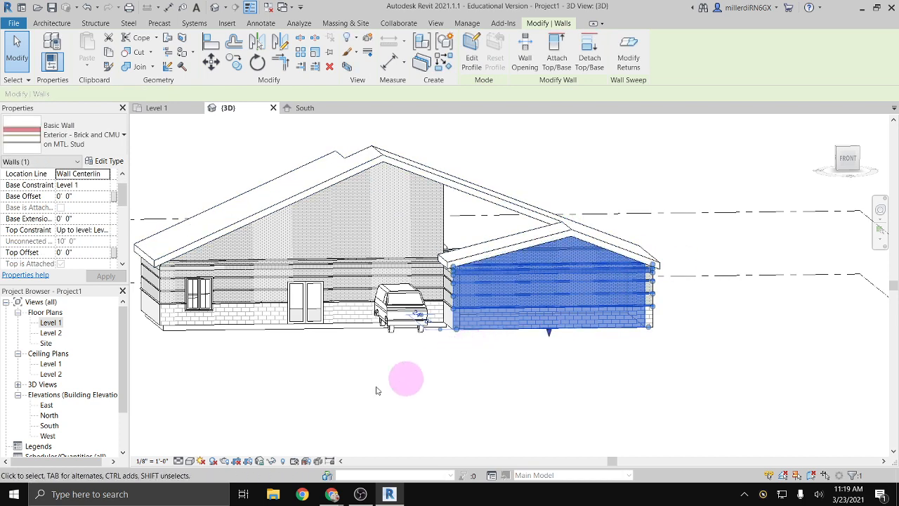
Inspect the attached gable walls in the South elevation and the overall layout in the Level 1 floor plan
double_click(49, 427)
scroll(307, 388, down, 1)
middle_drag(587, 357, 370, 395)
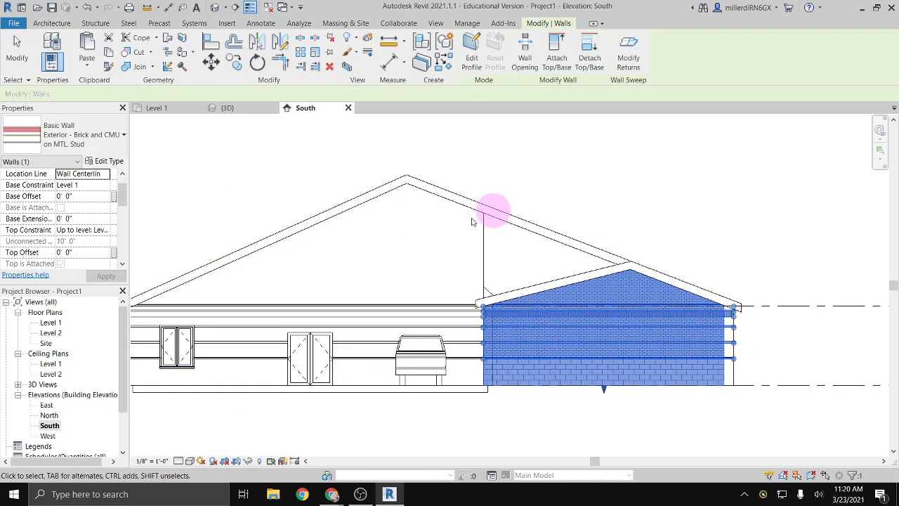
click(592, 449)
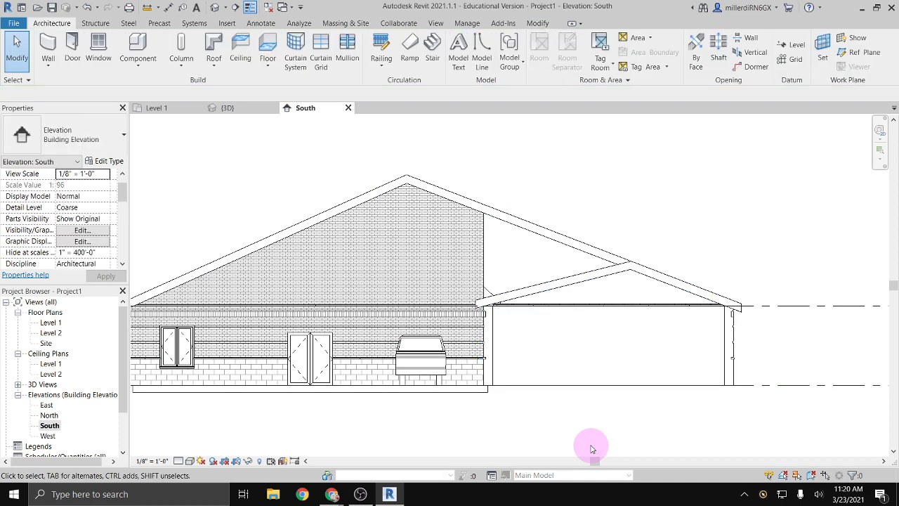
double_click(59, 323)
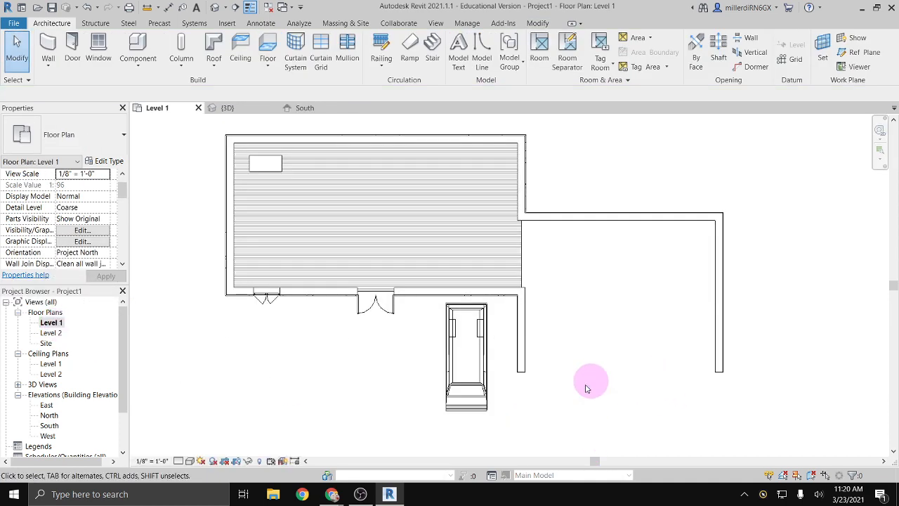
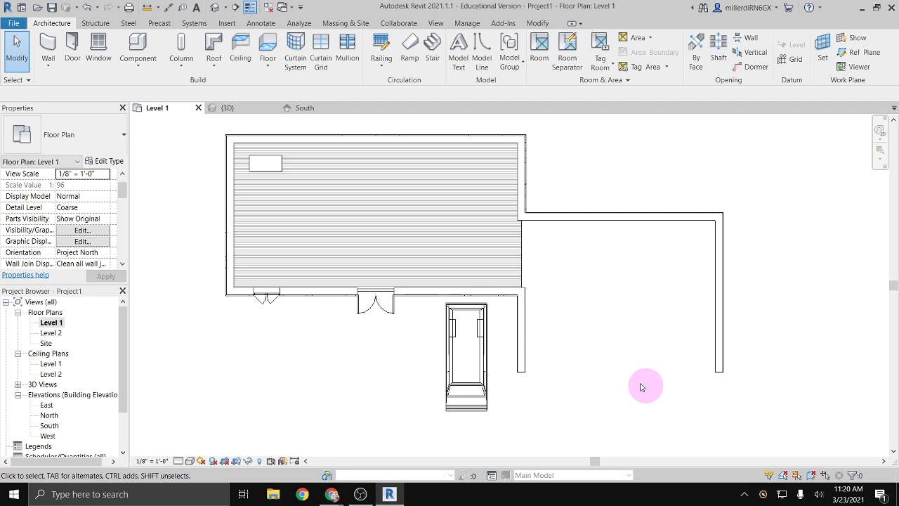
scroll(367, 301, down, 4)
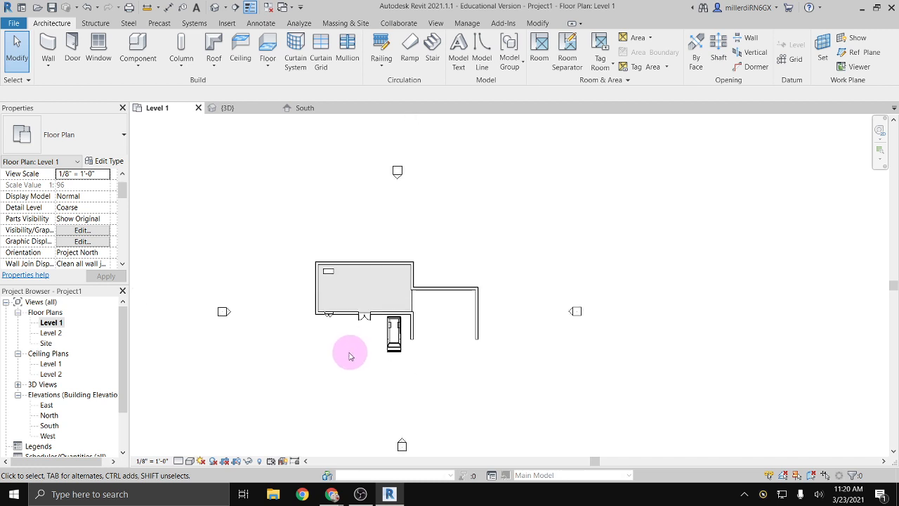
middle_drag(350, 356, 364, 309)
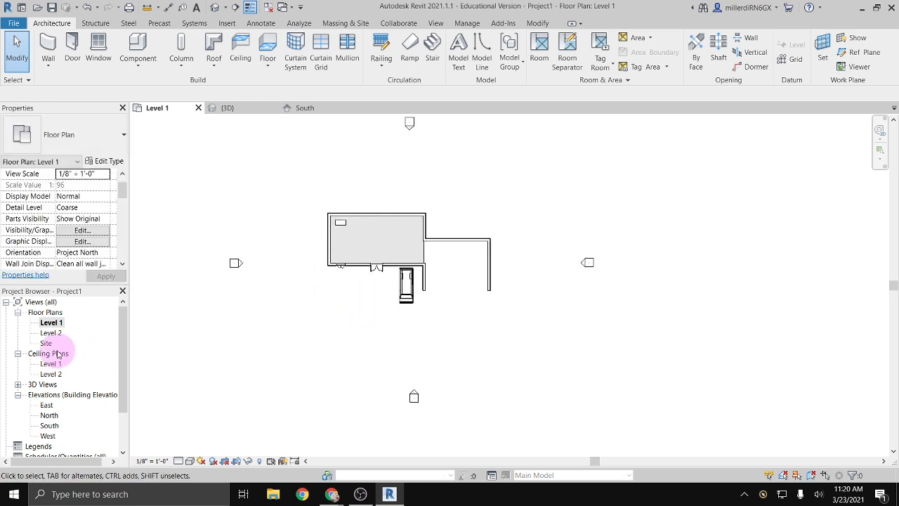
Create a new sheet using the E1 30 x 42 Horizontal titleblock
scroll(58, 353, down, 3)
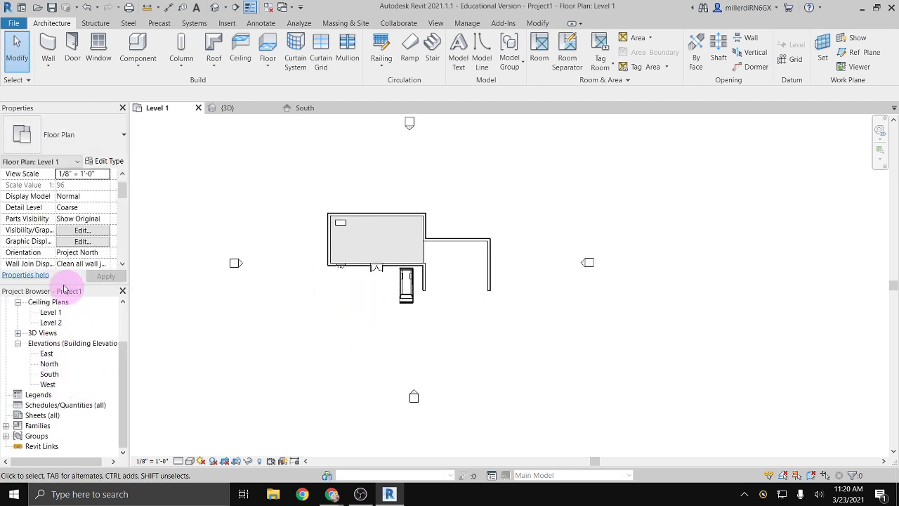
click(28, 416)
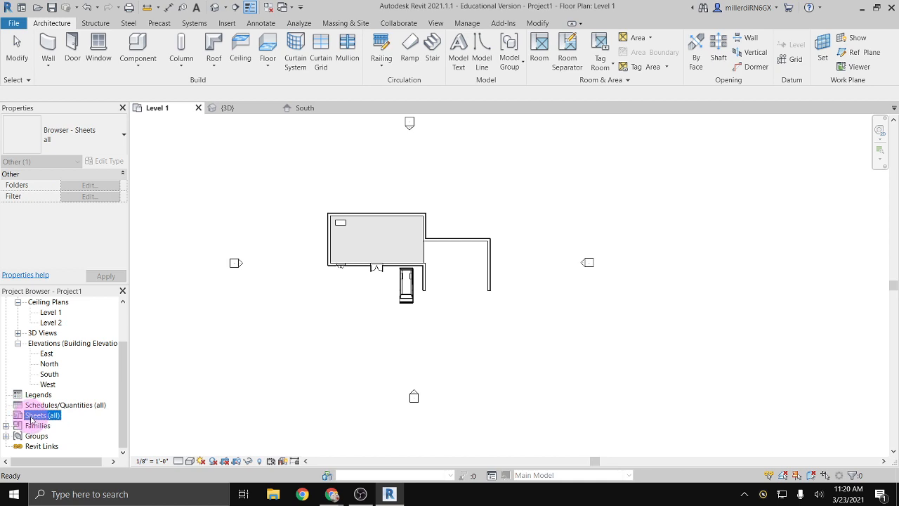
right_click(31, 419)
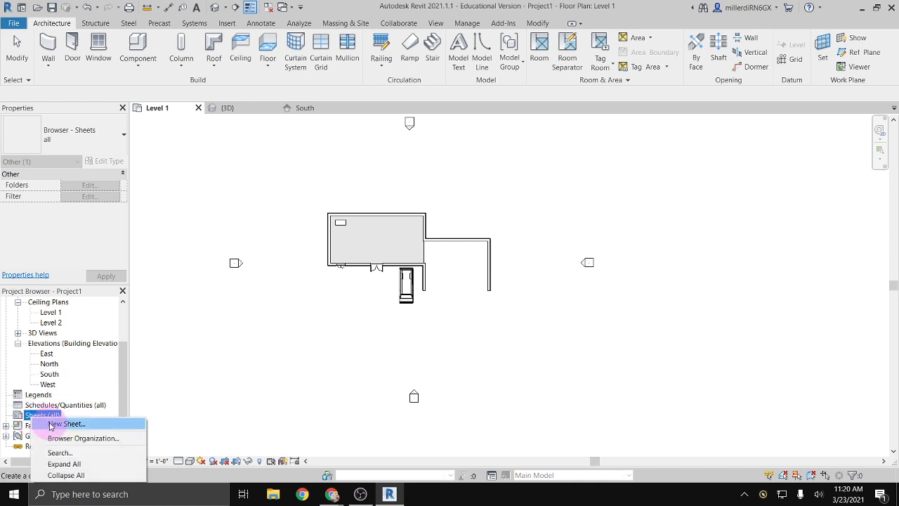
click(50, 426)
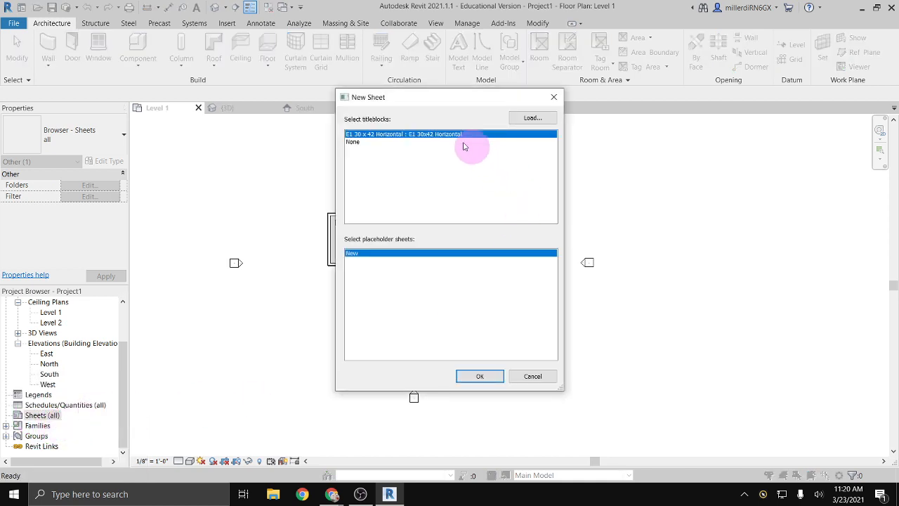
click(480, 377)
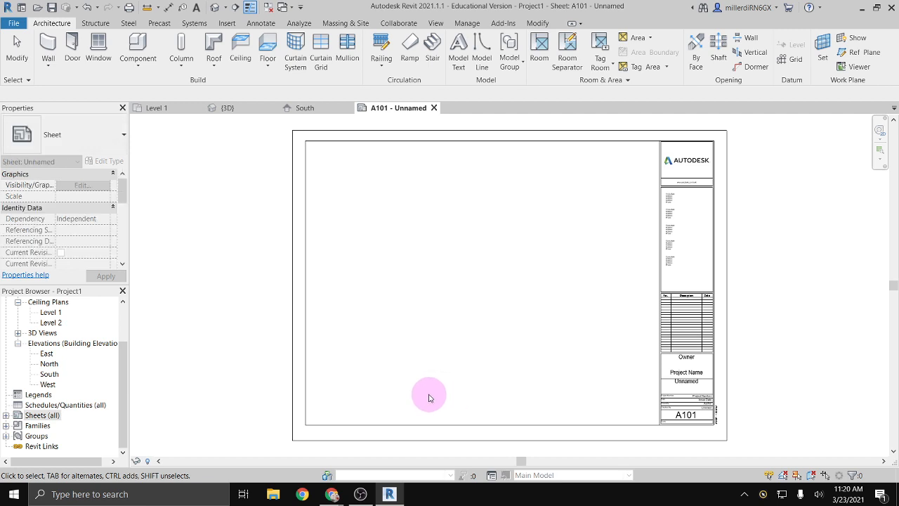
Place the Level 1 floor plan in the upper-left area of sheet A101 and select its viewport
scroll(62, 365, up, 2)
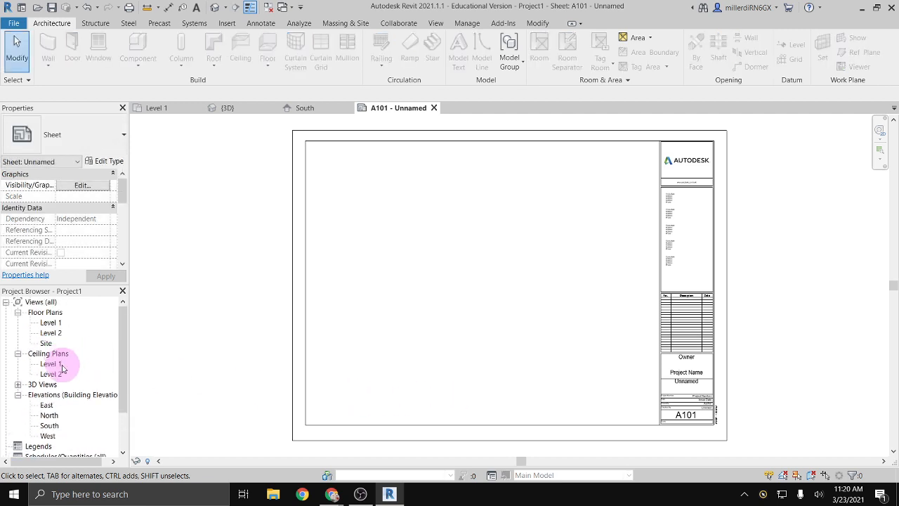
drag(49, 326, 388, 301)
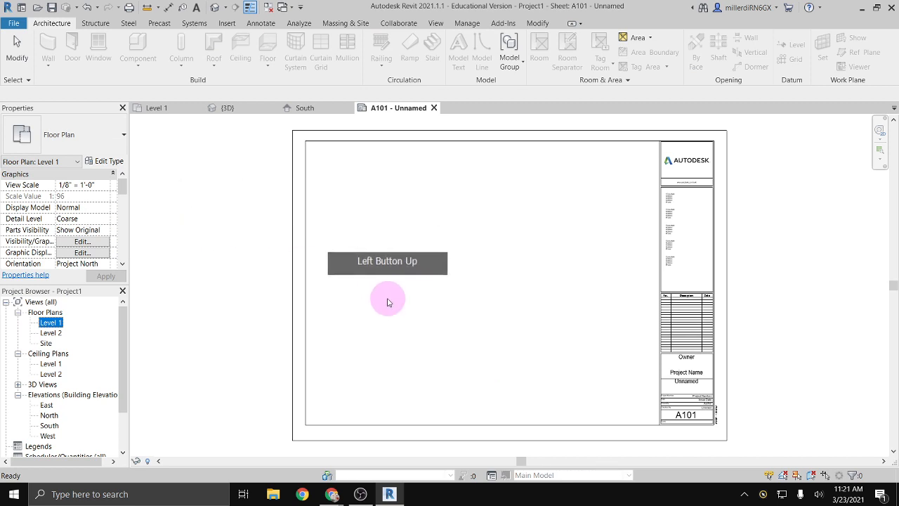
click(436, 238)
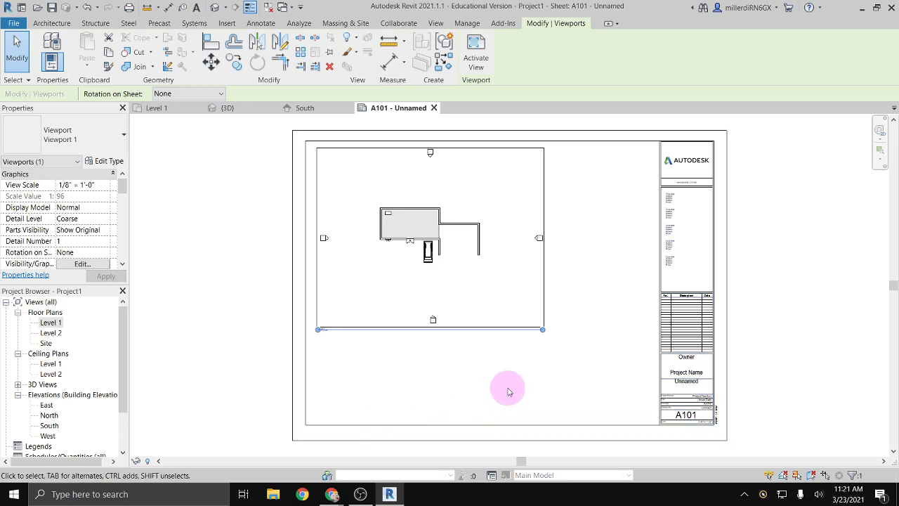
click(416, 298)
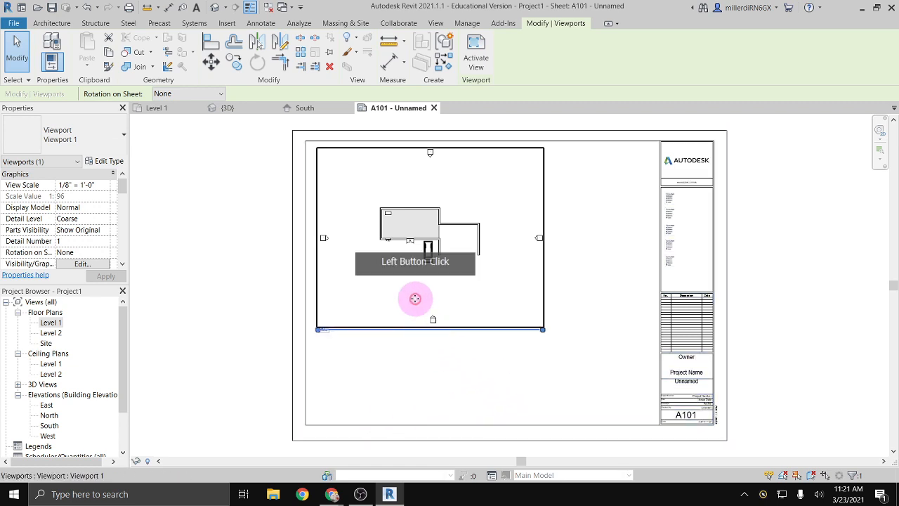
Try the Level 1 viewport at a view scale of 1/4" = 1'-0" and reposition it on the sheet
click(103, 187)
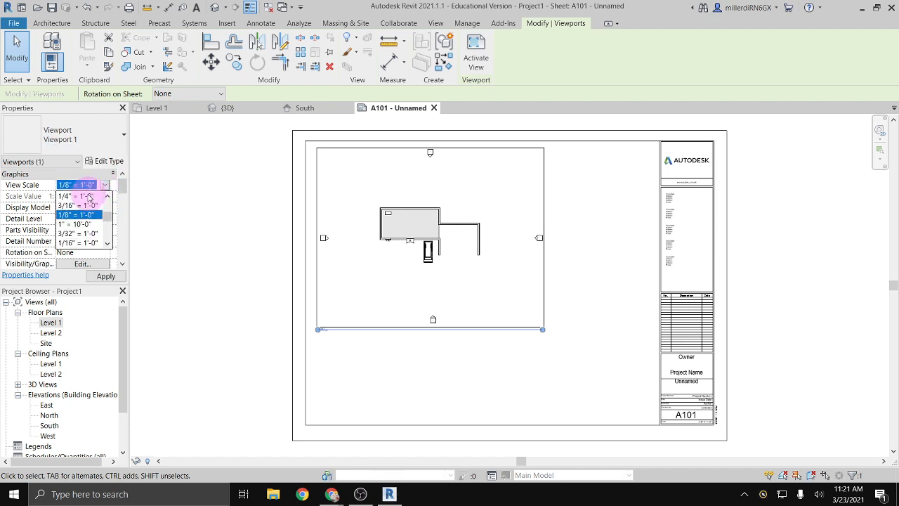
click(83, 197)
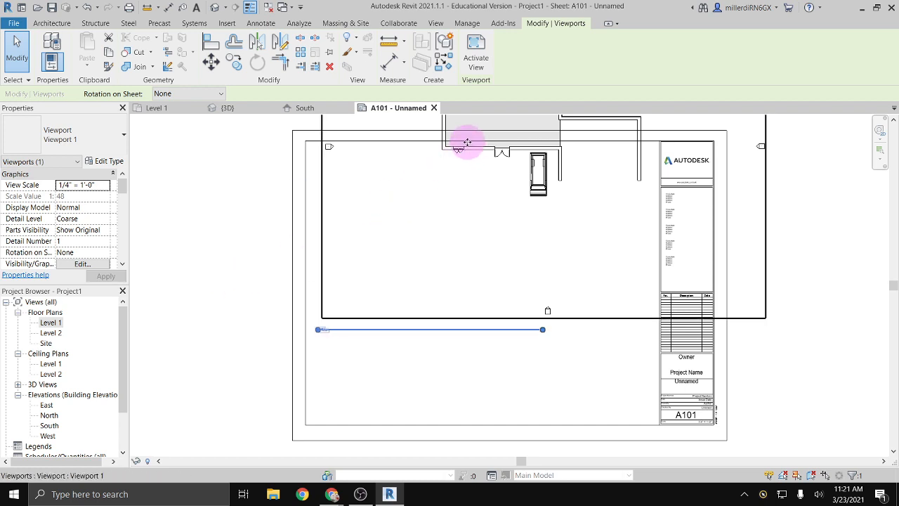
drag(460, 190, 412, 283)
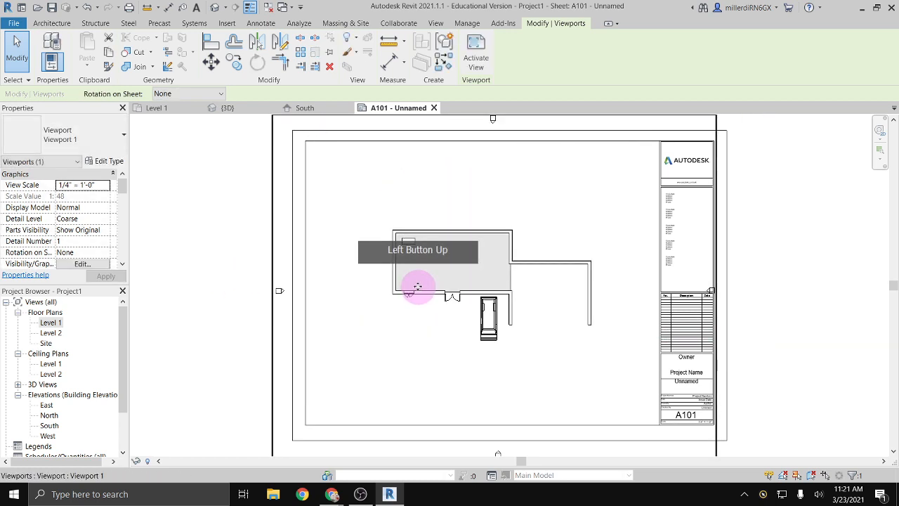
drag(404, 235, 355, 295)
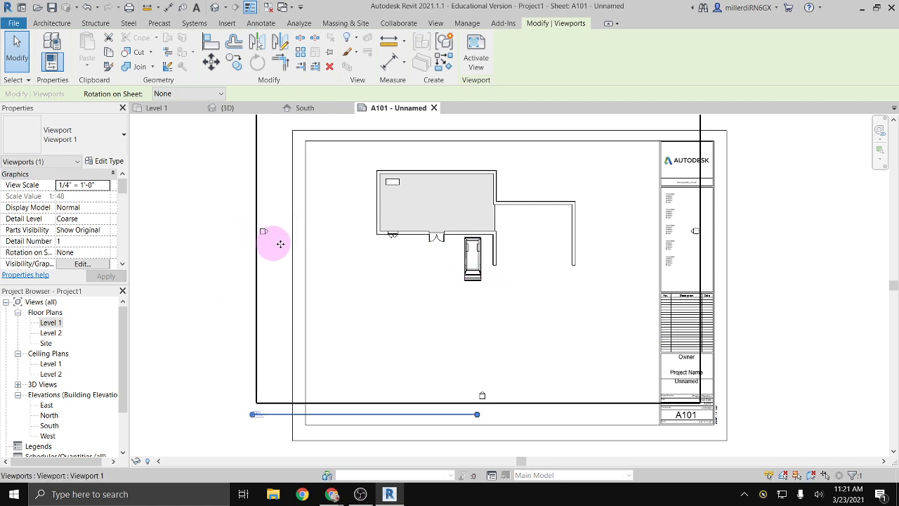
Set the Level 1 viewport's view scale to 1/8" = 1'-0" and move it to the upper-left area of sheet A101
click(104, 186)
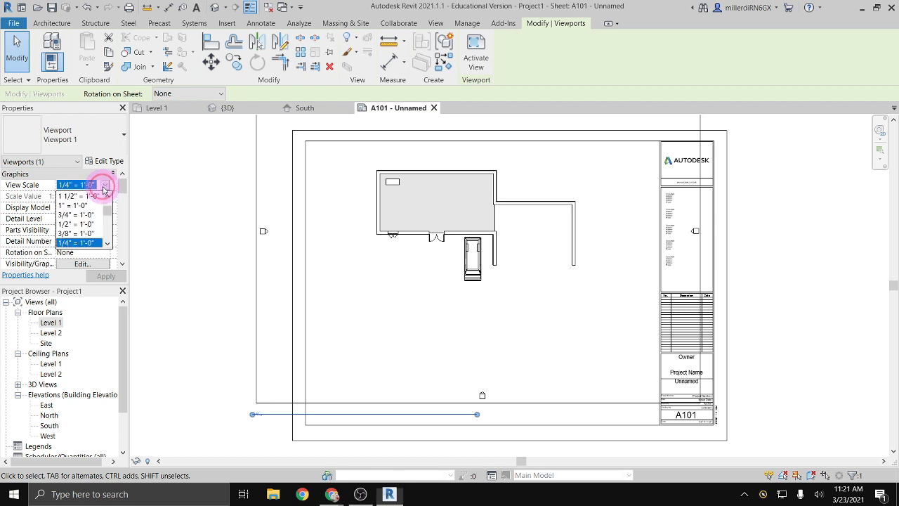
scroll(77, 228, up, 1)
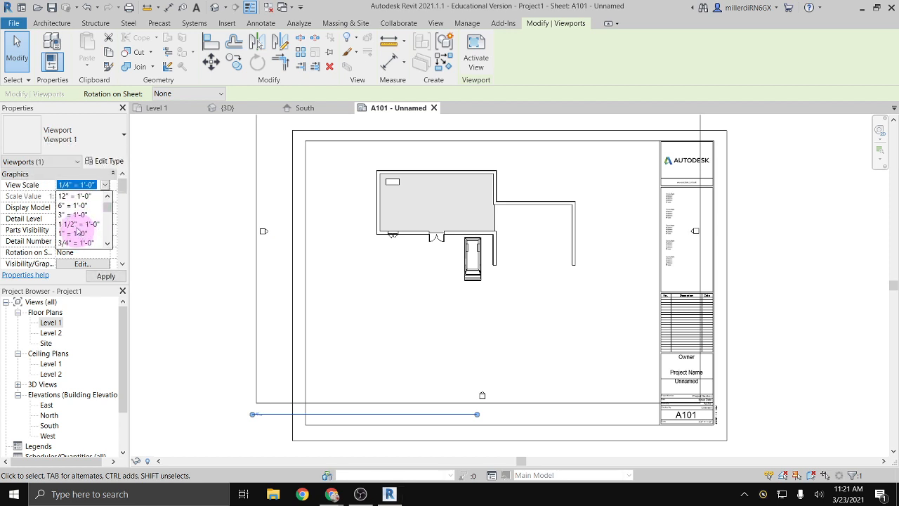
scroll(78, 221, down, 2)
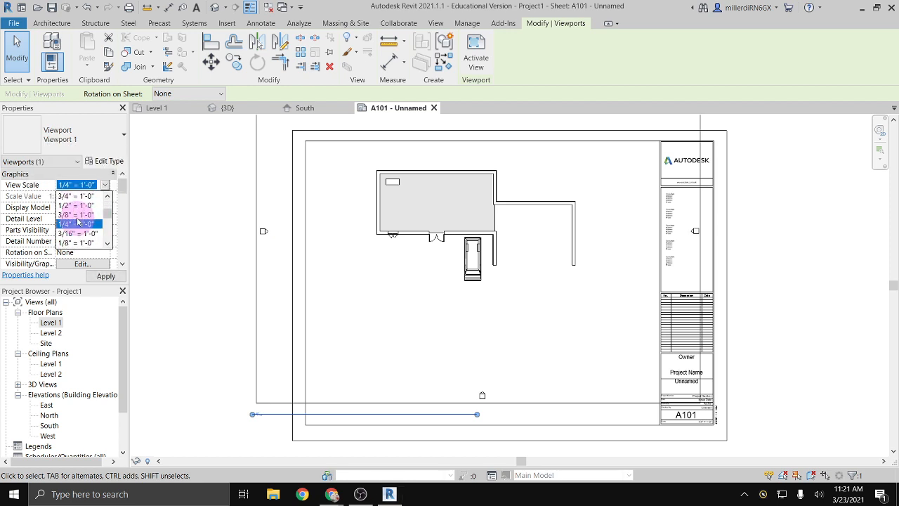
click(82, 242)
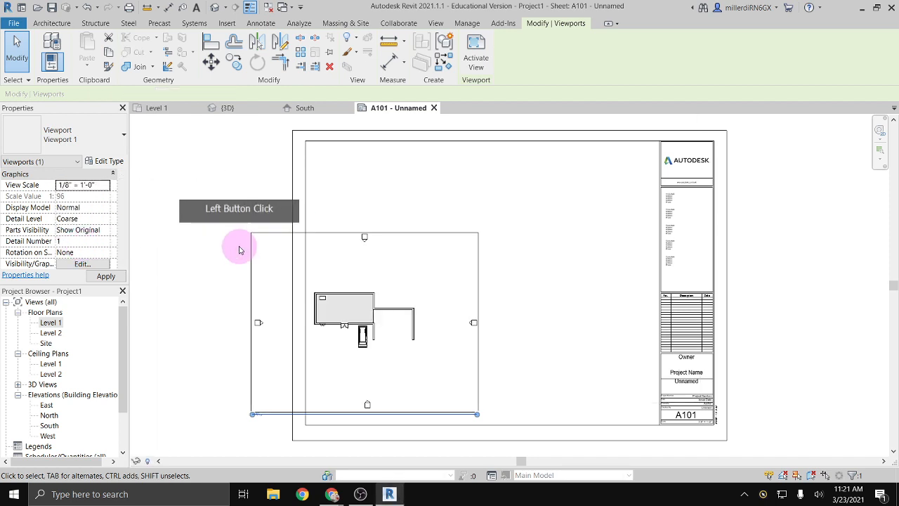
drag(341, 297, 408, 221)
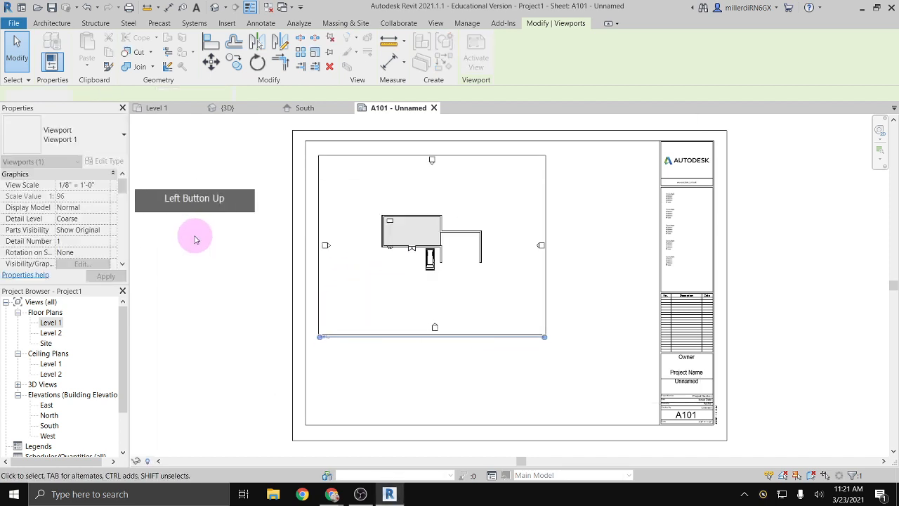
click(196, 239)
Create a second sheet with the E1 30 x 42 Horizontal titleblock
scroll(77, 365, down, 2)
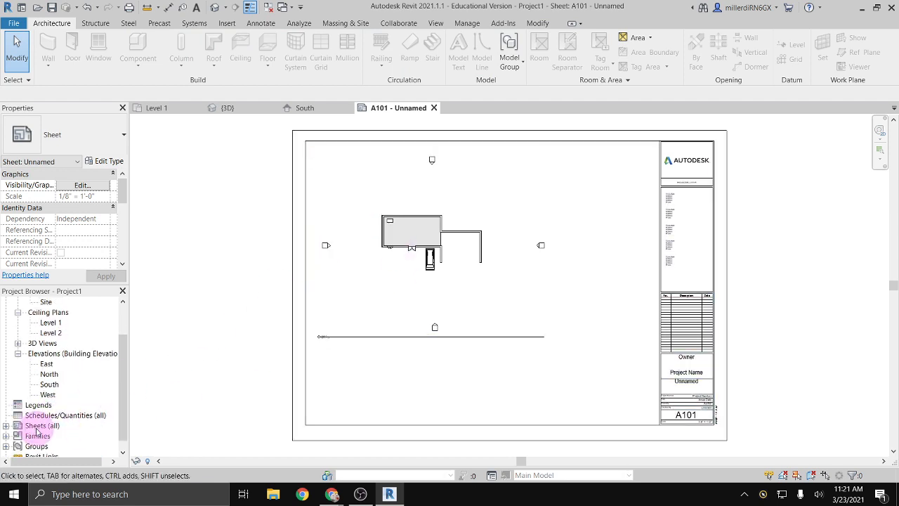
click(6, 426)
scroll(34, 419, down, 1)
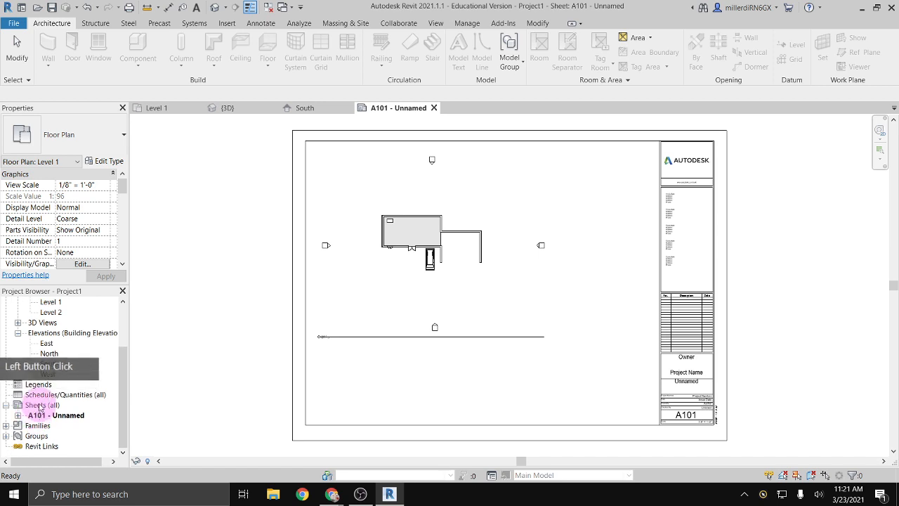
right_click(40, 406)
click(73, 326)
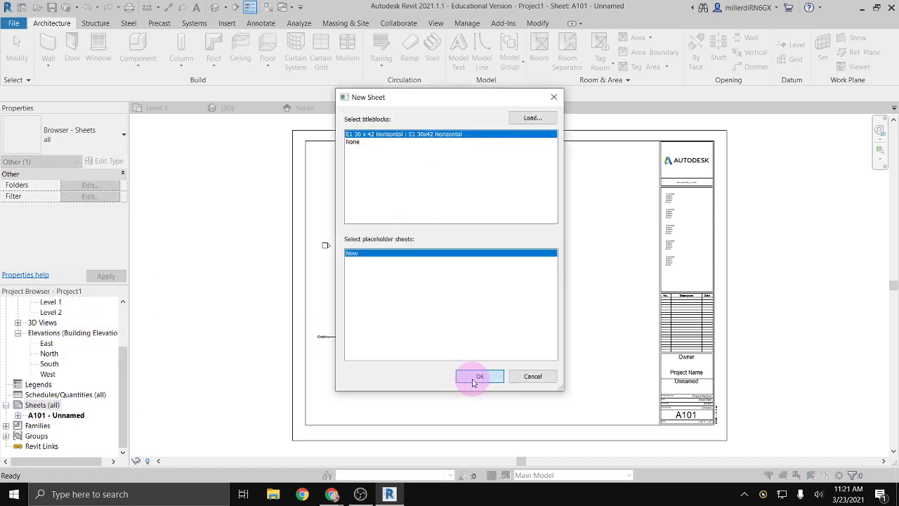
click(475, 381)
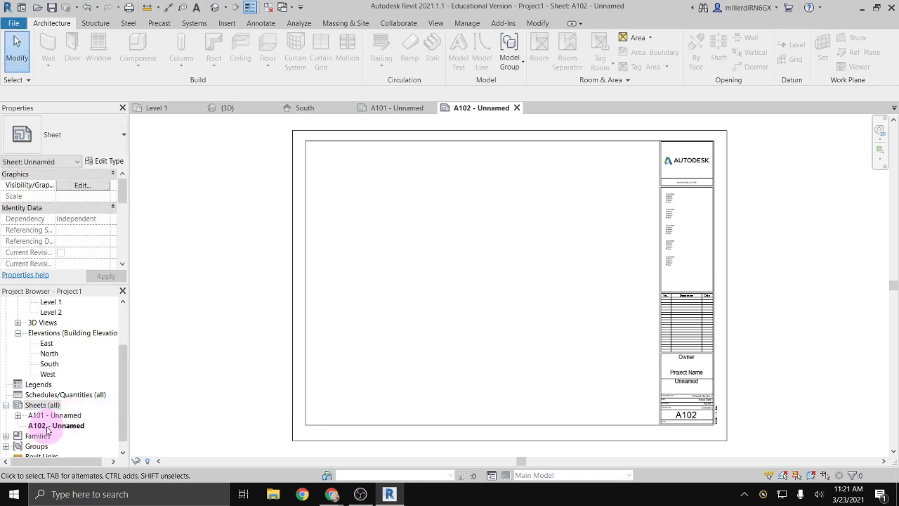
Place the South elevation view in the upper-left area of sheet A102
scroll(57, 366, up, 2)
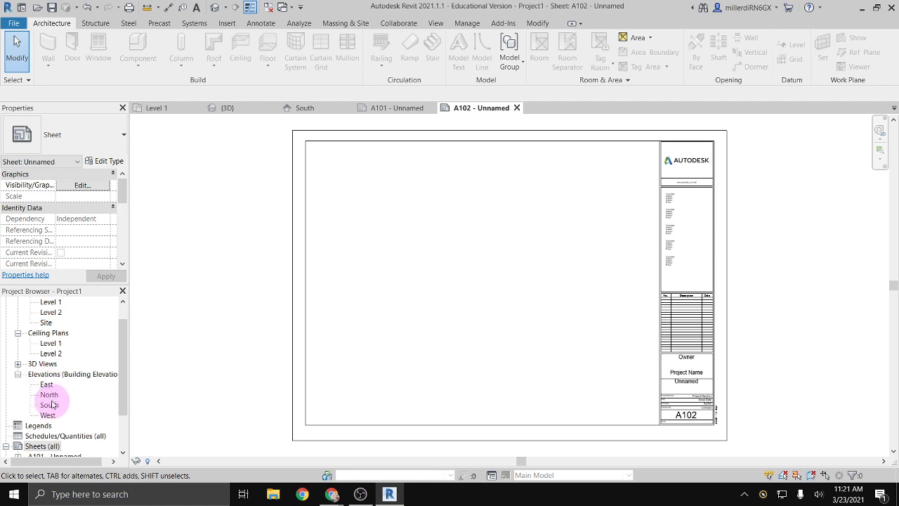
drag(49, 406, 445, 316)
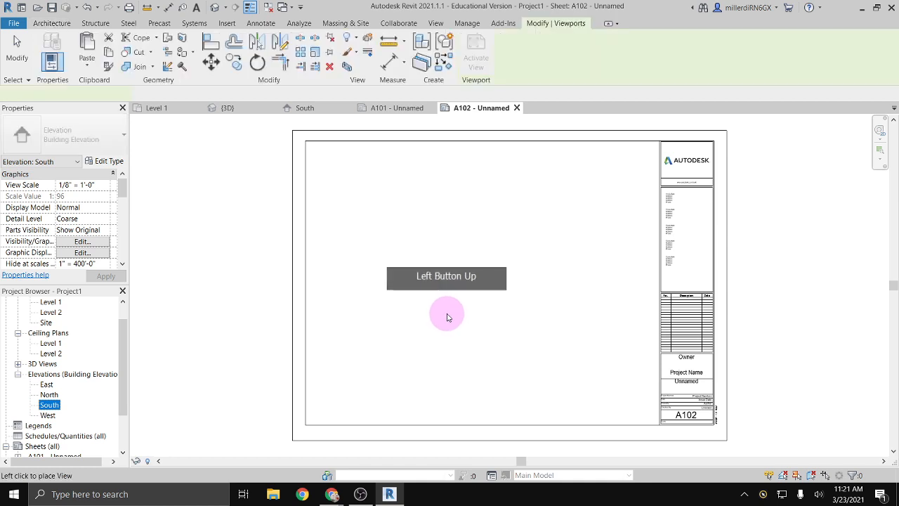
click(427, 218)
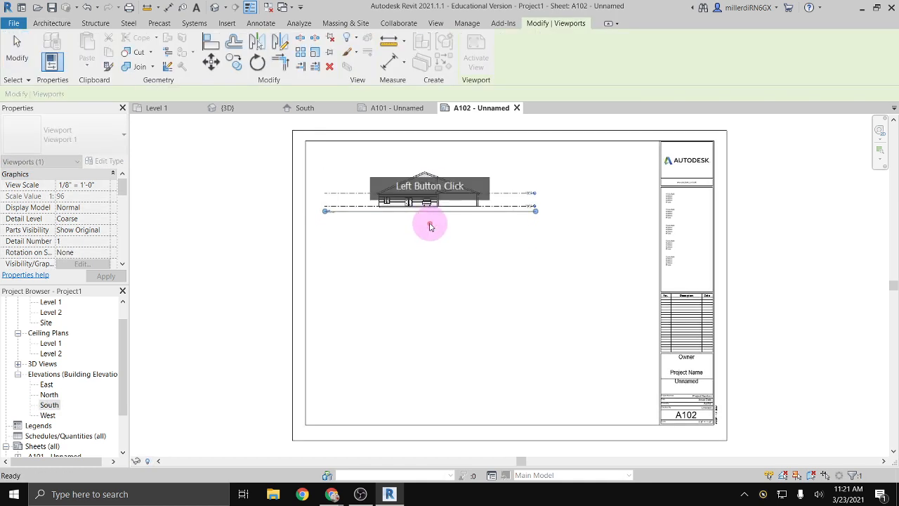
scroll(419, 202, up, 2)
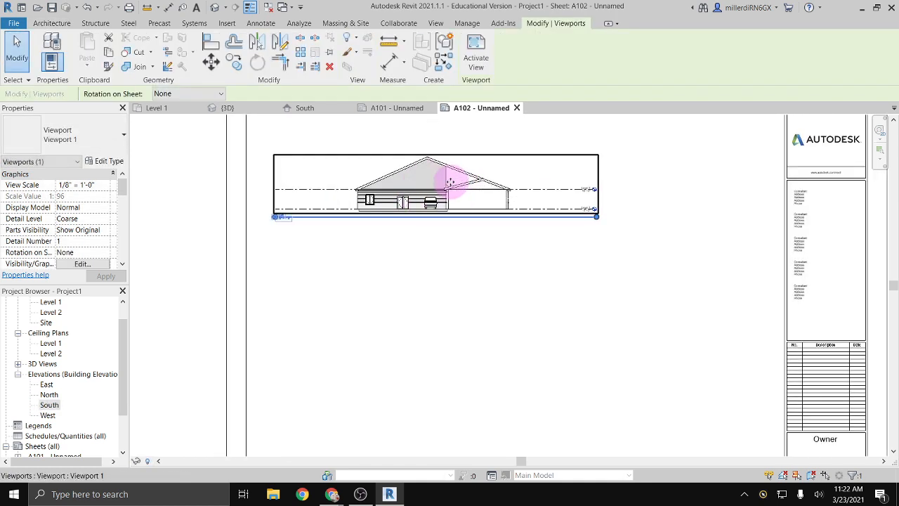
scroll(56, 426, down, 1)
Open sheet A101 and examine the sheet reference in the south elevation marker below the floor plan
double_click(65, 437)
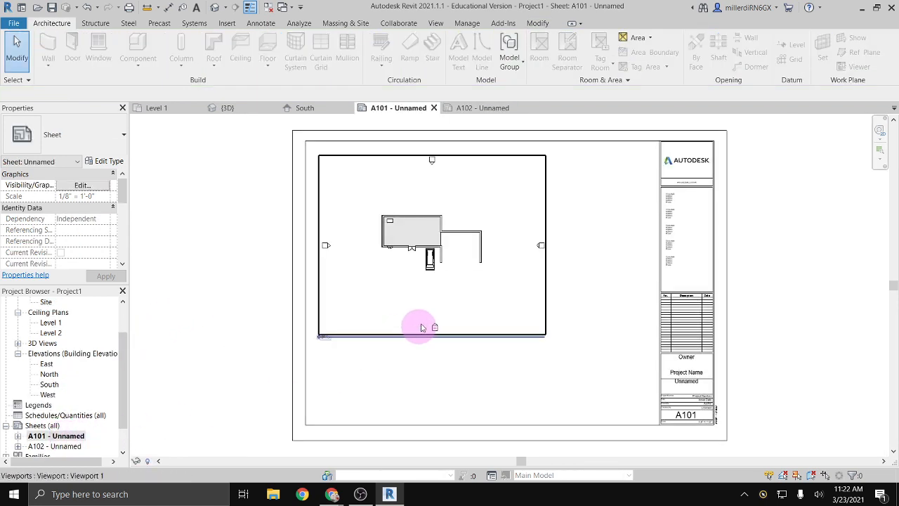
scroll(441, 328, up, 4)
scroll(435, 329, up, 2)
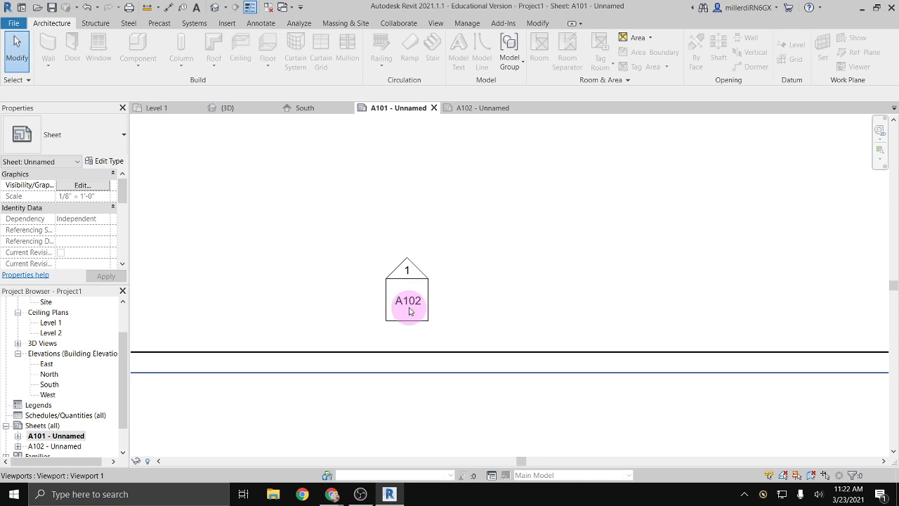
scroll(411, 312, down, 5)
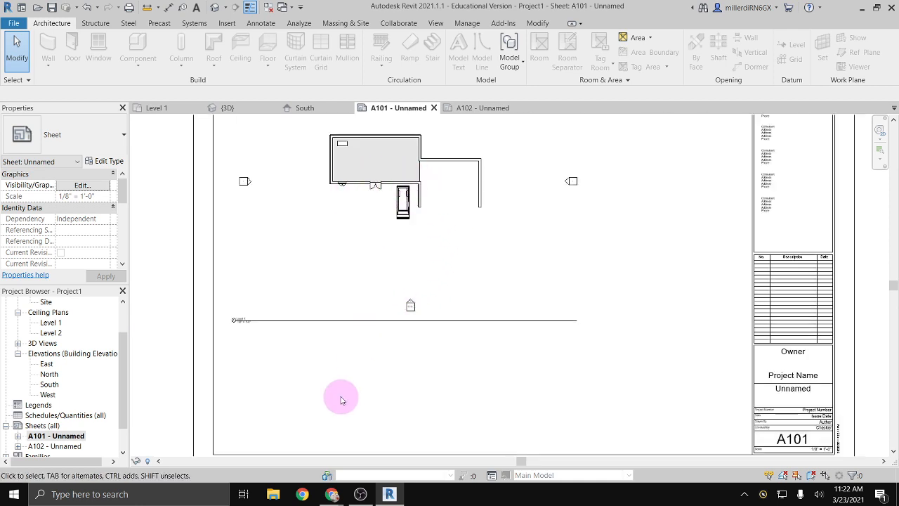
click(40, 448)
click(38, 447)
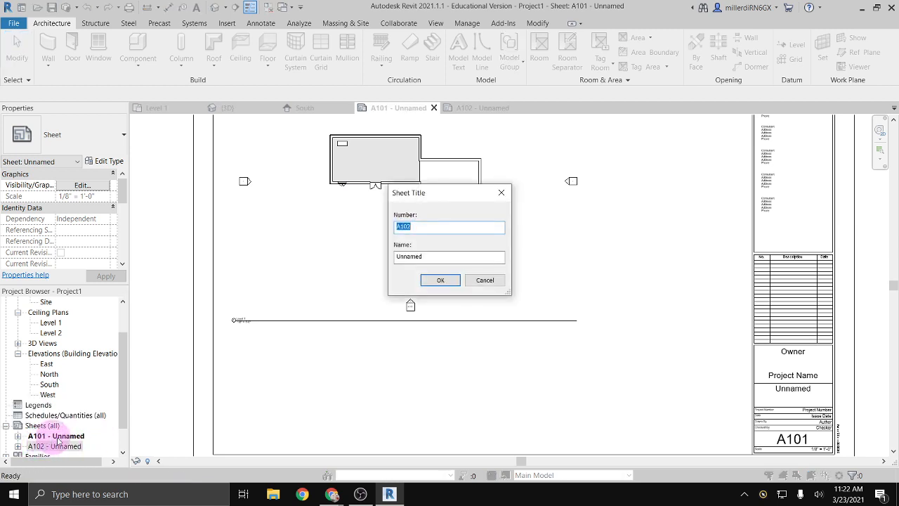
click(486, 281)
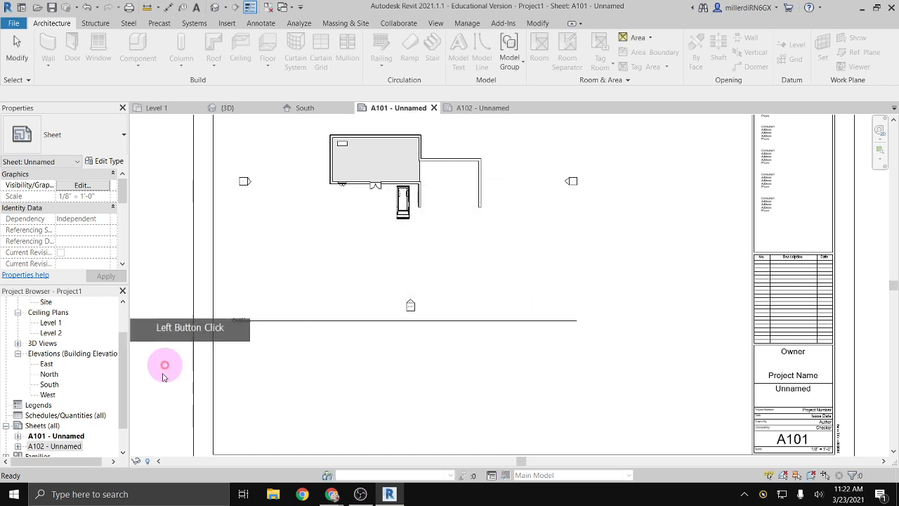
right_click(49, 445)
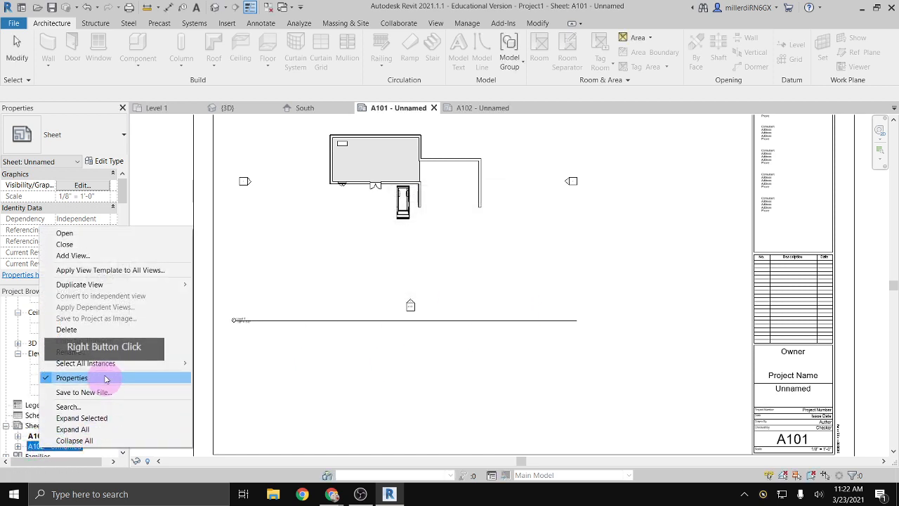
click(70, 352)
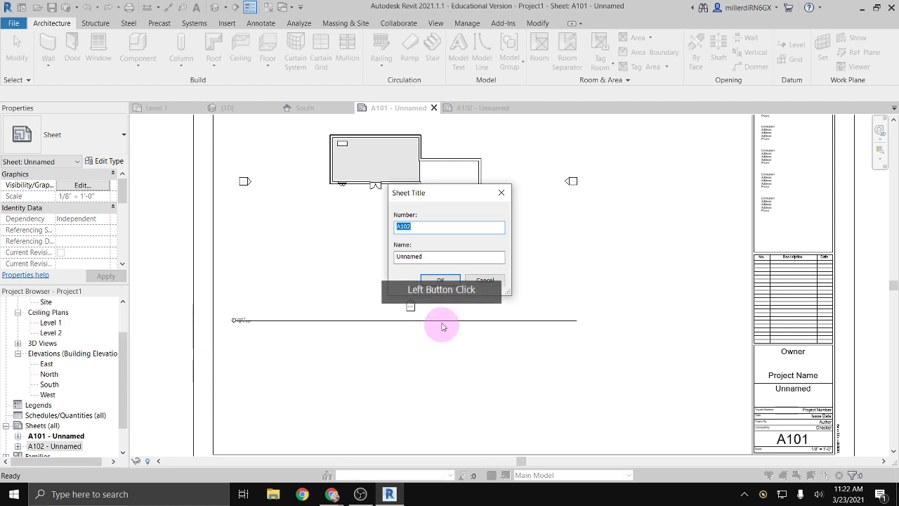
click(484, 280)
Open sheet A102 and change its sheet number to A201 in the titleblock
click(42, 446)
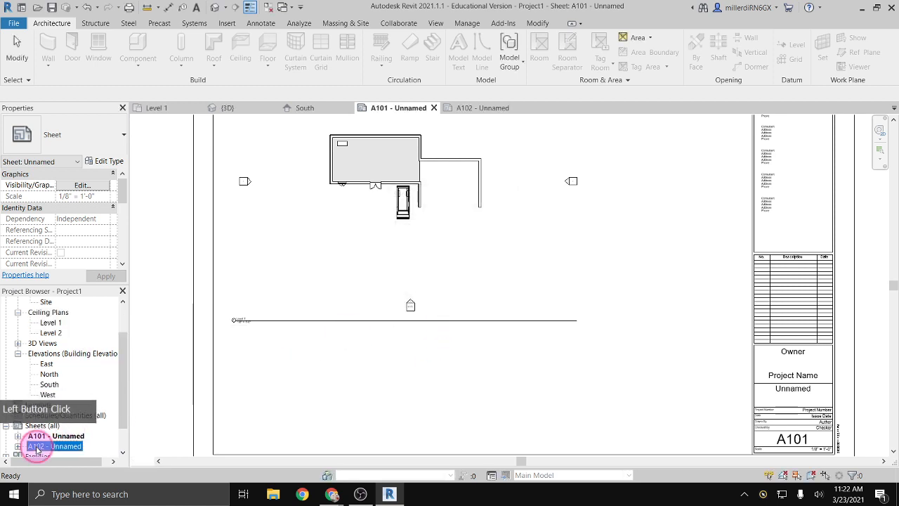
double_click(36, 447)
middle_drag(717, 395, 489, 251)
scroll(679, 472, up, 5)
click(683, 422)
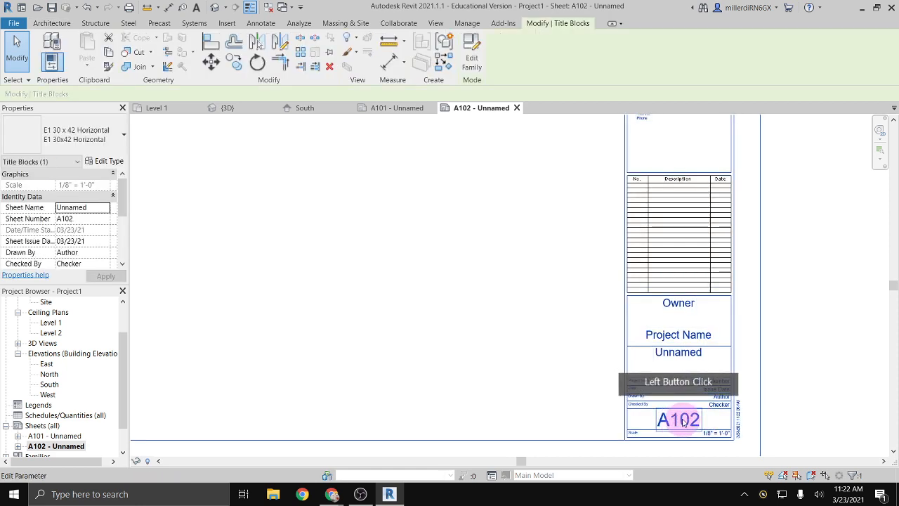
click(683, 423)
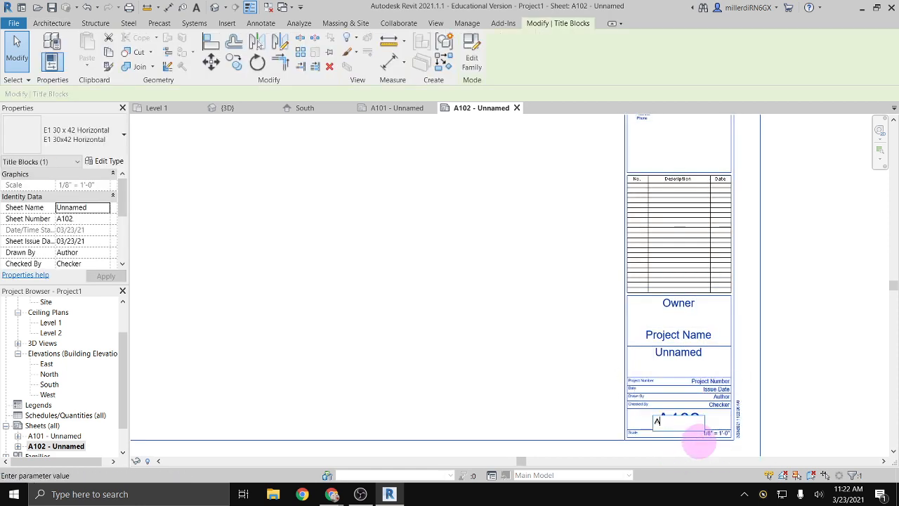
click(642, 364)
scroll(433, 356, down, 4)
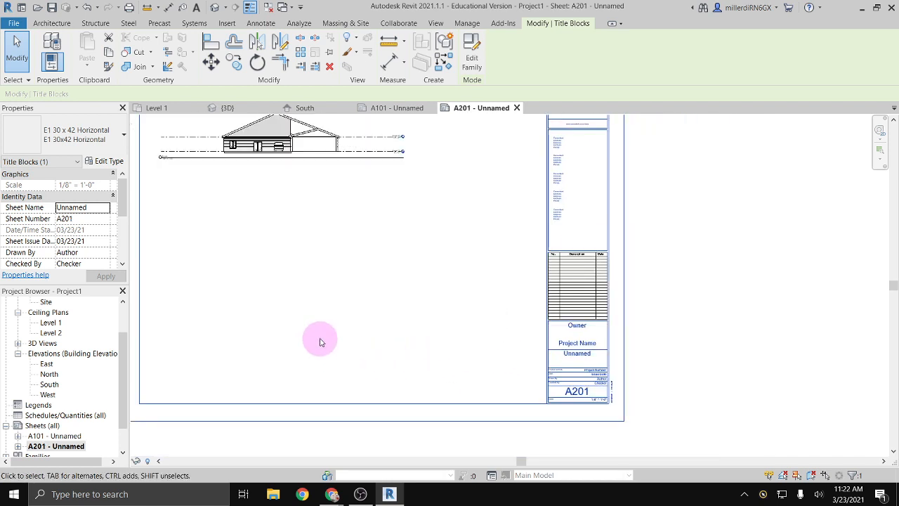
Return to sheet A101 and check the south elevation marker's reference against the renumbered elevation sheet
double_click(59, 437)
scroll(412, 309, up, 2)
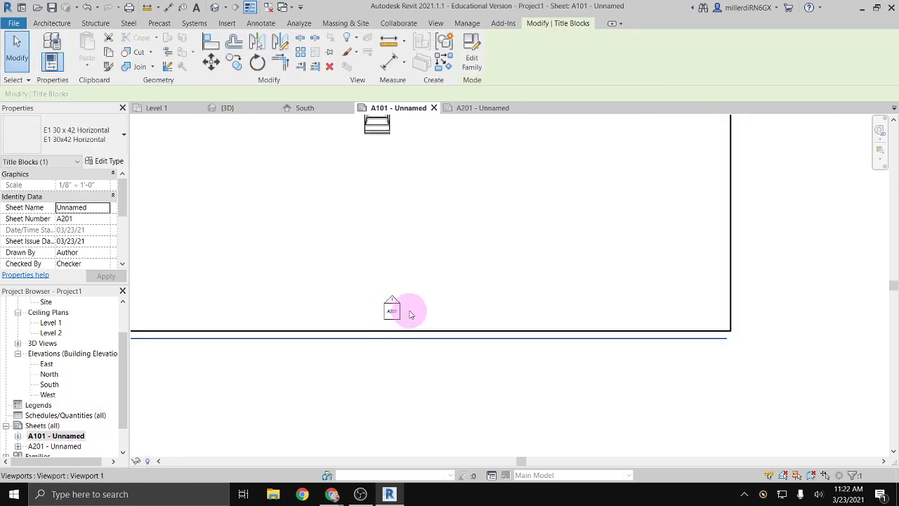
scroll(388, 313, up, 2)
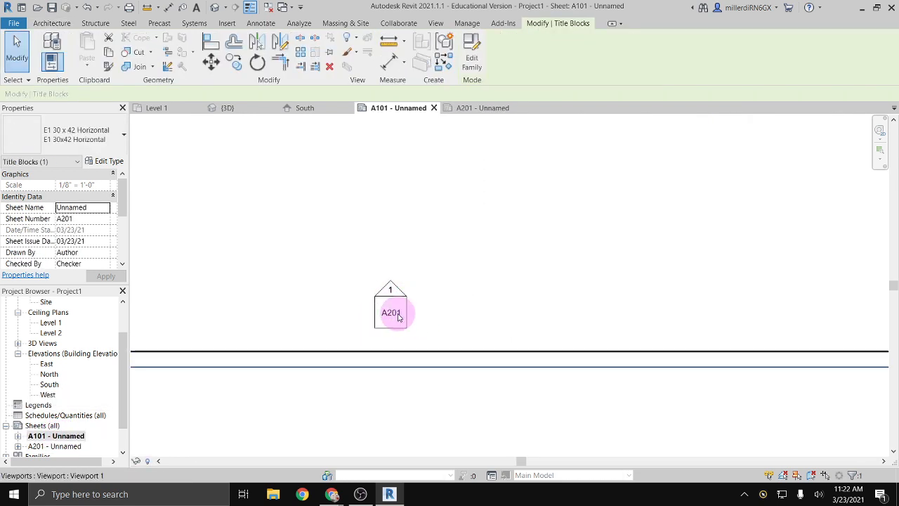
scroll(389, 317, down, 2)
Change the number of sheet A201 to A222222222 through its sheet title settings
right_click(38, 446)
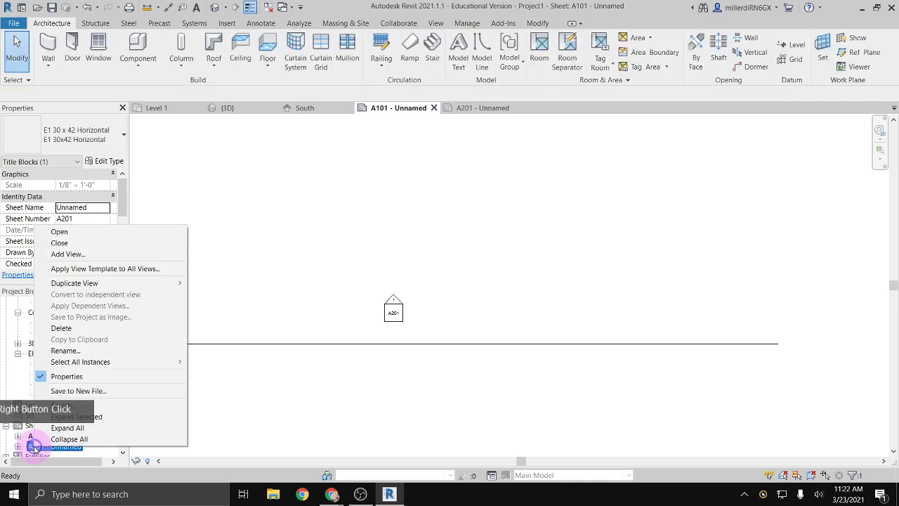
click(68, 361)
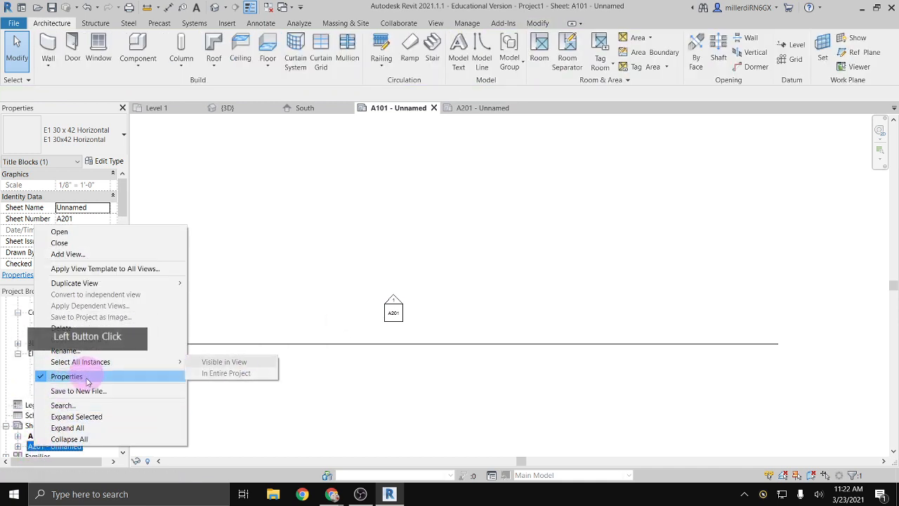
click(71, 352)
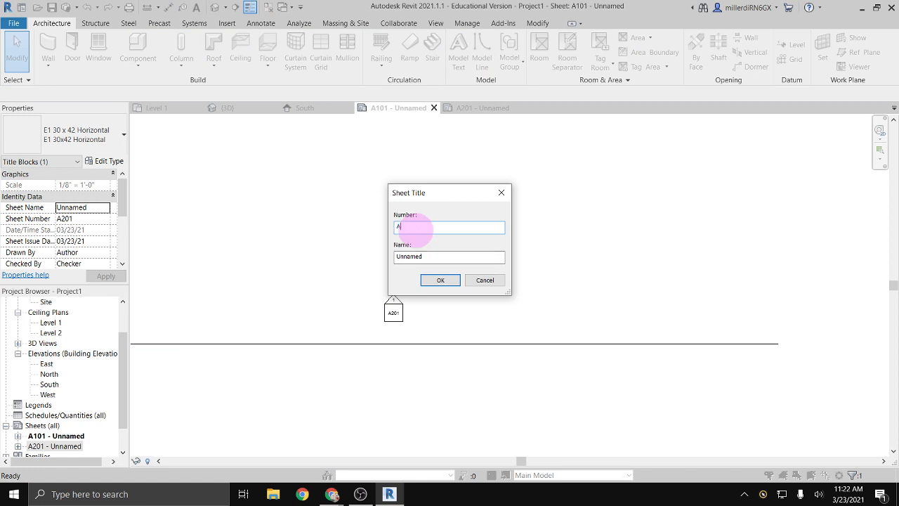
key(Return)
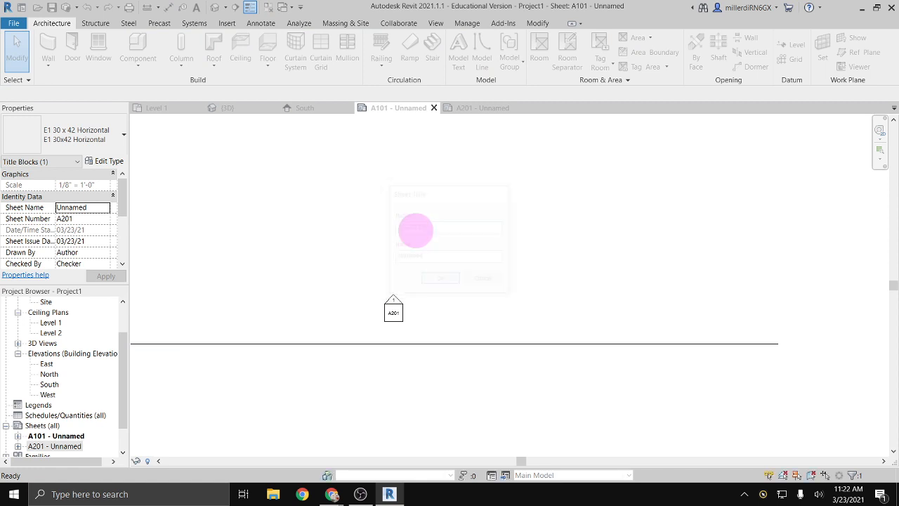
double_click(464, 309)
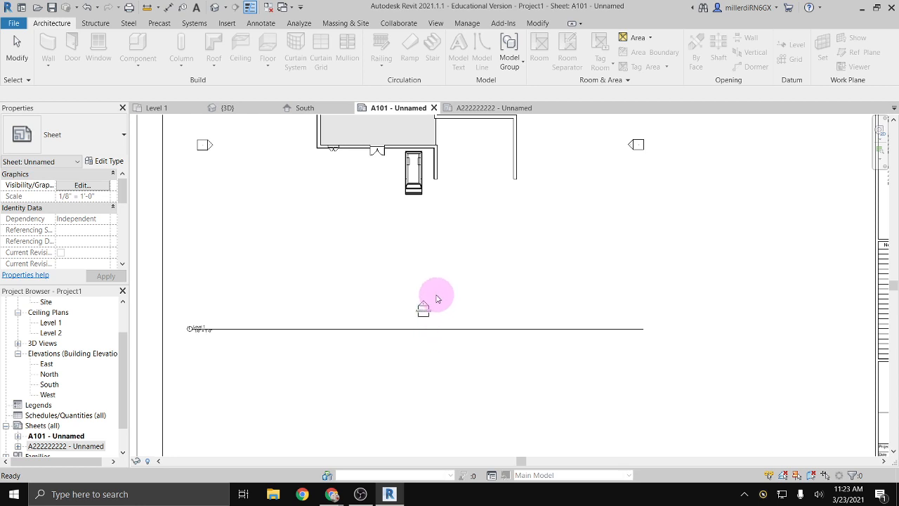
Examine sheet A101, checking the floor plan's elevation markers, view title and titleblock
click(430, 376)
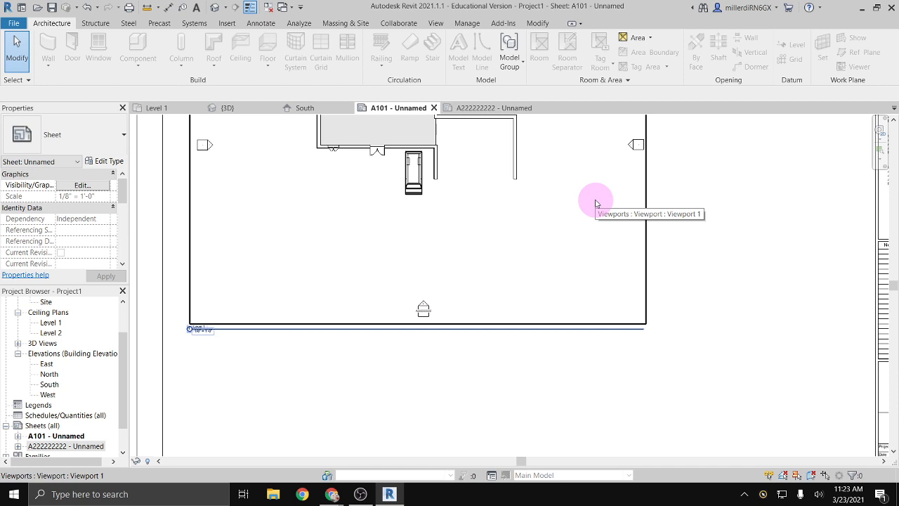
click(63, 437)
right_click(63, 436)
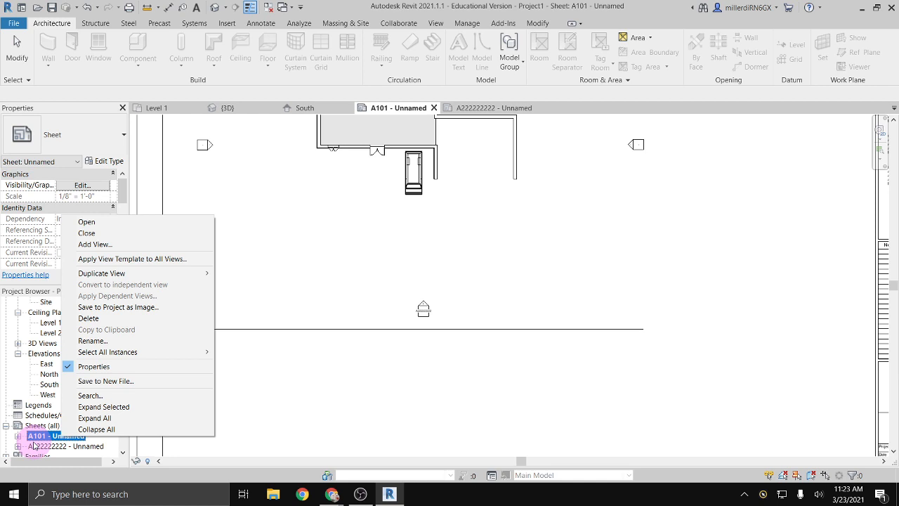
click(351, 260)
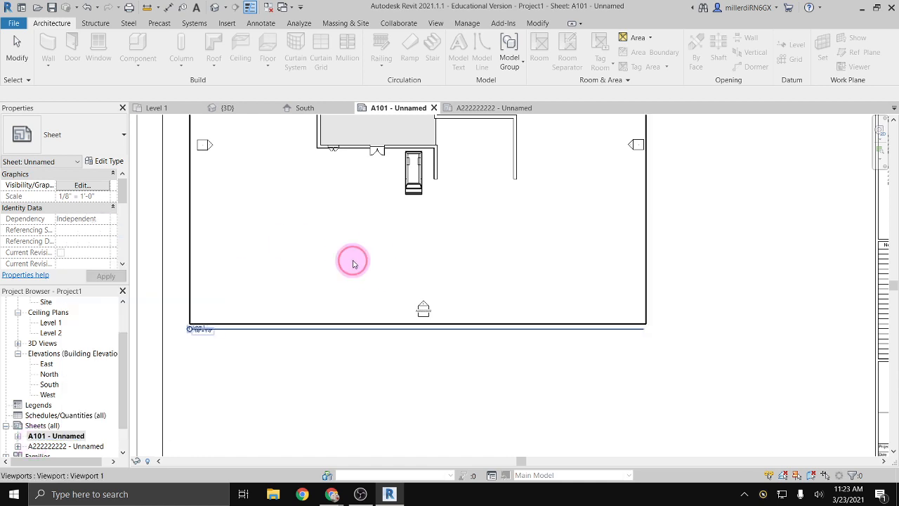
scroll(353, 263, down, 3)
scroll(353, 263, down, 1)
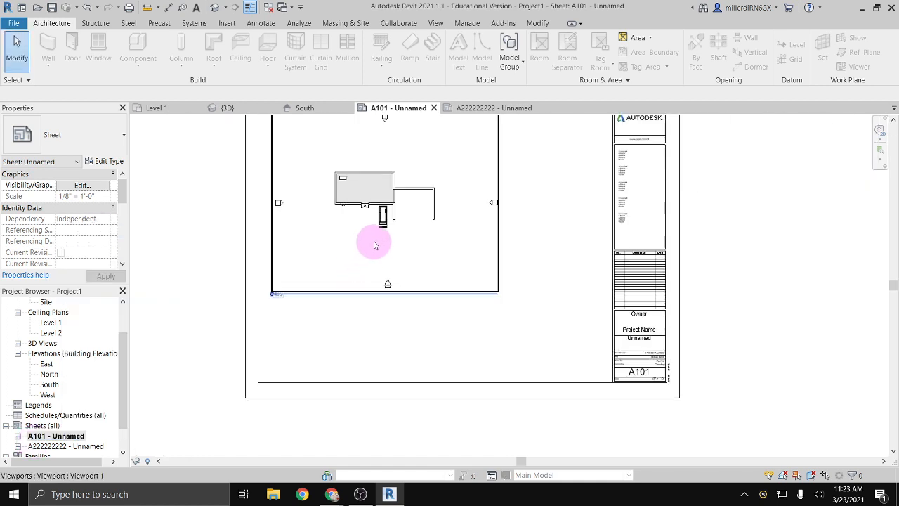
middle_drag(371, 241, 337, 311)
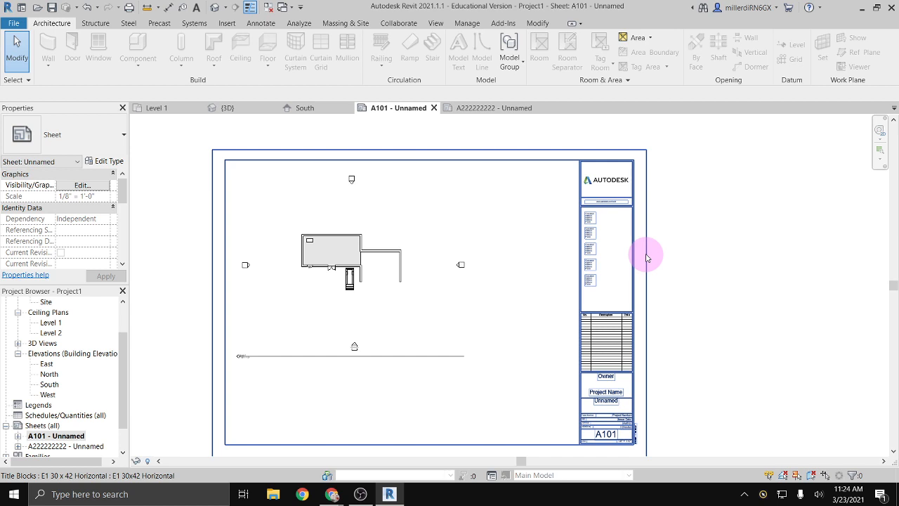
scroll(234, 297, up, 3)
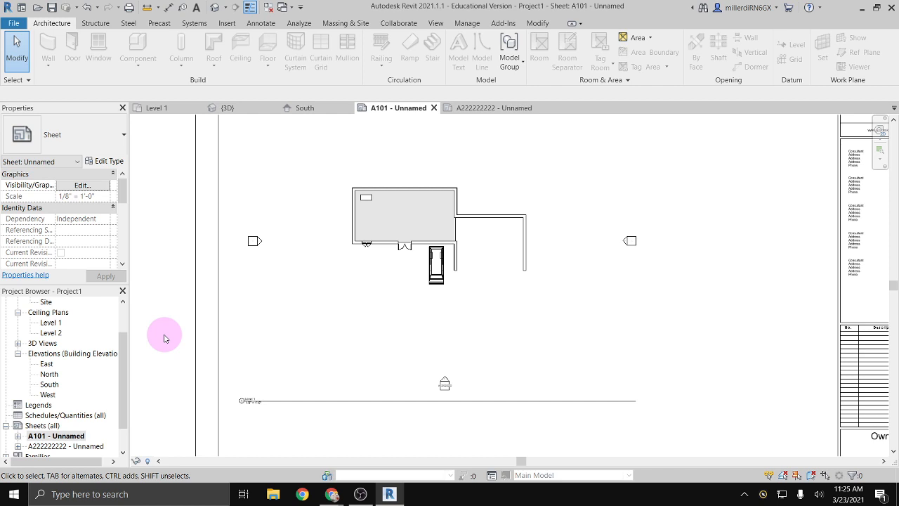
scroll(438, 275, down, 3)
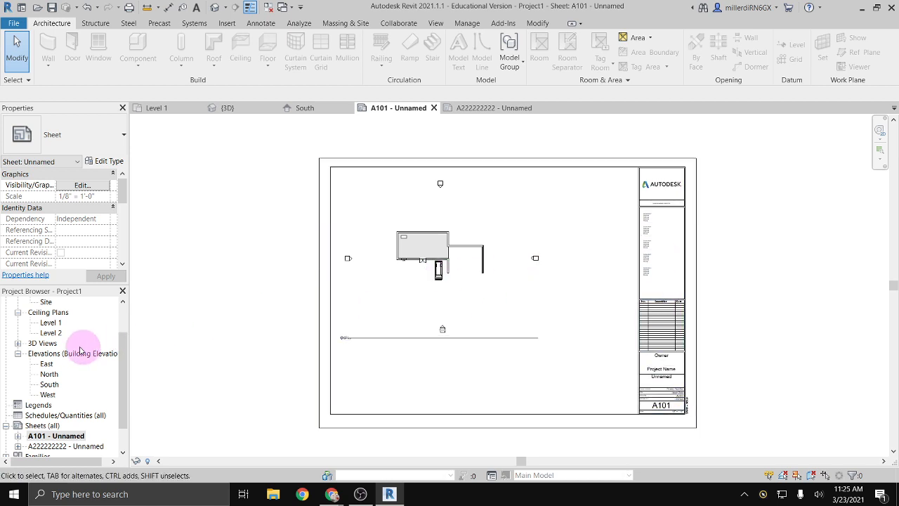
Open the {3D} view and frame the whole building
scroll(50, 332, up, 2)
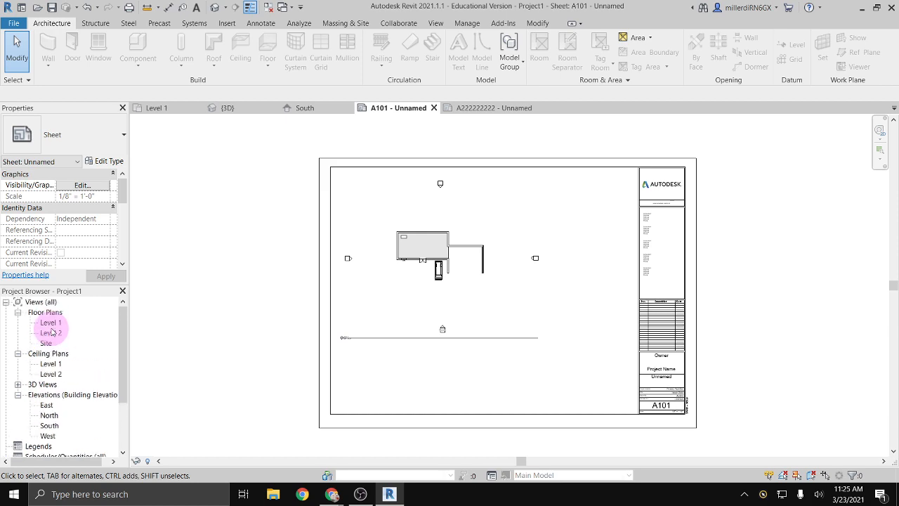
click(19, 385)
double_click(45, 395)
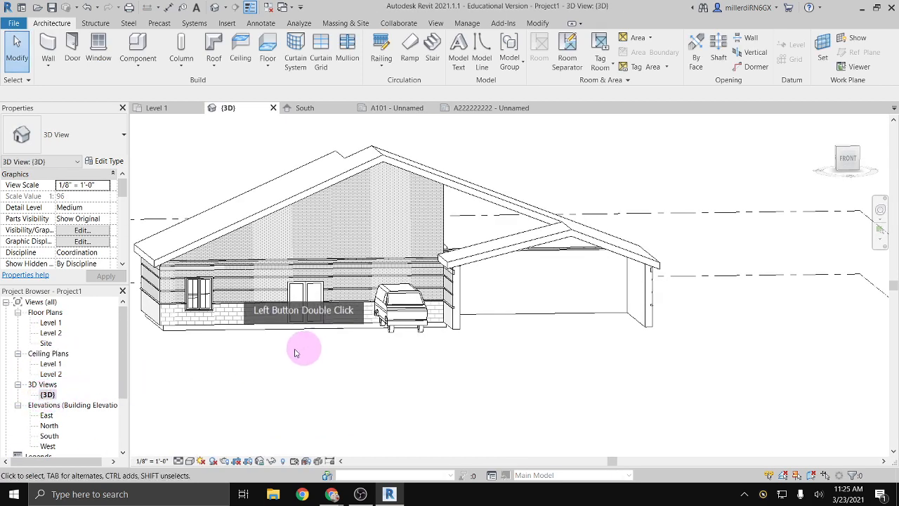
middle_drag(210, 367, 314, 399)
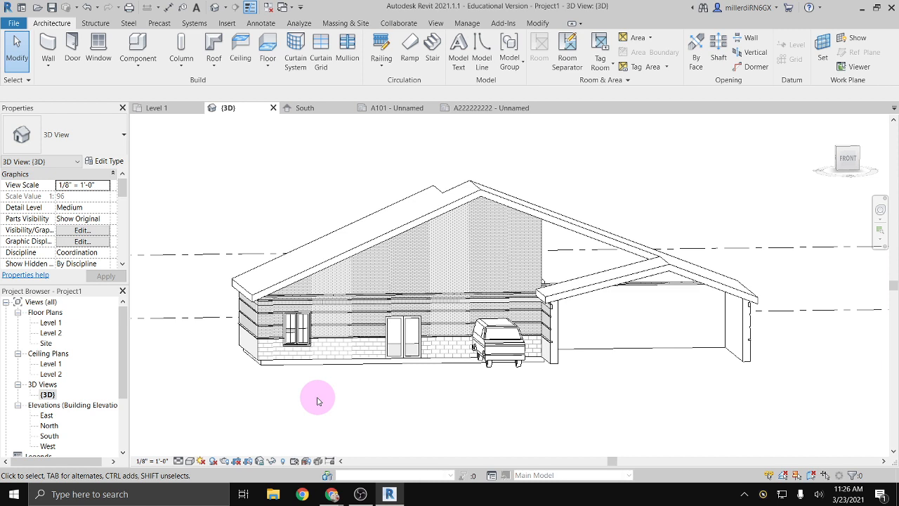
scroll(295, 383, down, 2)
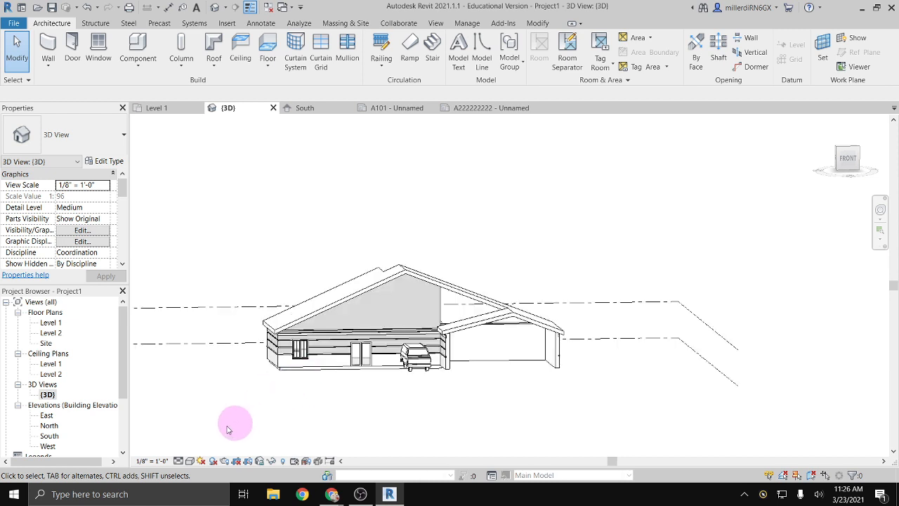
Turn on the sun path with the current settings and orient the 3D view to an isometric corner
click(202, 462)
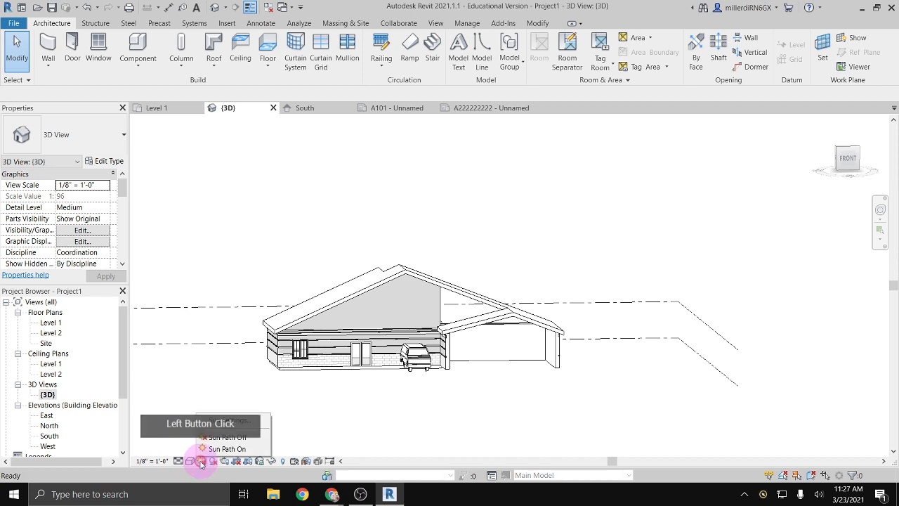
click(217, 449)
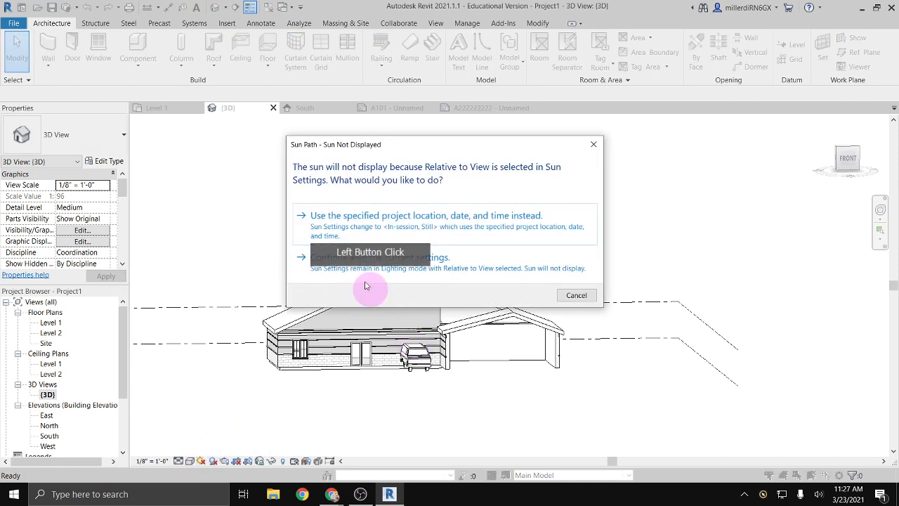
click(361, 274)
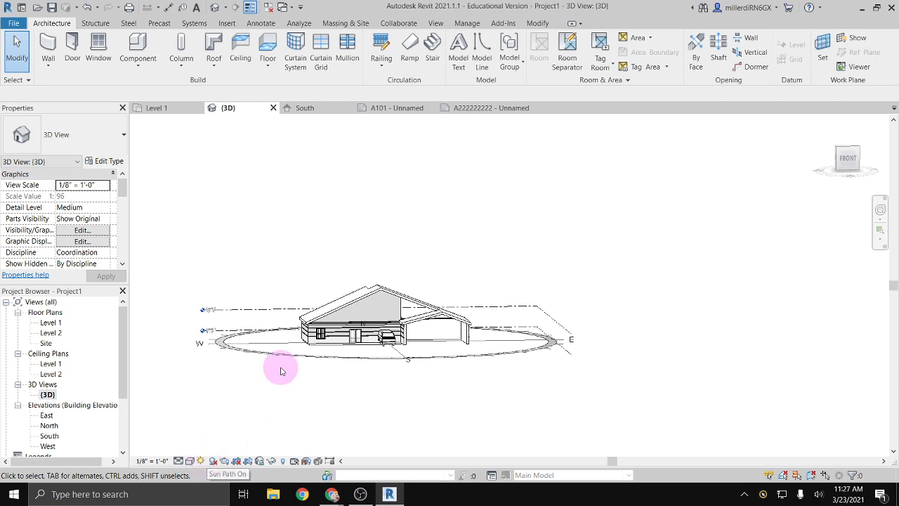
click(862, 149)
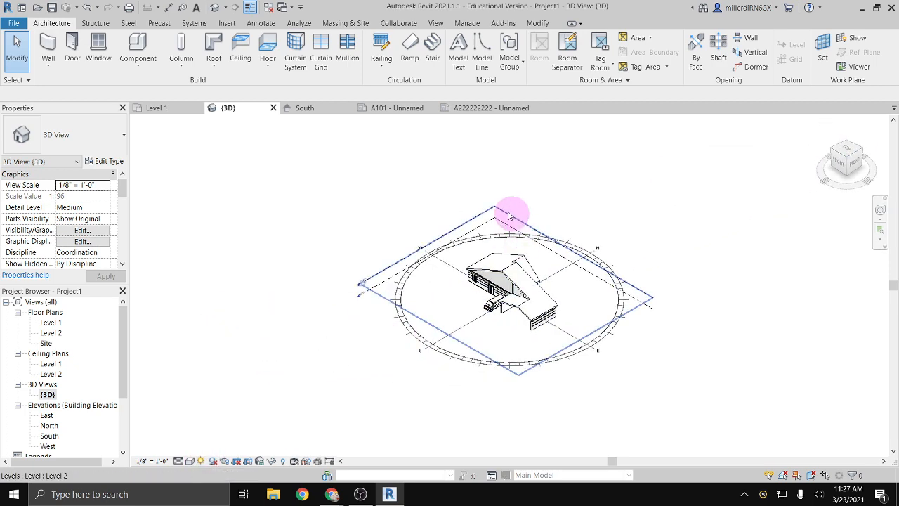
Set the solar study type to Multi-Day in the sun settings and open the project location settings
click(200, 461)
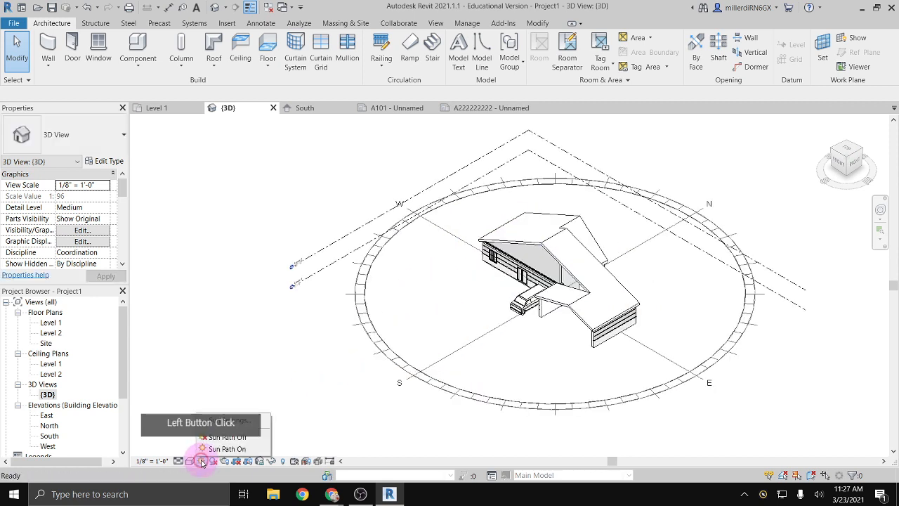
click(225, 421)
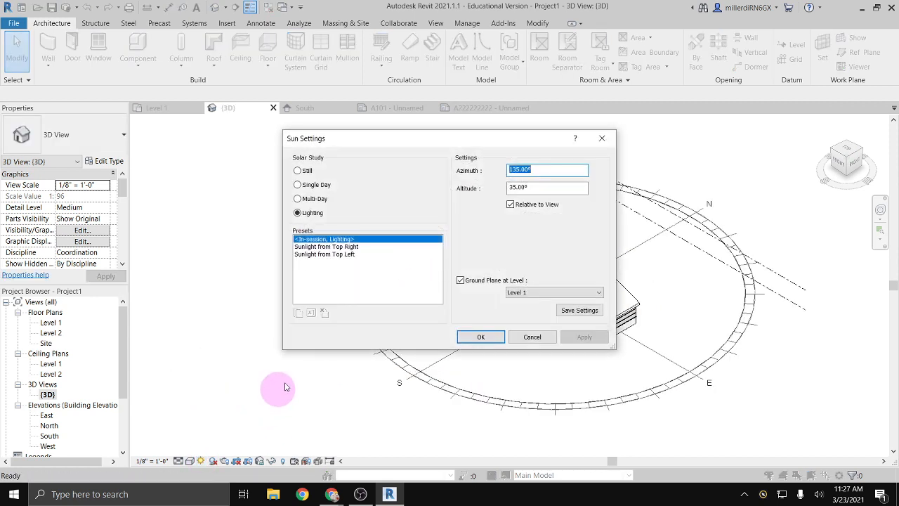
click(298, 199)
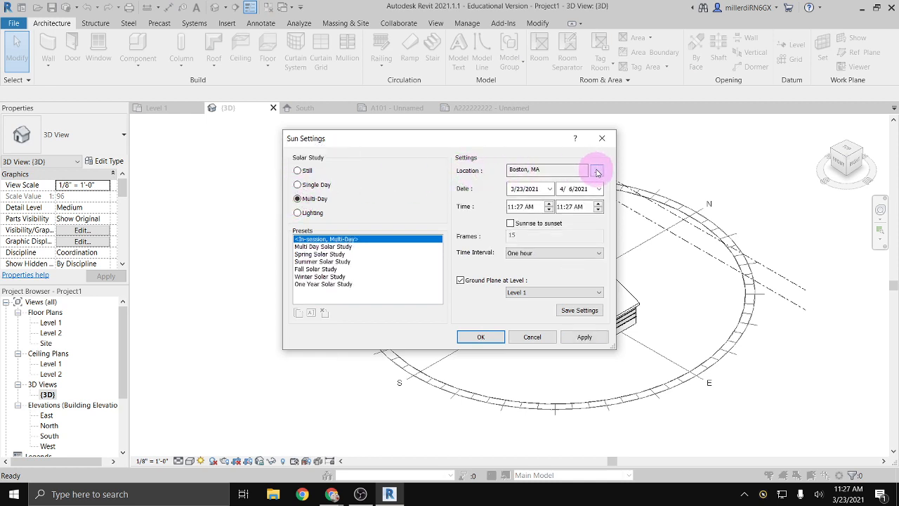
double_click(564, 172)
drag(555, 173, 510, 173)
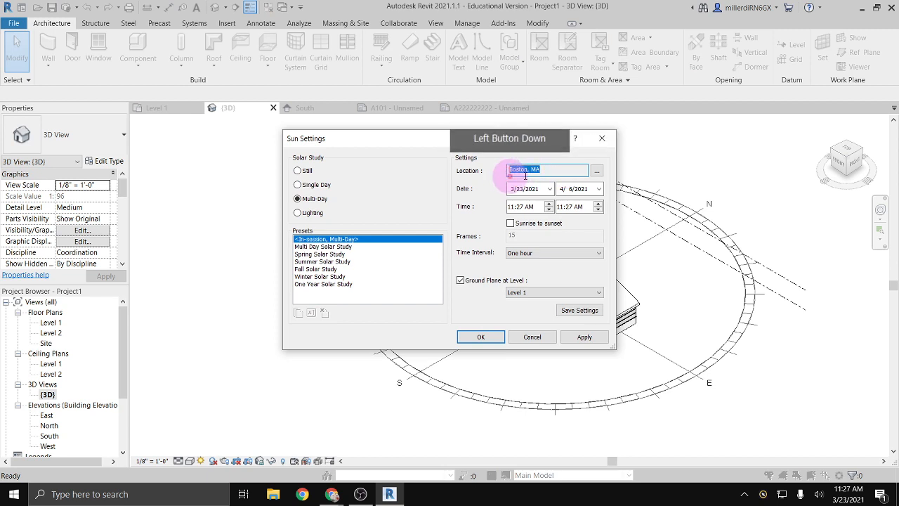
click(596, 170)
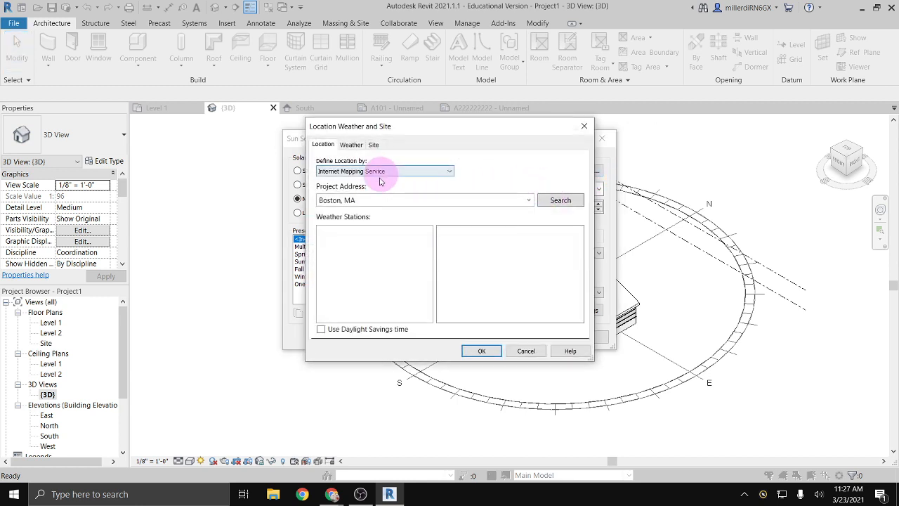
Replace the project address with the site's street address, city and state, and search for it with the Internet Mapping Service
click(380, 201)
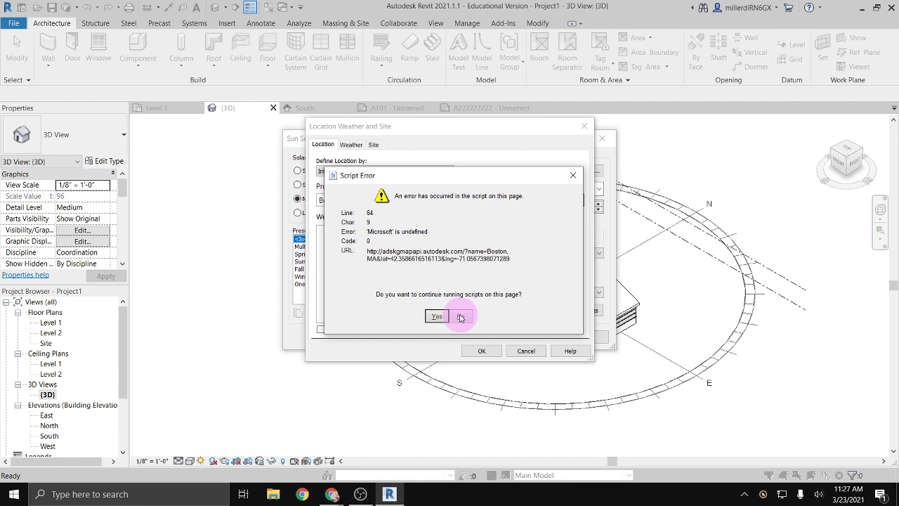
click(437, 315)
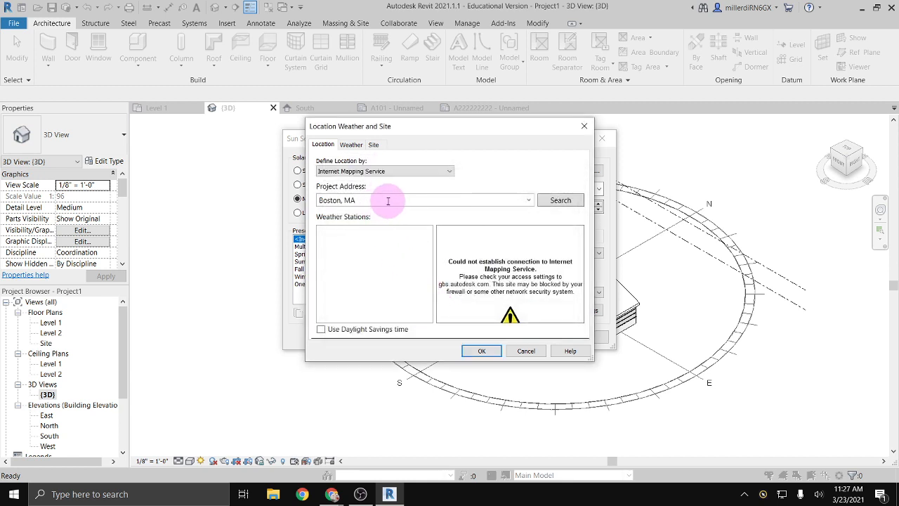
drag(387, 202, 313, 195)
text(300 g)
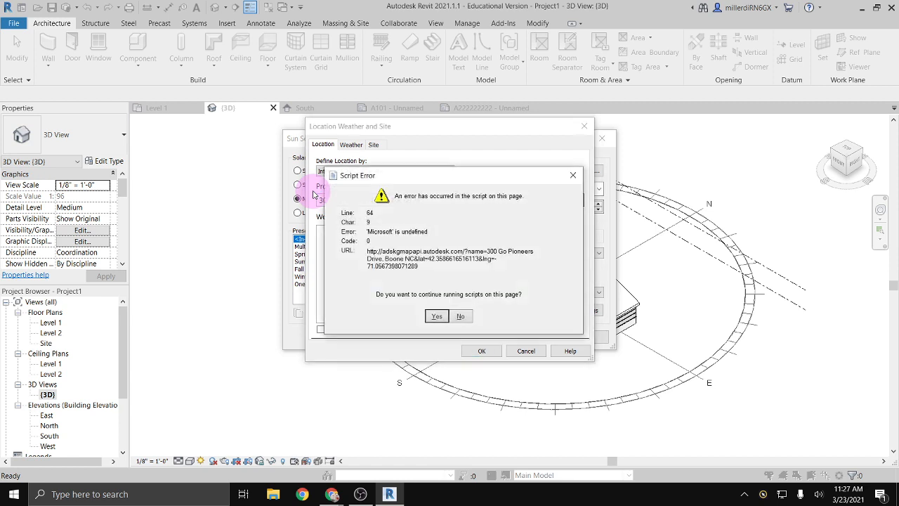
click(439, 317)
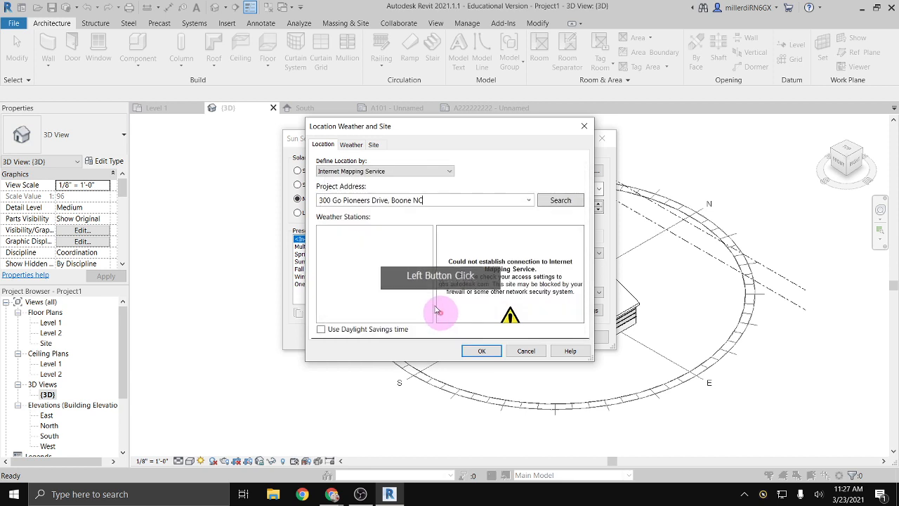
click(553, 203)
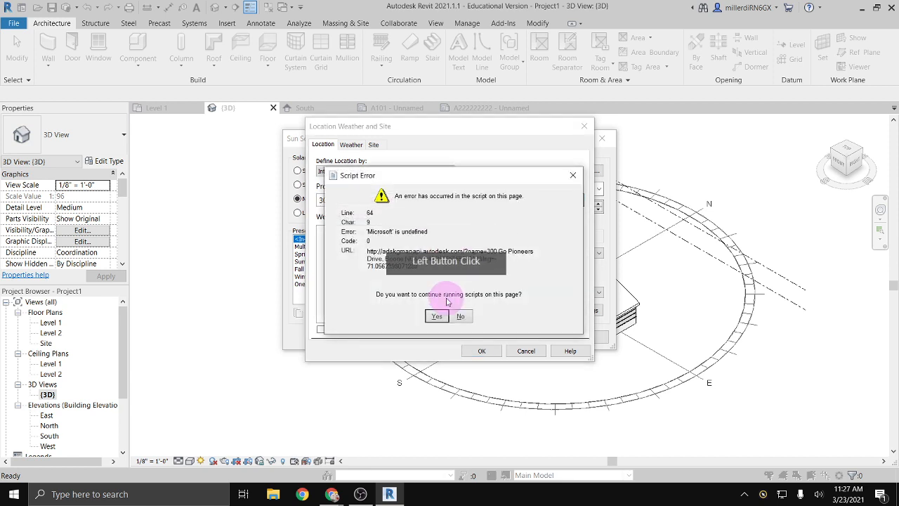
click(460, 315)
click(353, 232)
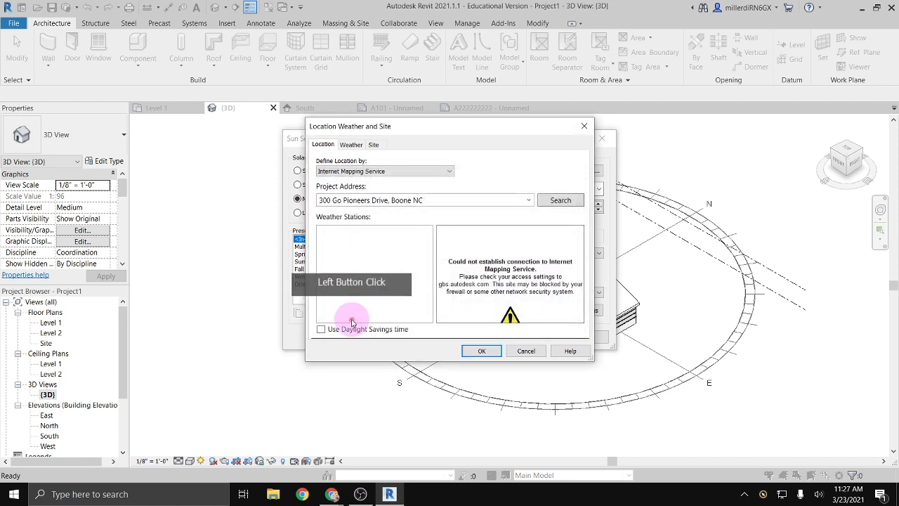
Add the ZIP code to the end of the project address and search for the location again
click(432, 201)
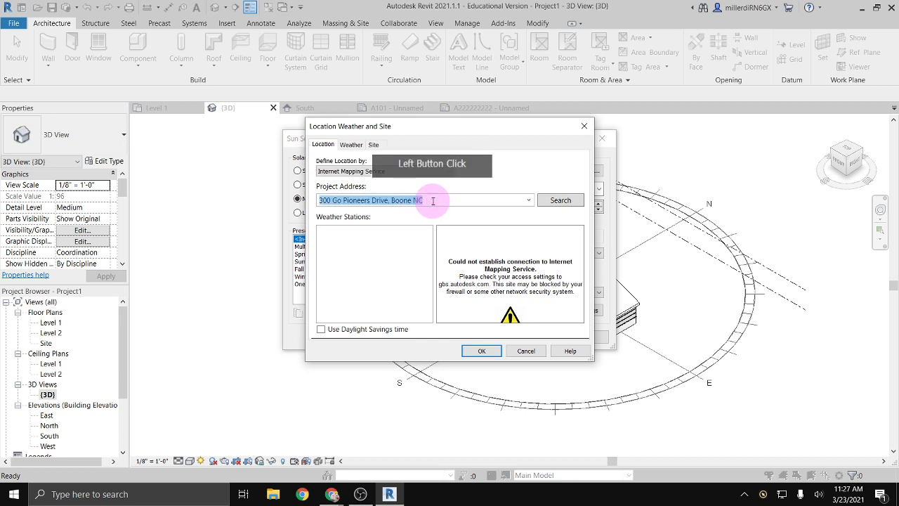
key(End)
text(2)
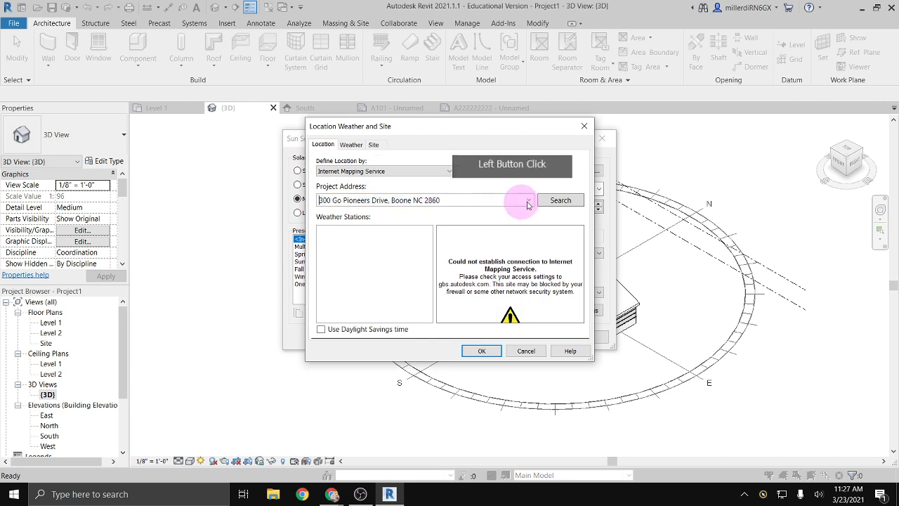
click(560, 201)
click(461, 315)
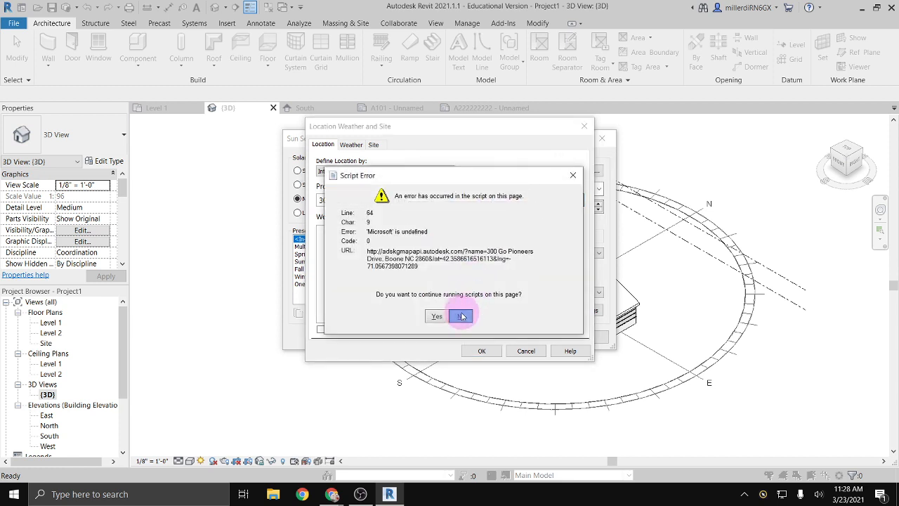
click(443, 200)
text(860)
key(End)
text(7)
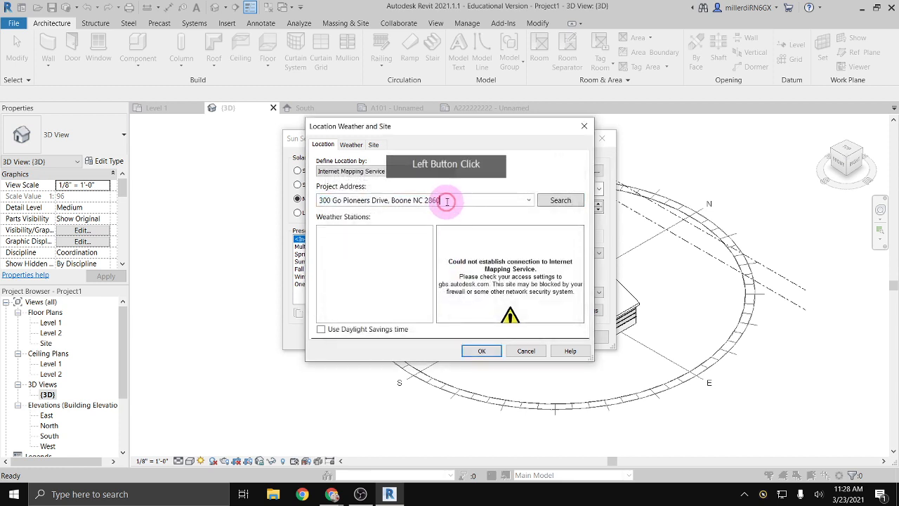
click(549, 203)
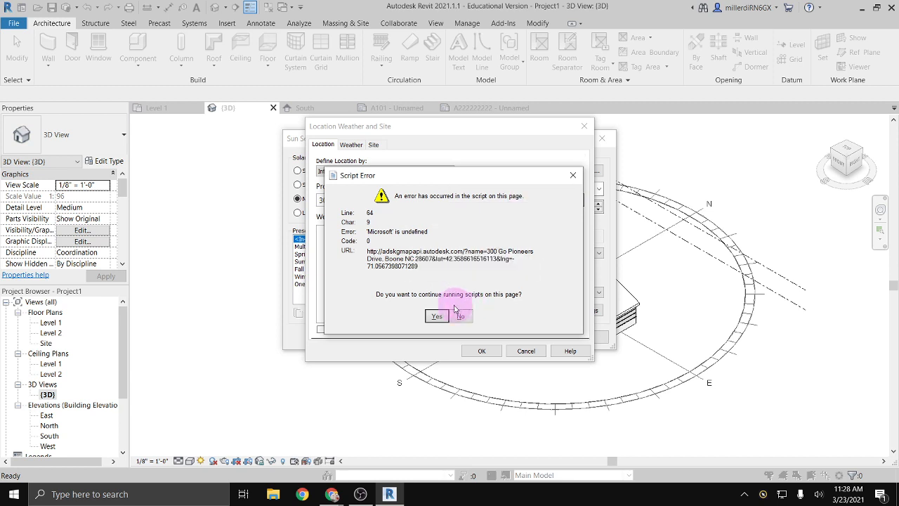
click(430, 315)
click(437, 314)
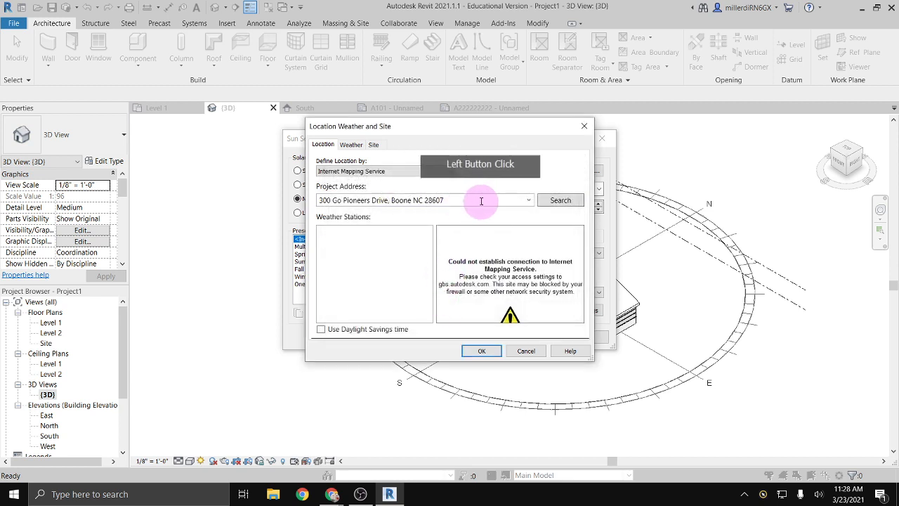
Remove the street portion of the project address and search by city, state and ZIP code only
click(510, 200)
click(528, 201)
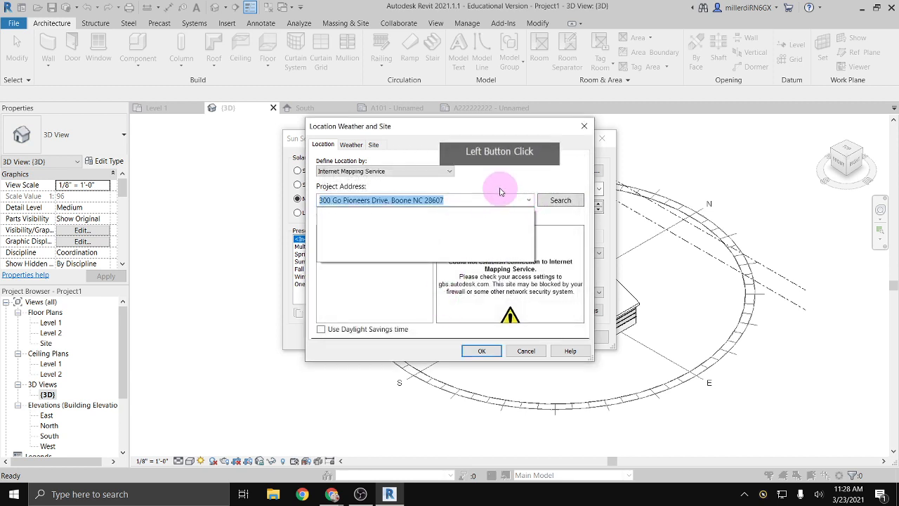
click(488, 182)
click(392, 200)
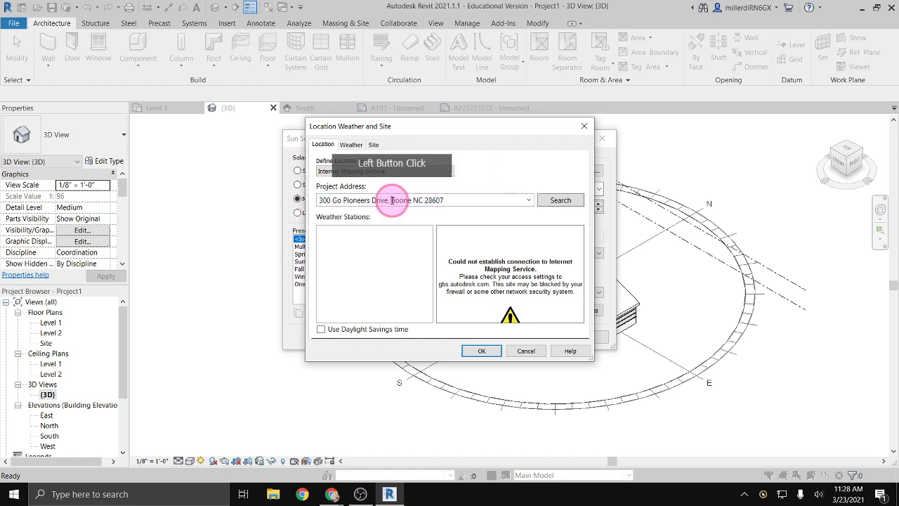
drag(392, 200, 311, 207)
key(BackSpace)
key(Return)
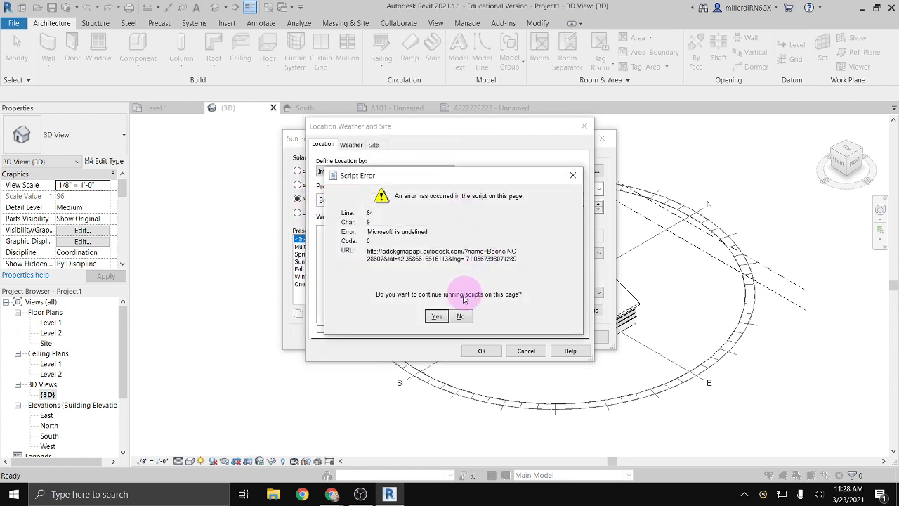
Dismiss the script error, close the location settings without saving the searched address, and accept the Multi-Day sun settings
click(441, 316)
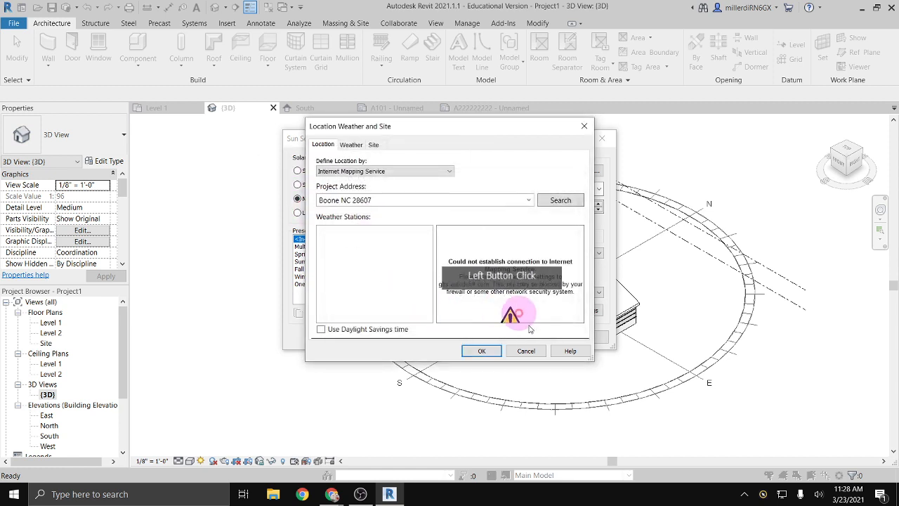
click(350, 144)
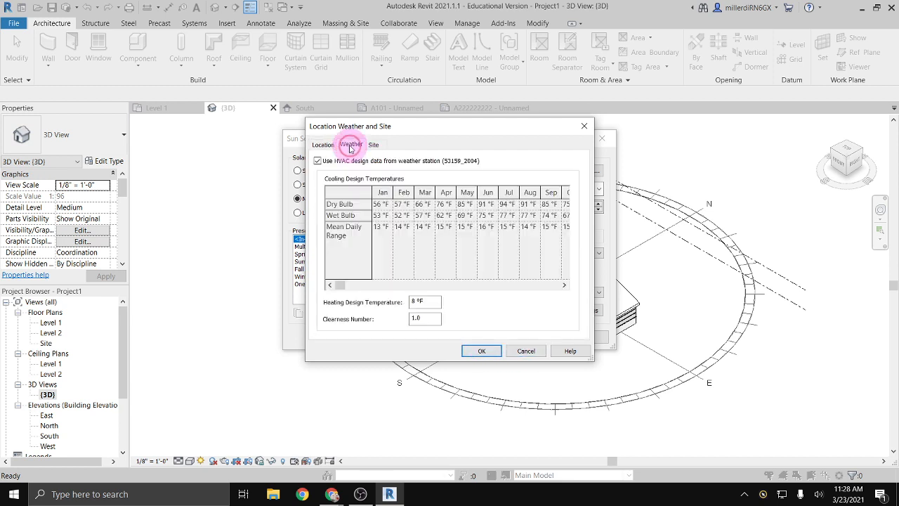
click(323, 145)
click(518, 130)
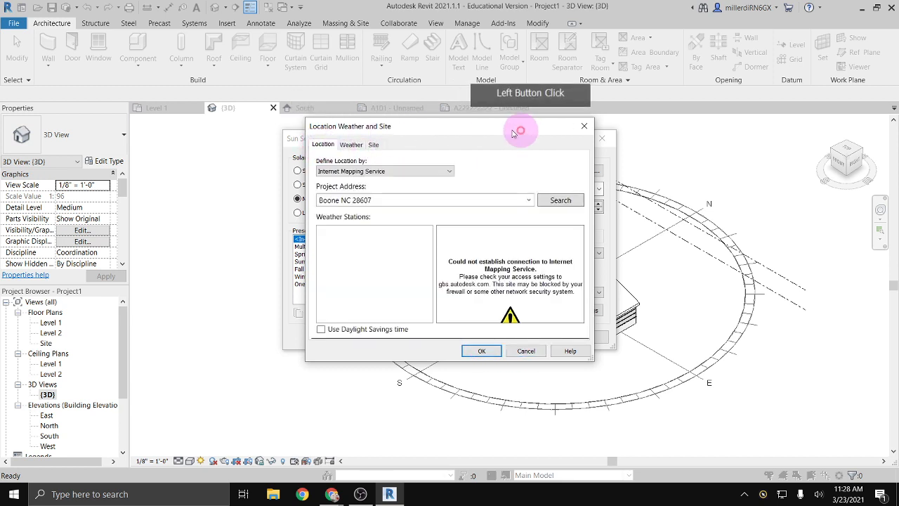
click(453, 236)
click(584, 127)
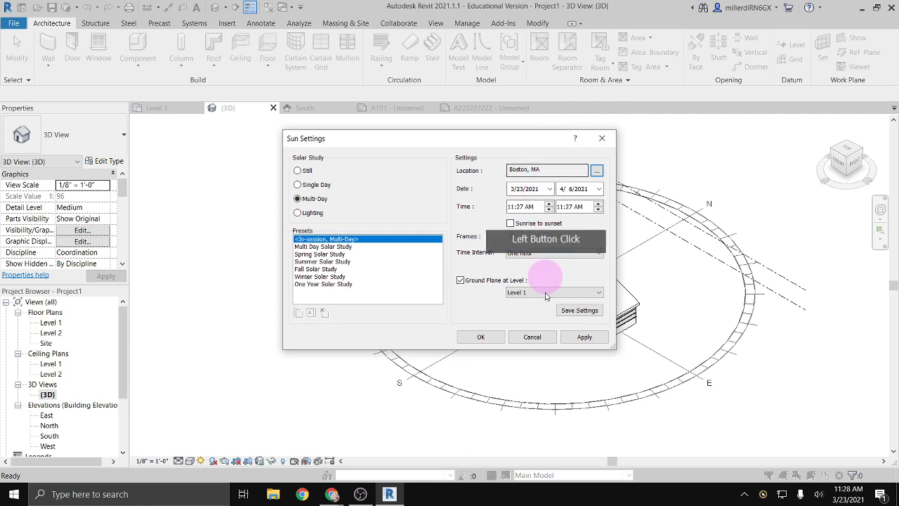
click(494, 331)
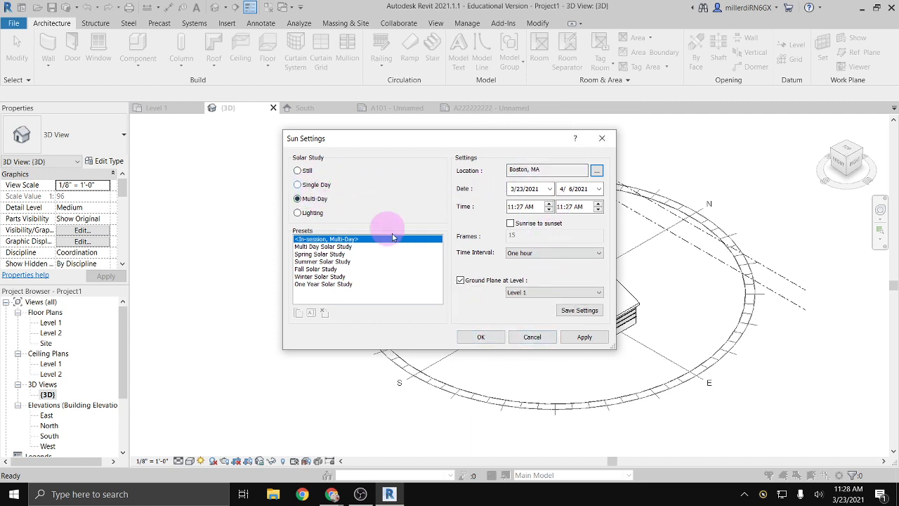
click(482, 337)
Turn on shadows in the 3D view and try to move the sun along its path
click(478, 235)
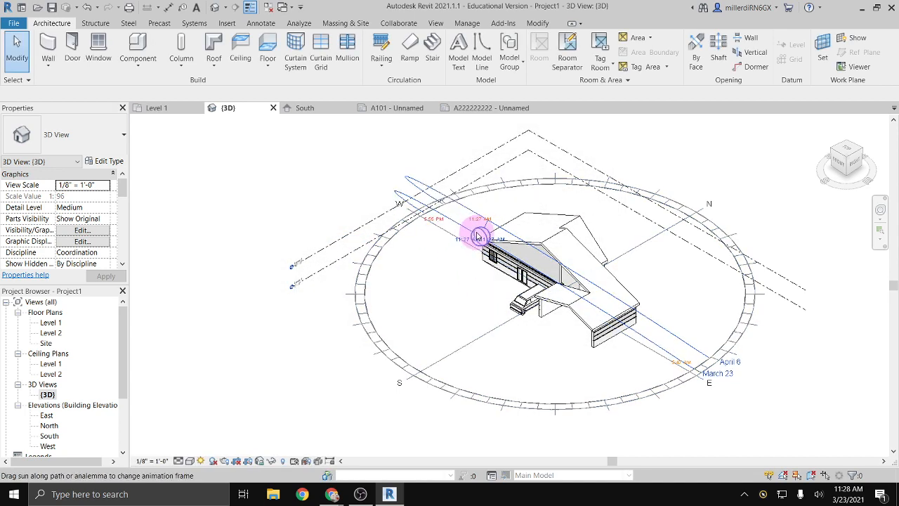
click(213, 461)
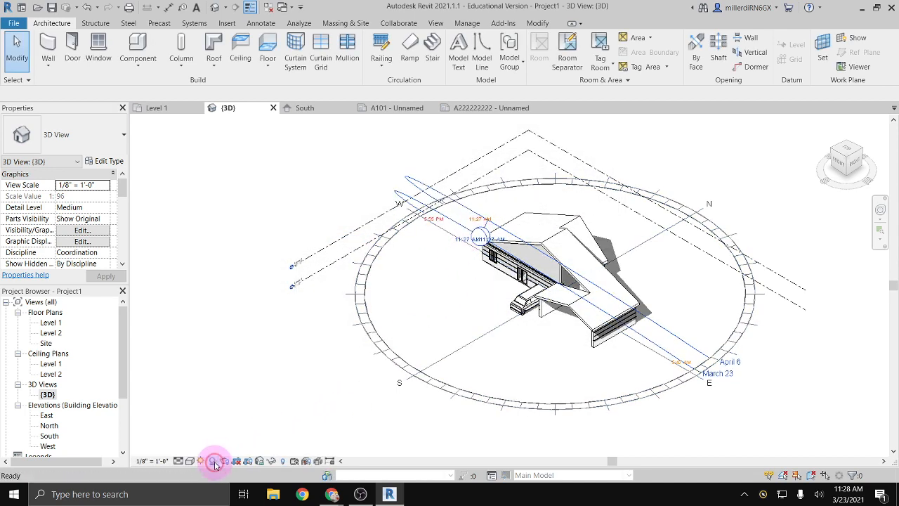
click(502, 255)
mouse_move(490, 236)
mouse_down()
mouse_move(542, 287)
mouse_move(492, 239)
mouse_move(428, 207)
mouse_move(475, 235)
mouse_up()
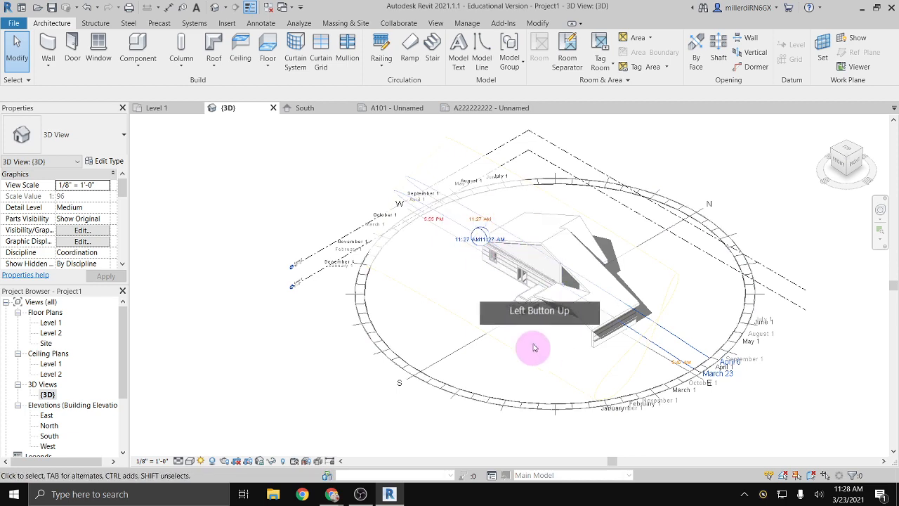
scroll(602, 372, down, 2)
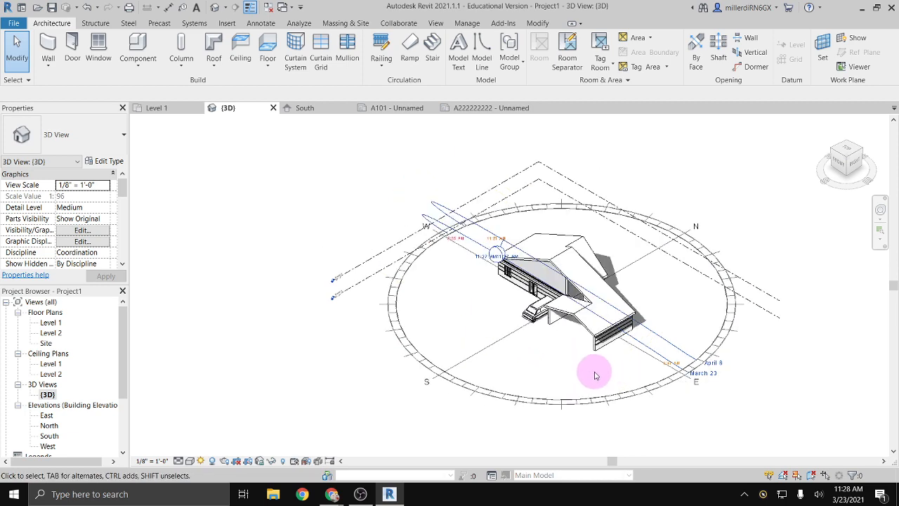
scroll(592, 377, up, 3)
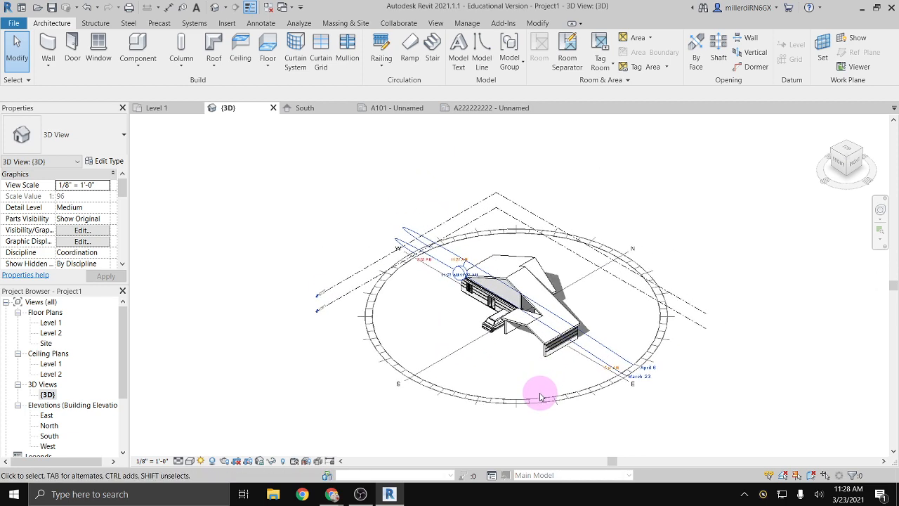